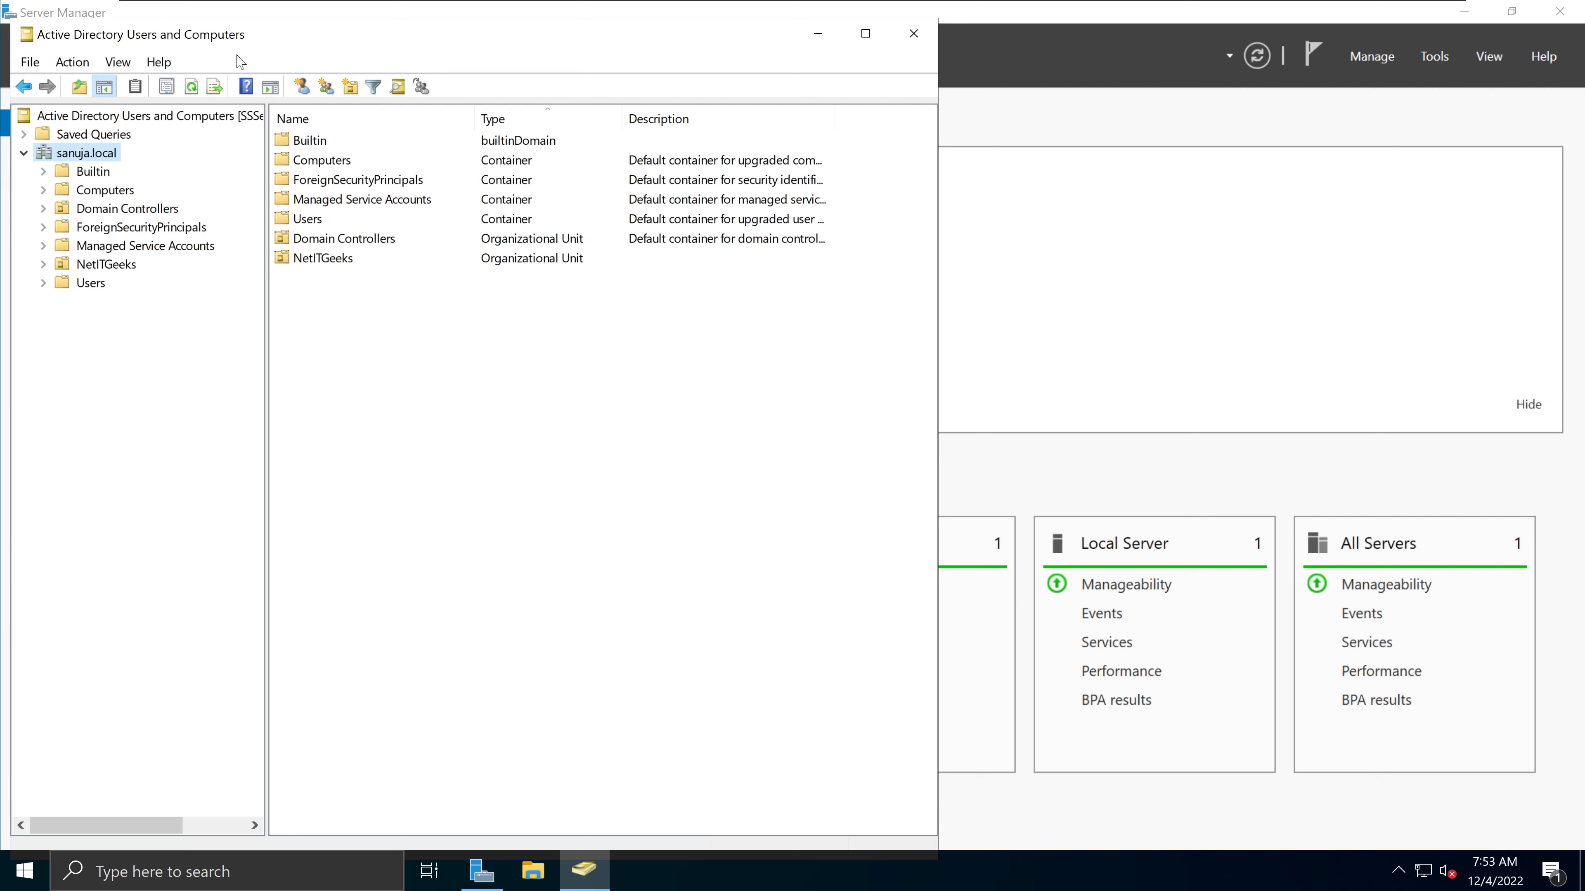
# Expand the NetITGeeks organizational unit and examine the users in its Accounting, Content Creation, HR, IT and Social Media units.
pyautogui.click(43, 265)
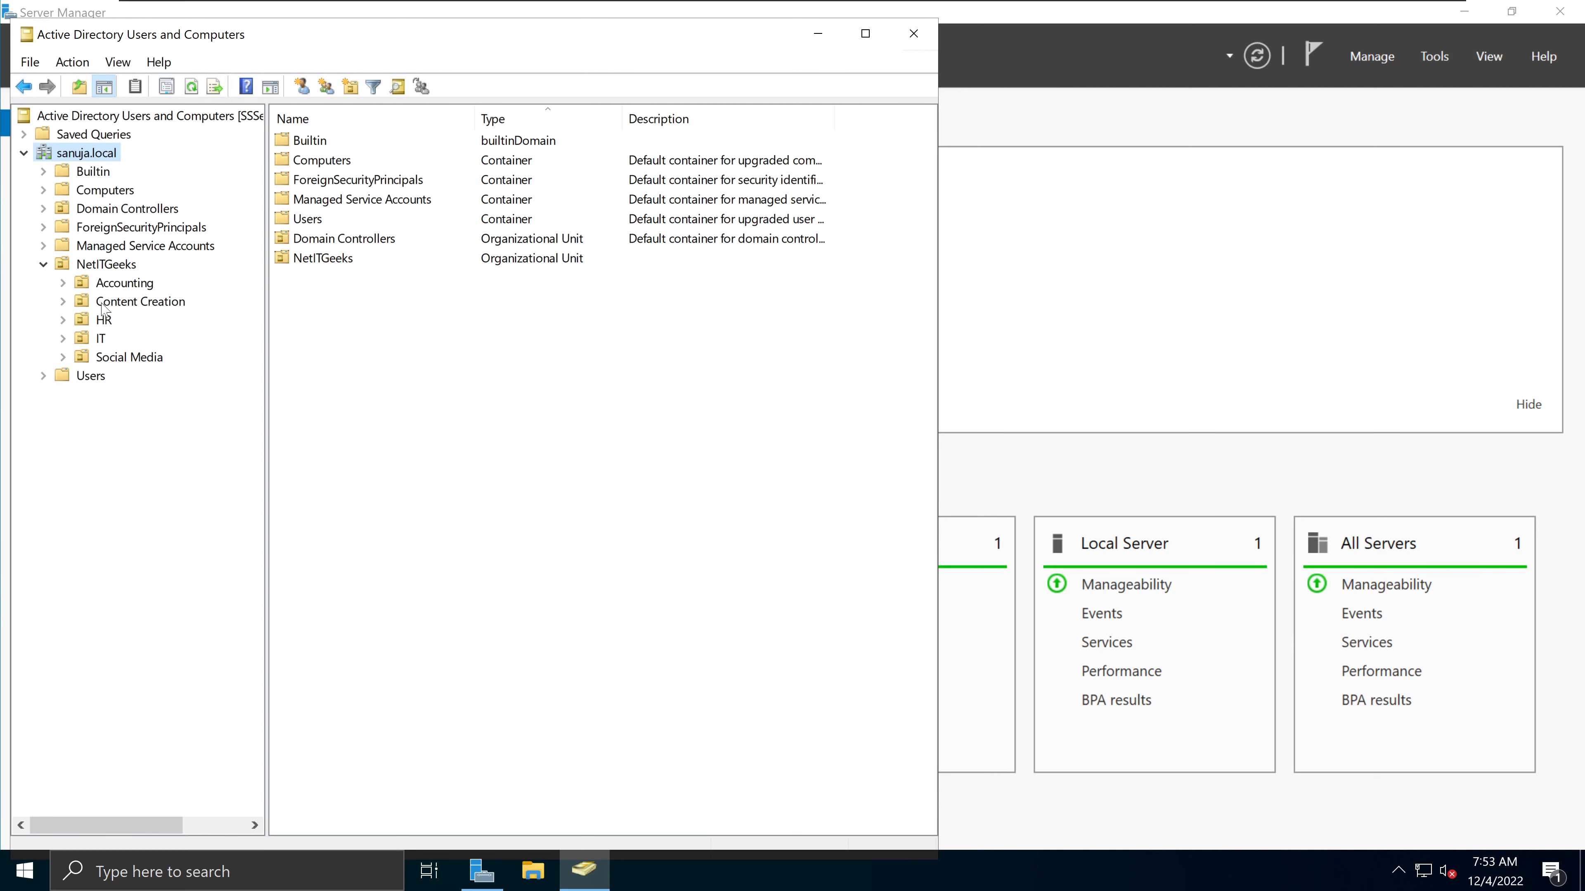
pyautogui.click(115, 304)
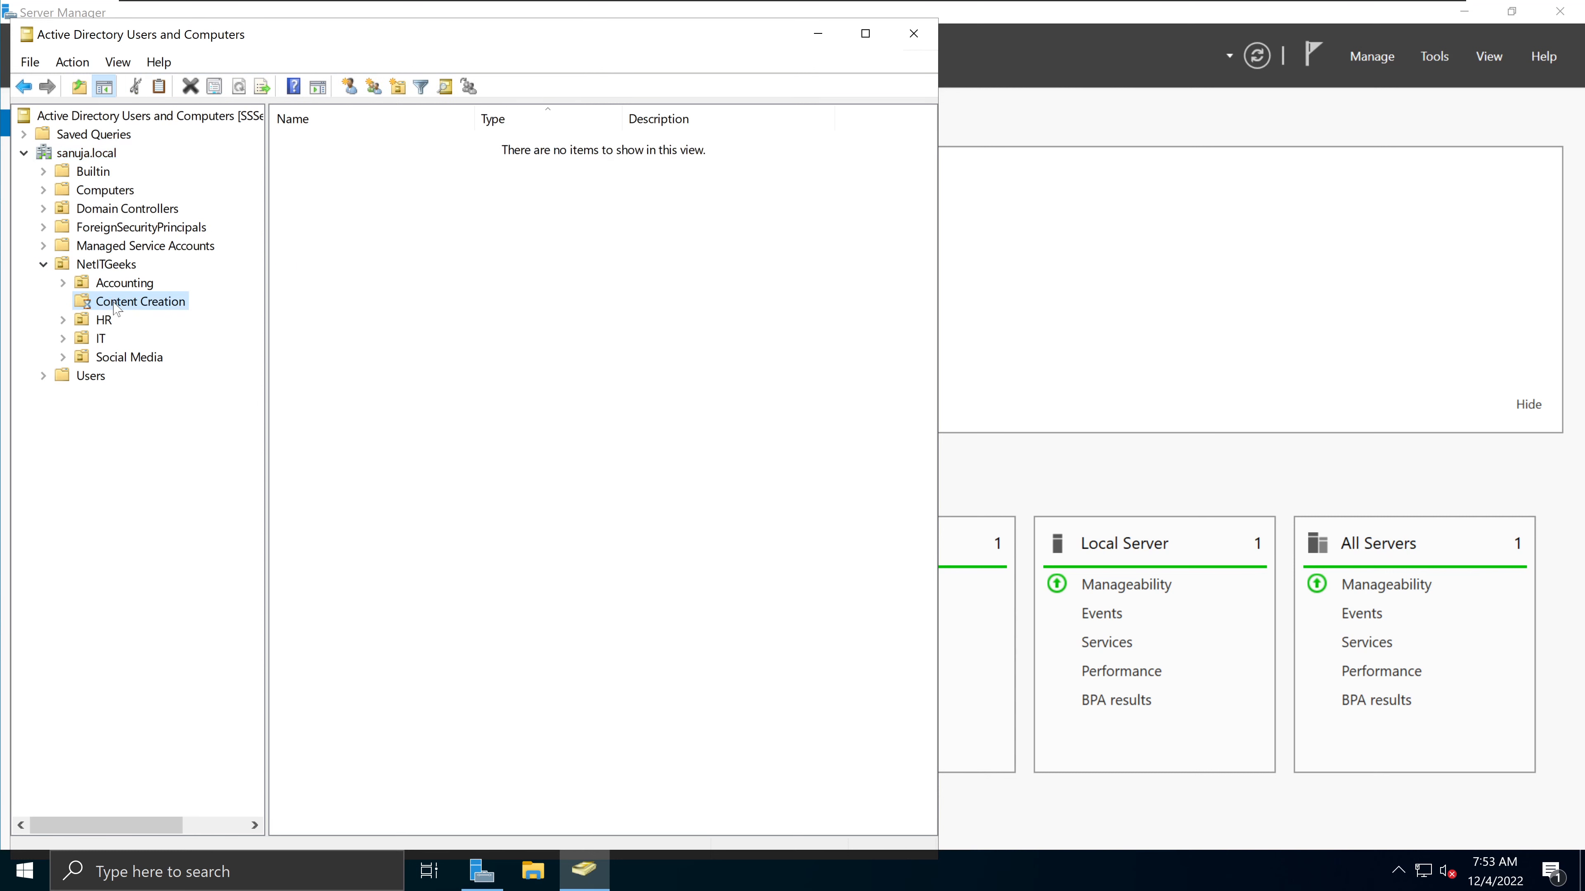
pyautogui.click(147, 361)
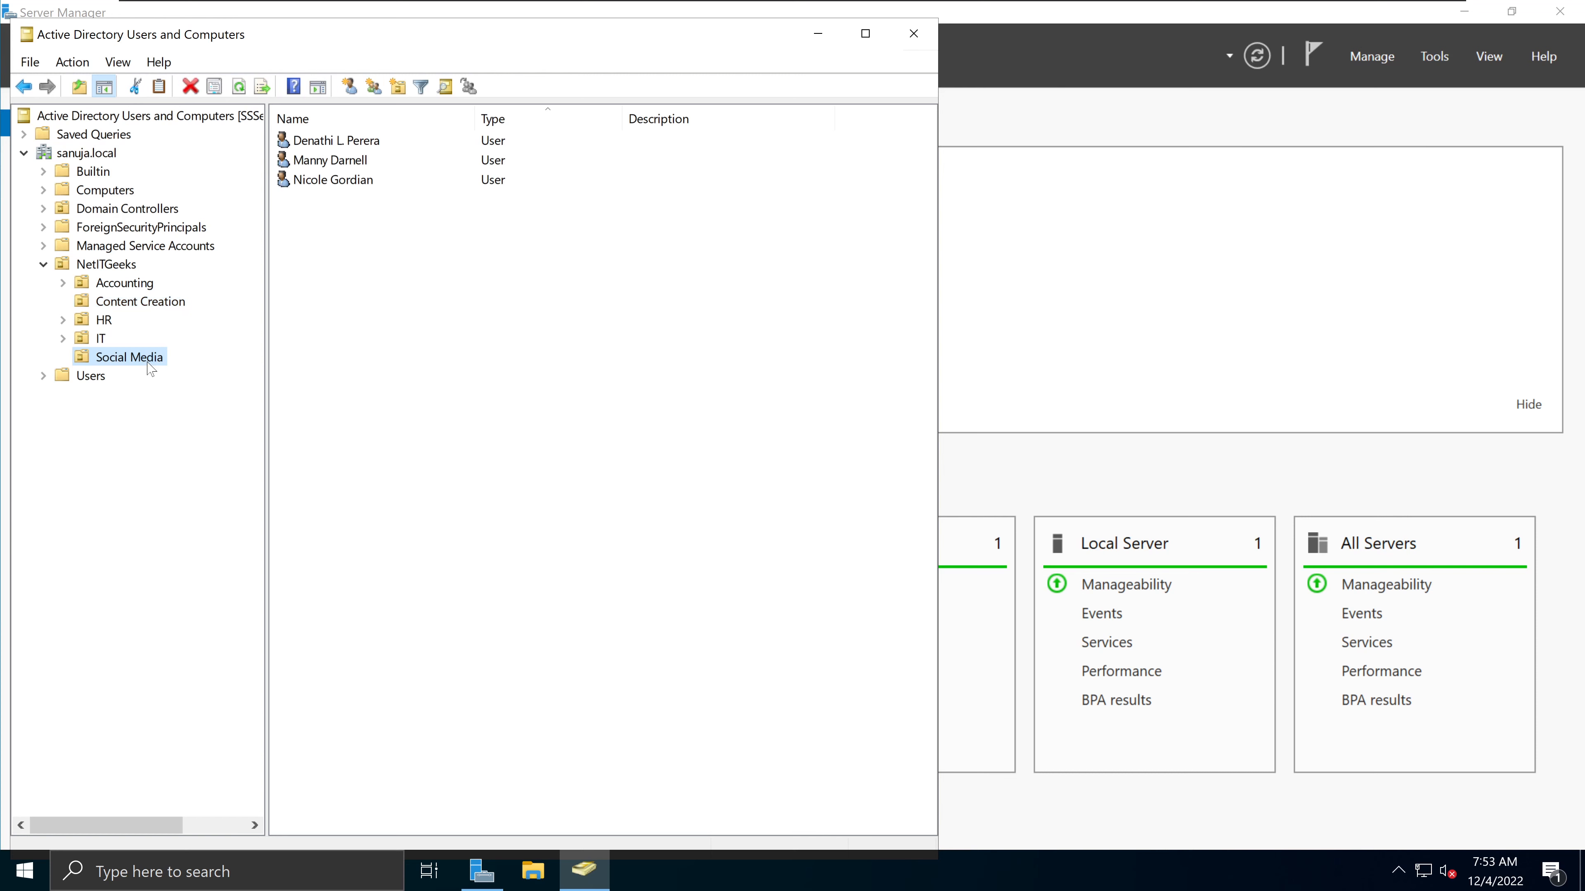
pyautogui.click(132, 286)
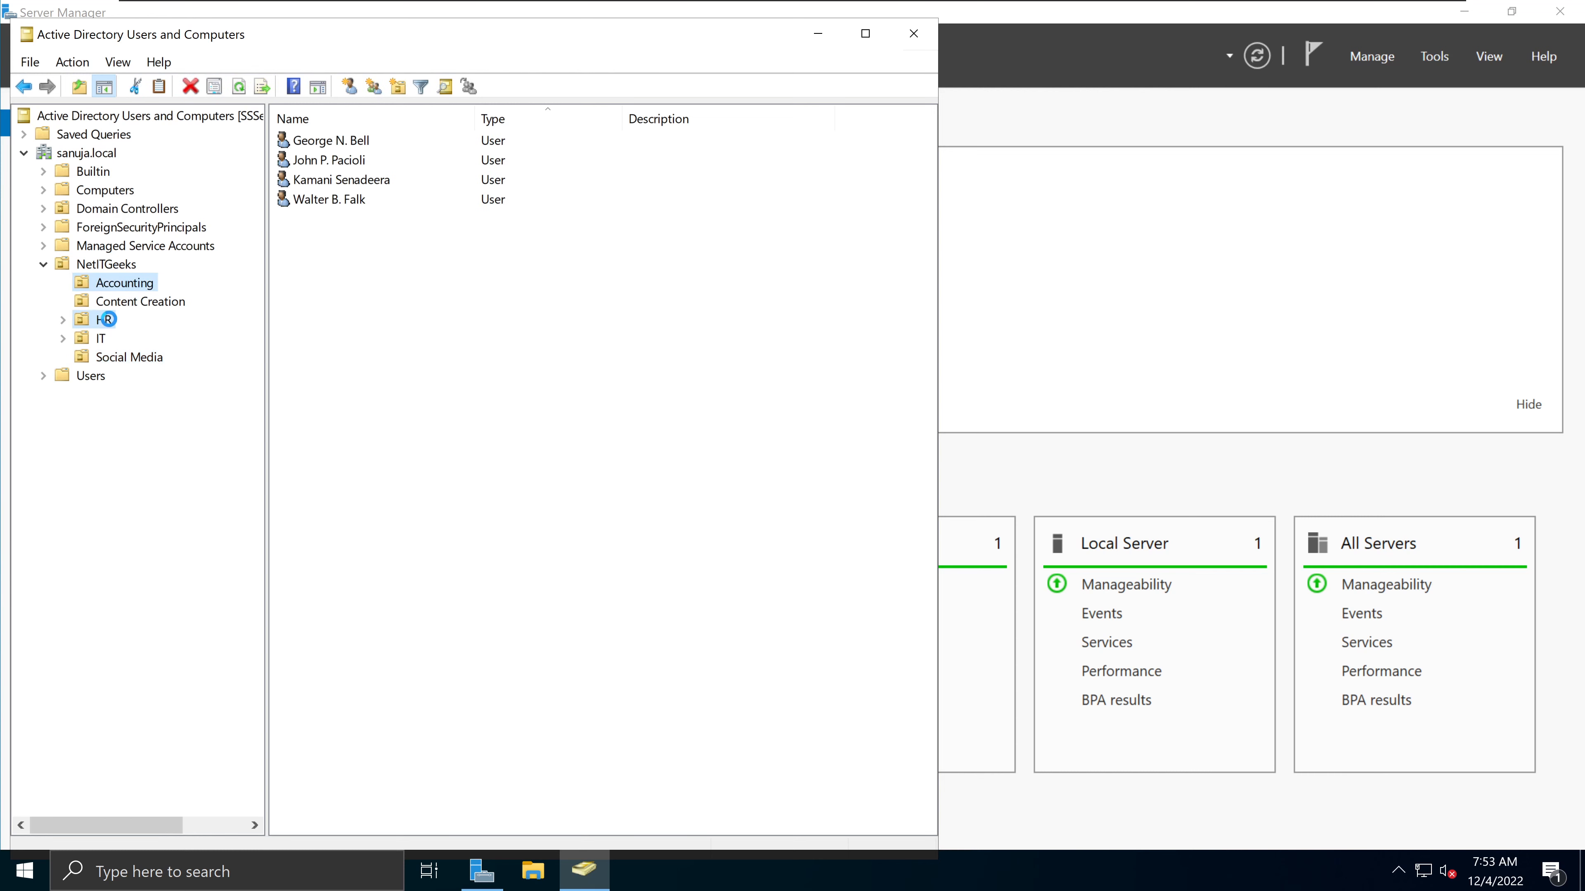
pyautogui.click(105, 320)
pyautogui.click(101, 344)
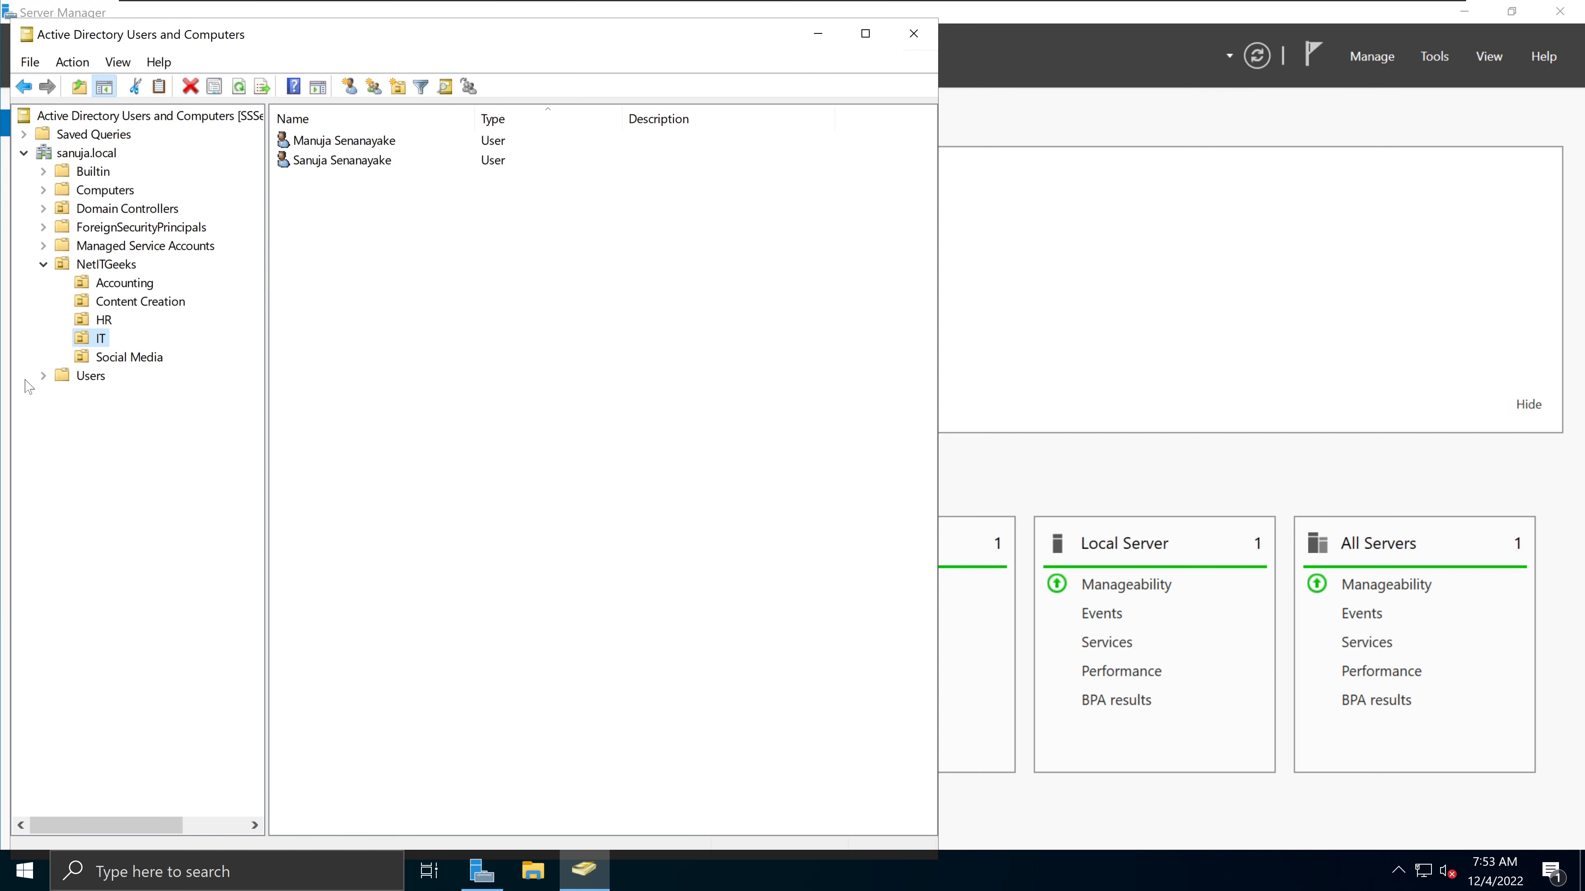
pyautogui.click(120, 356)
pyautogui.click(104, 341)
pyautogui.click(110, 320)
pyautogui.click(123, 302)
pyautogui.click(128, 286)
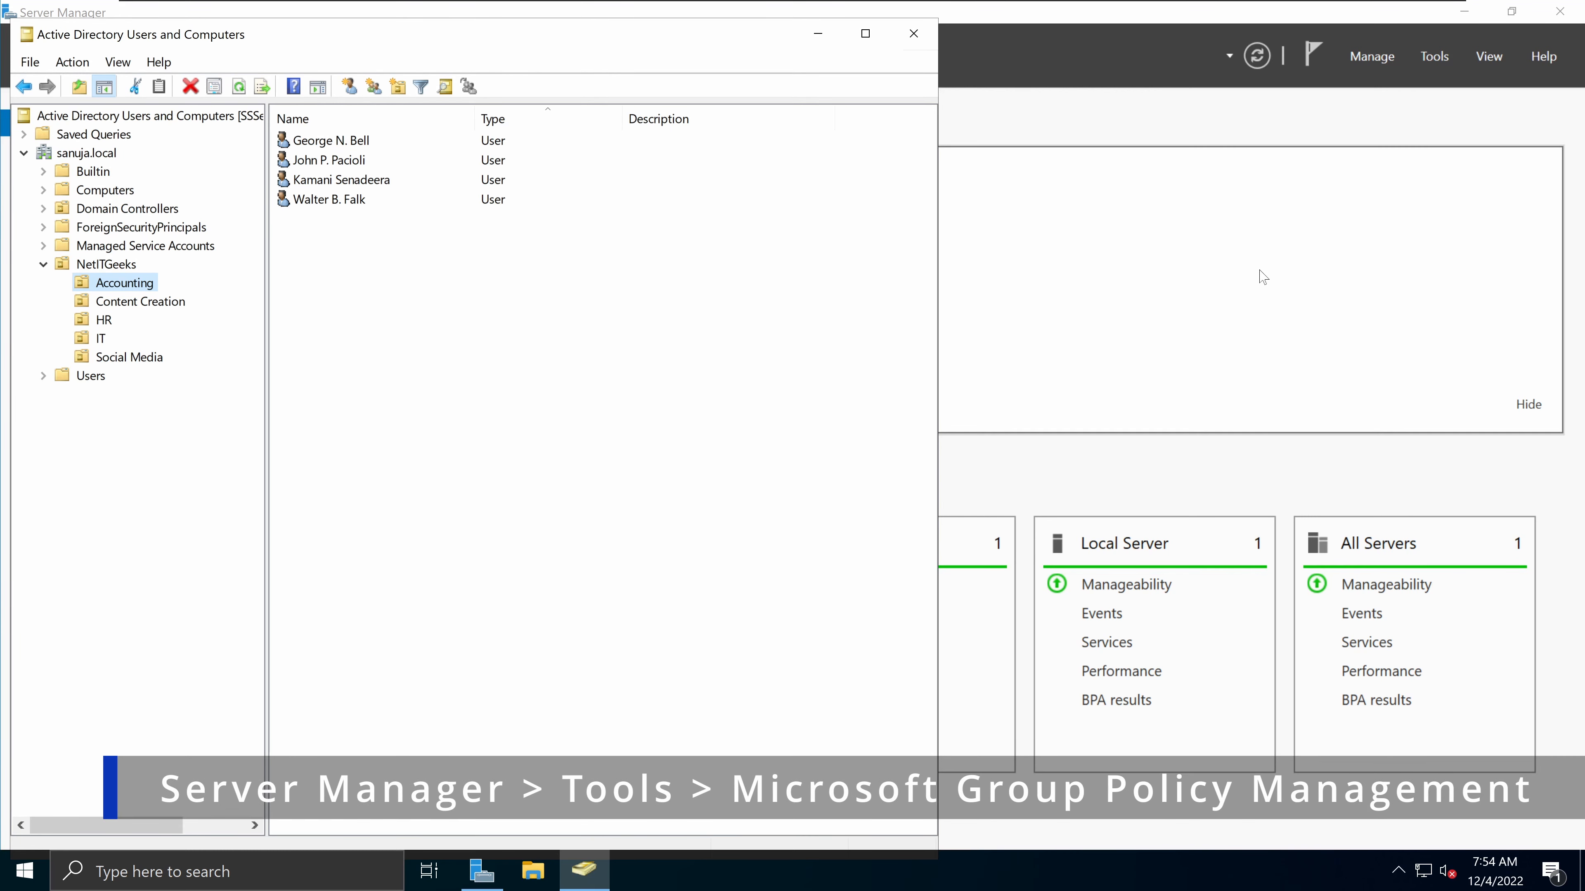
# Launch Group Policy Management from Server Manager, close Server Manager, and reposition the new console over the desktop.
pyautogui.click(1206, 127)
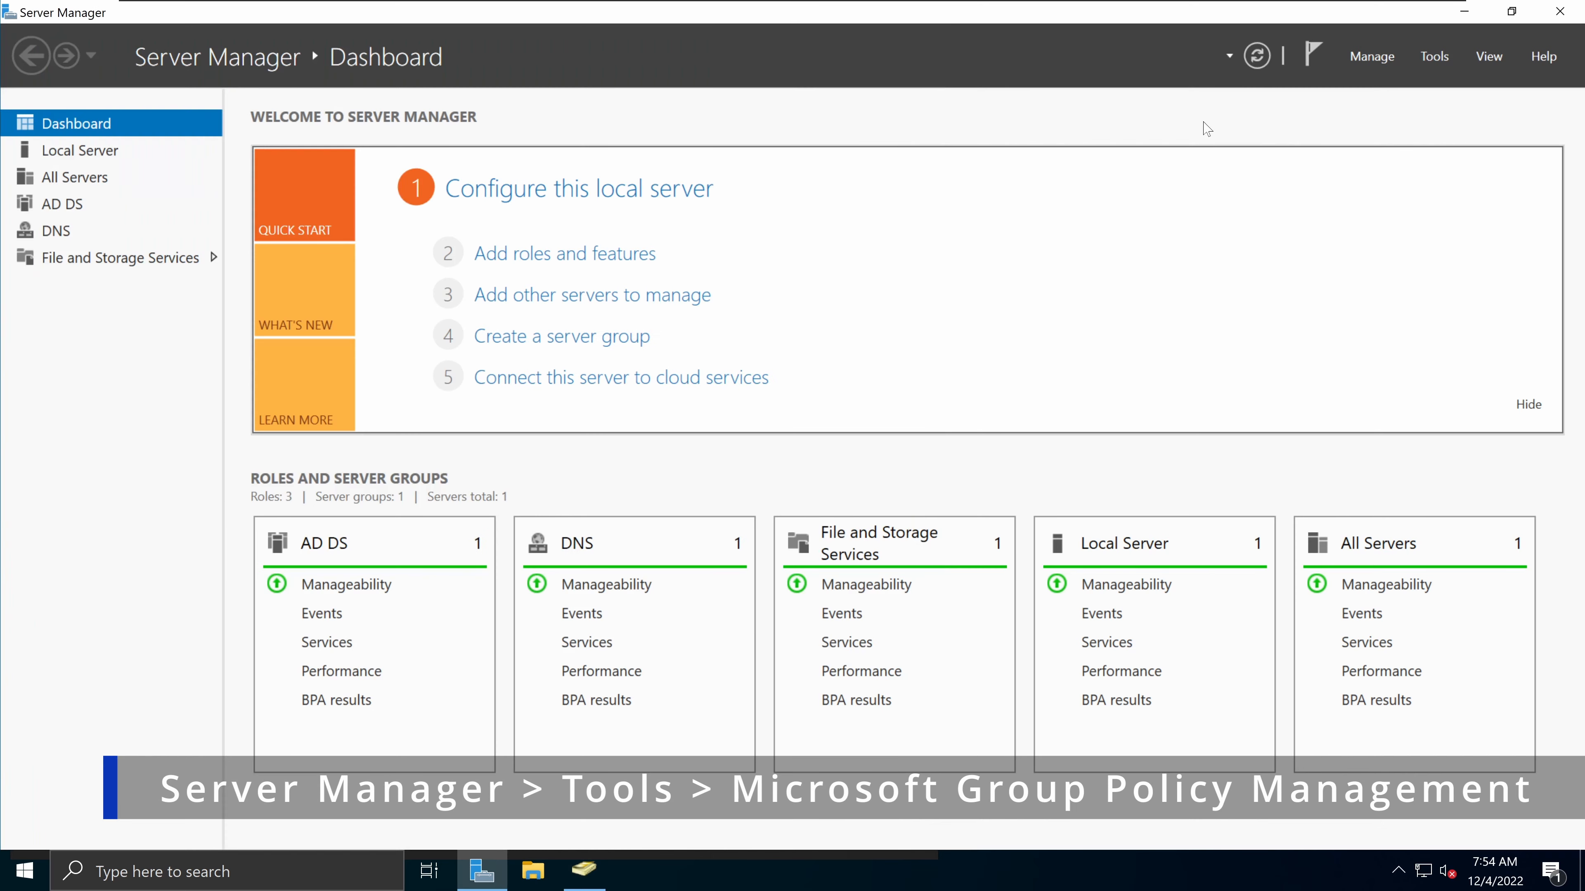
pyautogui.click(1435, 56)
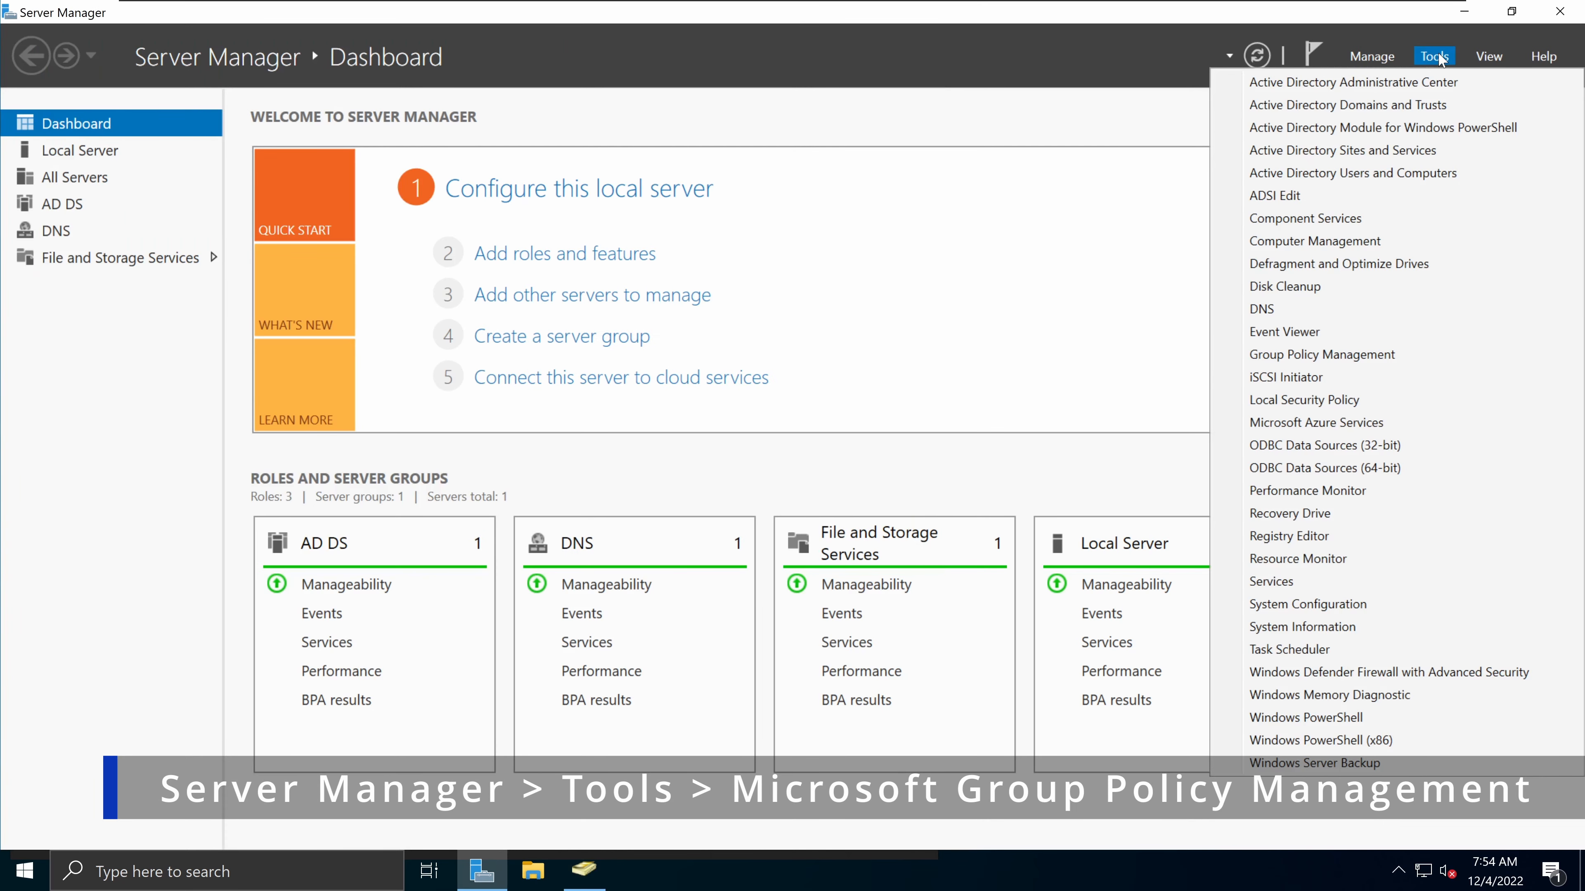
pyautogui.click(1321, 354)
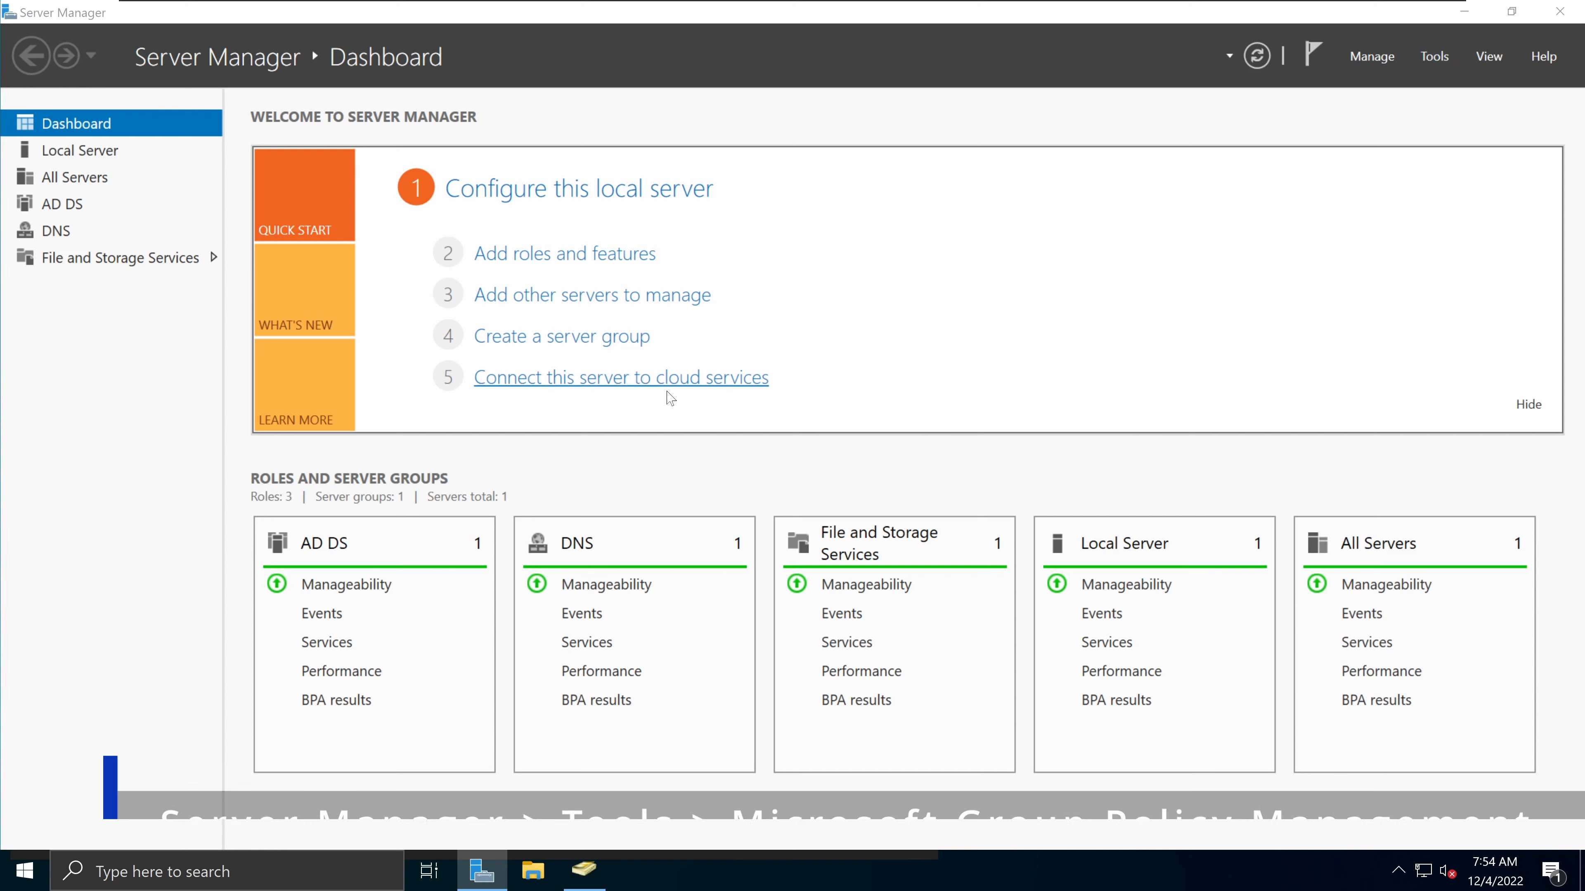
pyautogui.click(1580, 10)
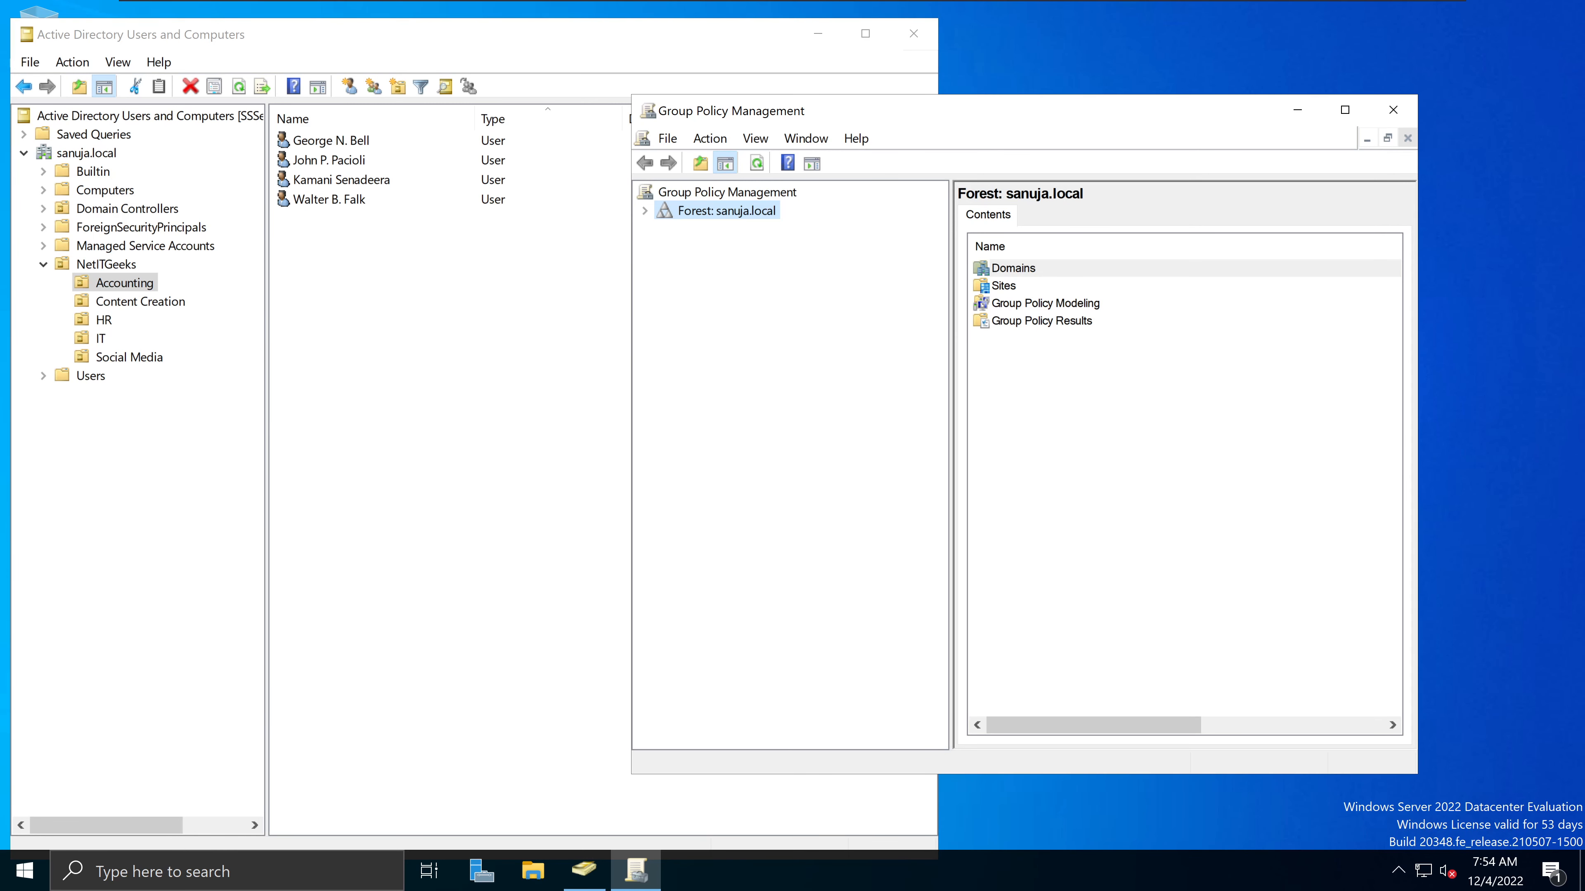
pyautogui.moveTo(1029, 111); pyautogui.dragTo(984, 164)
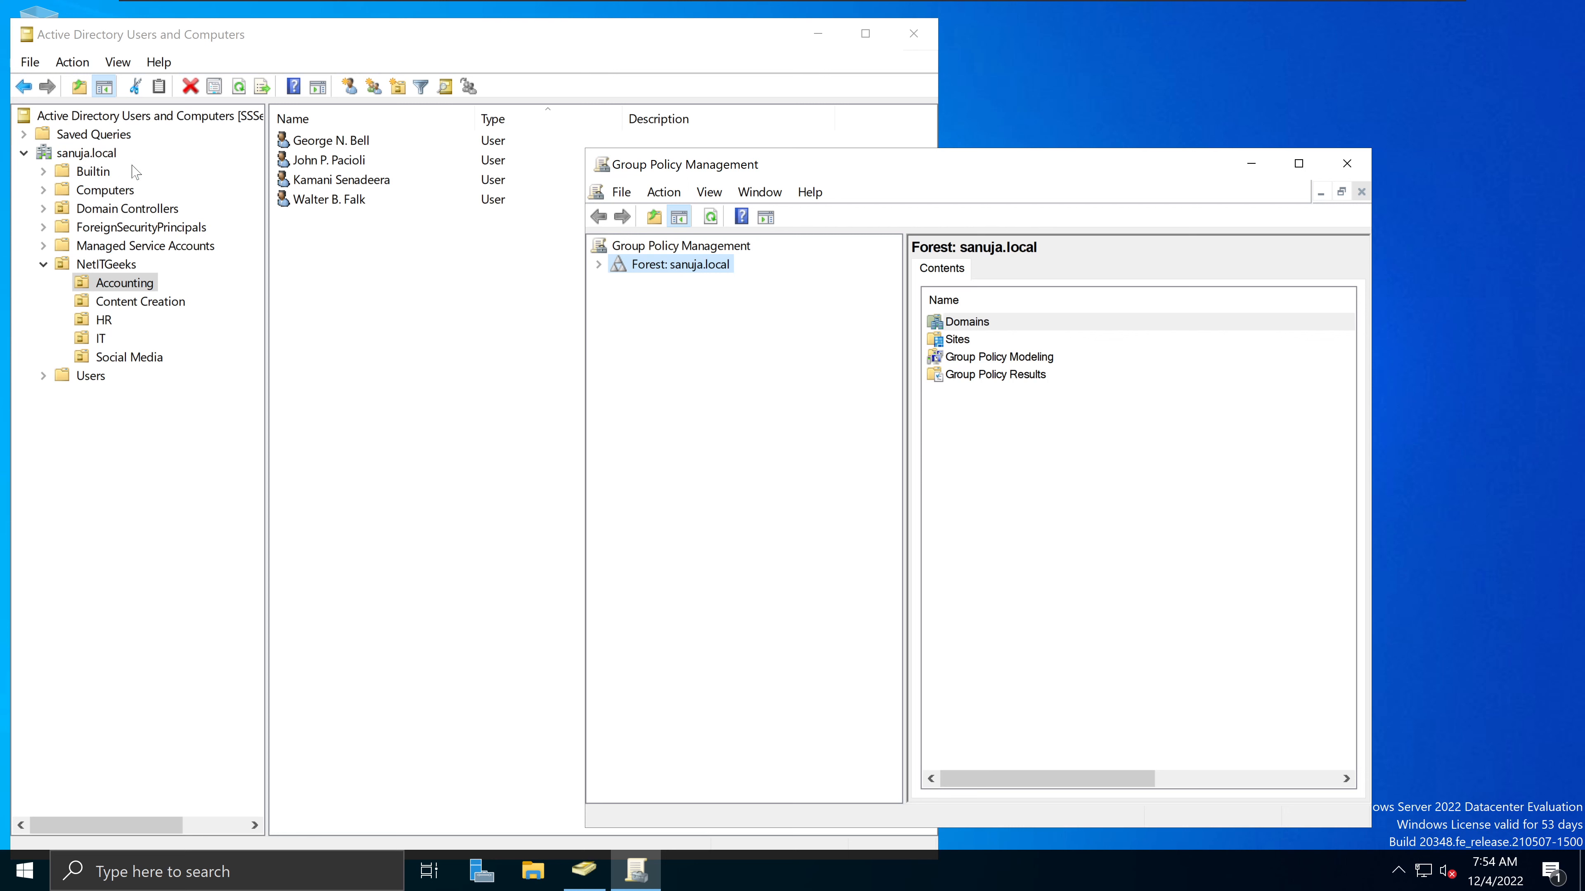
# Expand the forest down to its domain and view the scope of the linked Default Domain Policy.
pyautogui.click(600, 266)
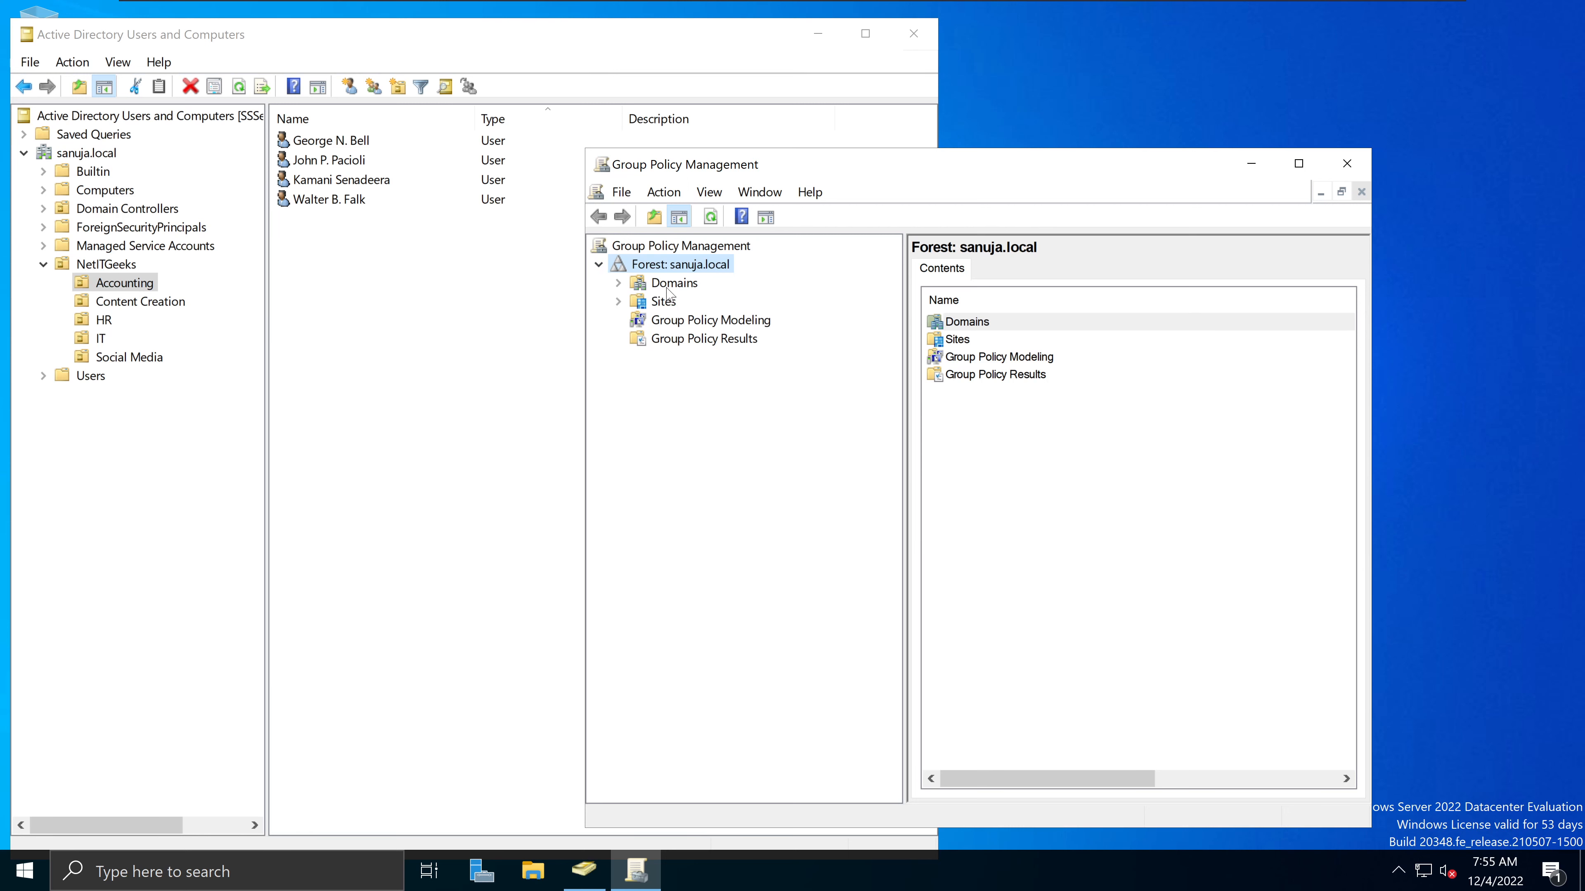
pyautogui.click(618, 284)
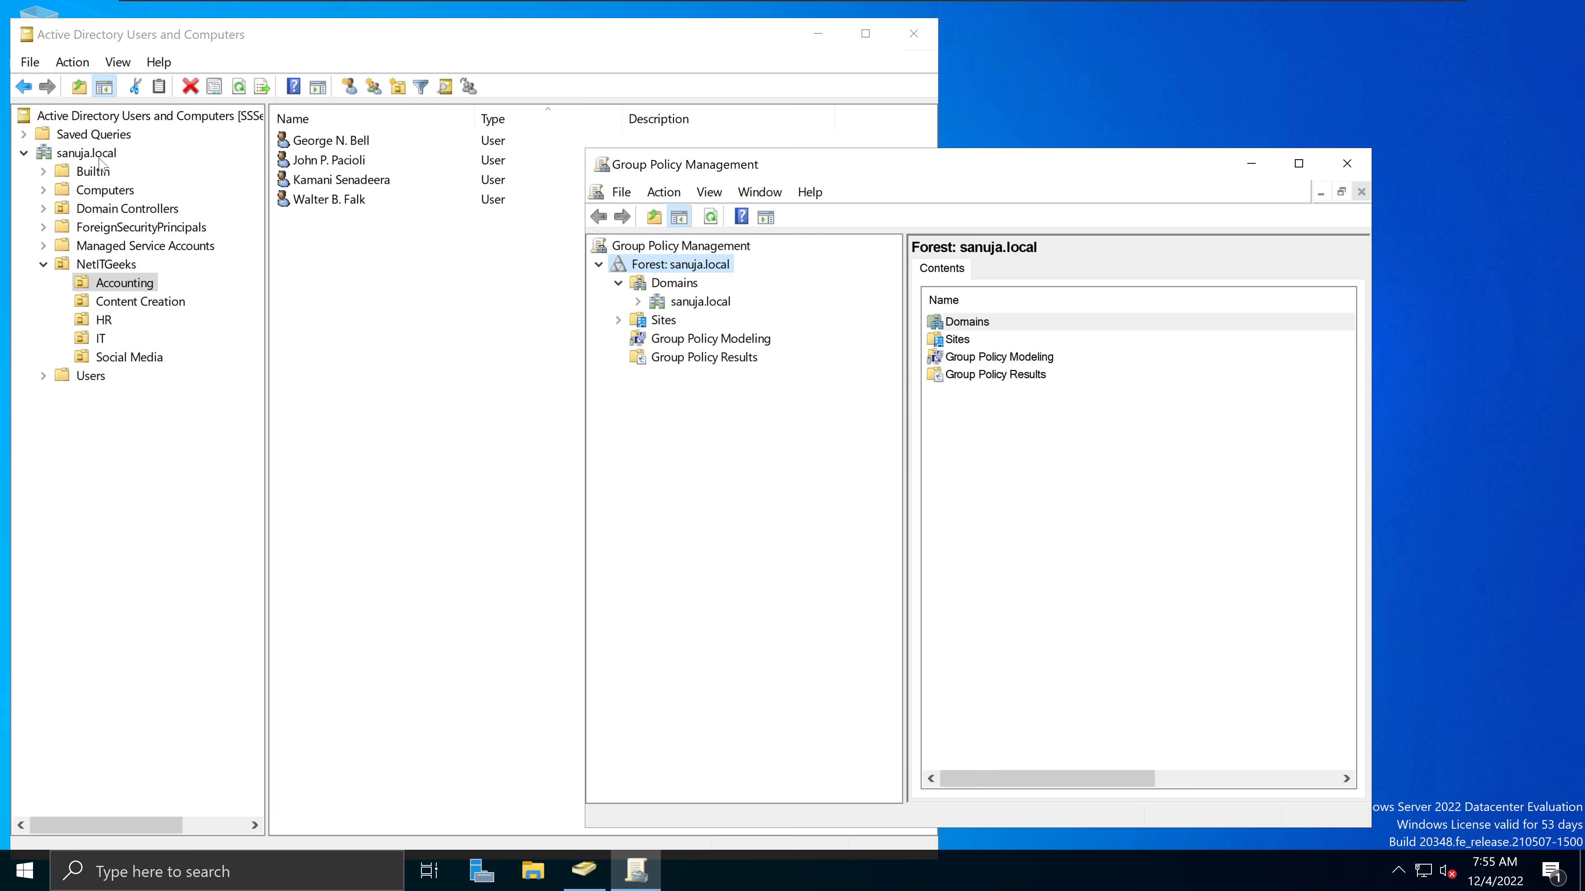
pyautogui.click(638, 303)
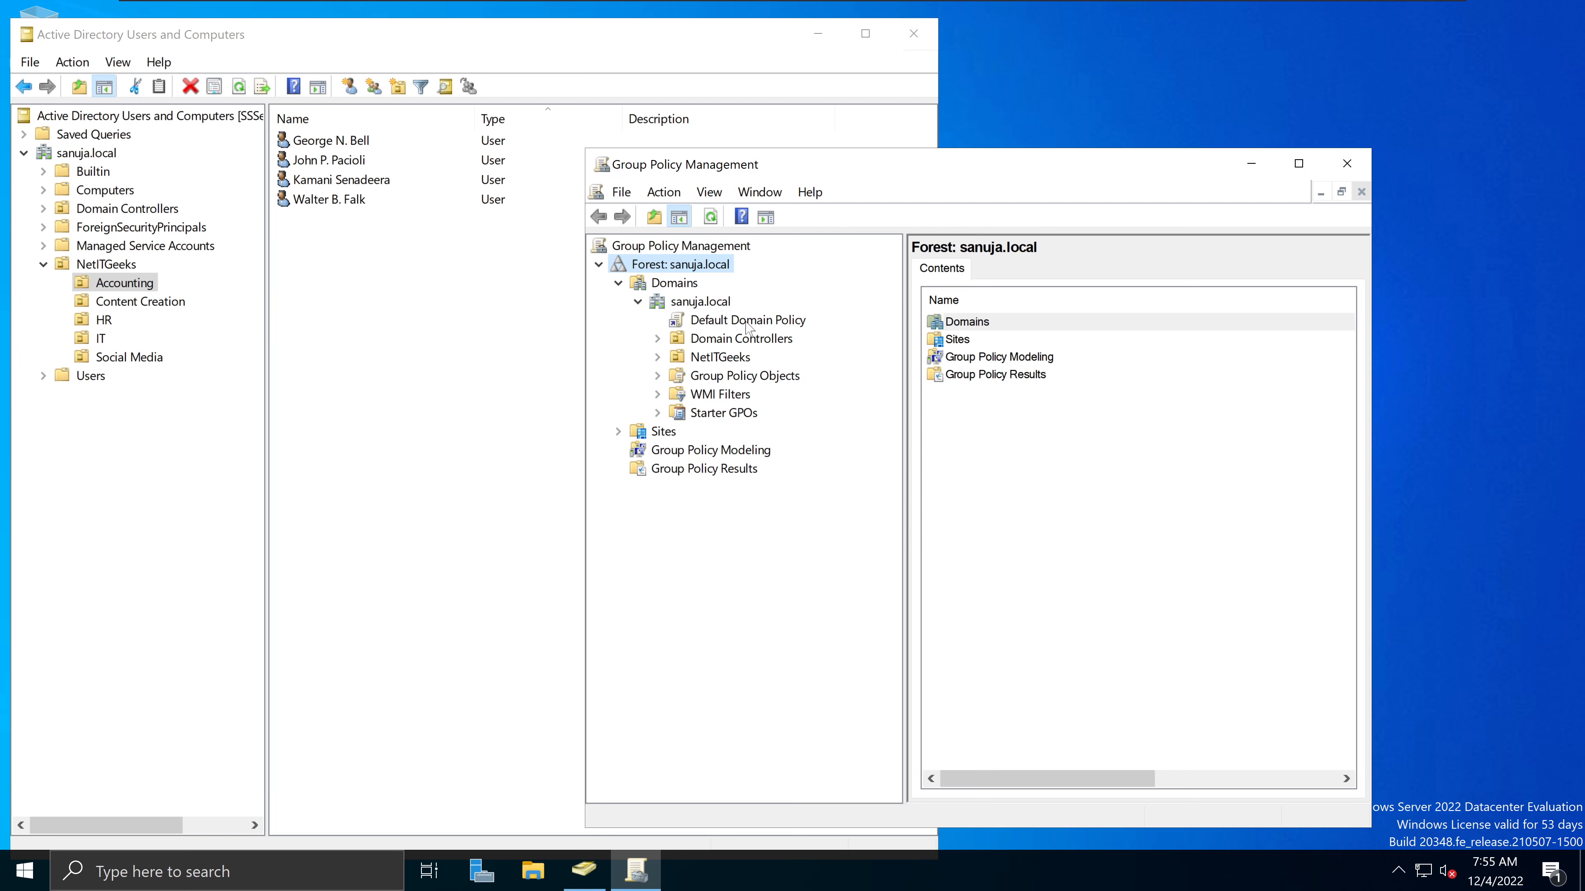
pyautogui.click(775, 322)
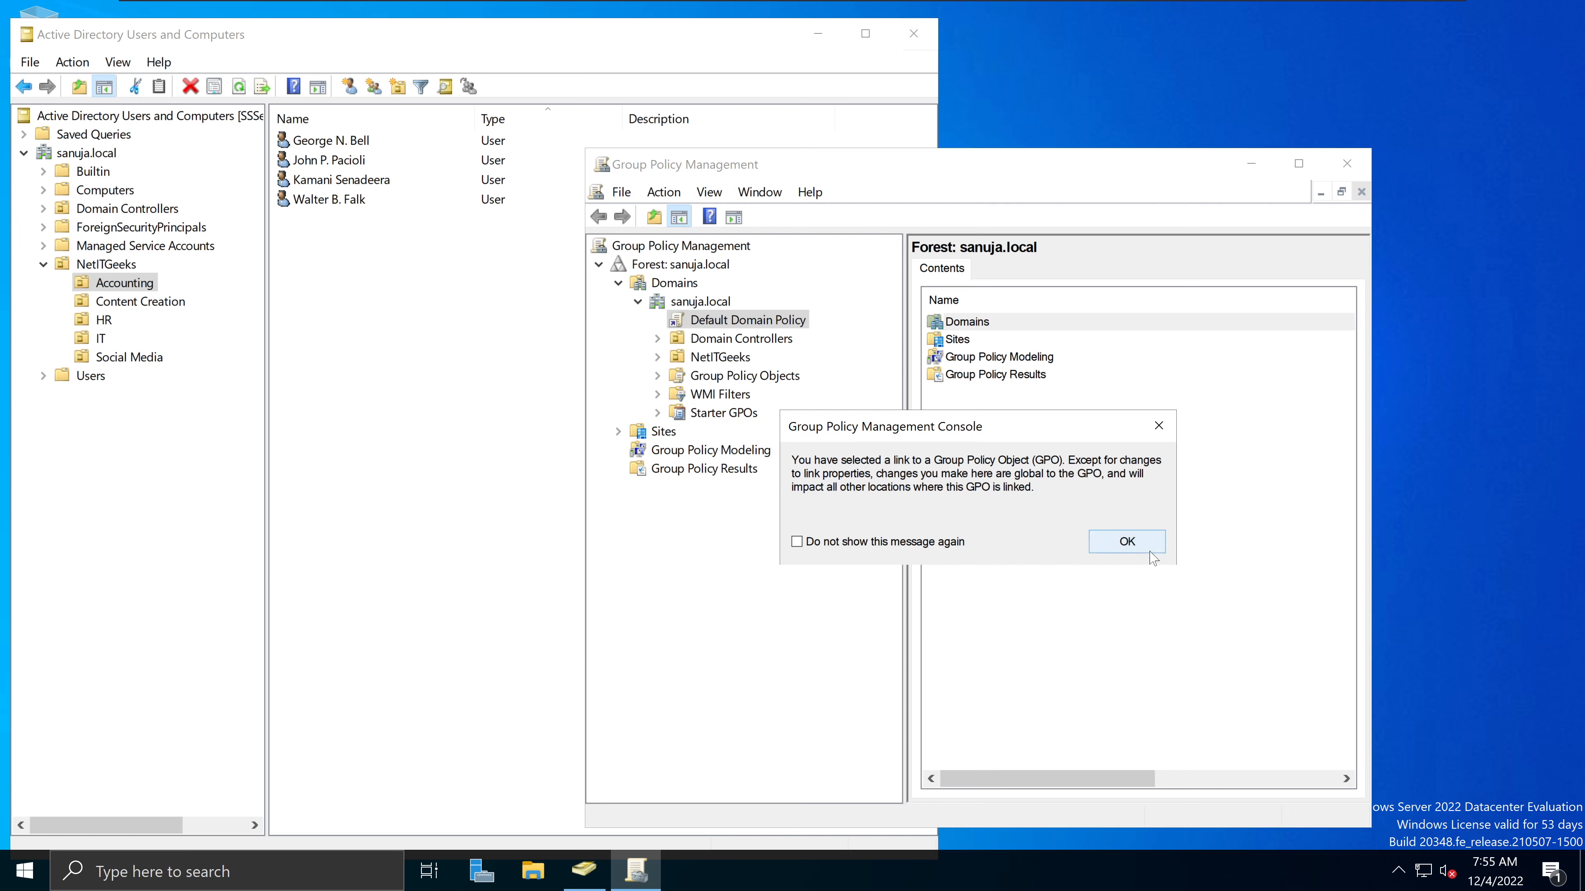
pyautogui.click(1127, 541)
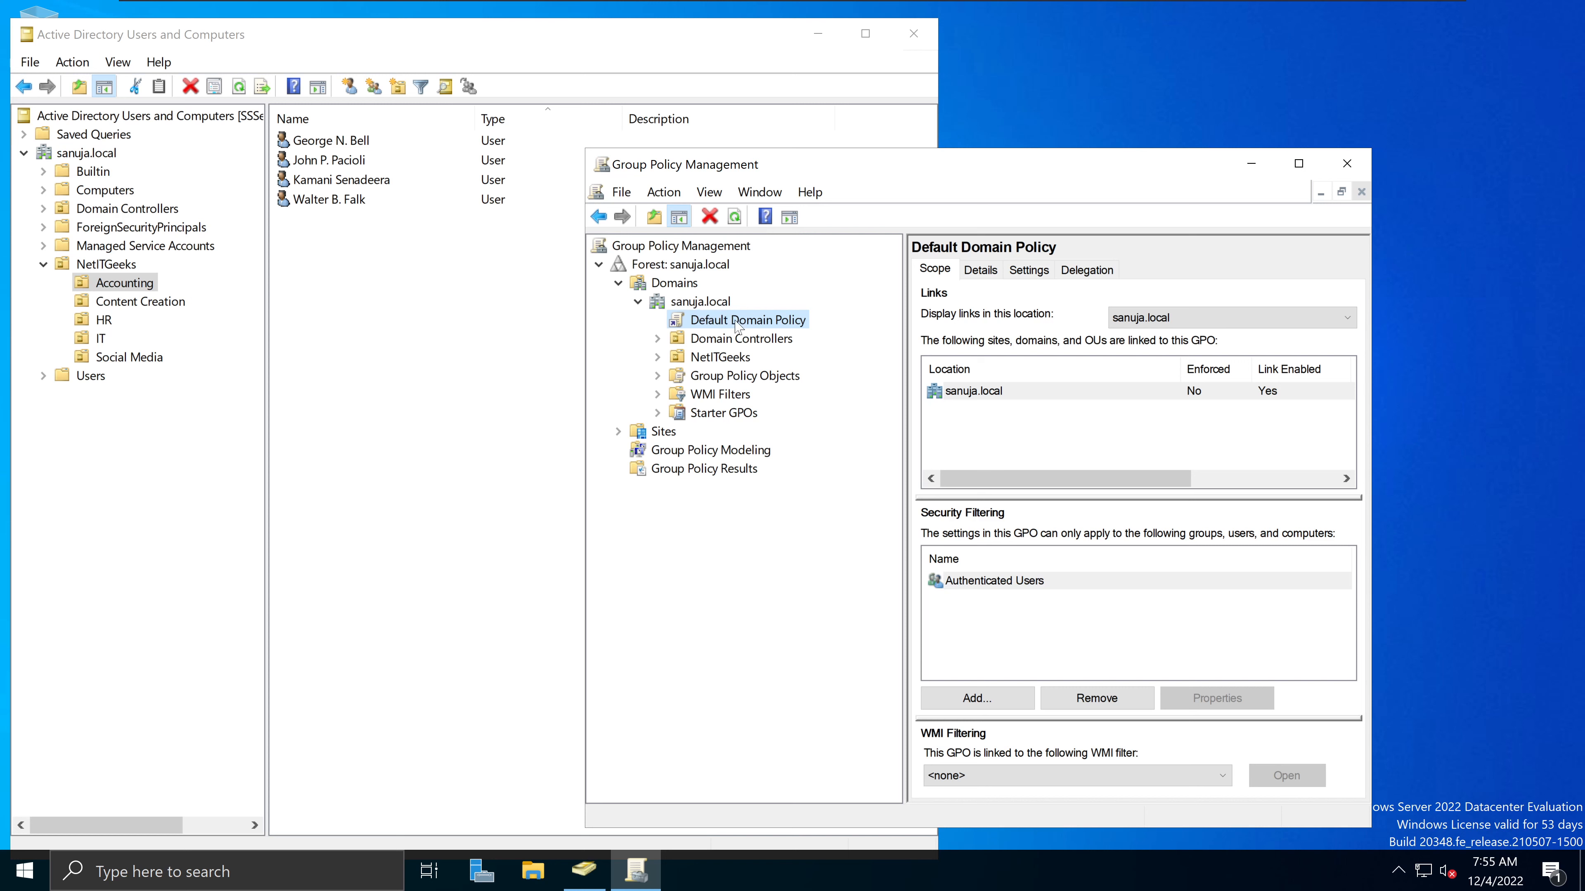
# Expand the Domain Controllers unit and view the scope of the Default Domain Controllers Policy linked there.
pyautogui.click(658, 338)
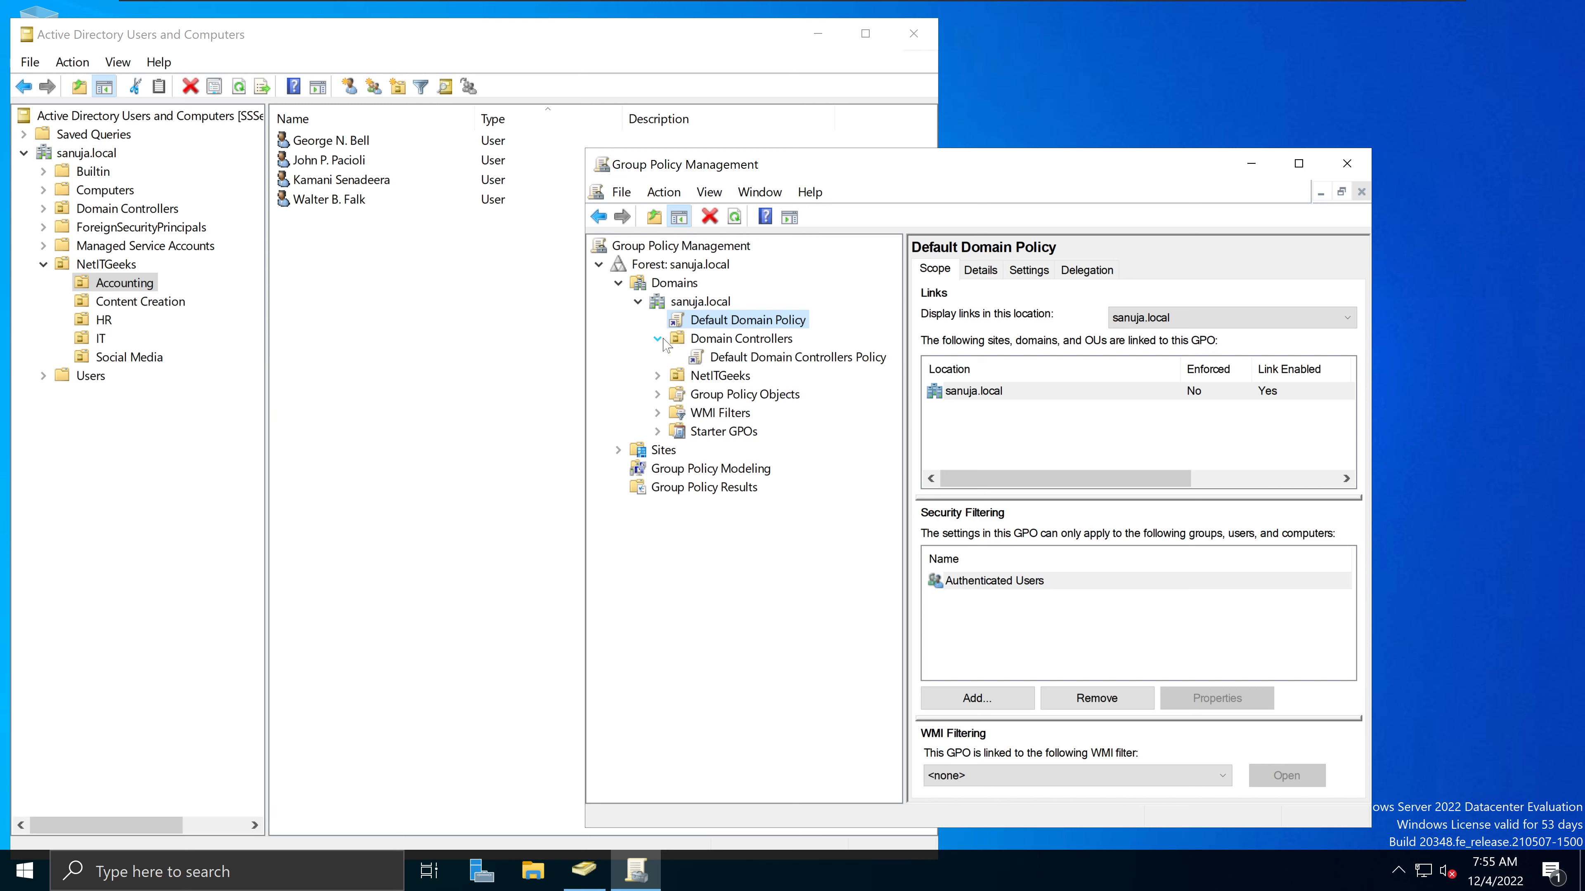
pyautogui.click(740, 361)
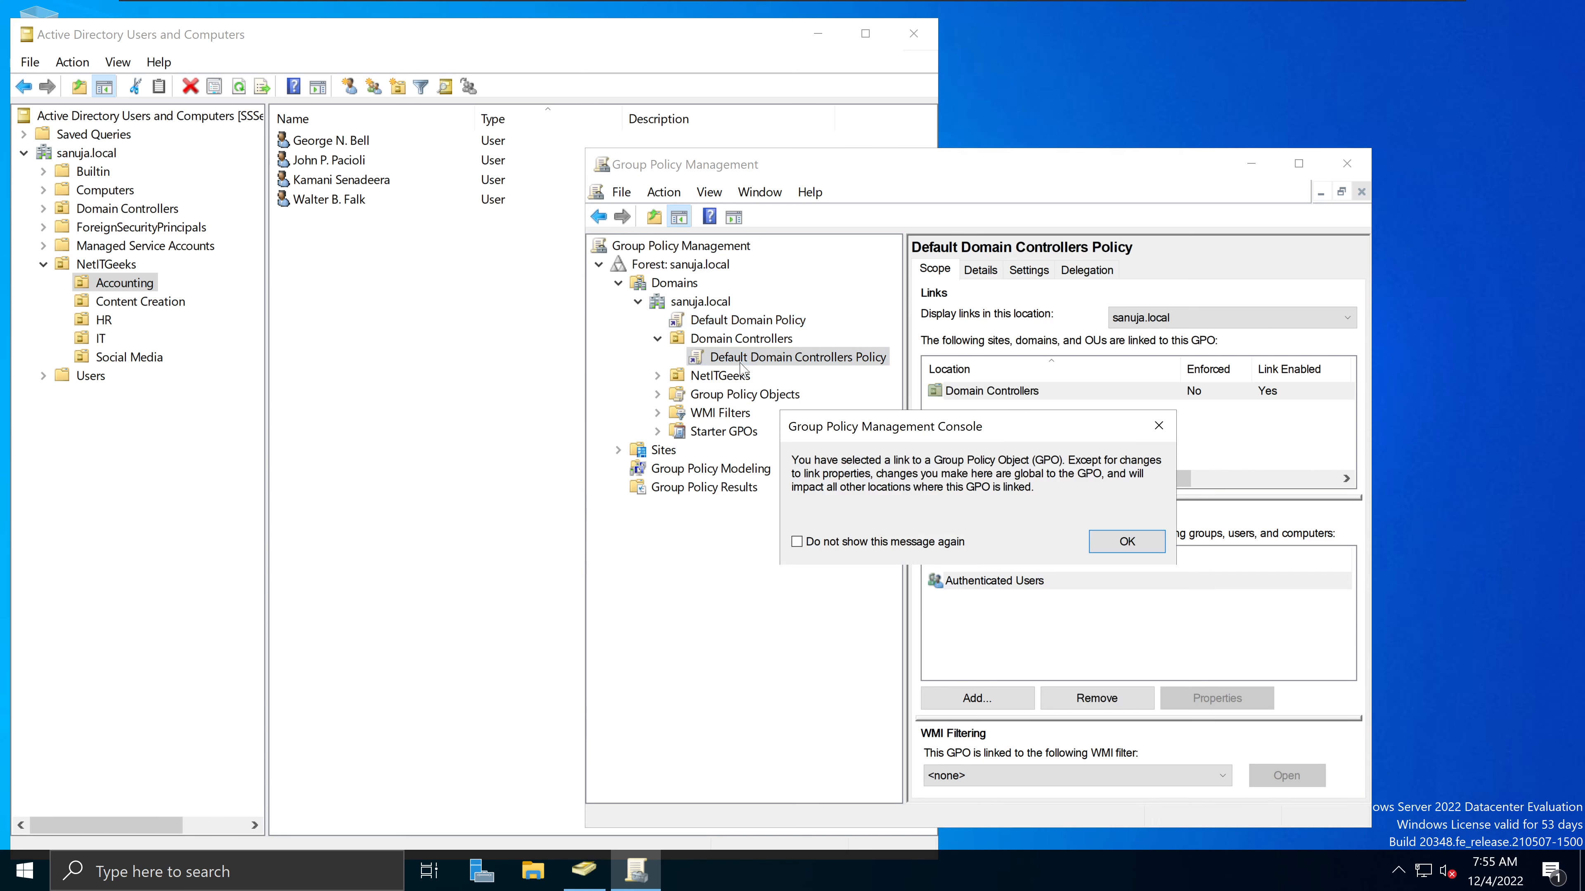
pyautogui.press('Return')
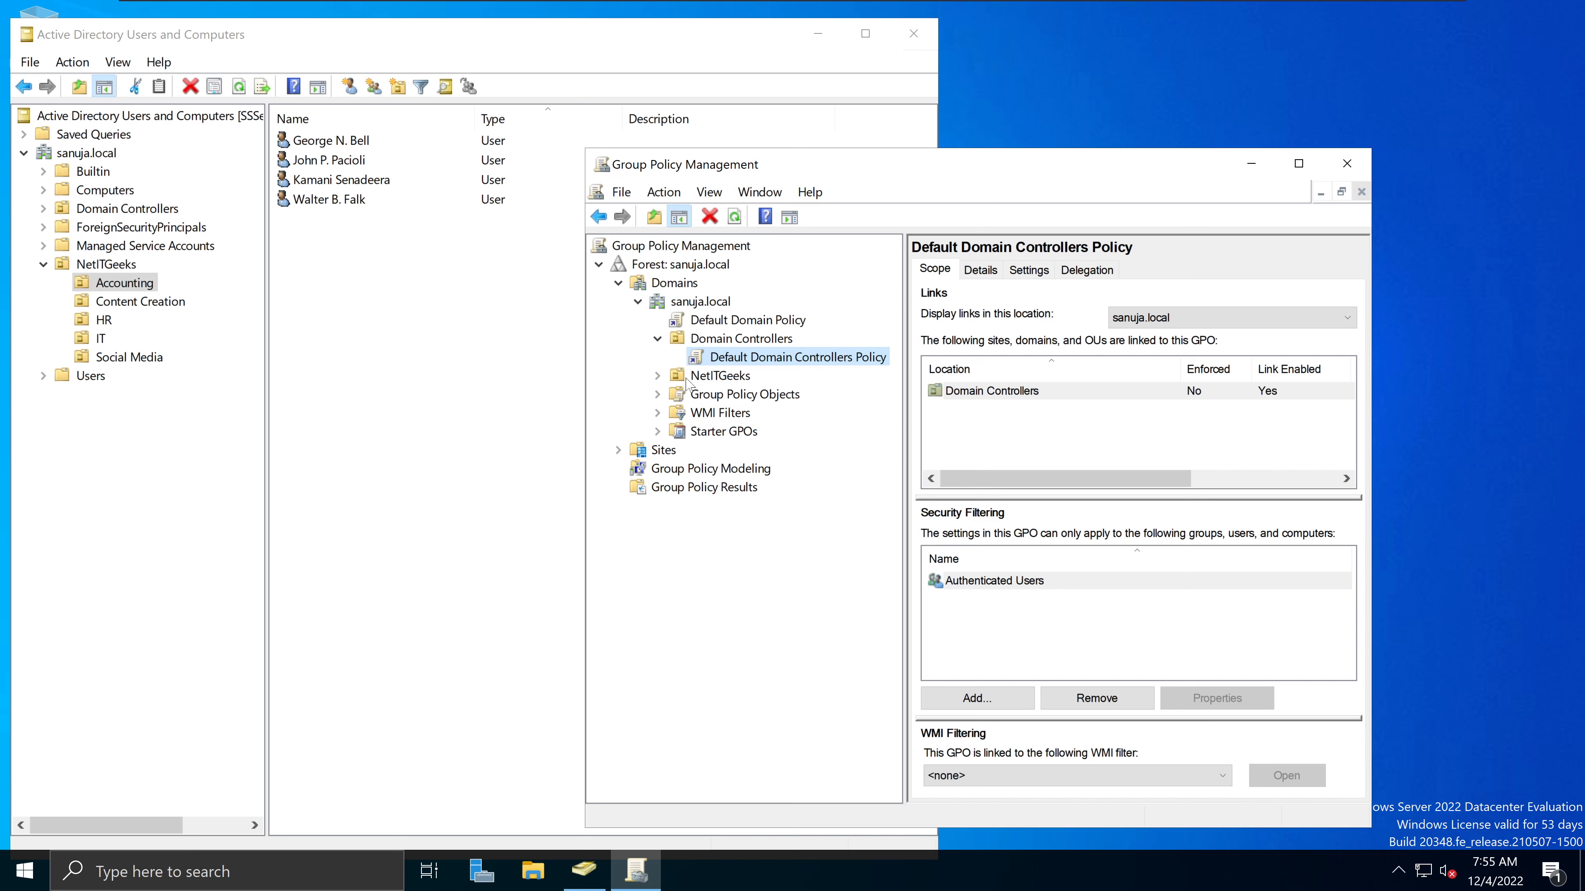
# Expand NetITGeeks in Group Policy Management and examine the linked policy objects of its departmental units and of NetITGeeks itself.
pyautogui.click(657, 376)
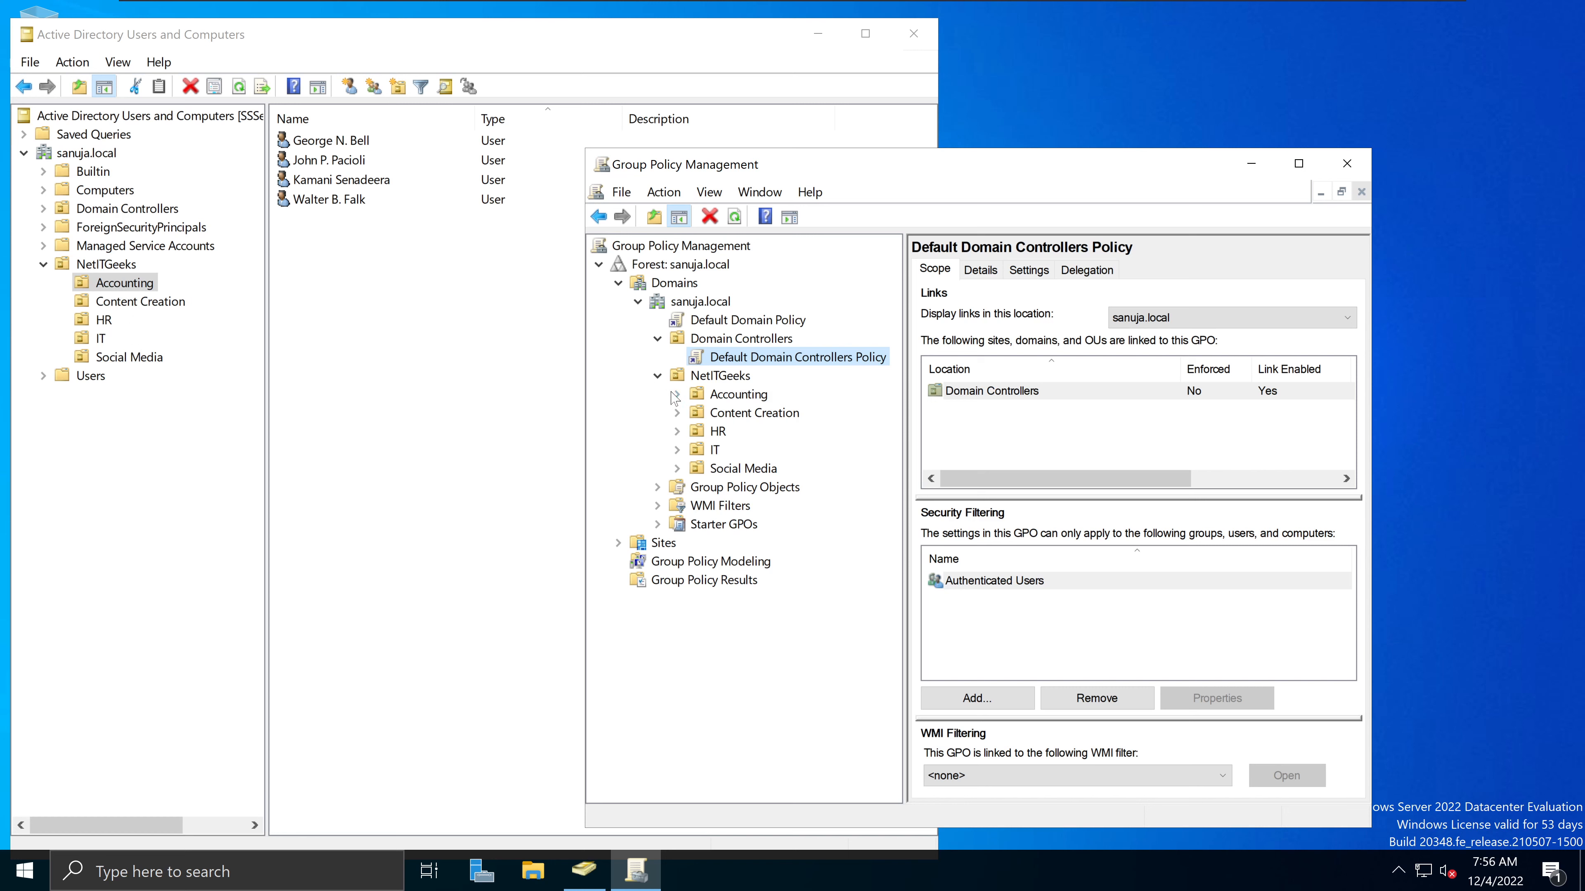
pyautogui.click(724, 400)
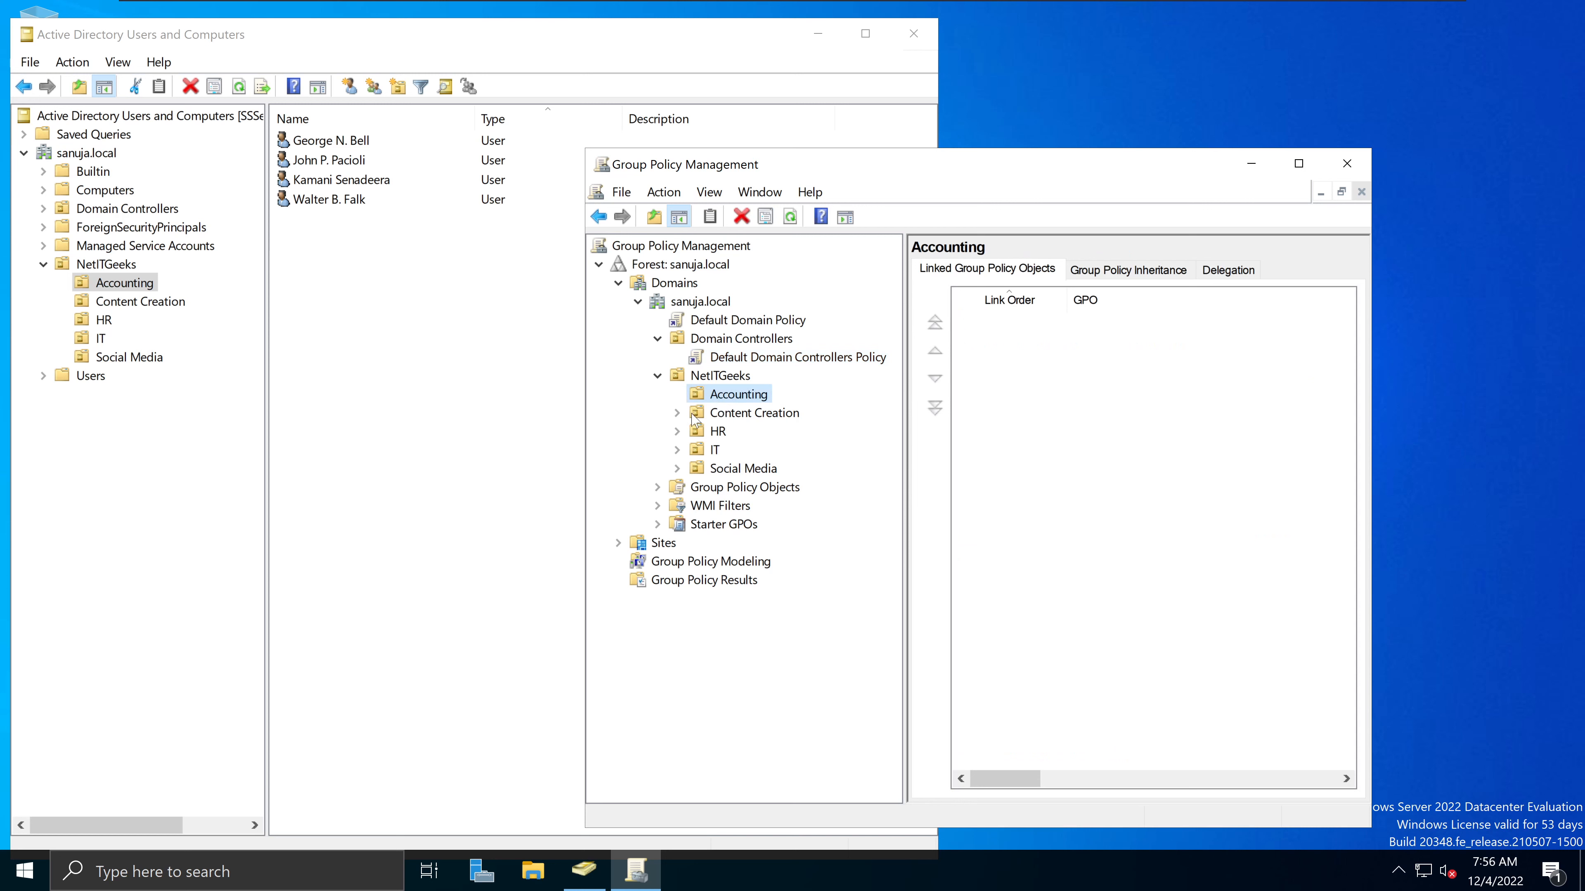
pyautogui.click(678, 432)
pyautogui.click(677, 486)
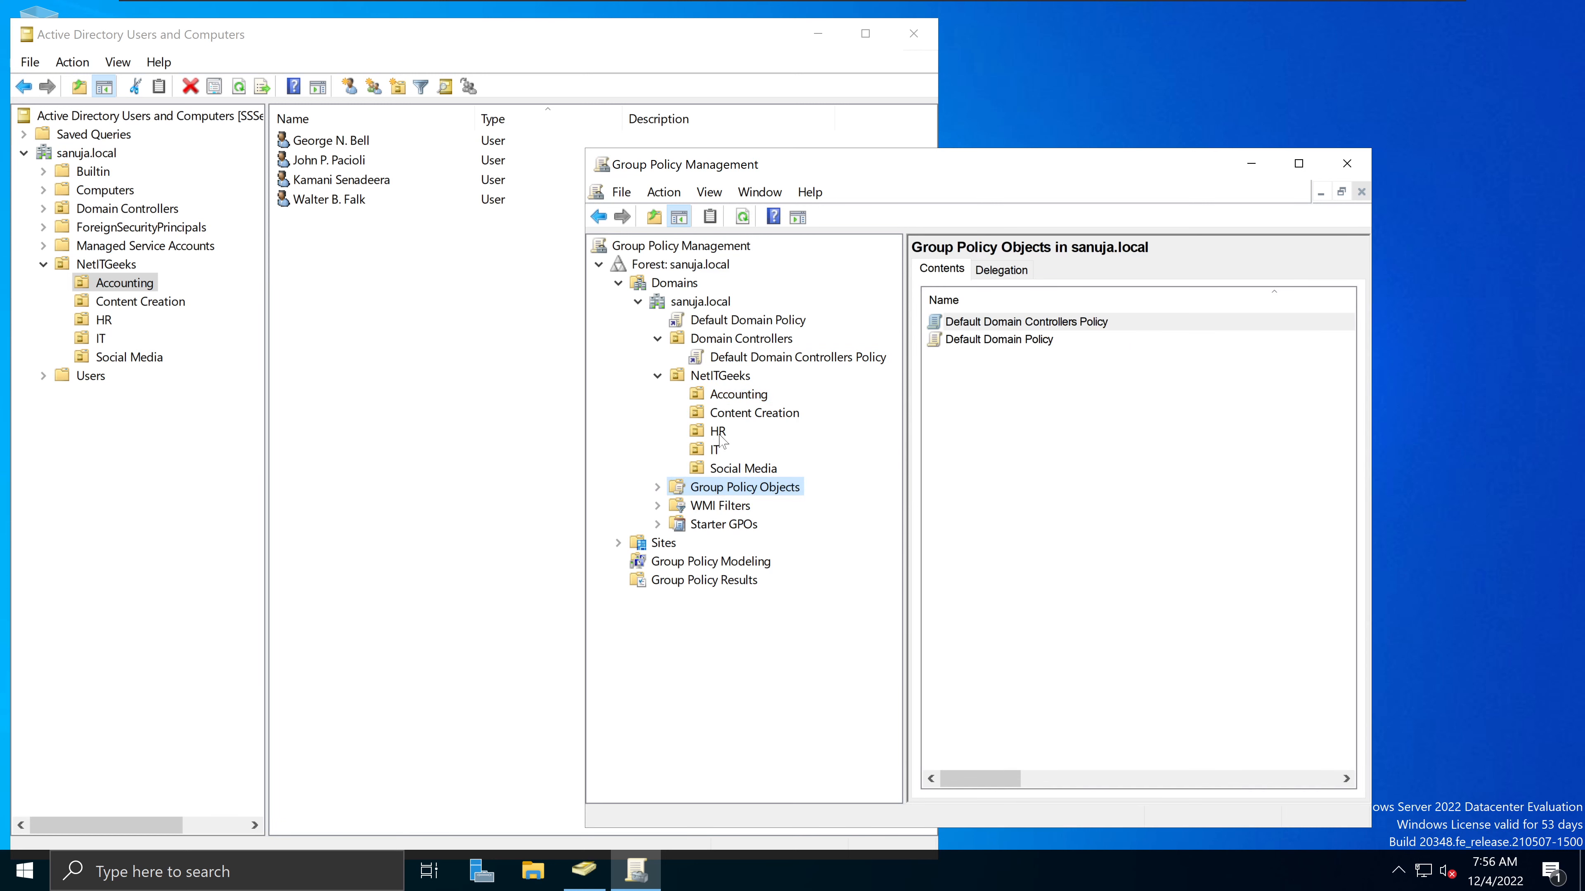
pyautogui.click(730, 397)
pyautogui.click(740, 416)
pyautogui.click(718, 432)
pyautogui.press('Down')
pyautogui.press('Down')
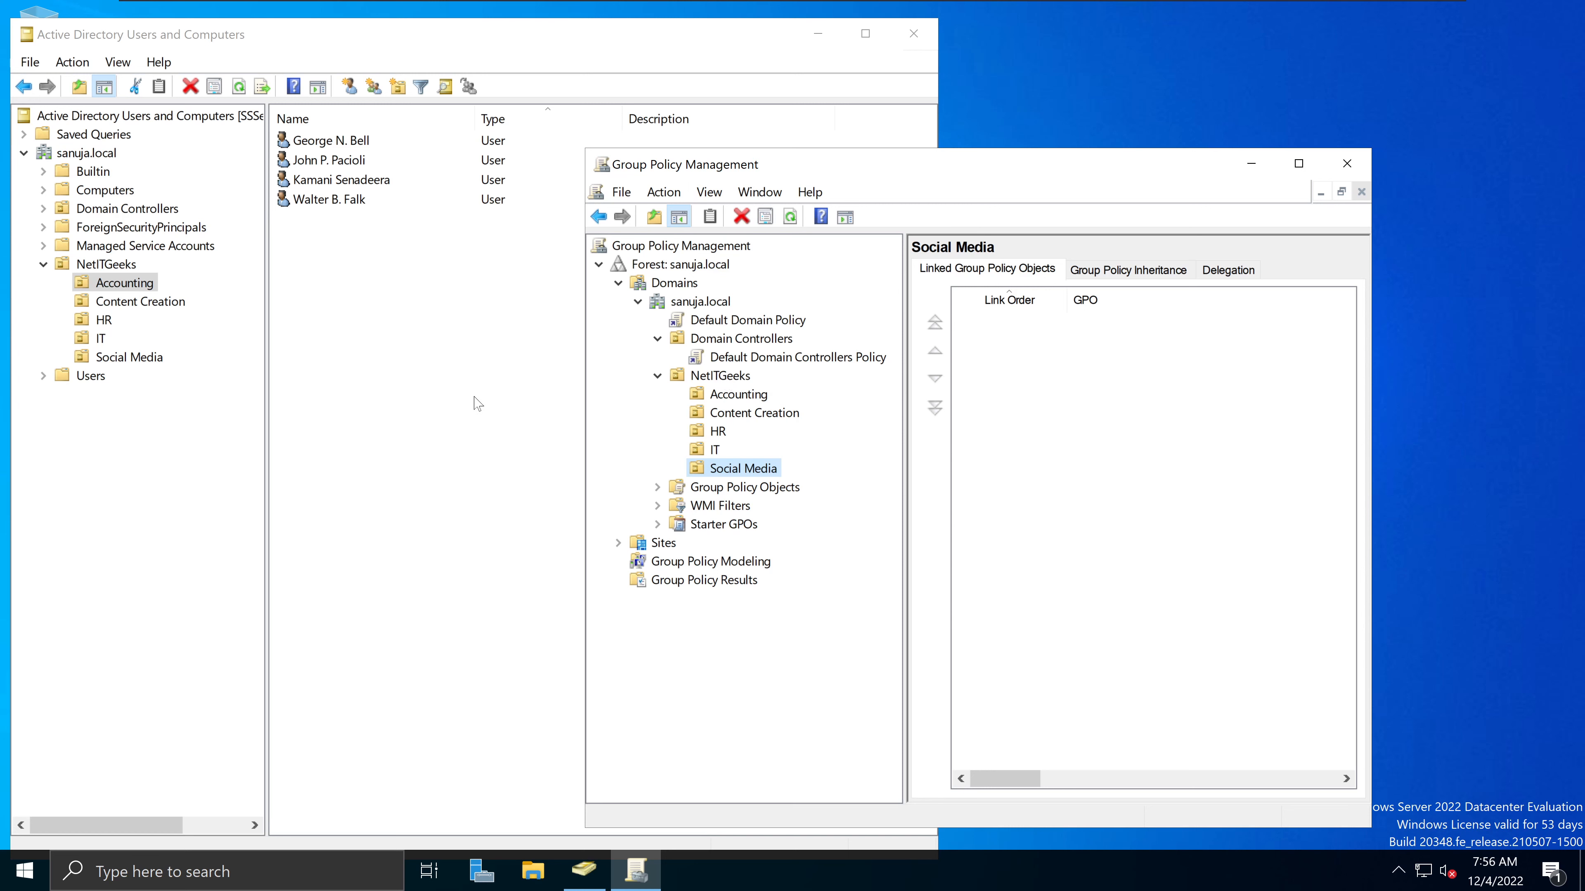
pyautogui.click(738, 376)
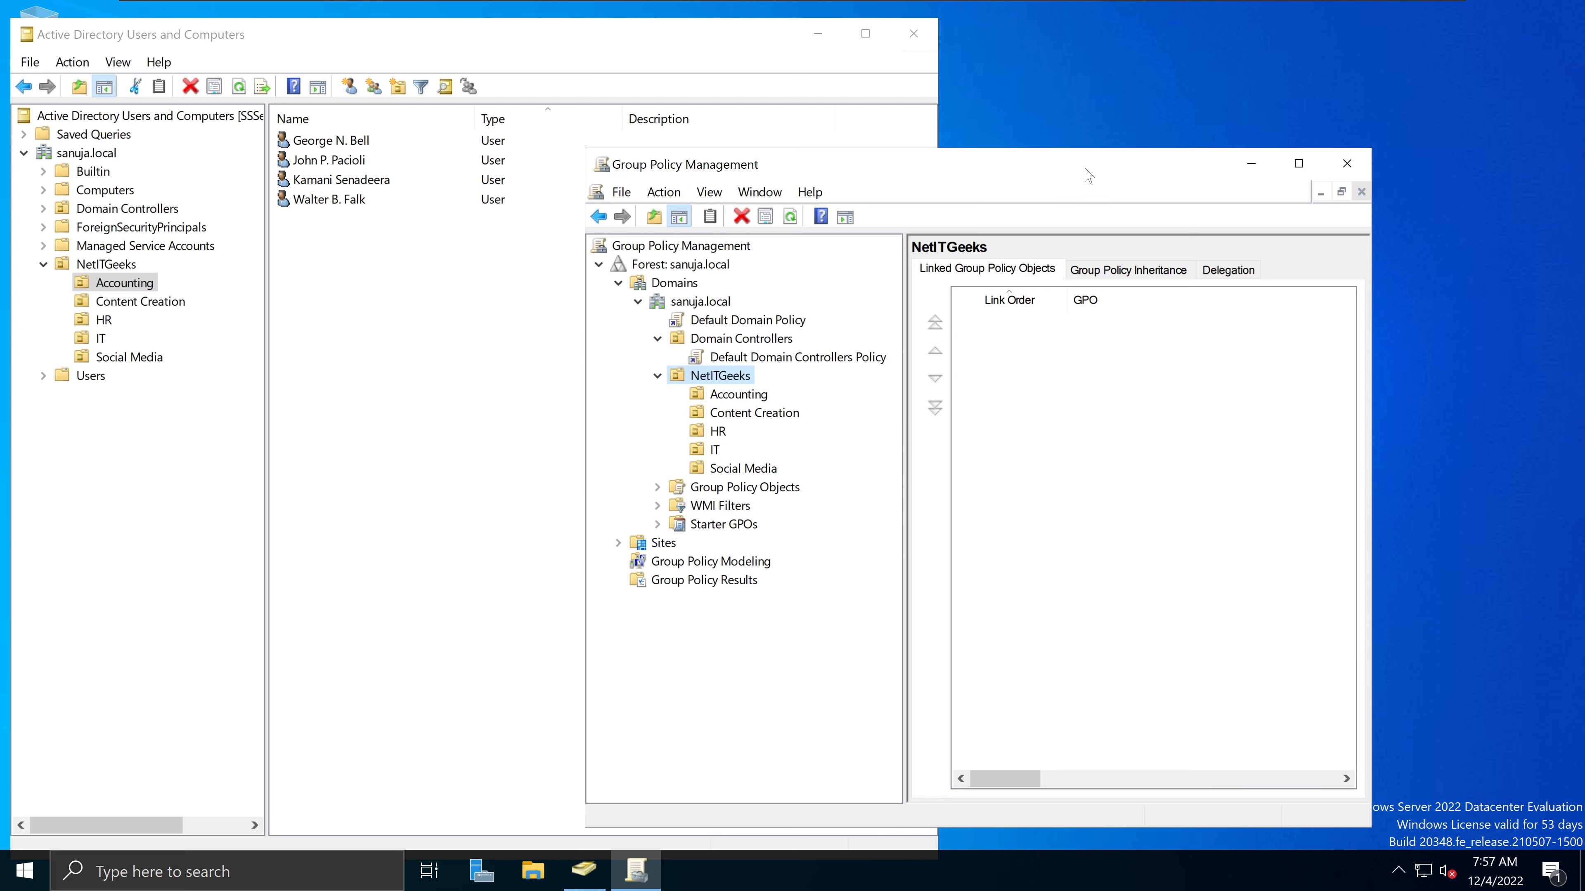
# Arrange Group Policy Management and a narrowed Active Directory Users and Computers window side by side, keeping the Accounting unit selected.
pyautogui.moveTo(1033, 167); pyautogui.dragTo(1393, 134)
pyautogui.click(367, 390)
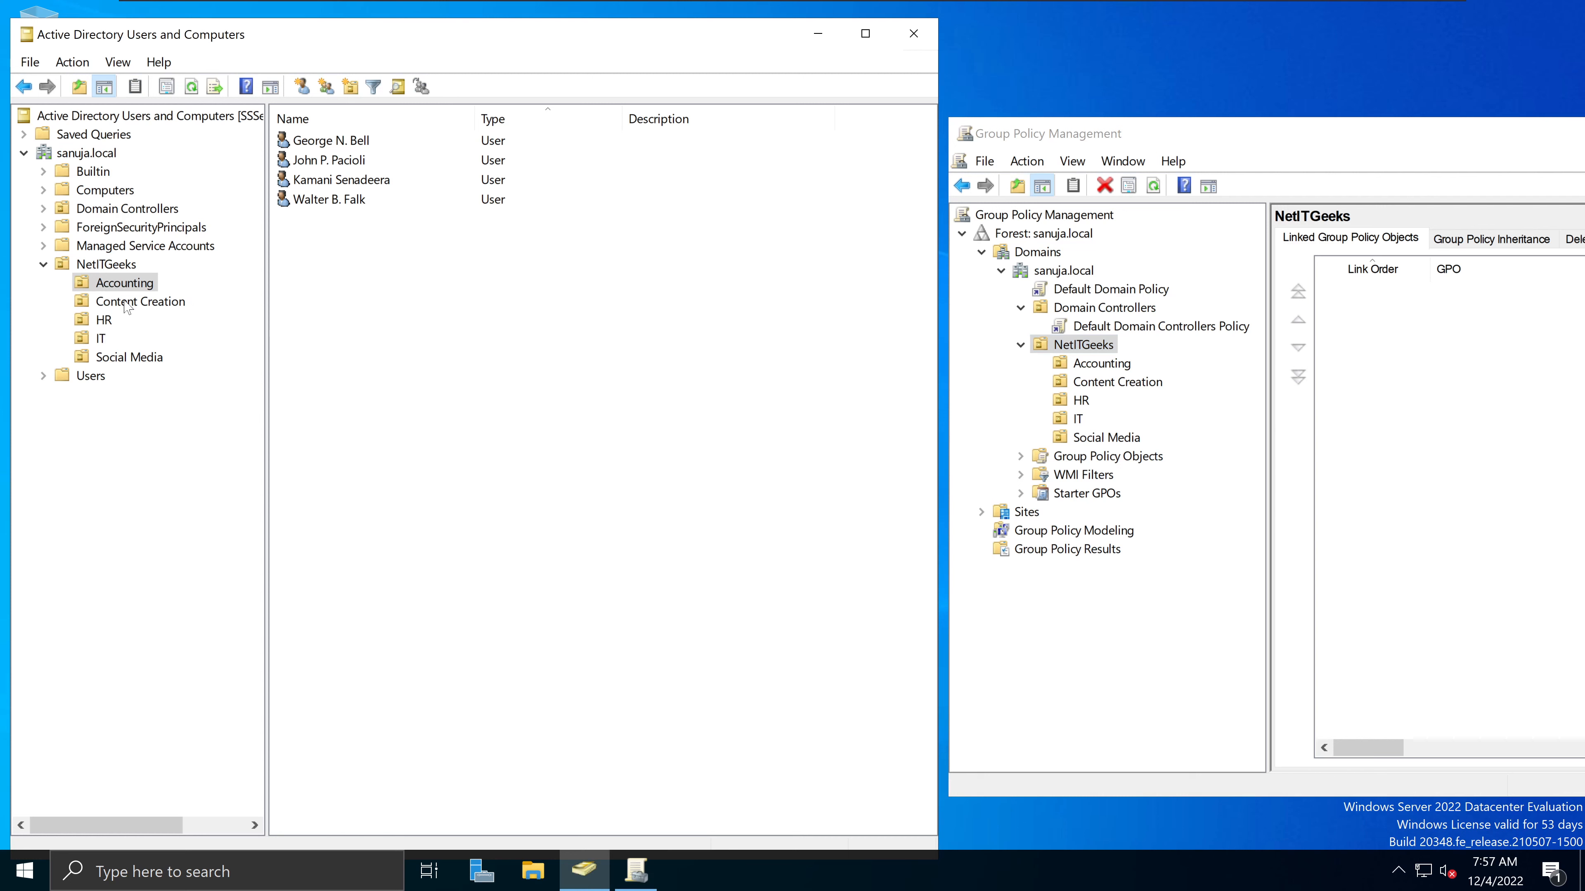
pyautogui.moveTo(936, 345); pyautogui.dragTo(694, 334)
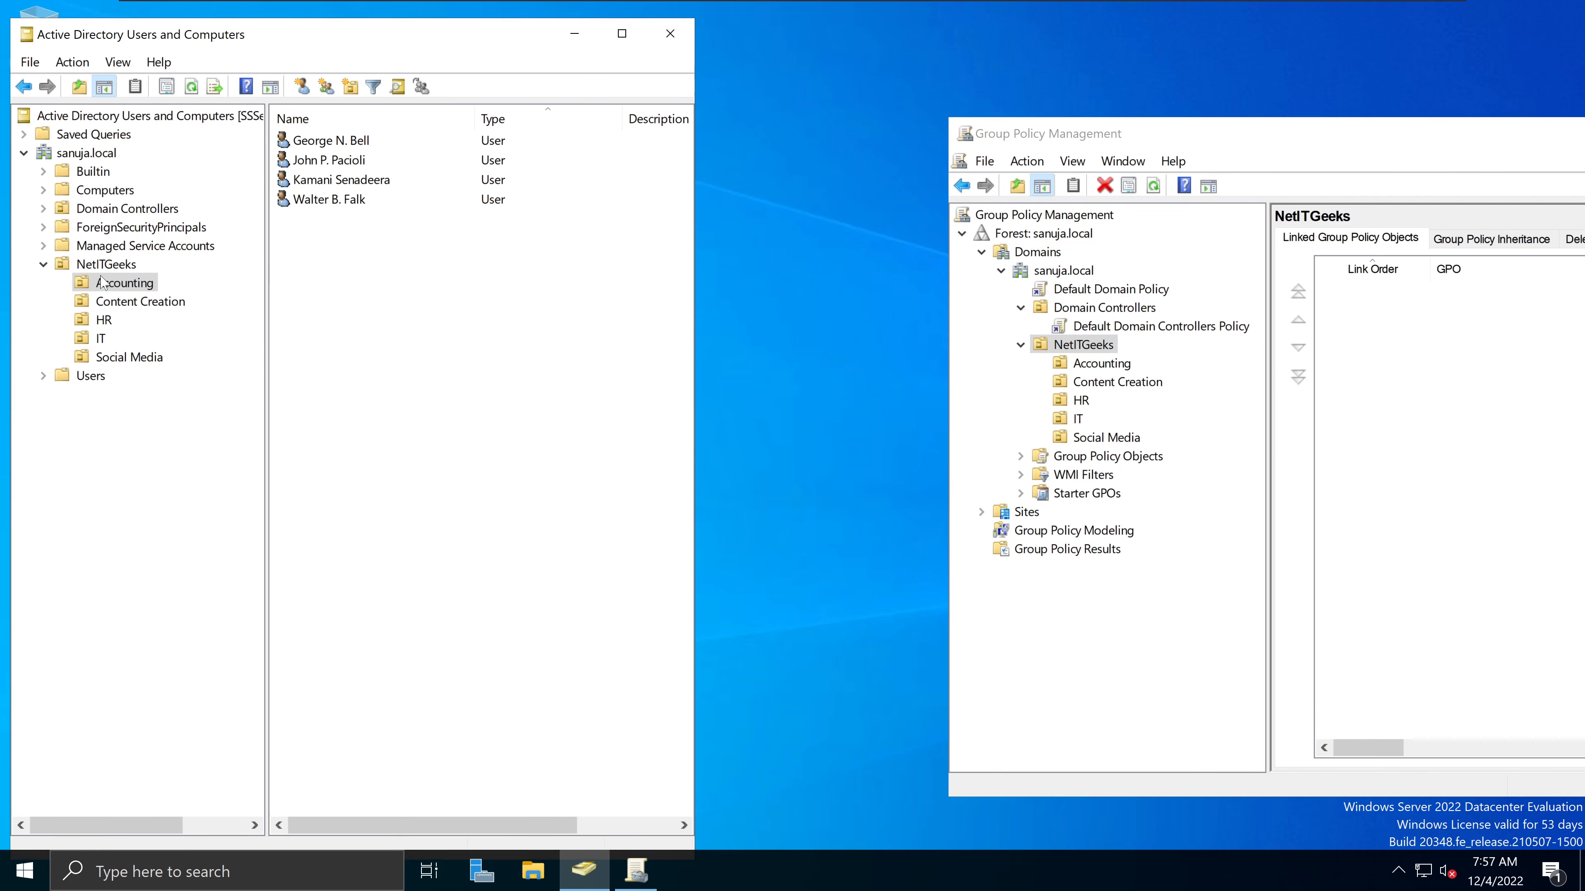
pyautogui.click(134, 303)
pyautogui.click(124, 284)
pyautogui.moveTo(1287, 136); pyautogui.dragTo(1061, 158)
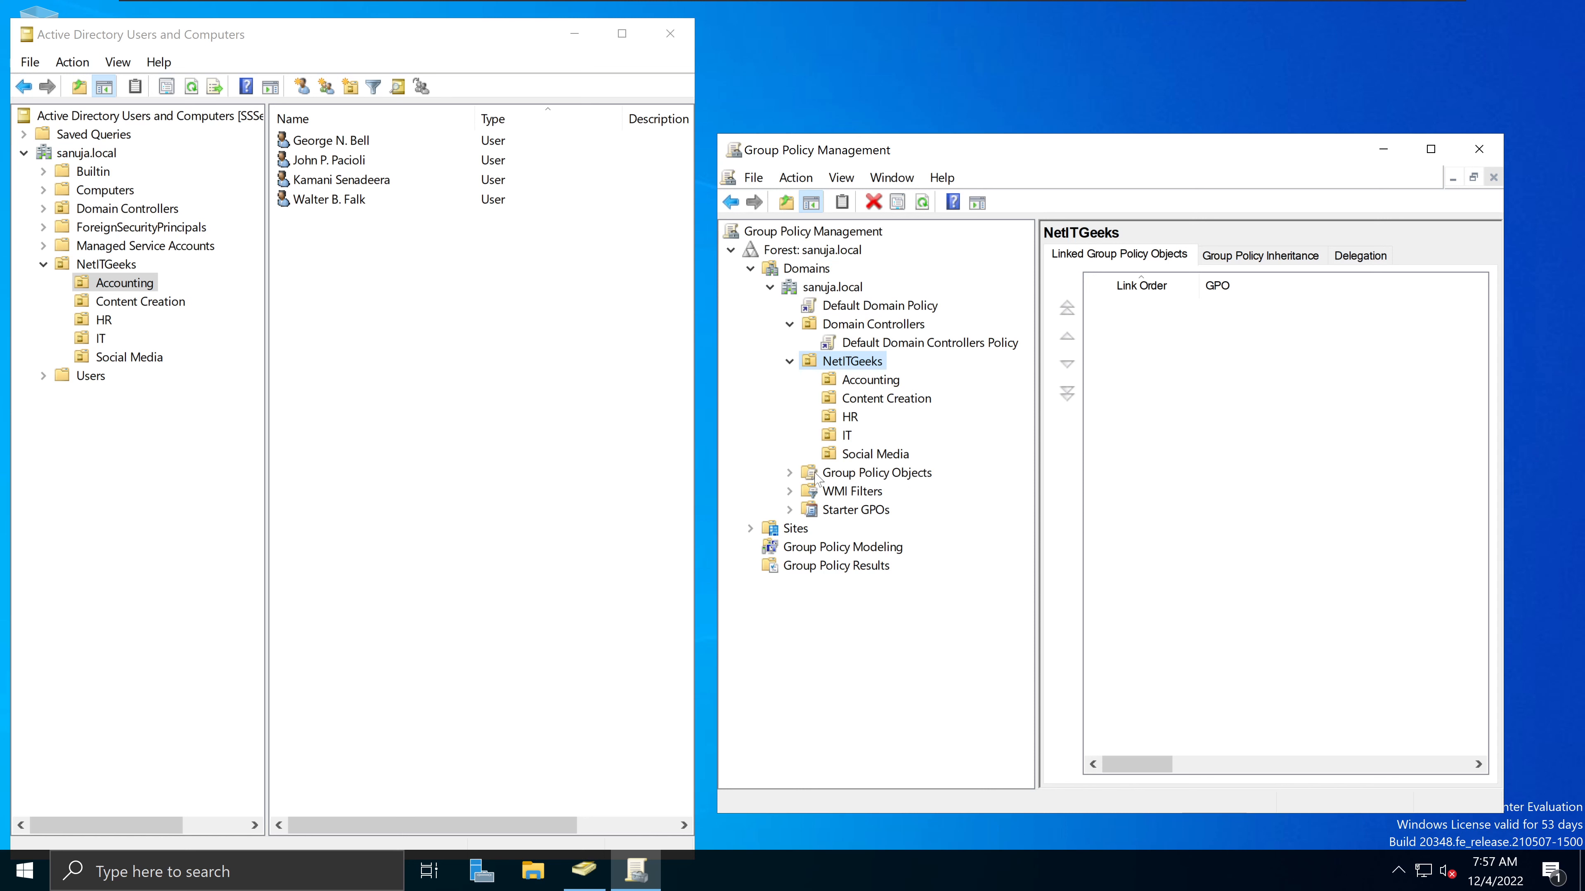
# Expand the Group Policy Objects container and compare the scopes of the Default Domain Controllers Policy and the Default Domain Policy.
pyautogui.click(874, 476)
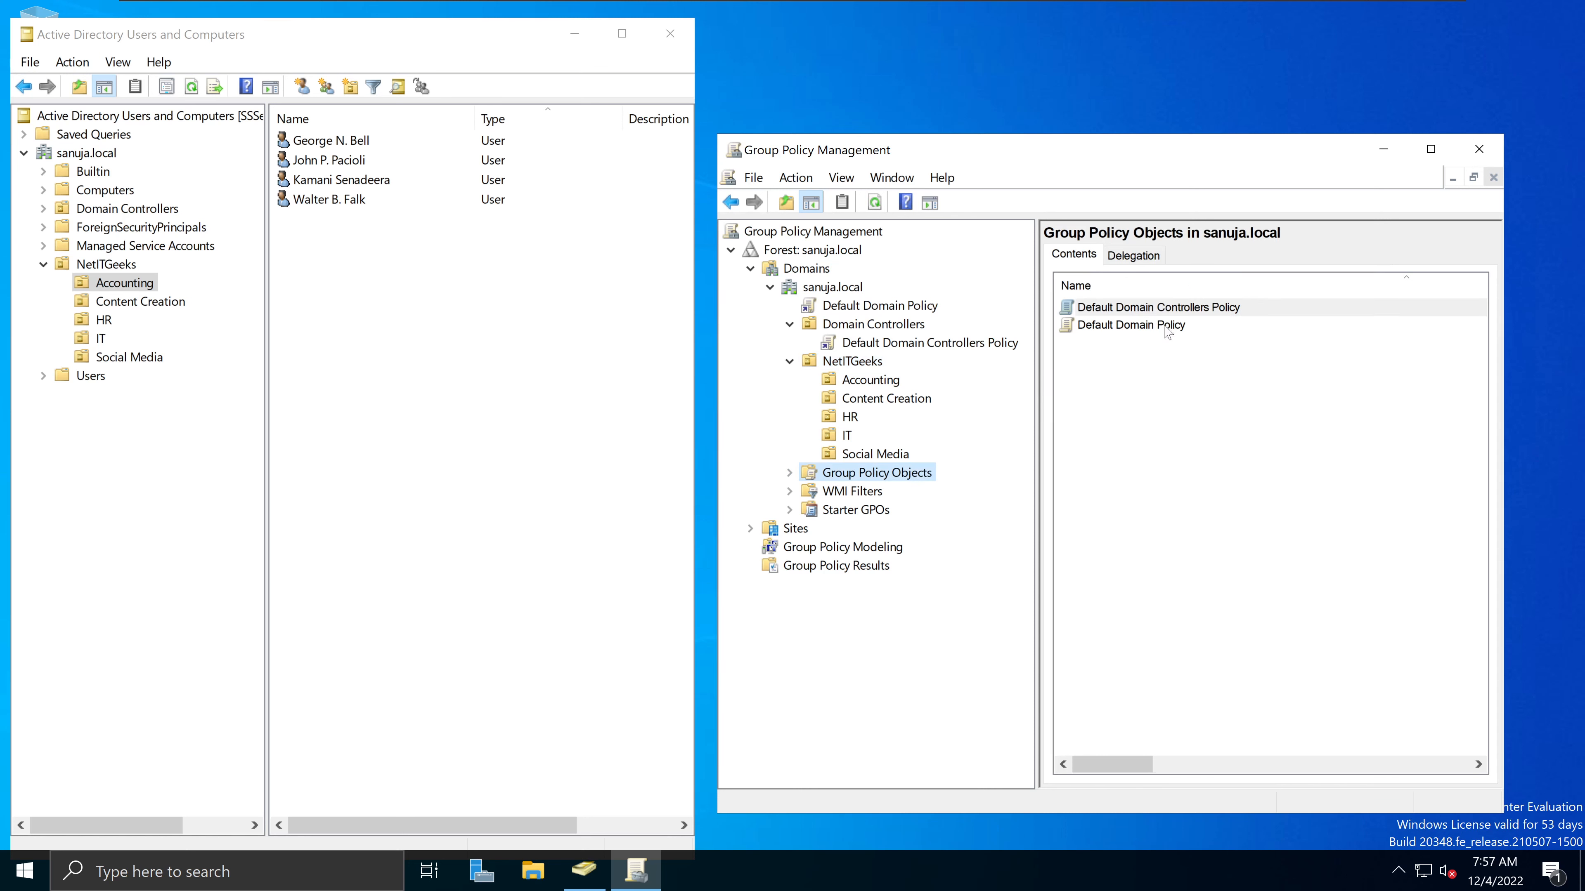
pyautogui.click(790, 474)
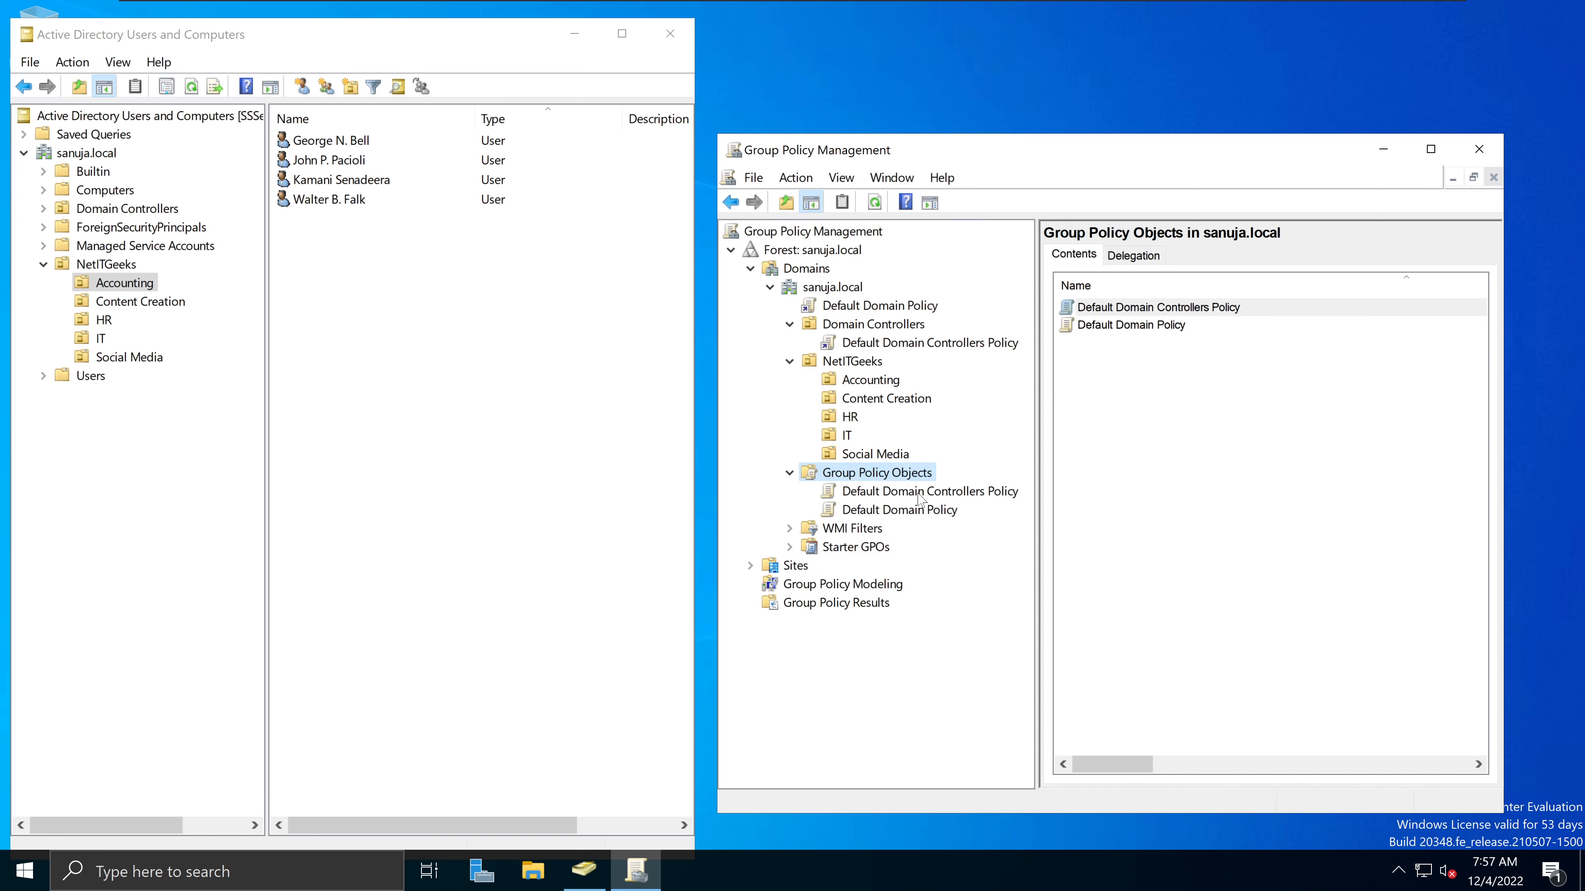
pyautogui.click(896, 496)
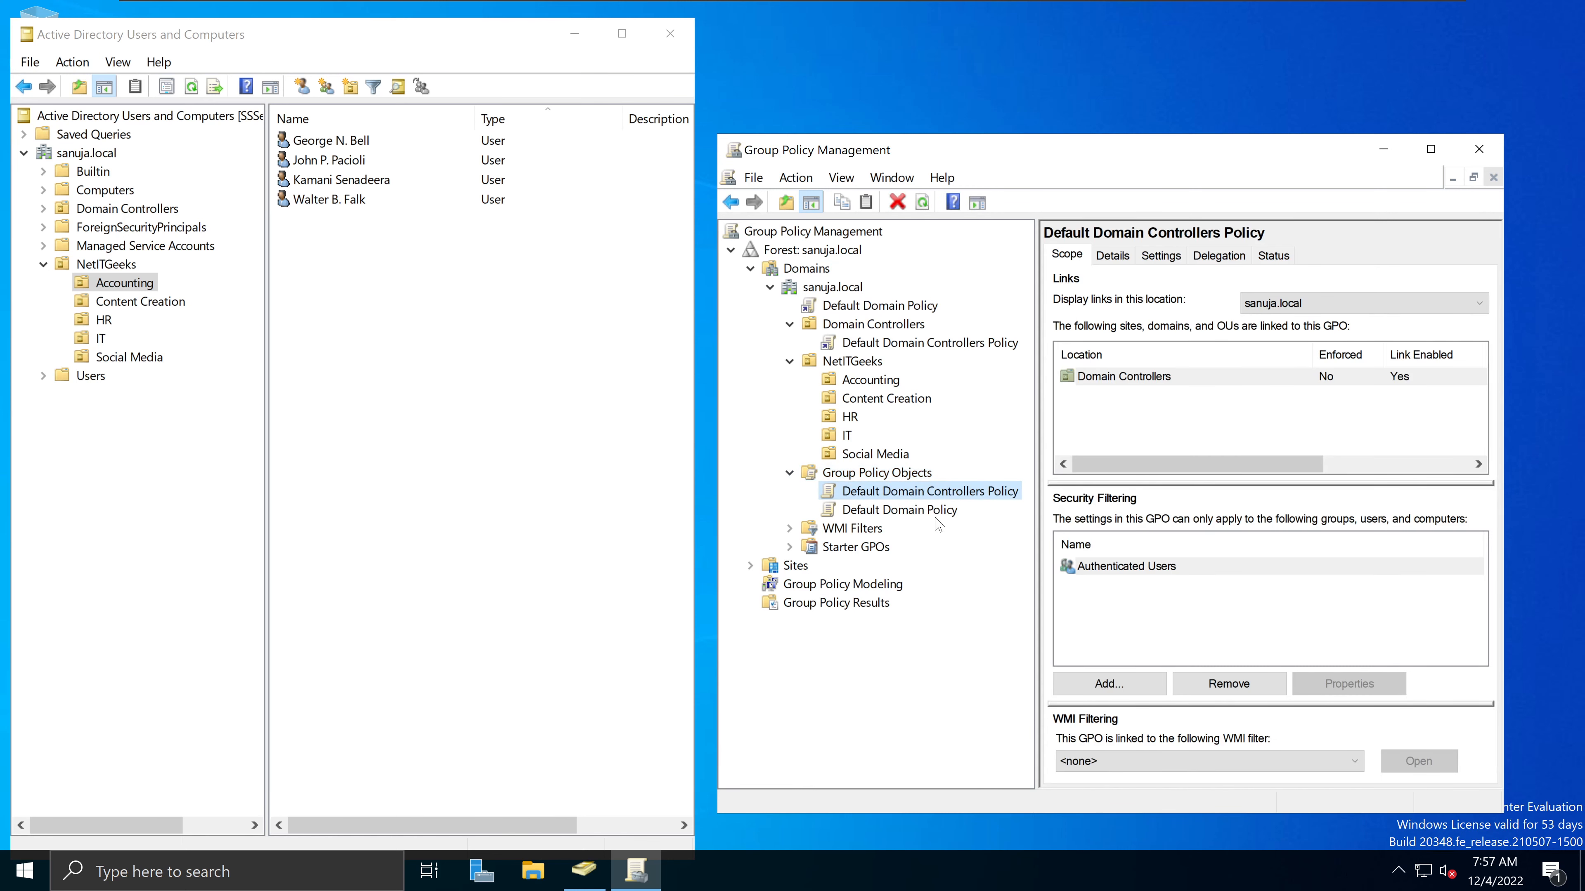
pyautogui.click(912, 515)
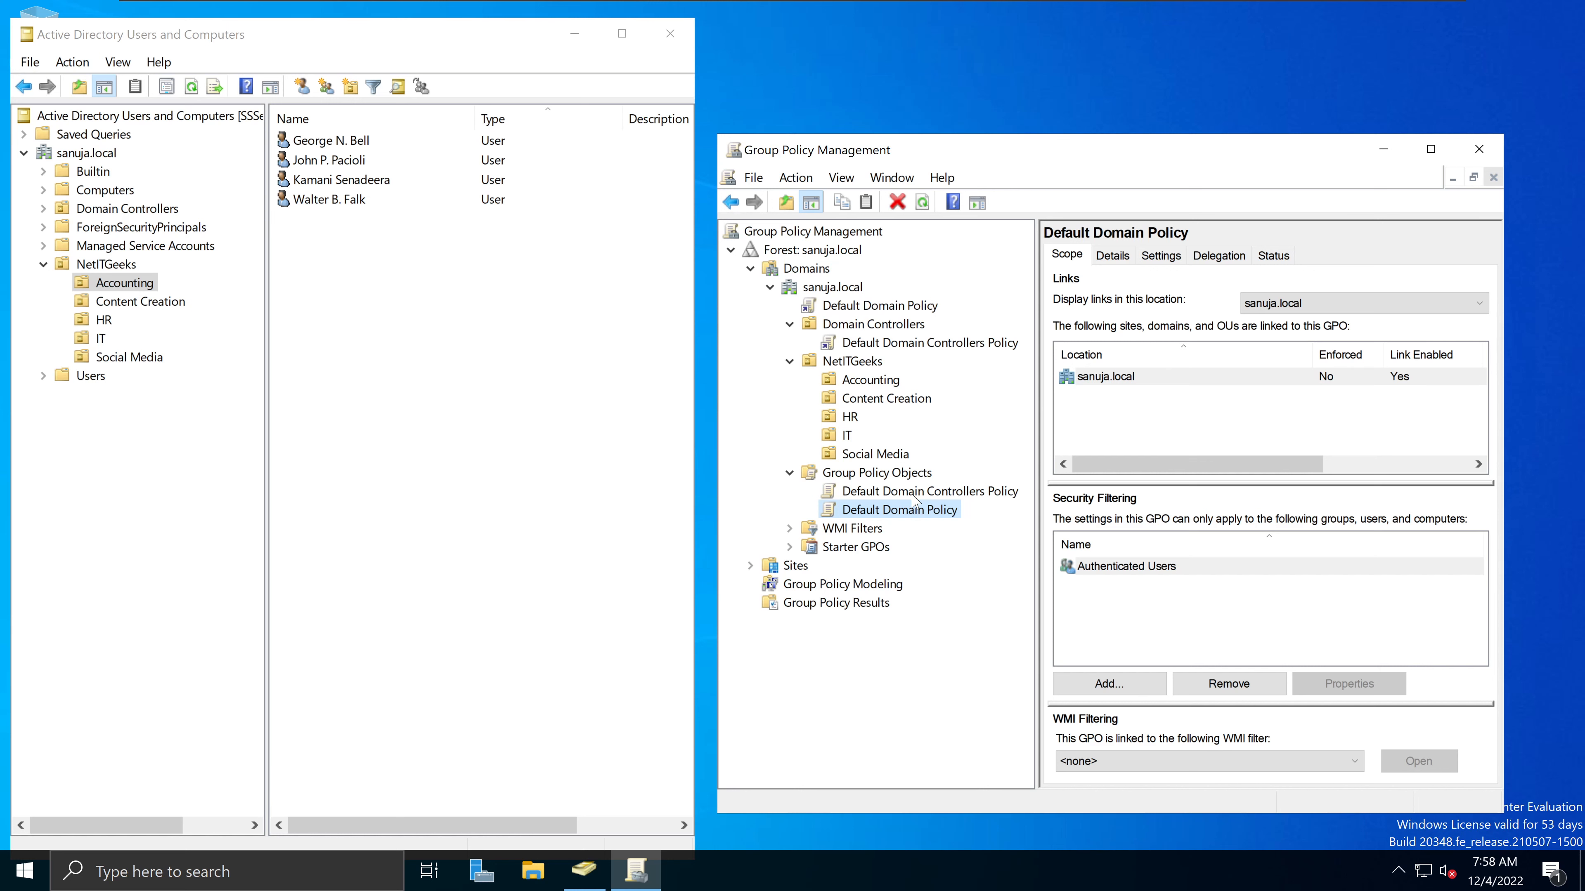
pyautogui.click(911, 491)
pyautogui.click(906, 511)
pyautogui.click(902, 472)
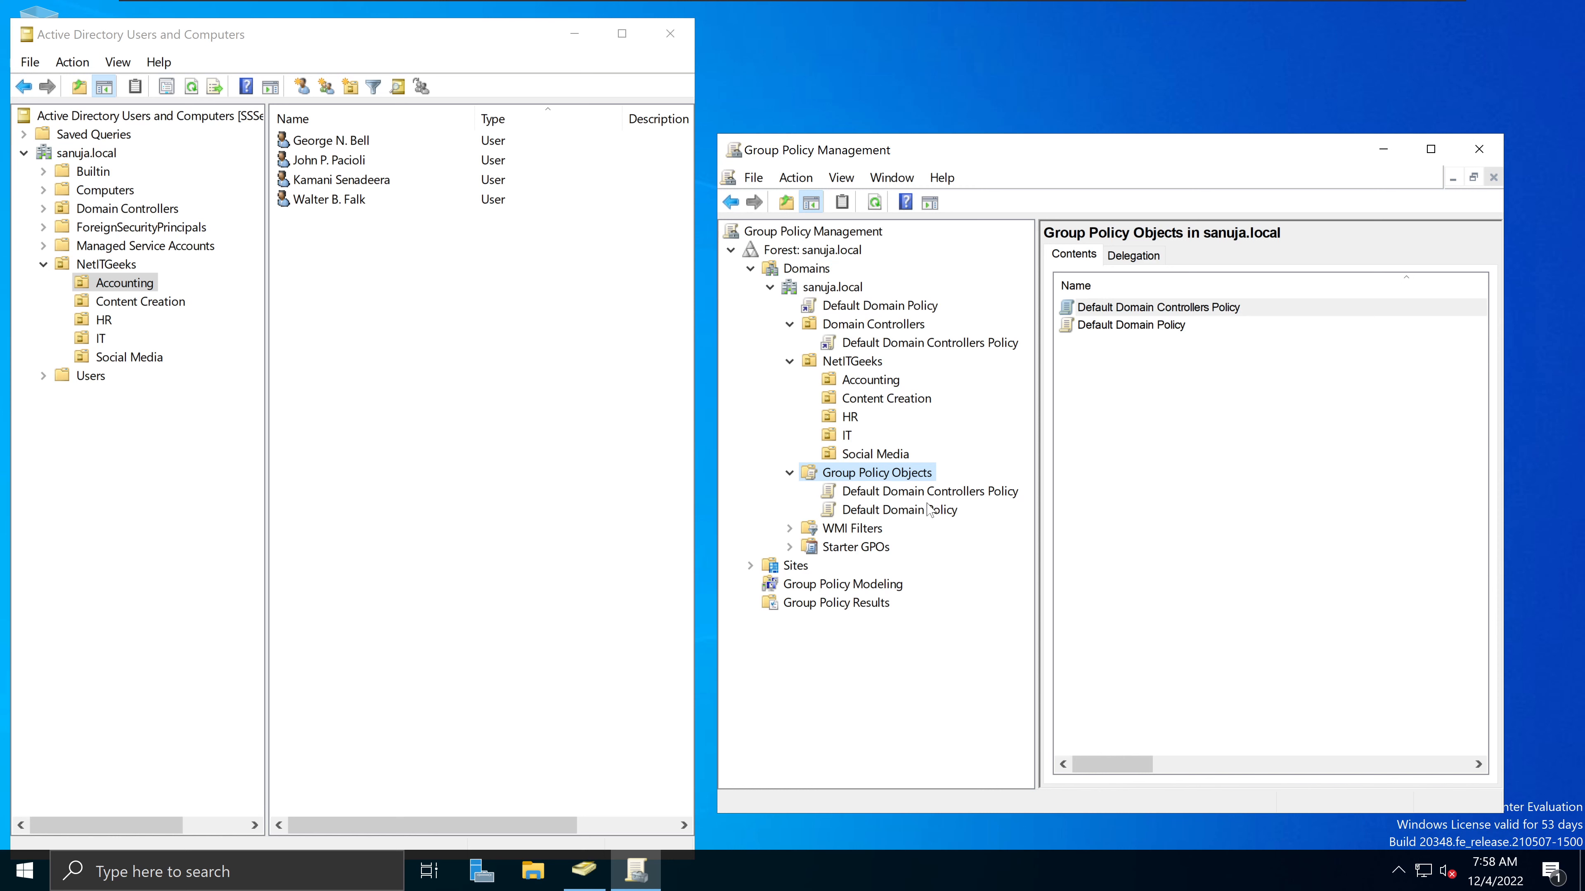
pyautogui.click(863, 493)
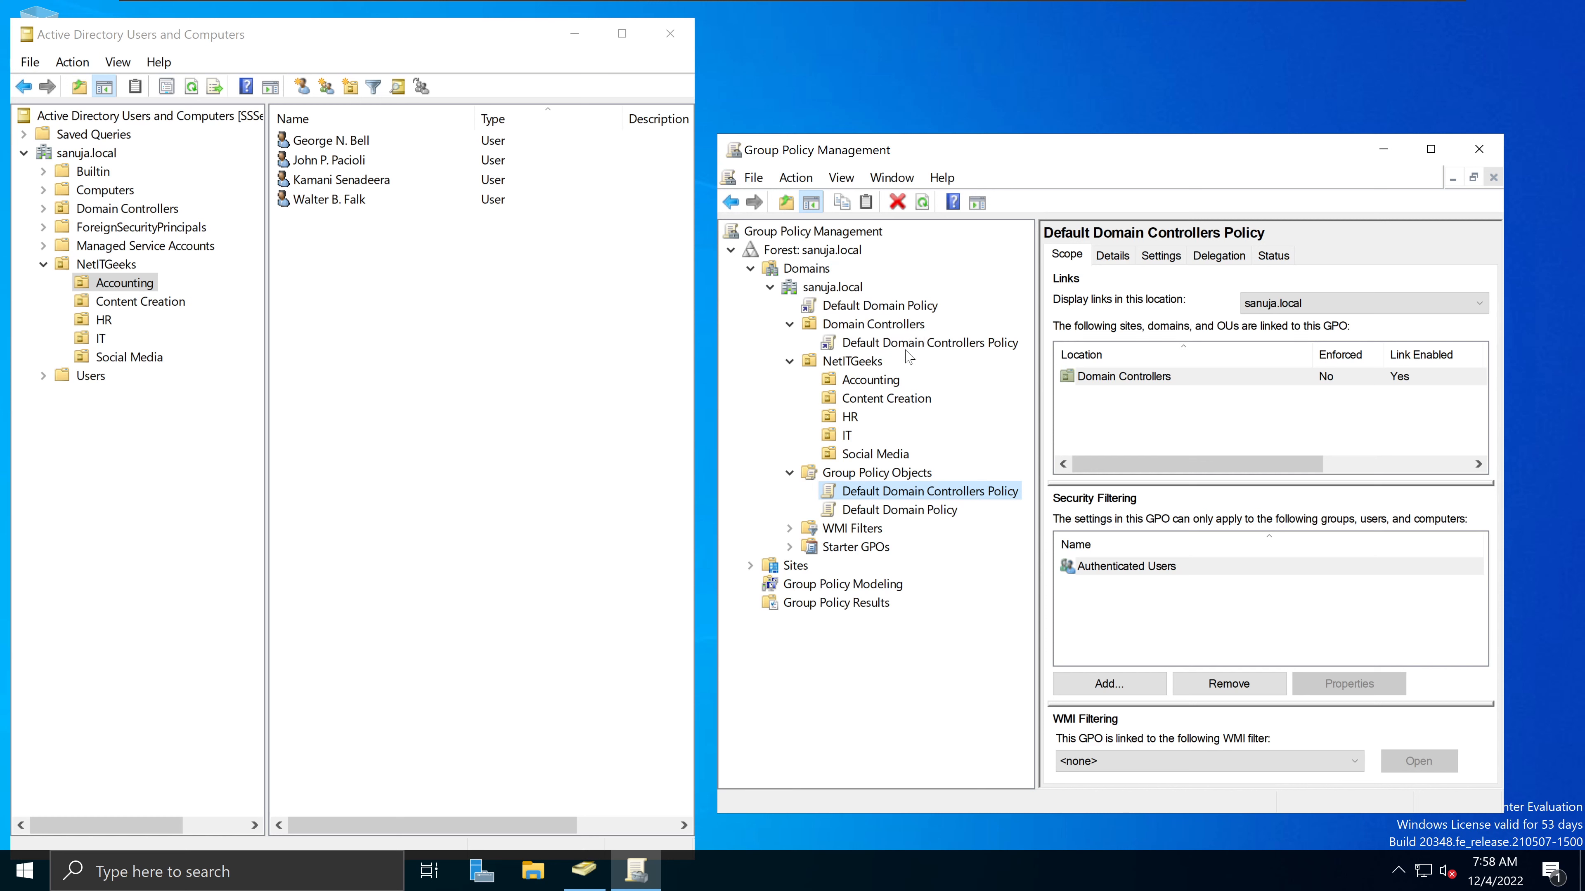
pyautogui.click(954, 493)
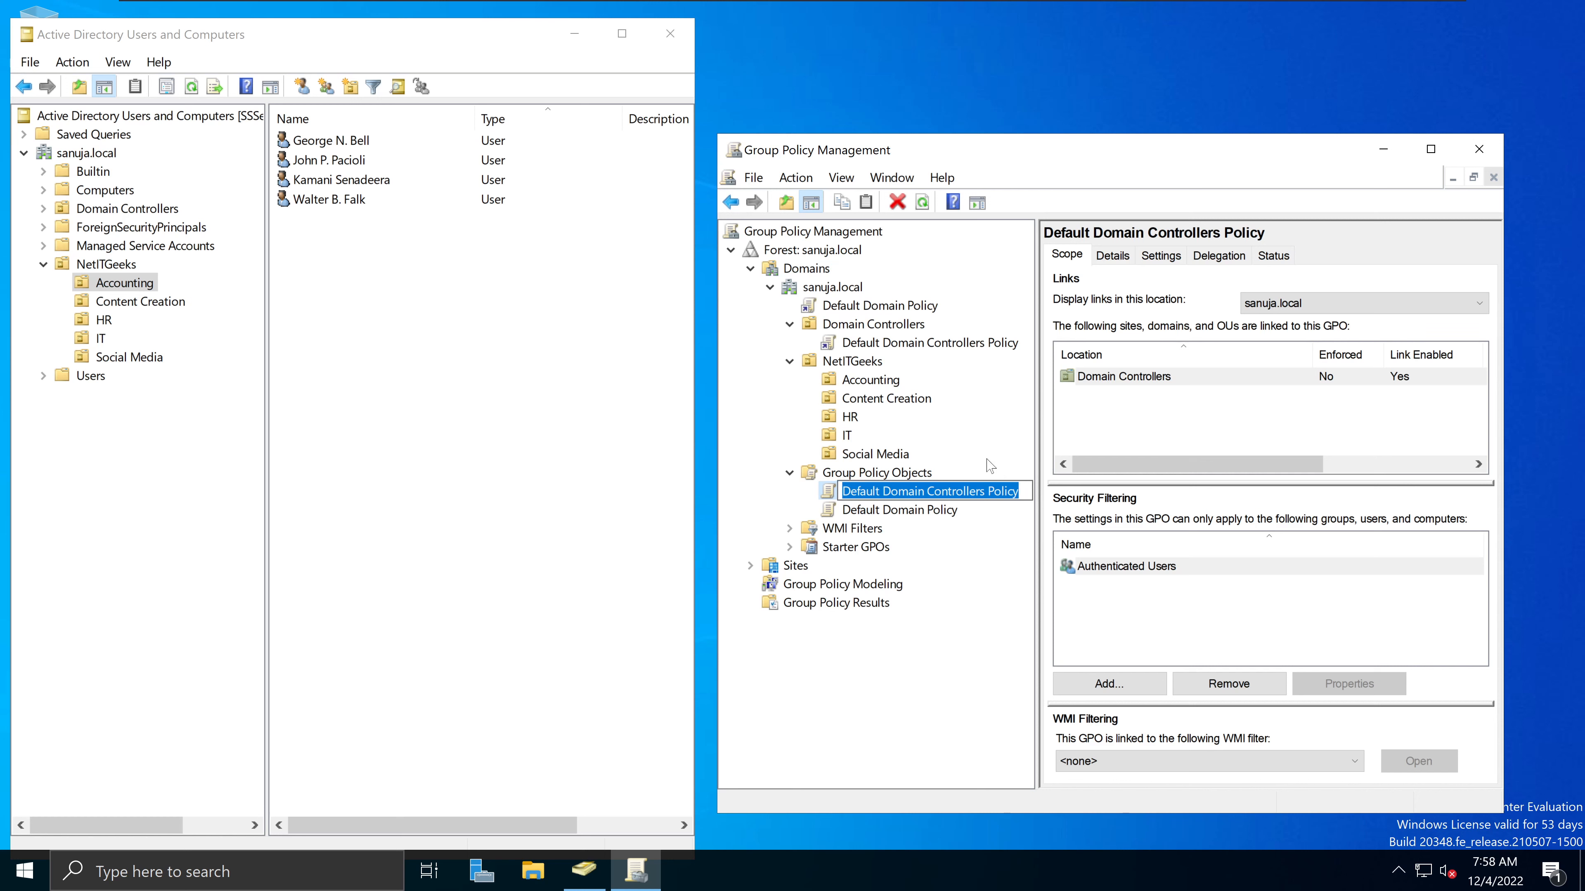
pyautogui.press('Escape')
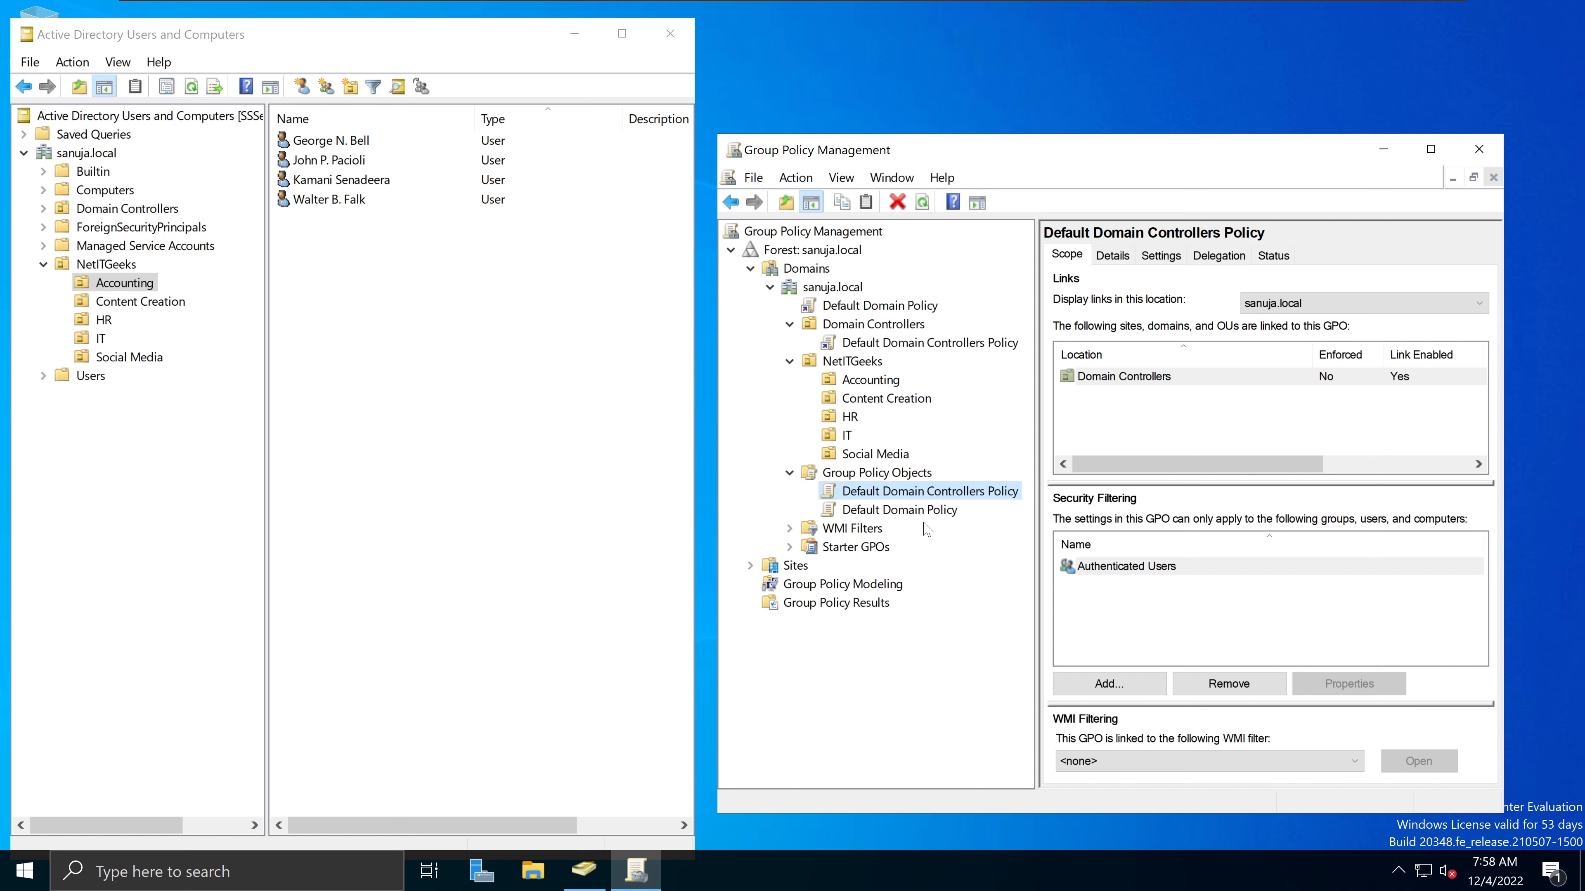
# Compare the scopes of the Default Domain Policy, the Default Domain Controllers Policy and the latter's link under Domain Controllers.
pyautogui.click(895, 513)
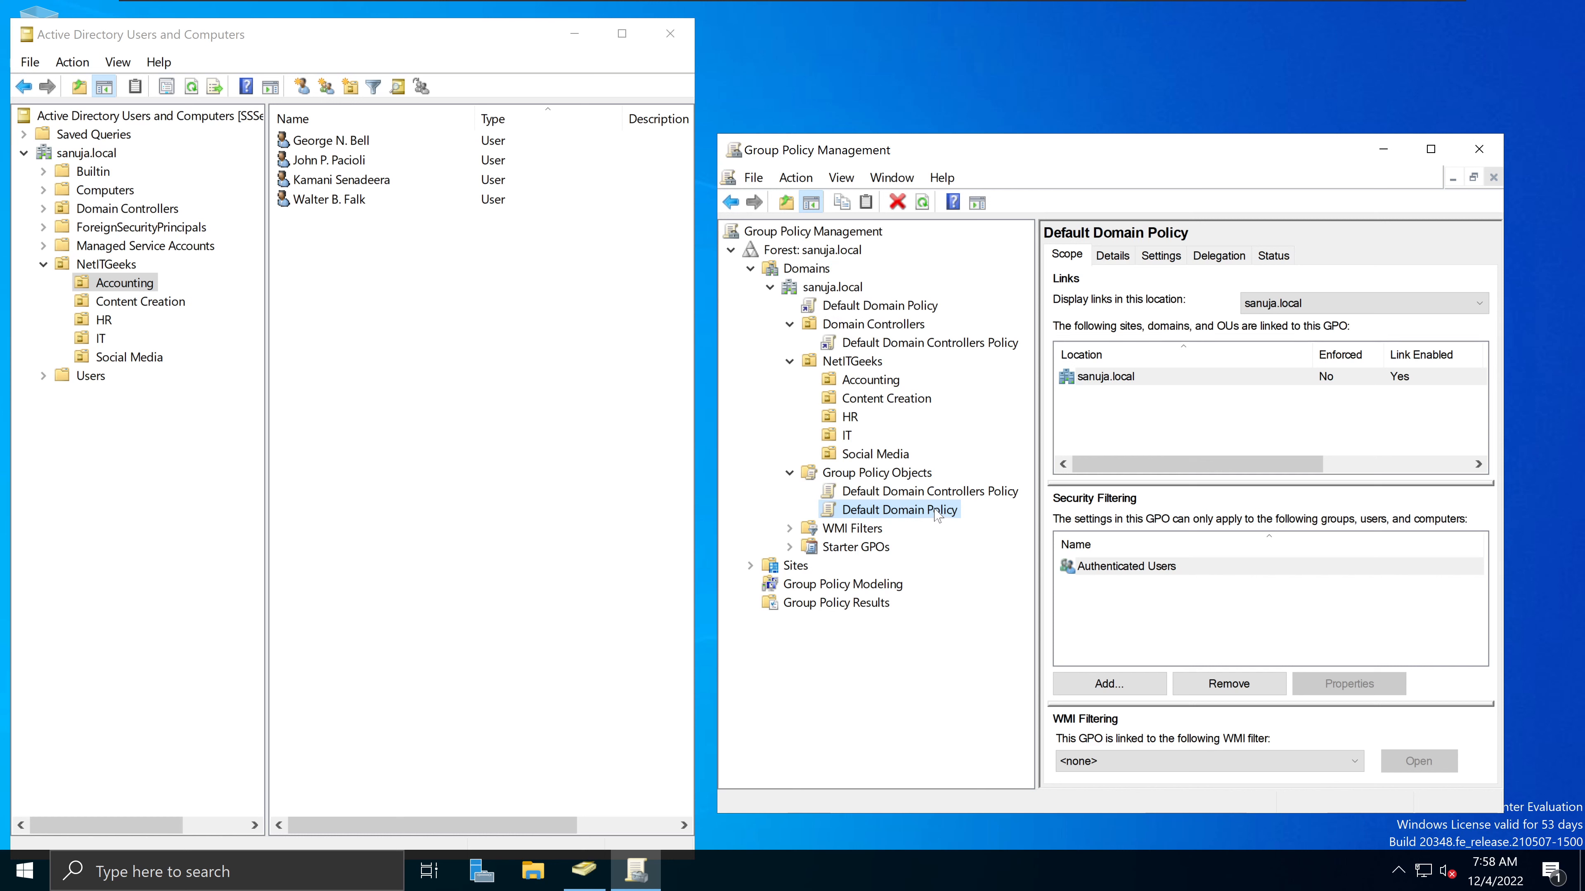
pyautogui.click(945, 492)
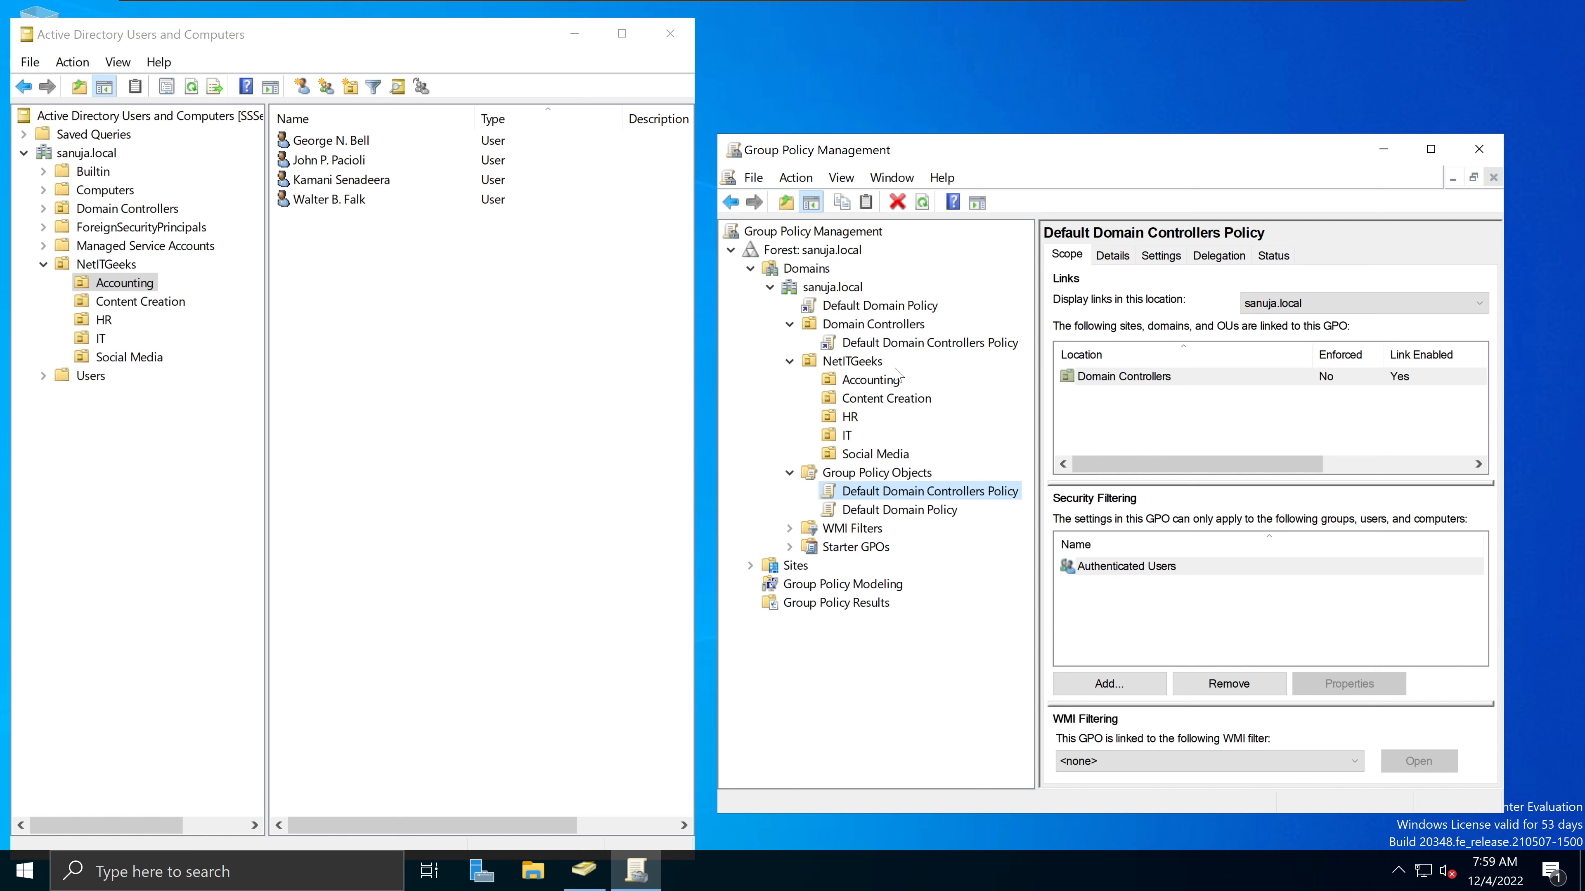
pyautogui.click(908, 354)
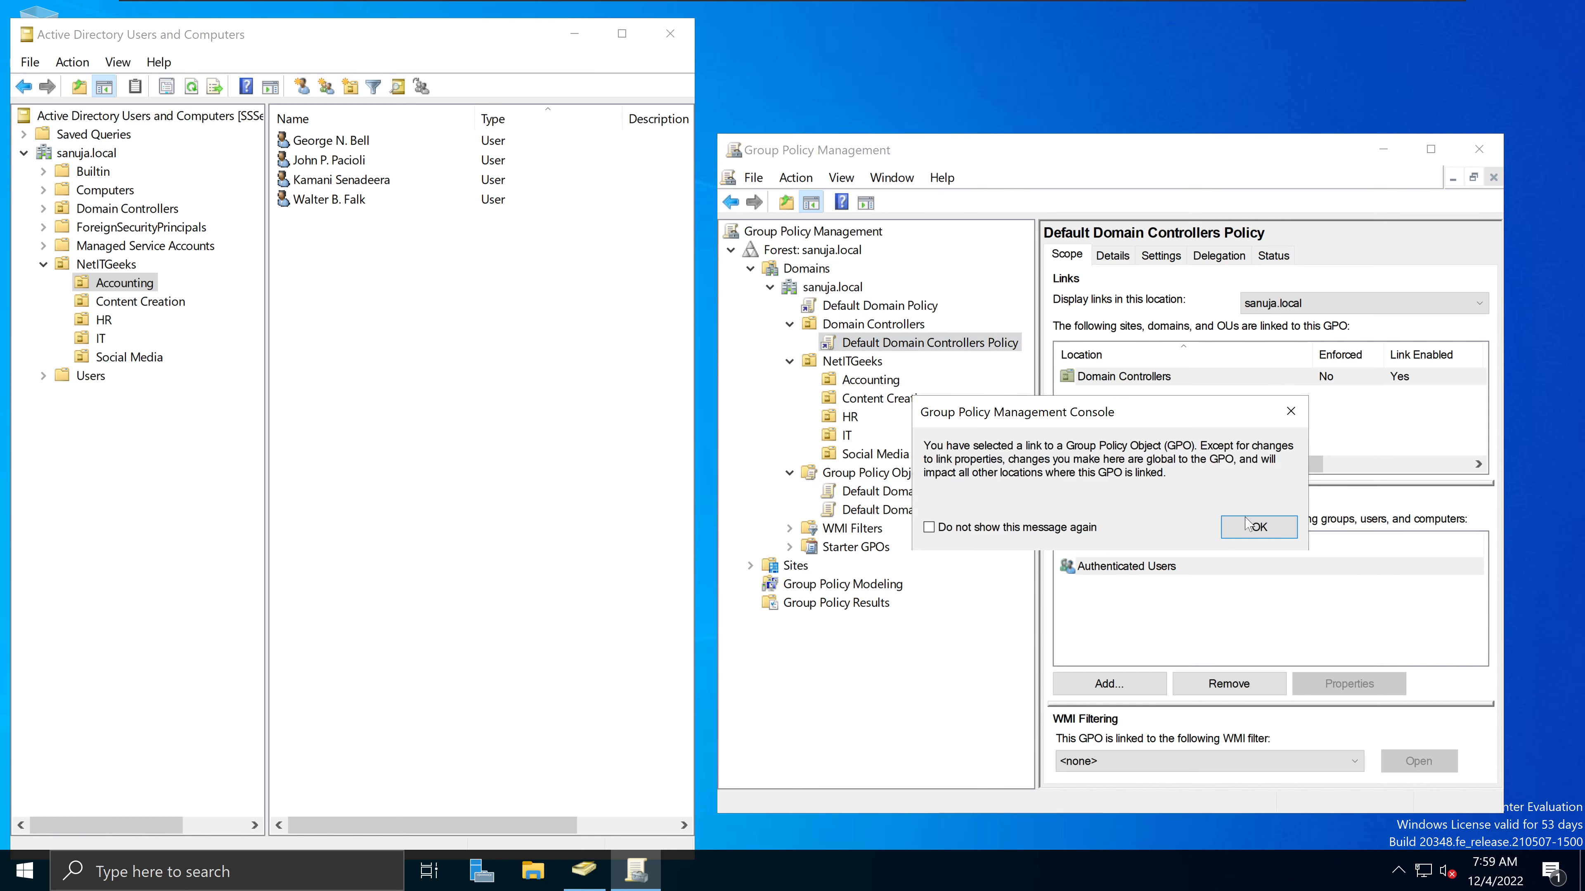
pyautogui.click(1259, 527)
pyautogui.click(922, 491)
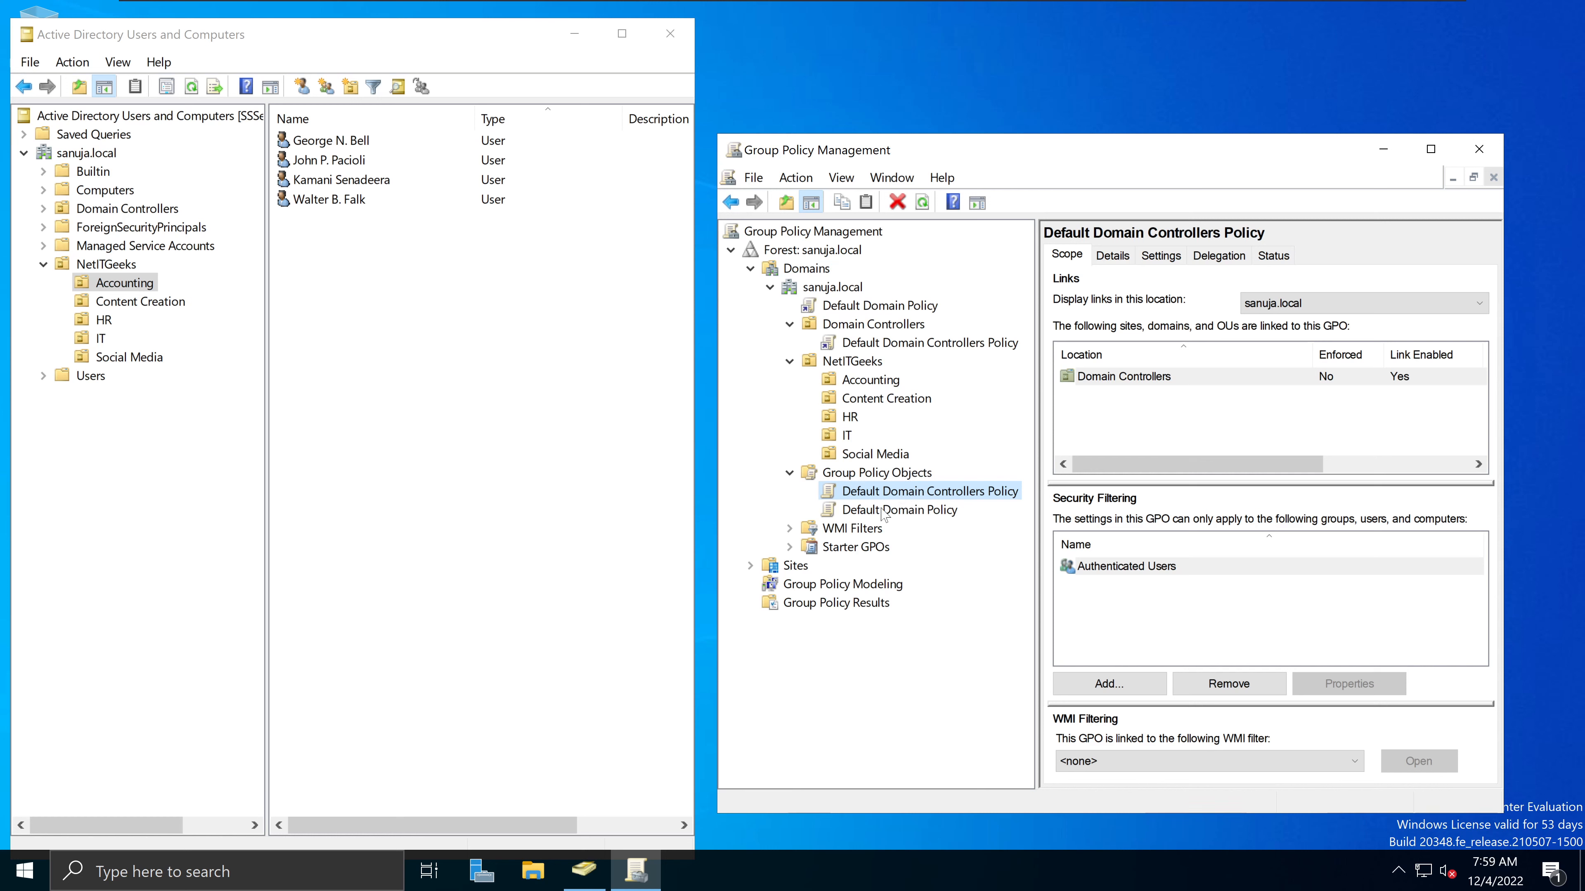
# Switch to File Explorer and browse to the Policies folder at \\SSSERV2022\sysvol\sanuja.local\Policies.
pyautogui.click(534, 871)
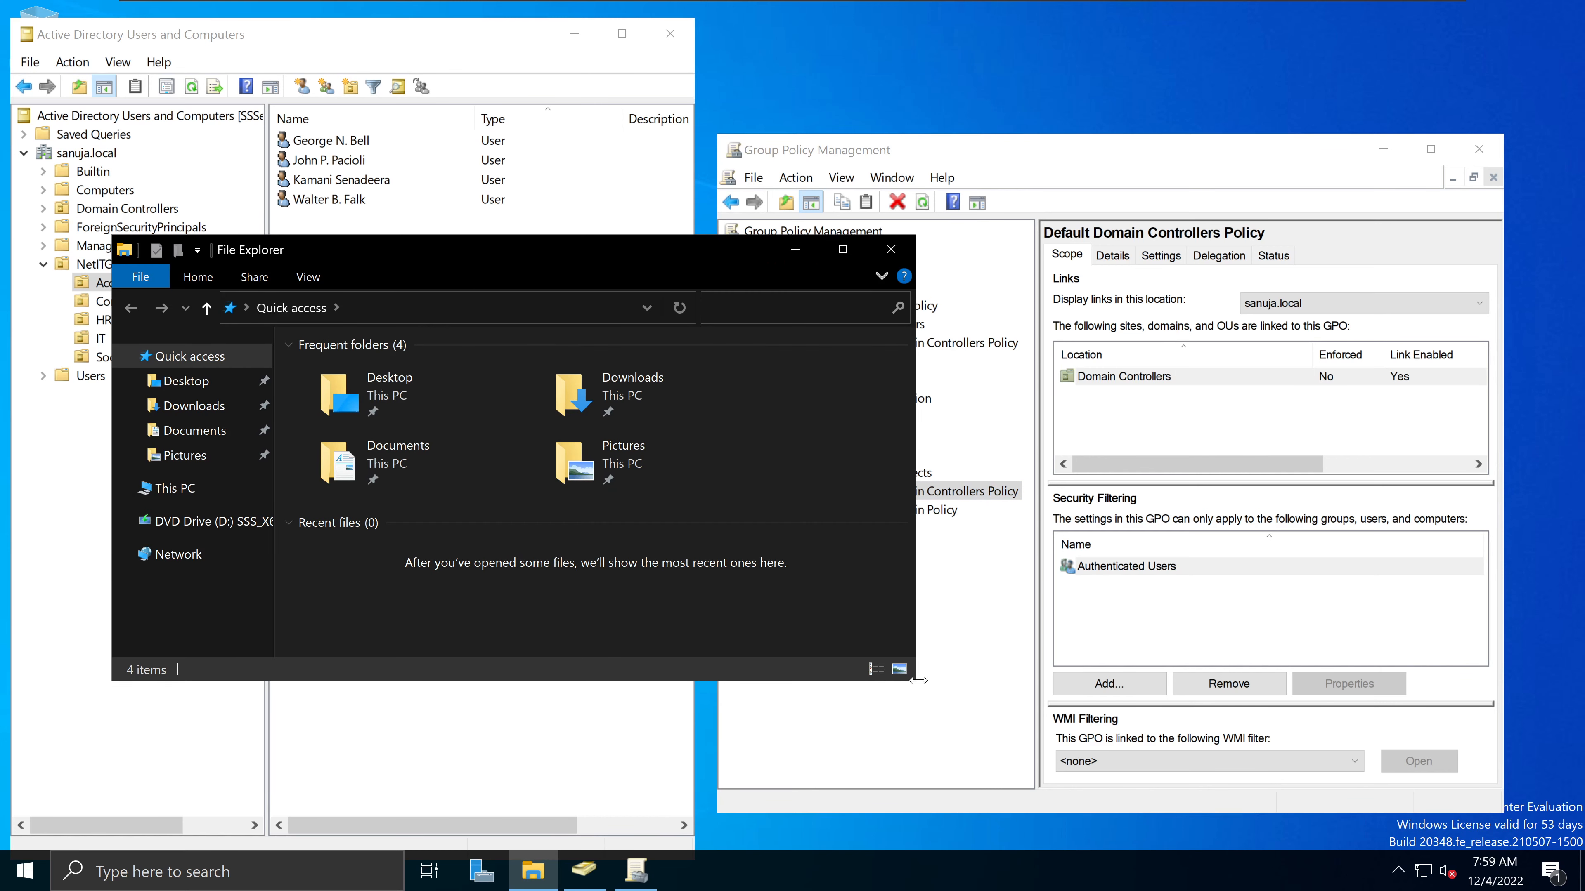
pyautogui.click(442, 308)
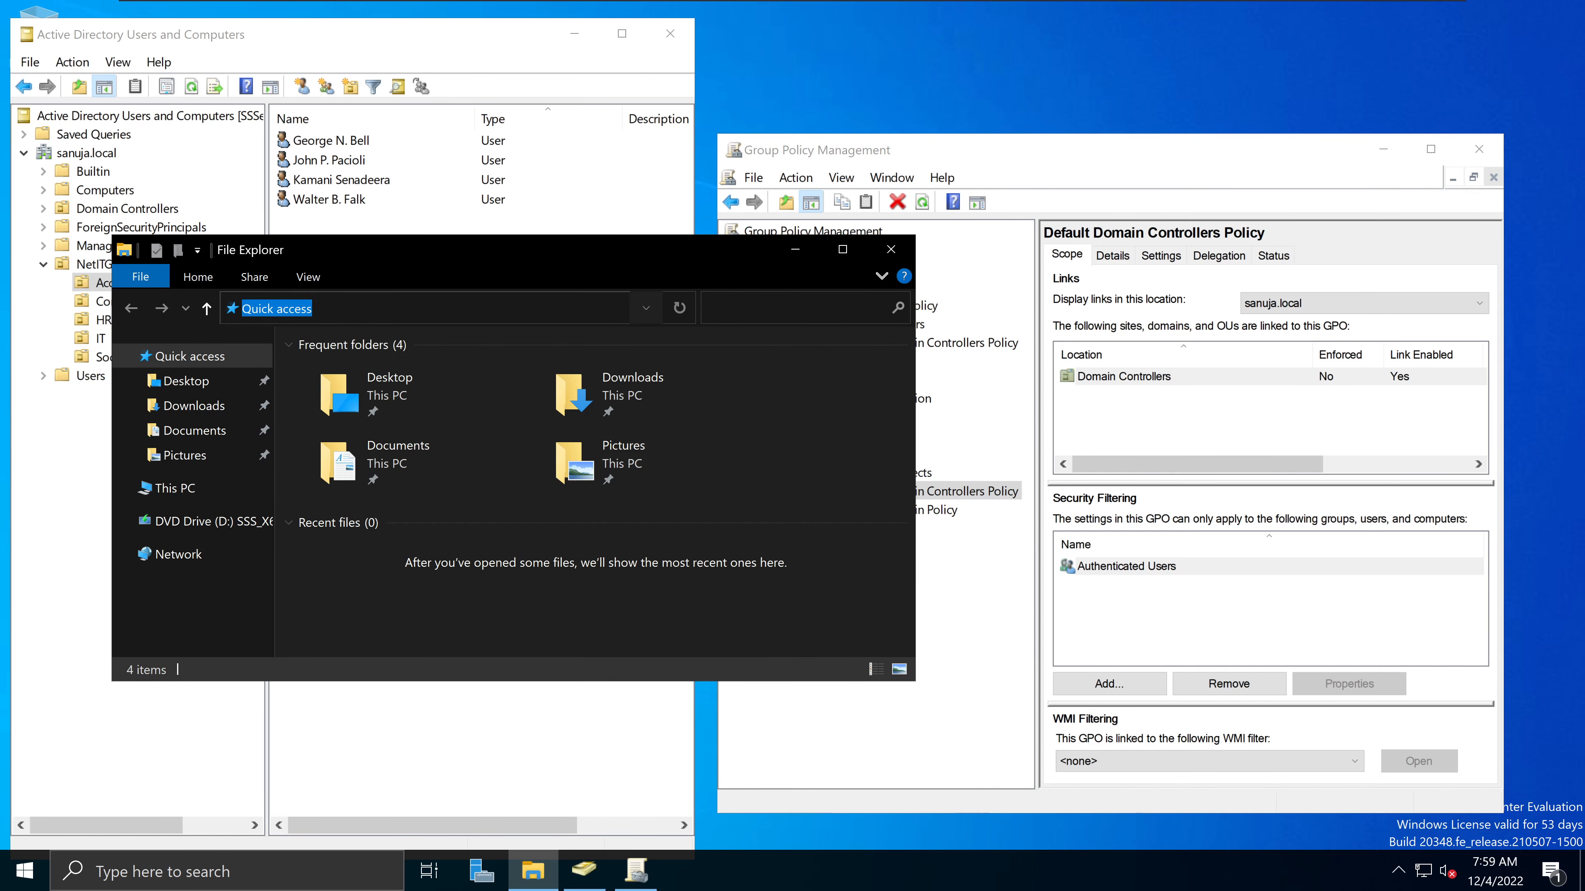
pyautogui.write('\\\\')
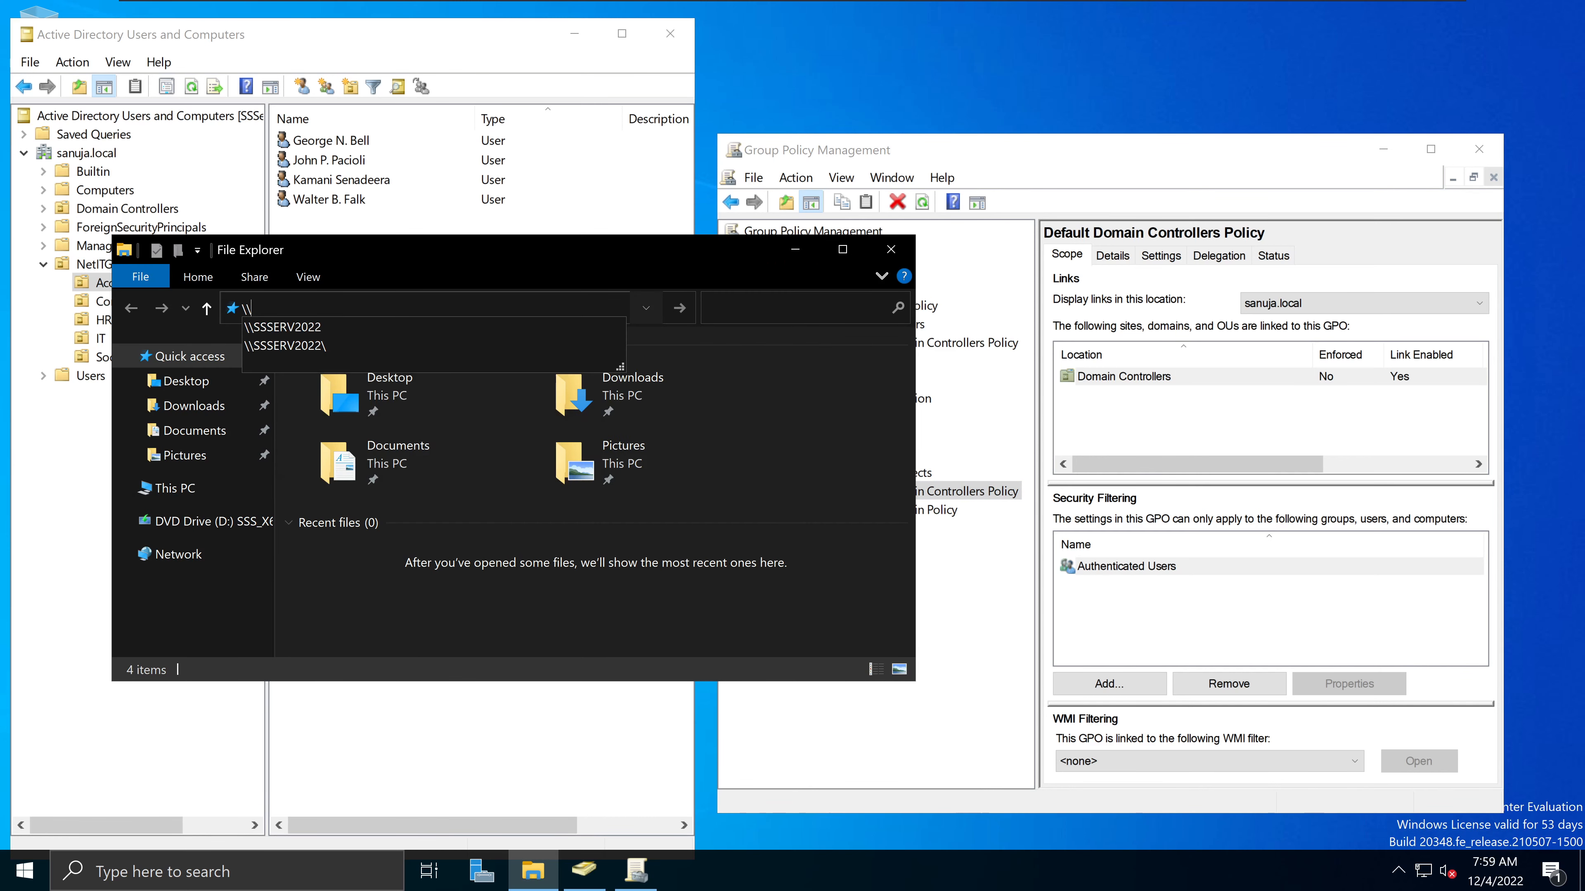
pyautogui.click(281, 329)
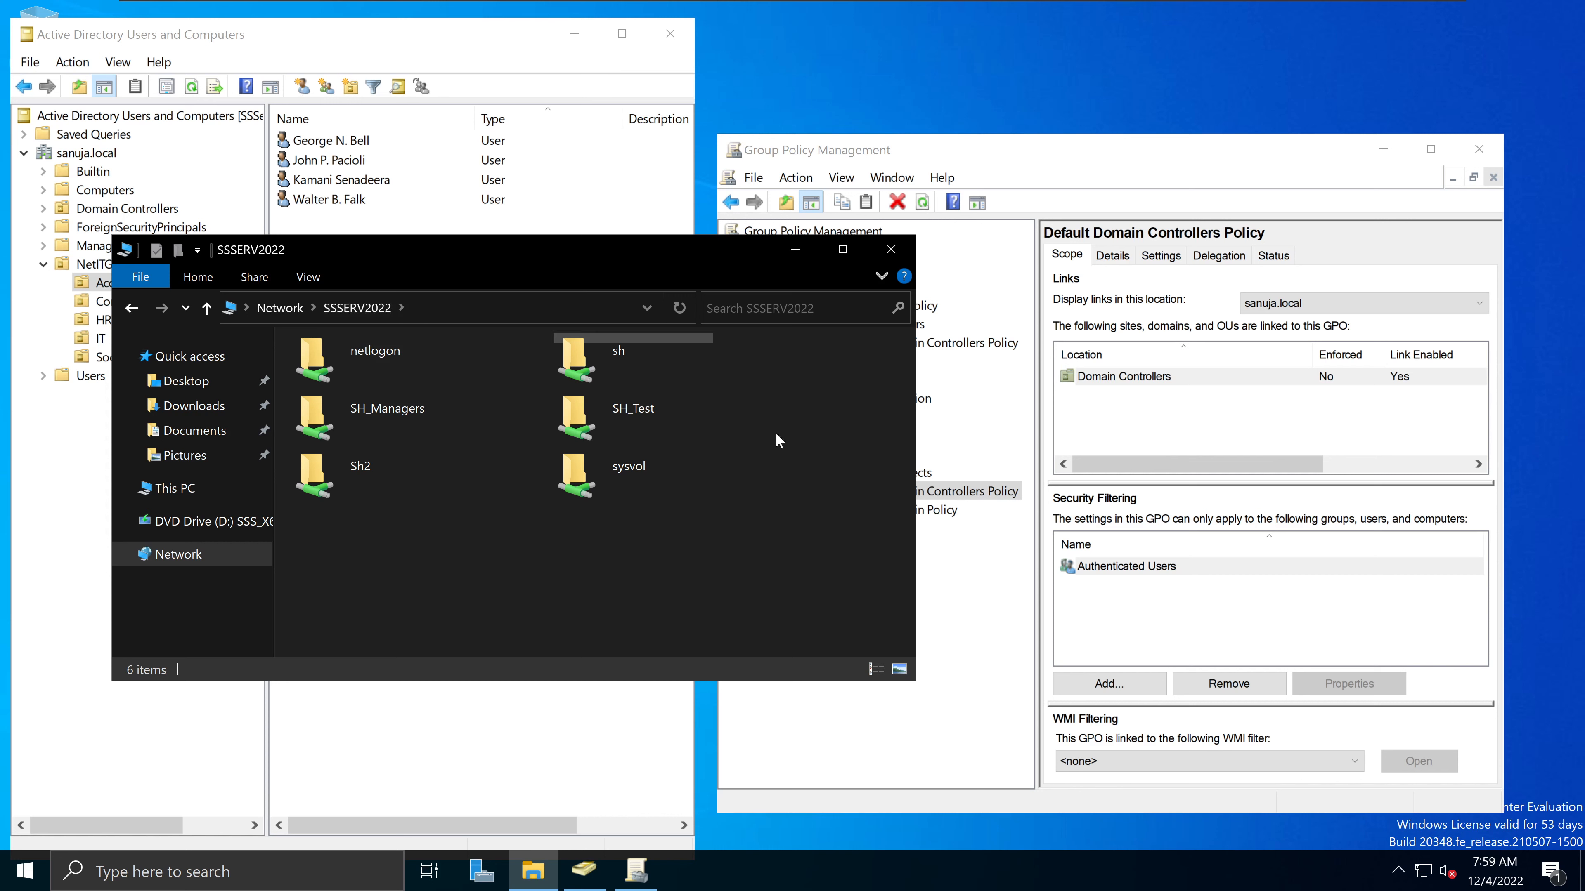
pyautogui.doubleClick(647, 477)
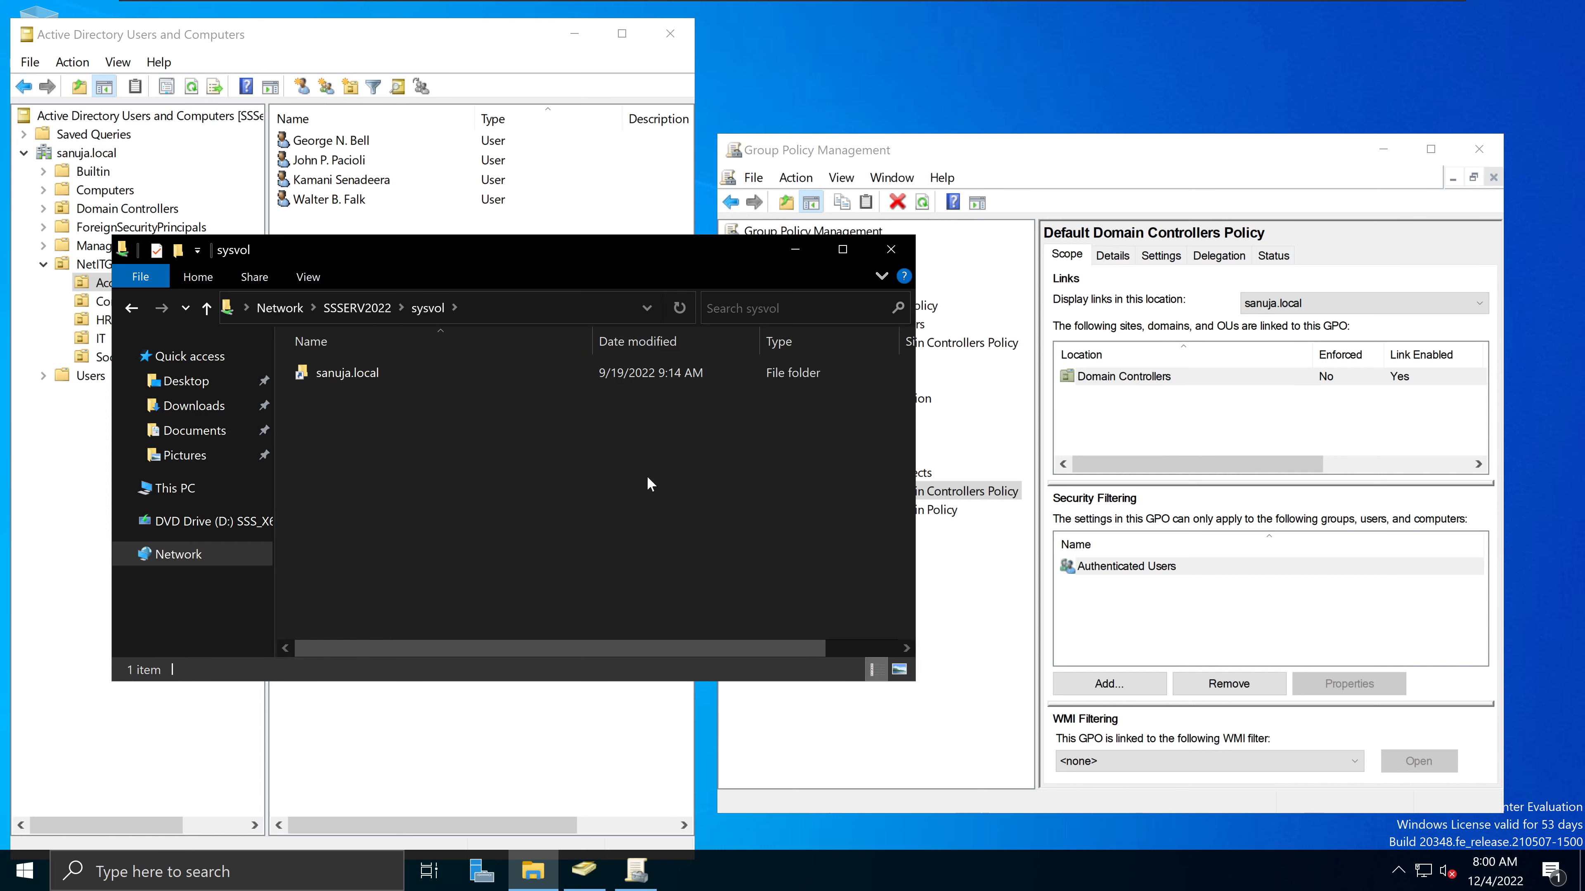
pyautogui.doubleClick(359, 374)
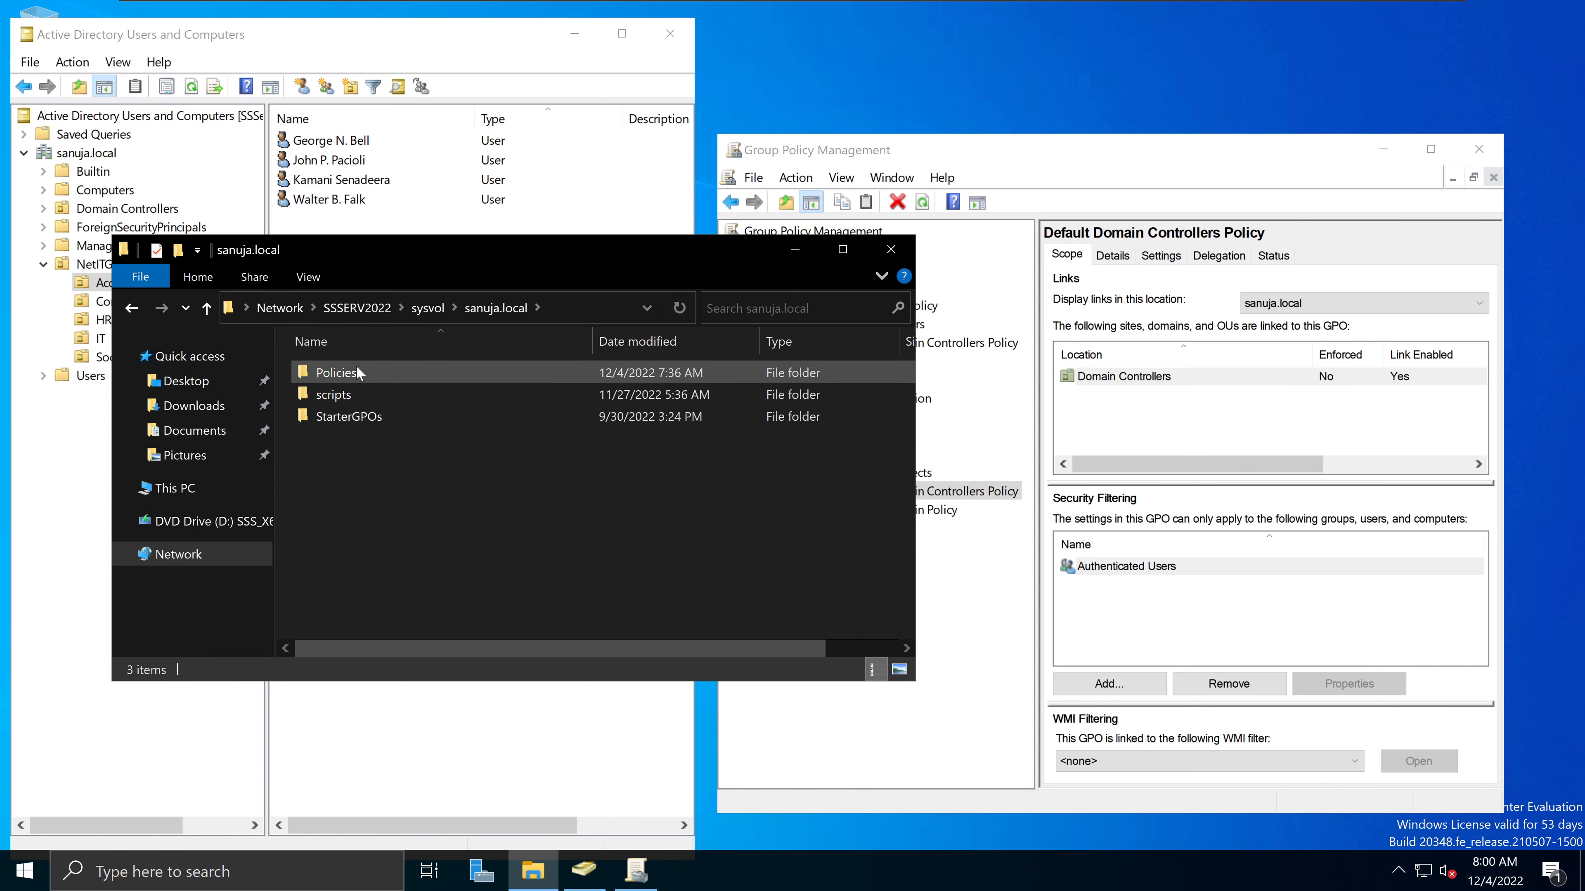
pyautogui.doubleClick(413, 369)
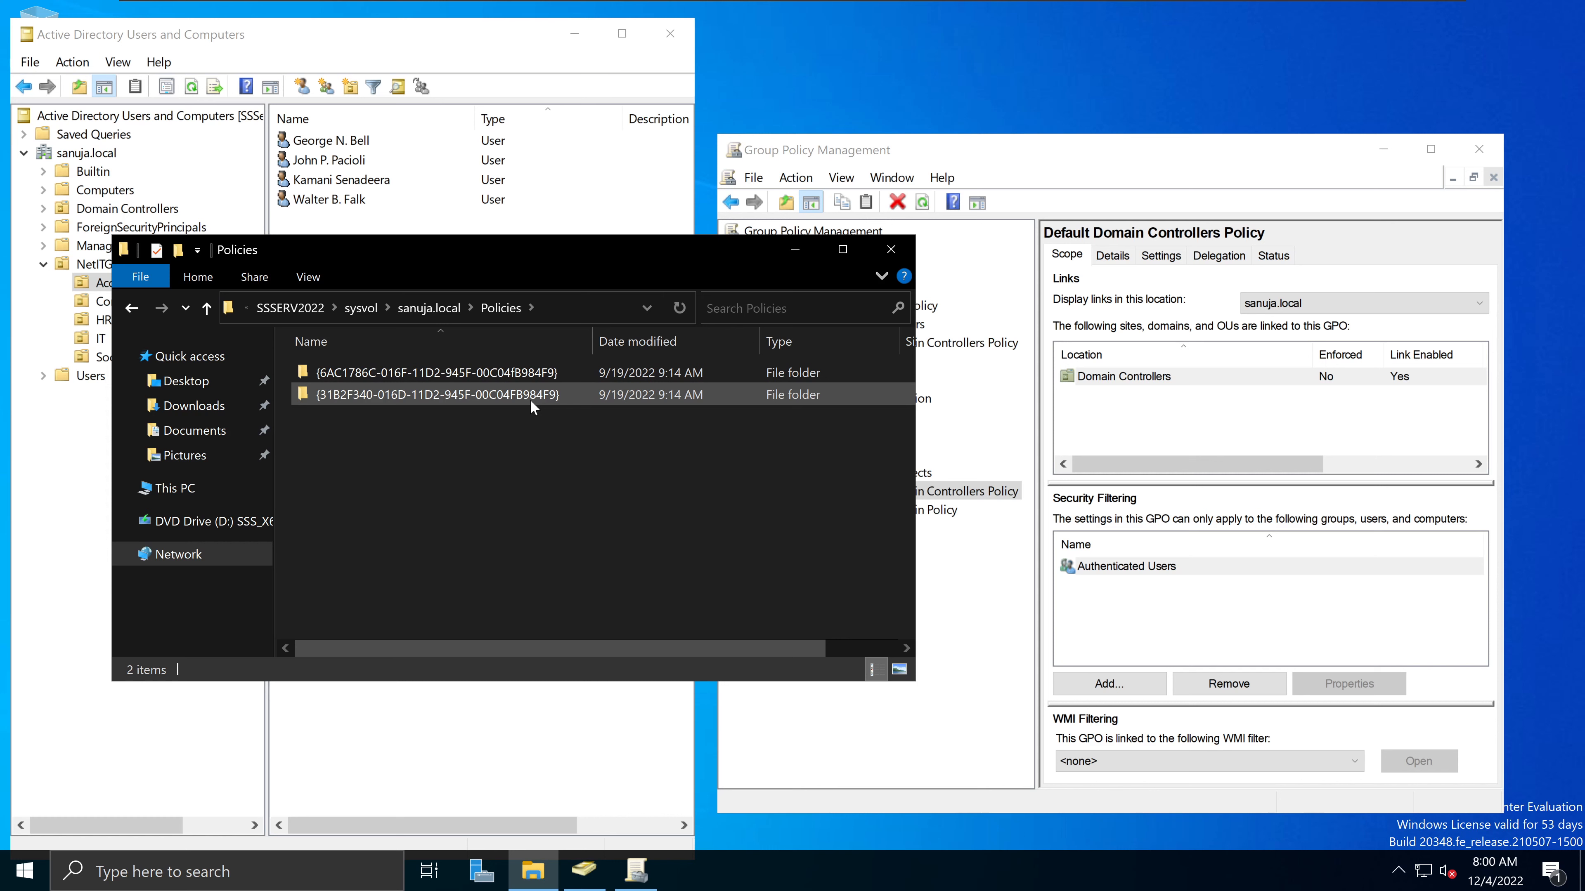
# Examine the two GUID-named policy folders and the contents of the one beginning 6AC1786C, then return to Policies.
pyautogui.moveTo(527, 407)
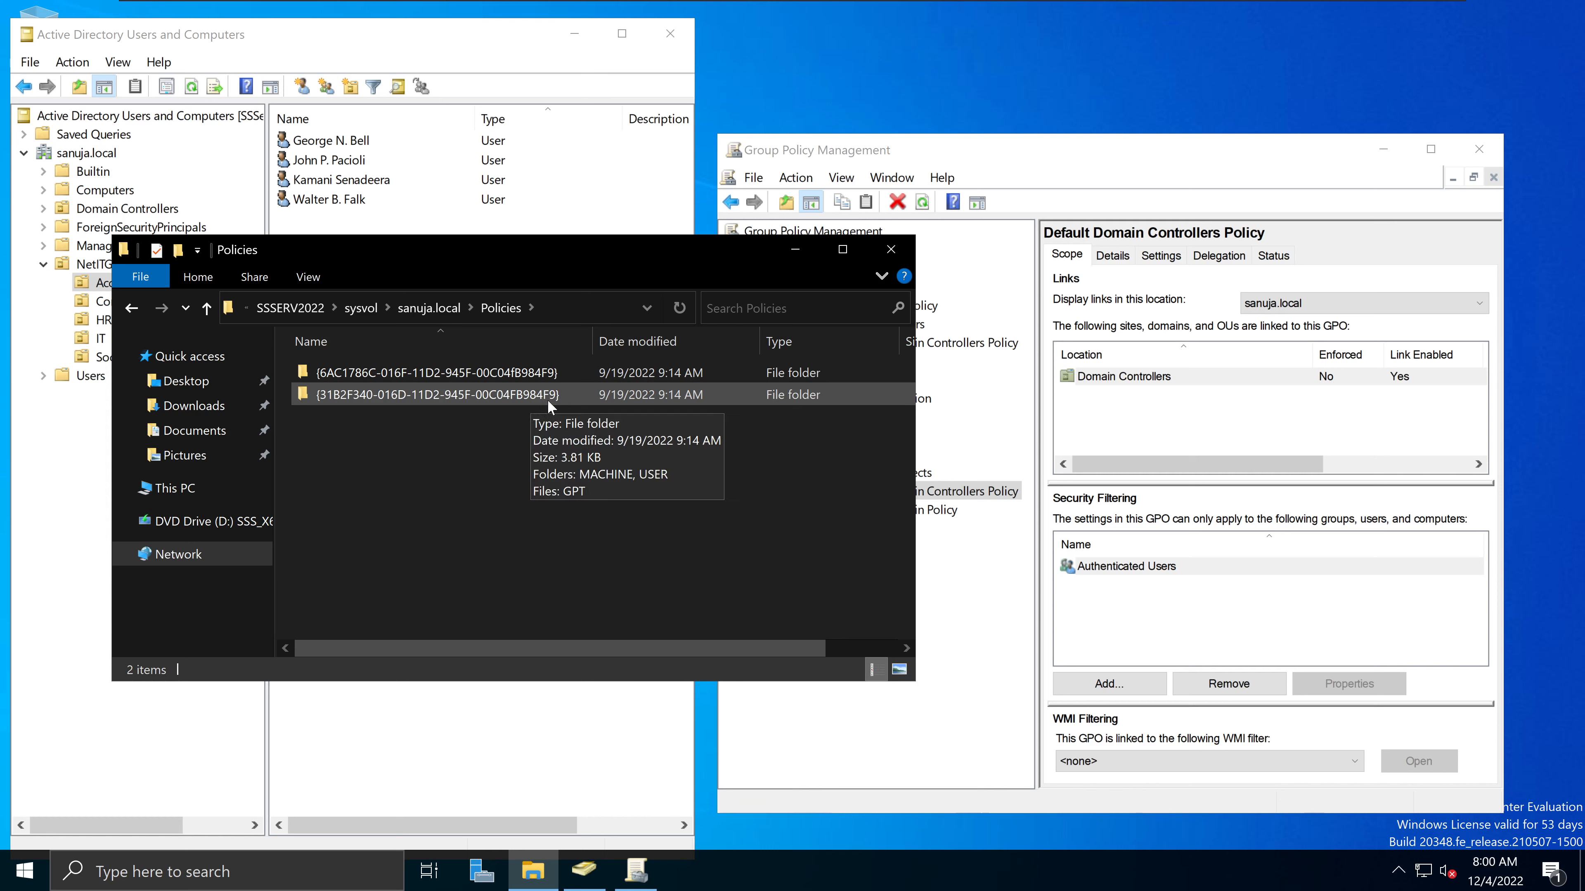
pyautogui.click(534, 376)
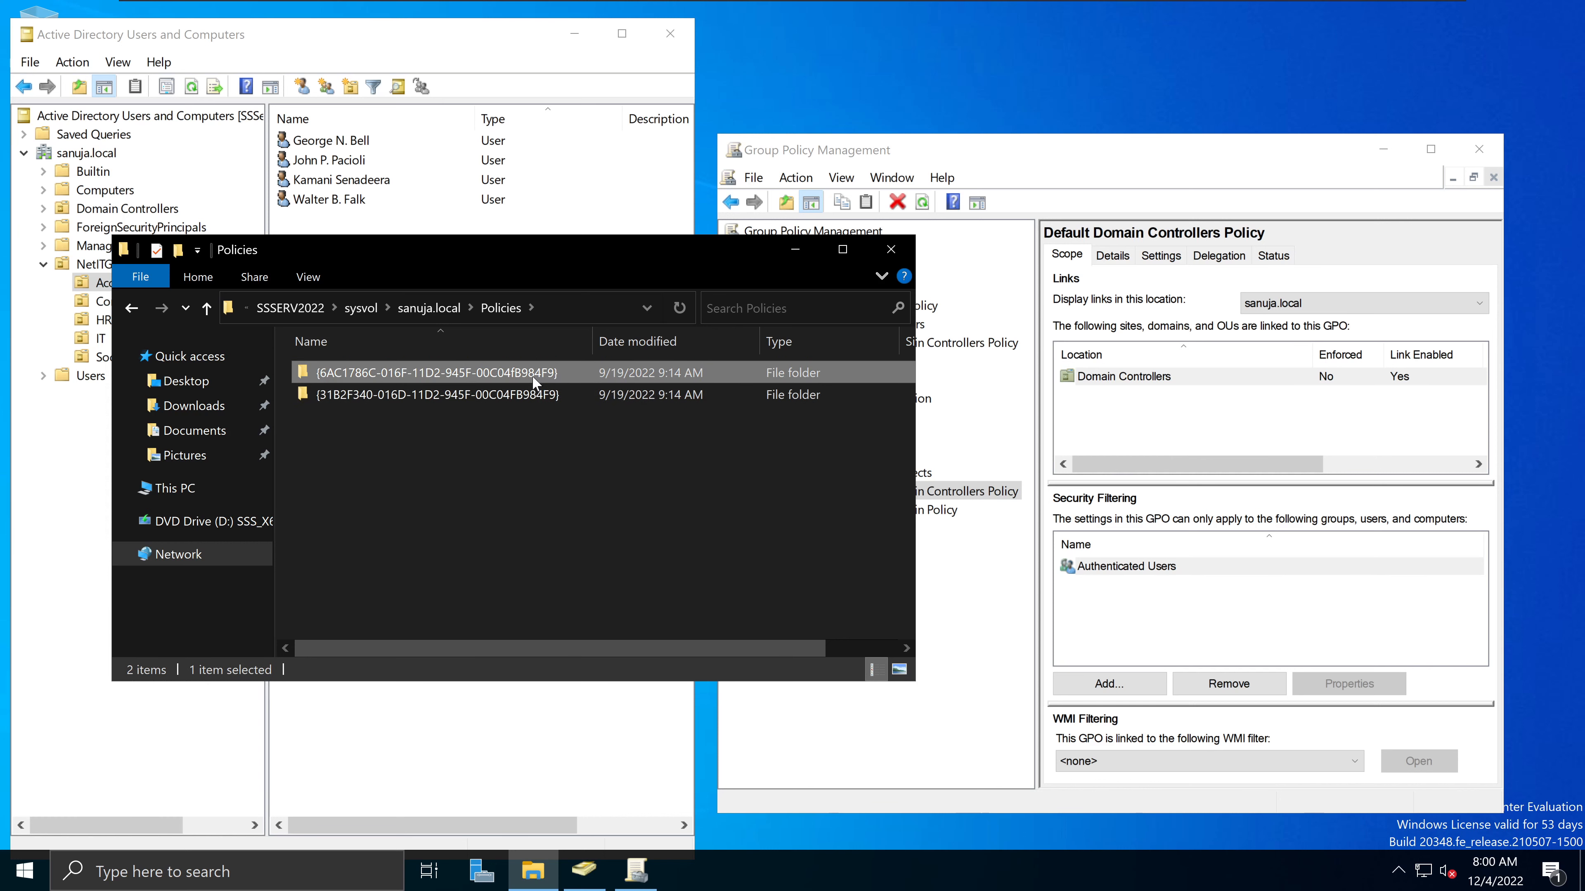
pyautogui.click(536, 402)
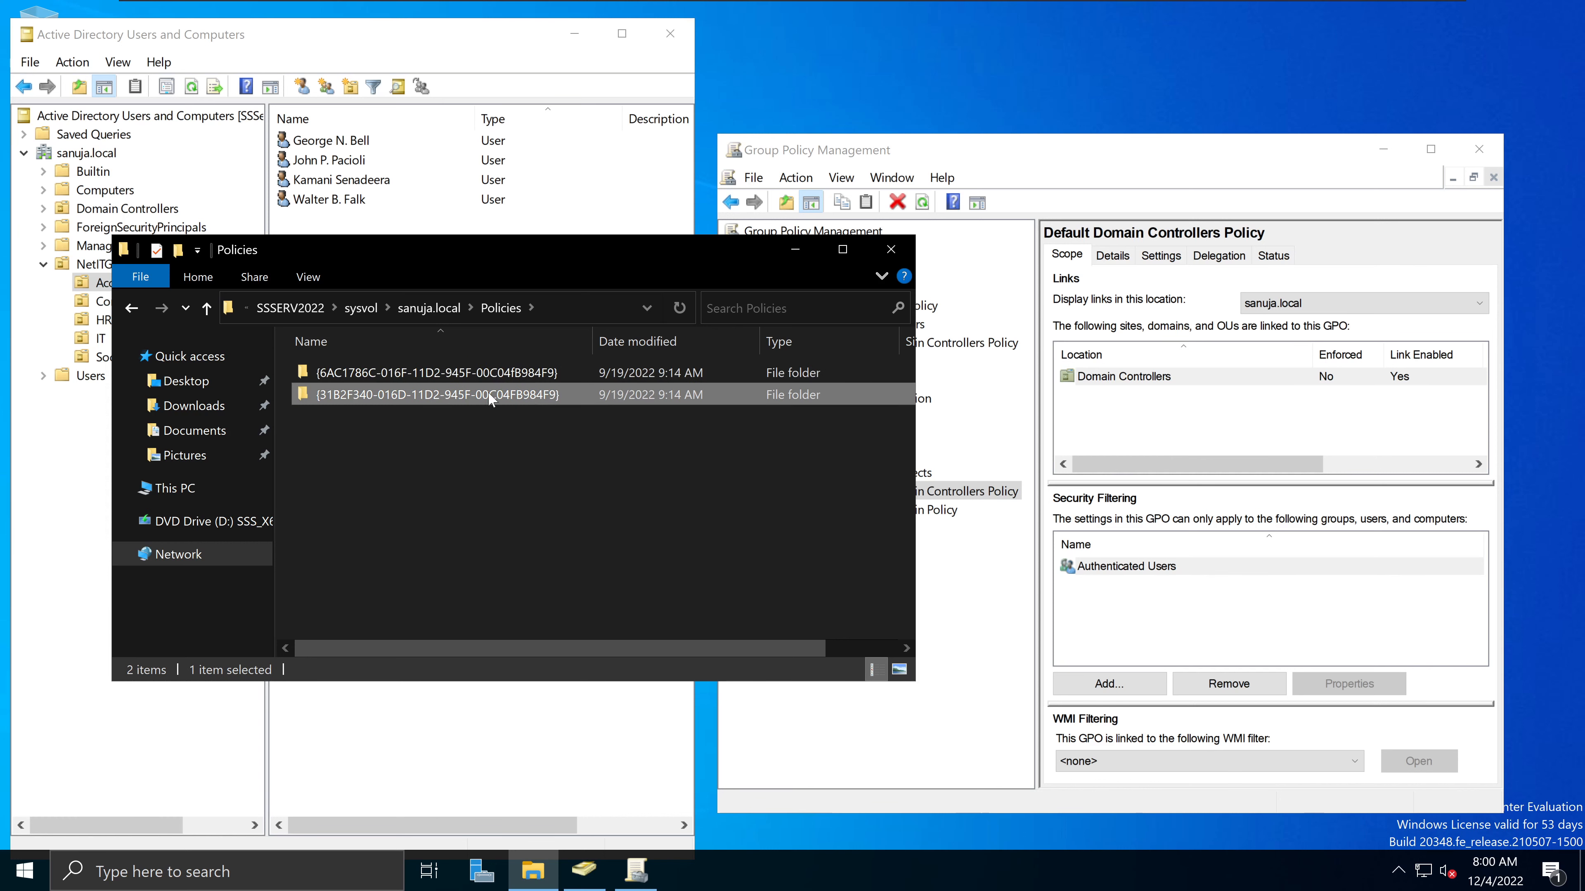
pyautogui.click(535, 367)
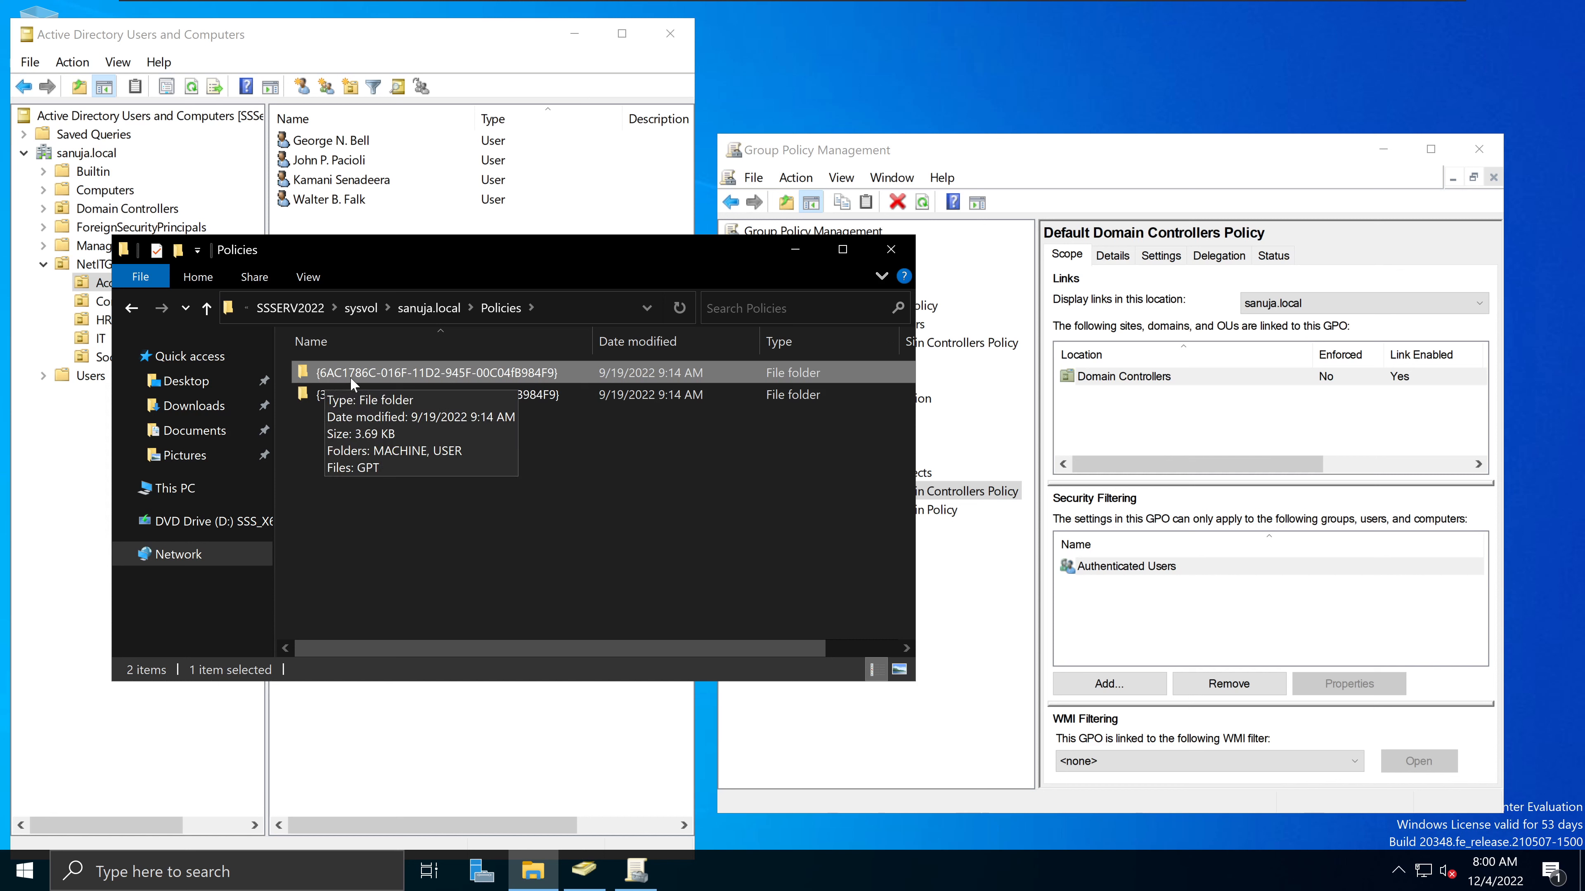
pyautogui.click(336, 394)
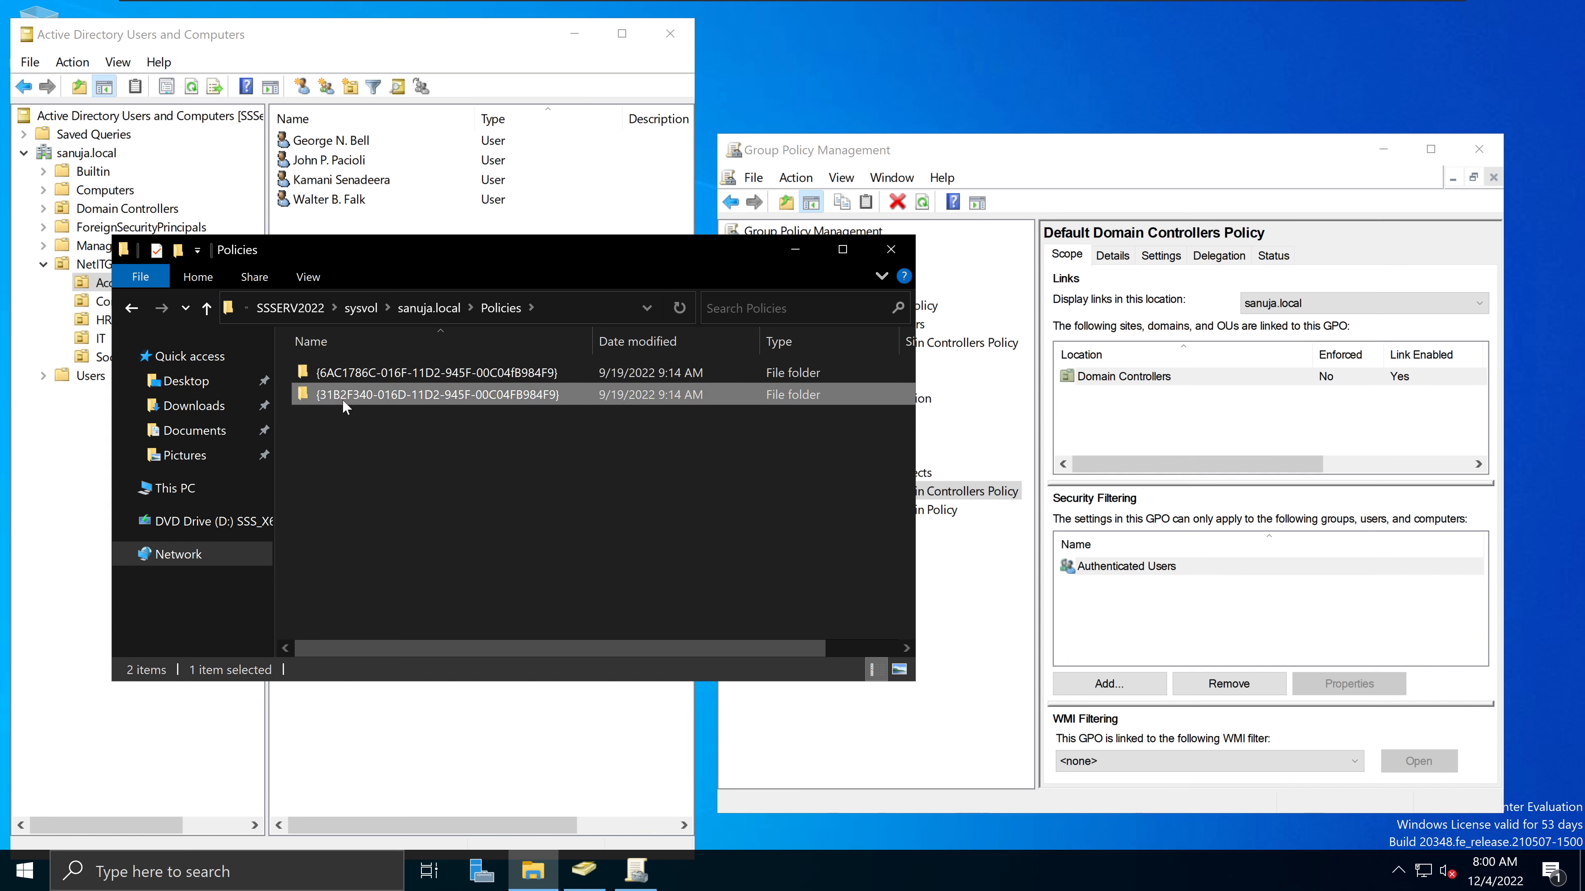
pyautogui.click(431, 370)
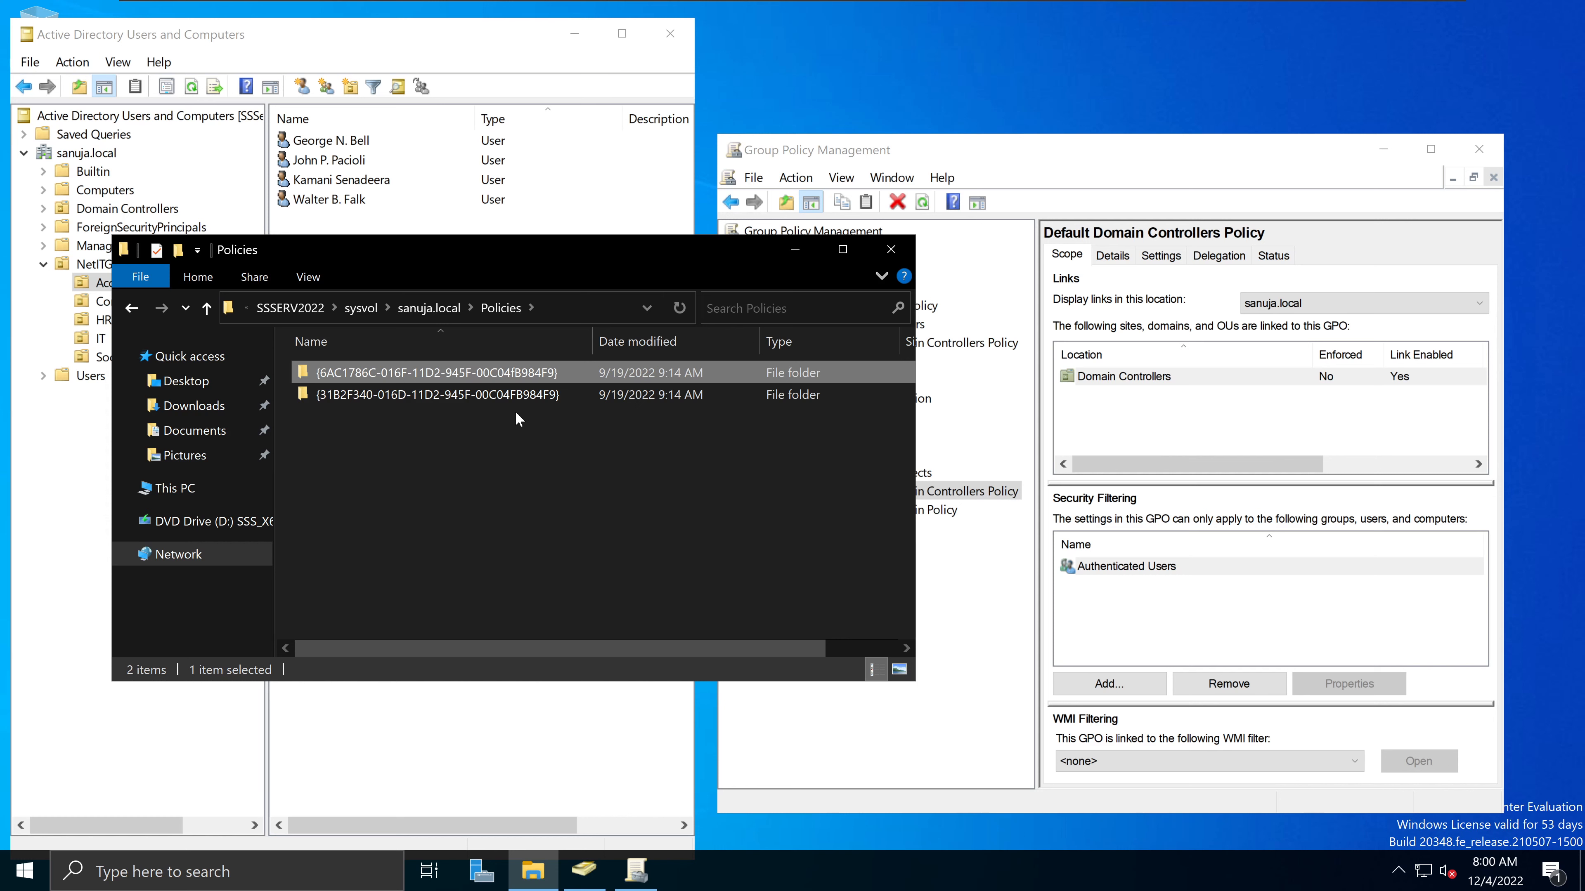
pyautogui.doubleClick(494, 376)
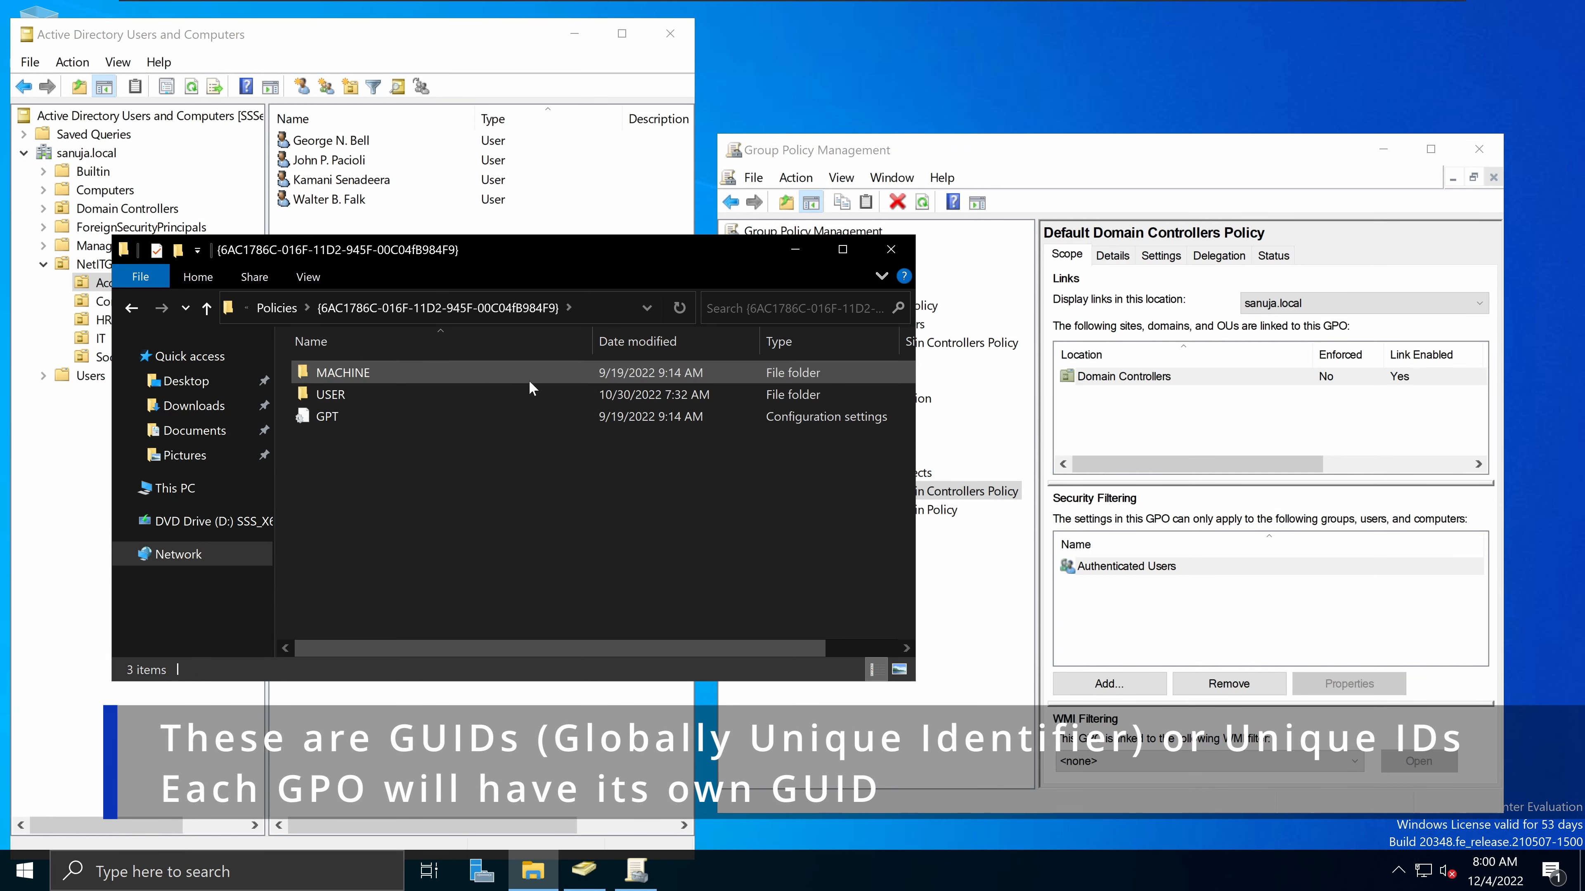
pyautogui.click(276, 307)
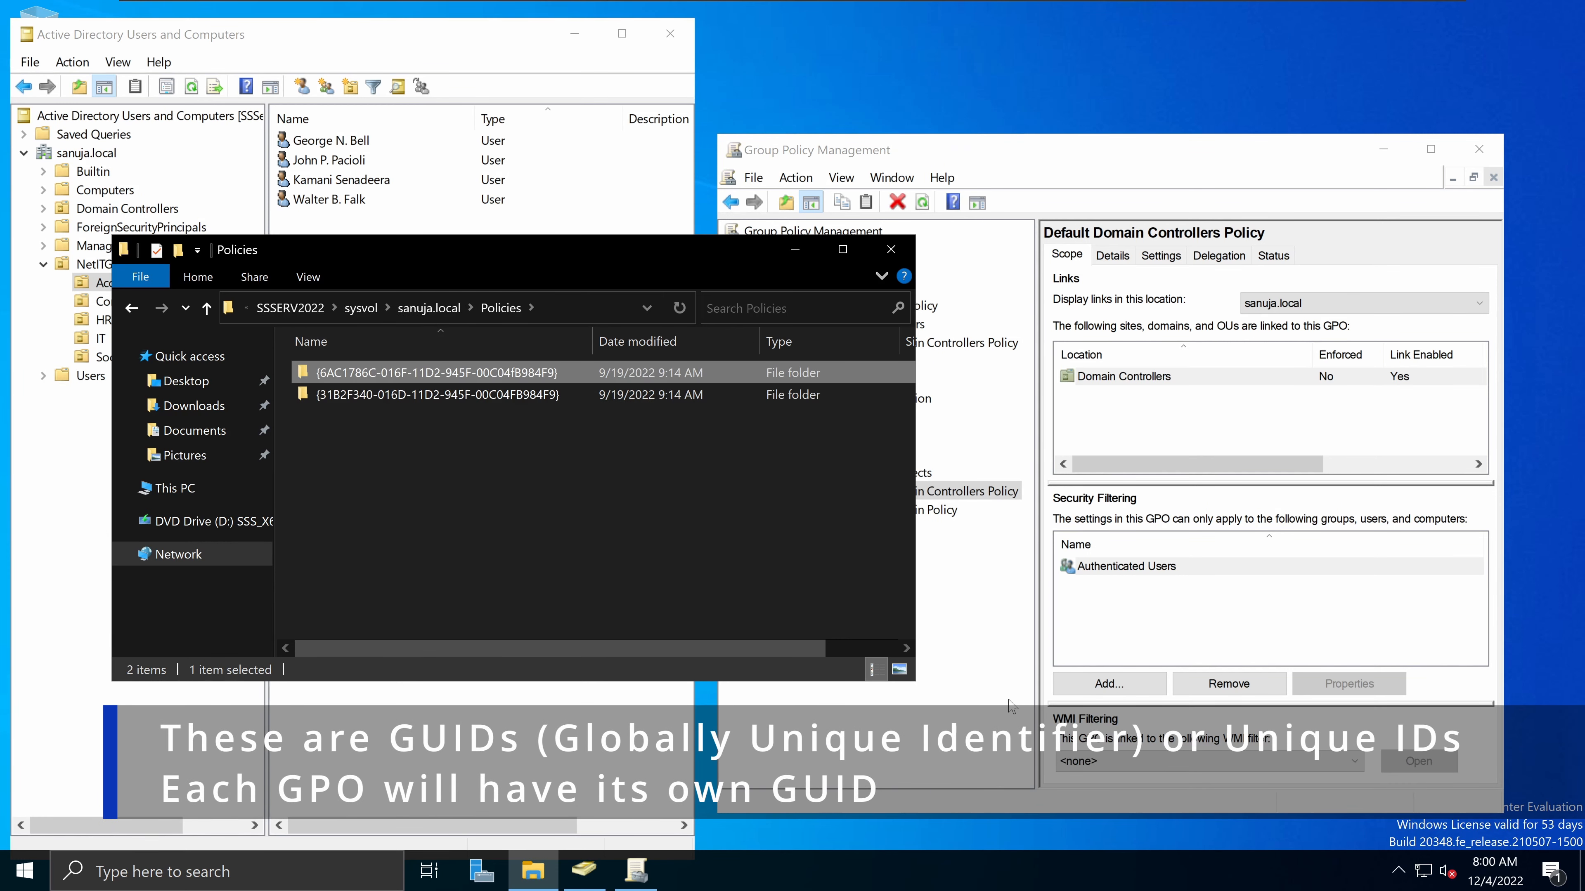
# Switch to Group Policy Management, open the Default Domain Controllers Policy for editing and place its editor beside the File Explorer window.
pyautogui.click(1009, 699)
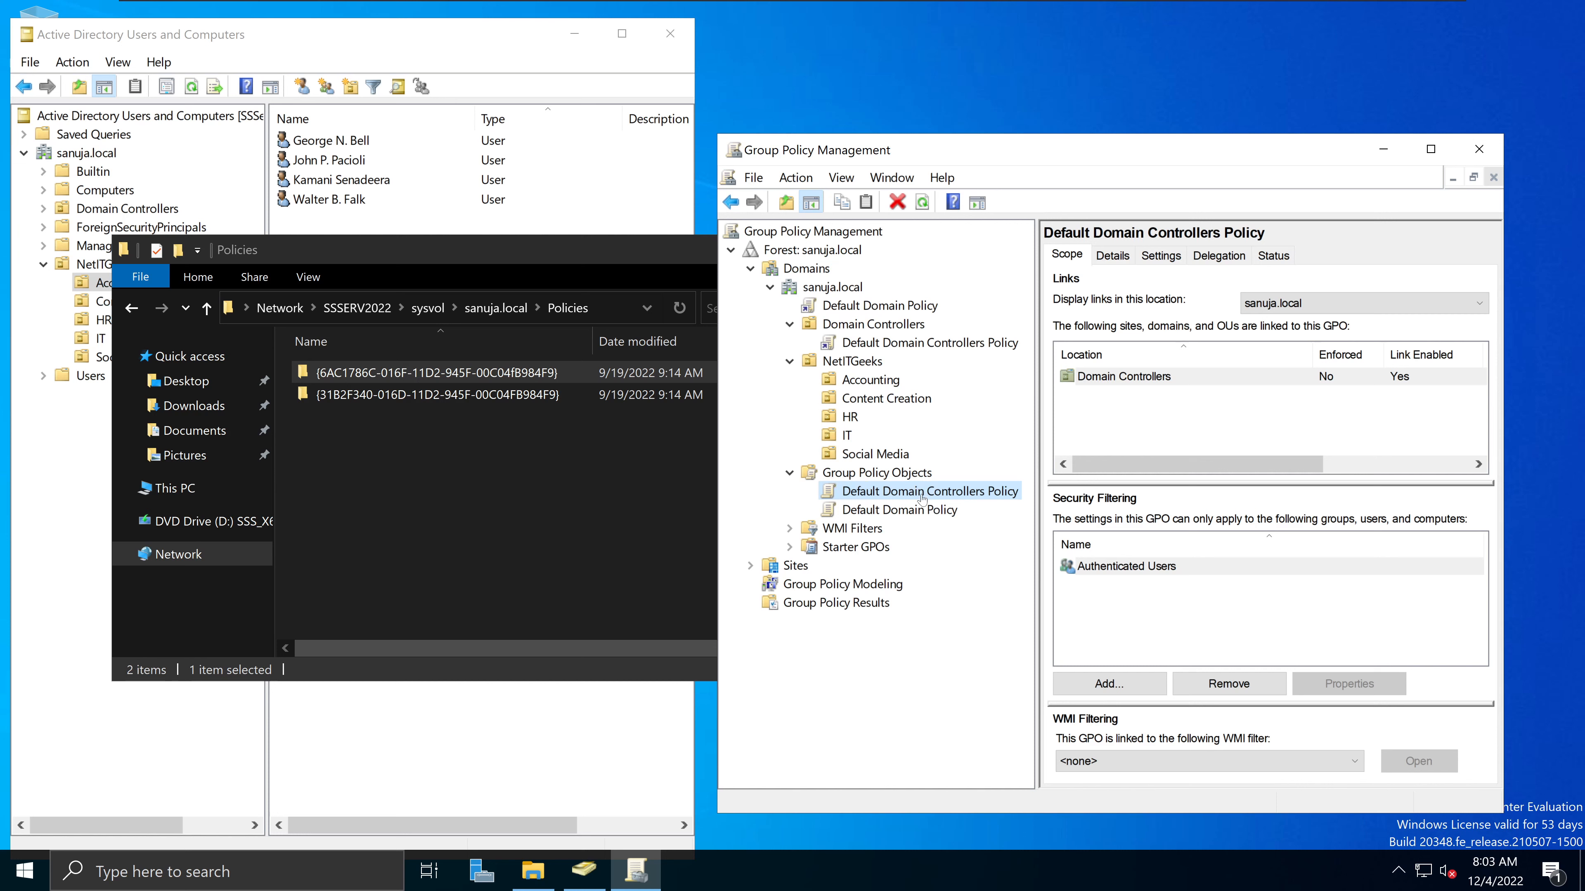
pyautogui.rightClick(923, 500)
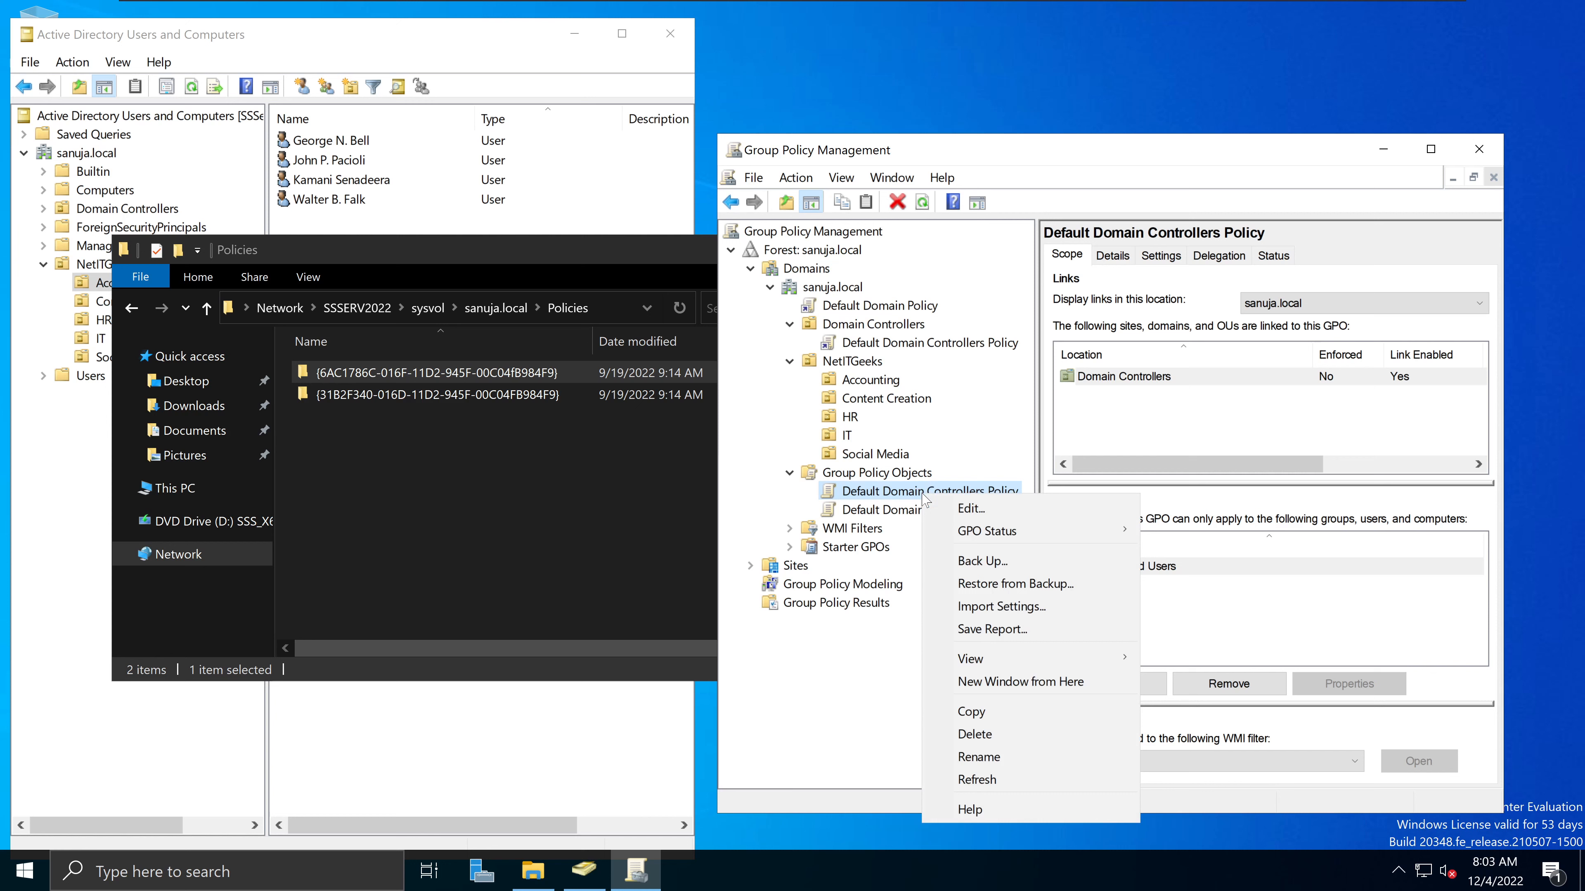
pyautogui.click(954, 509)
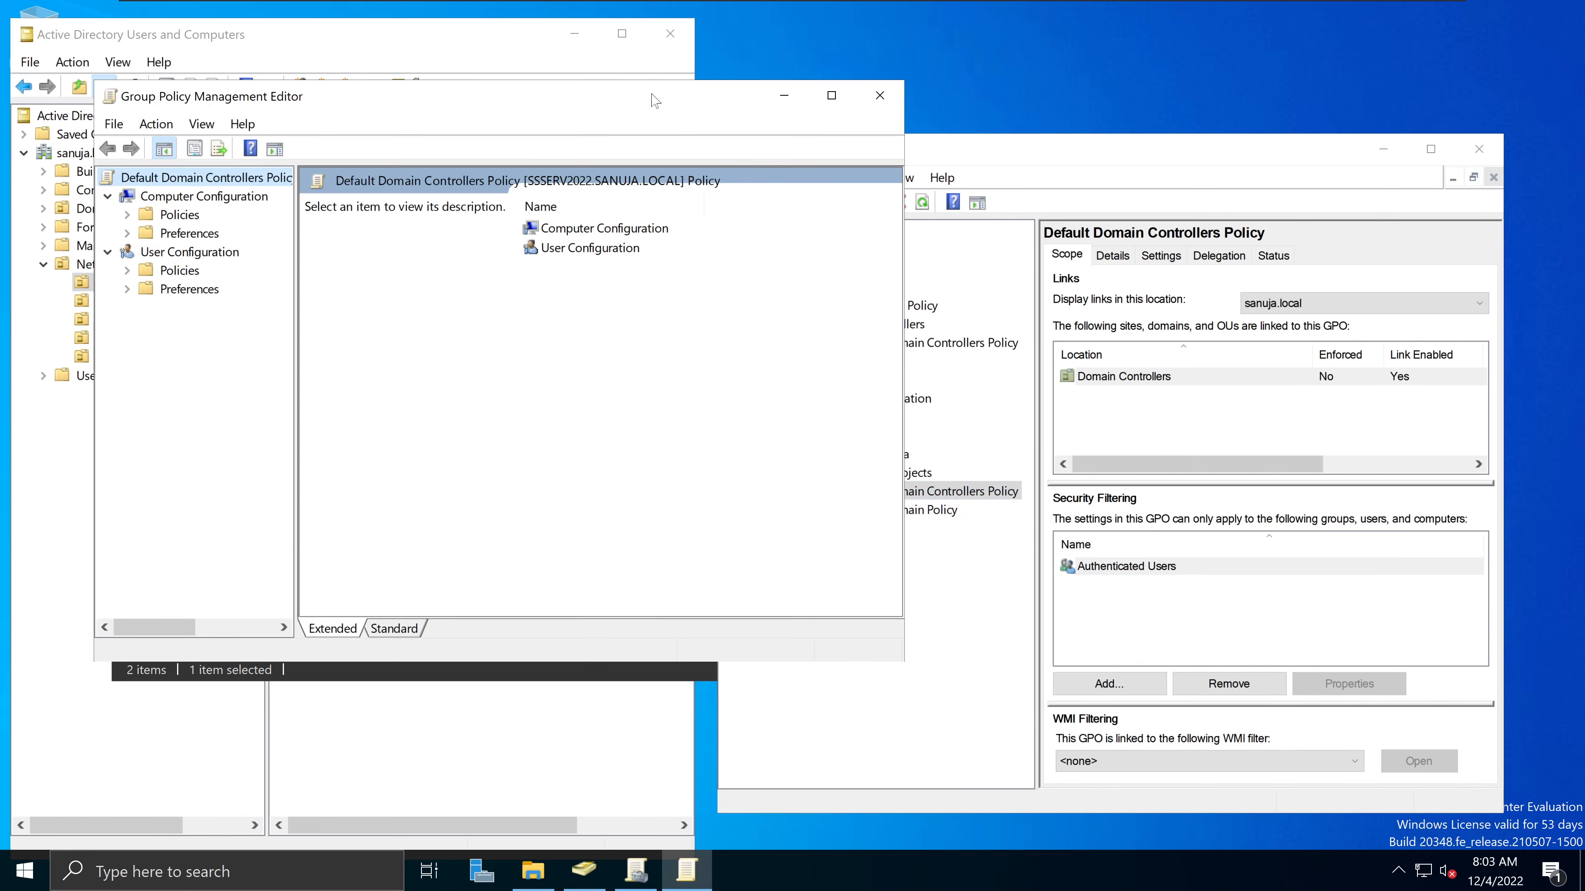
pyautogui.moveTo(656, 100); pyautogui.dragTo(1252, 157)
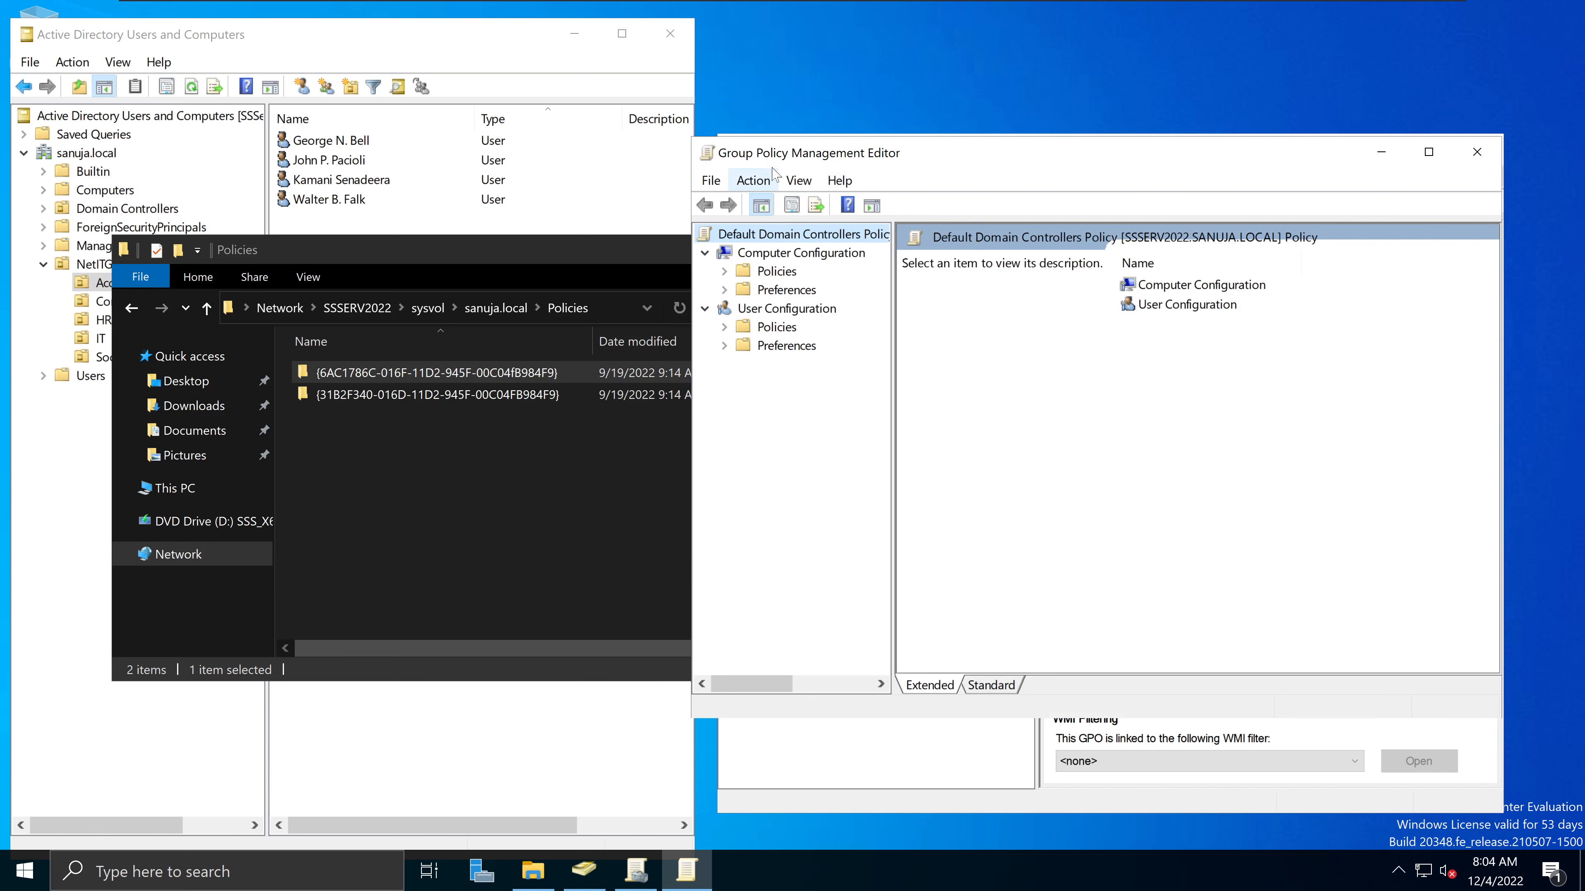
pyautogui.moveTo(782, 155); pyautogui.dragTo(821, 151)
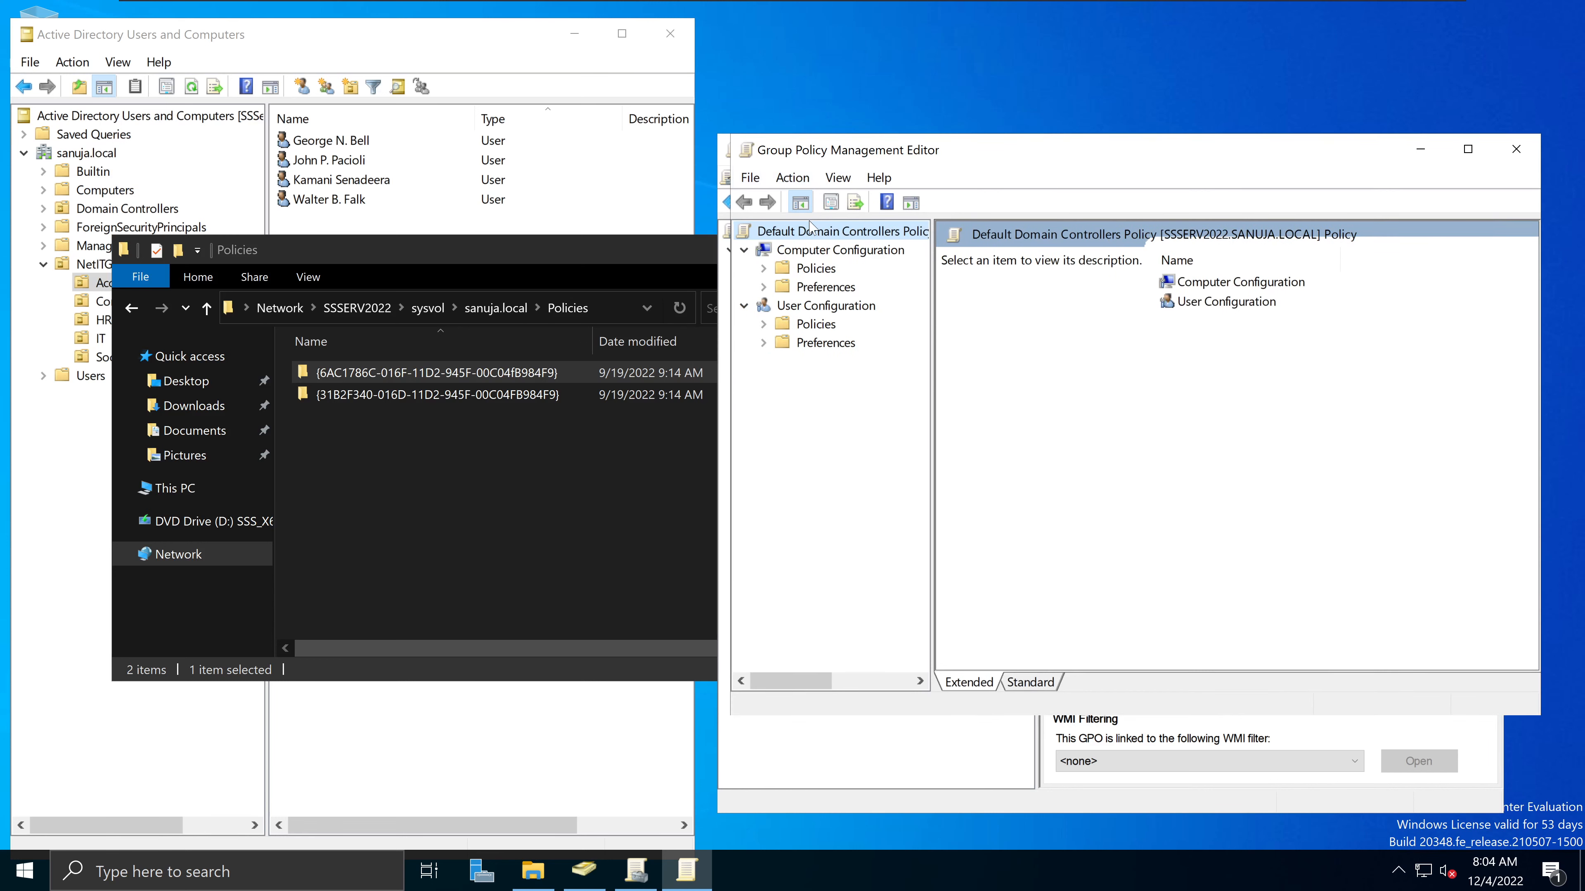
# Open the Default Domain Controllers Policy's properties, highlight its unique name to compare with the policy folder names, and close them.
pyautogui.rightClick(839, 238)
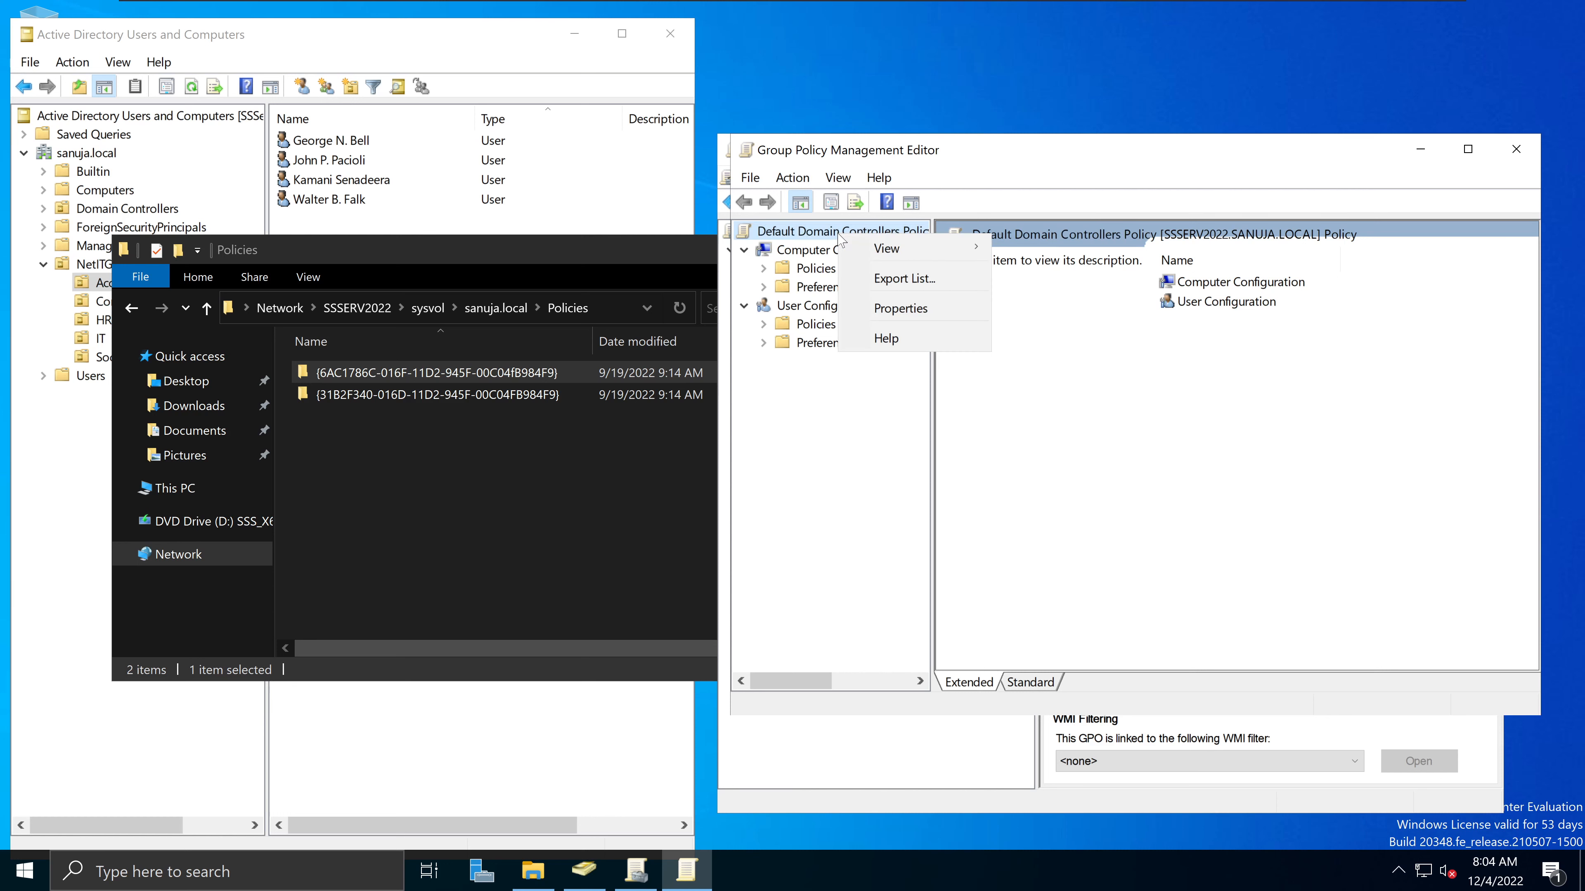
pyautogui.click(900, 308)
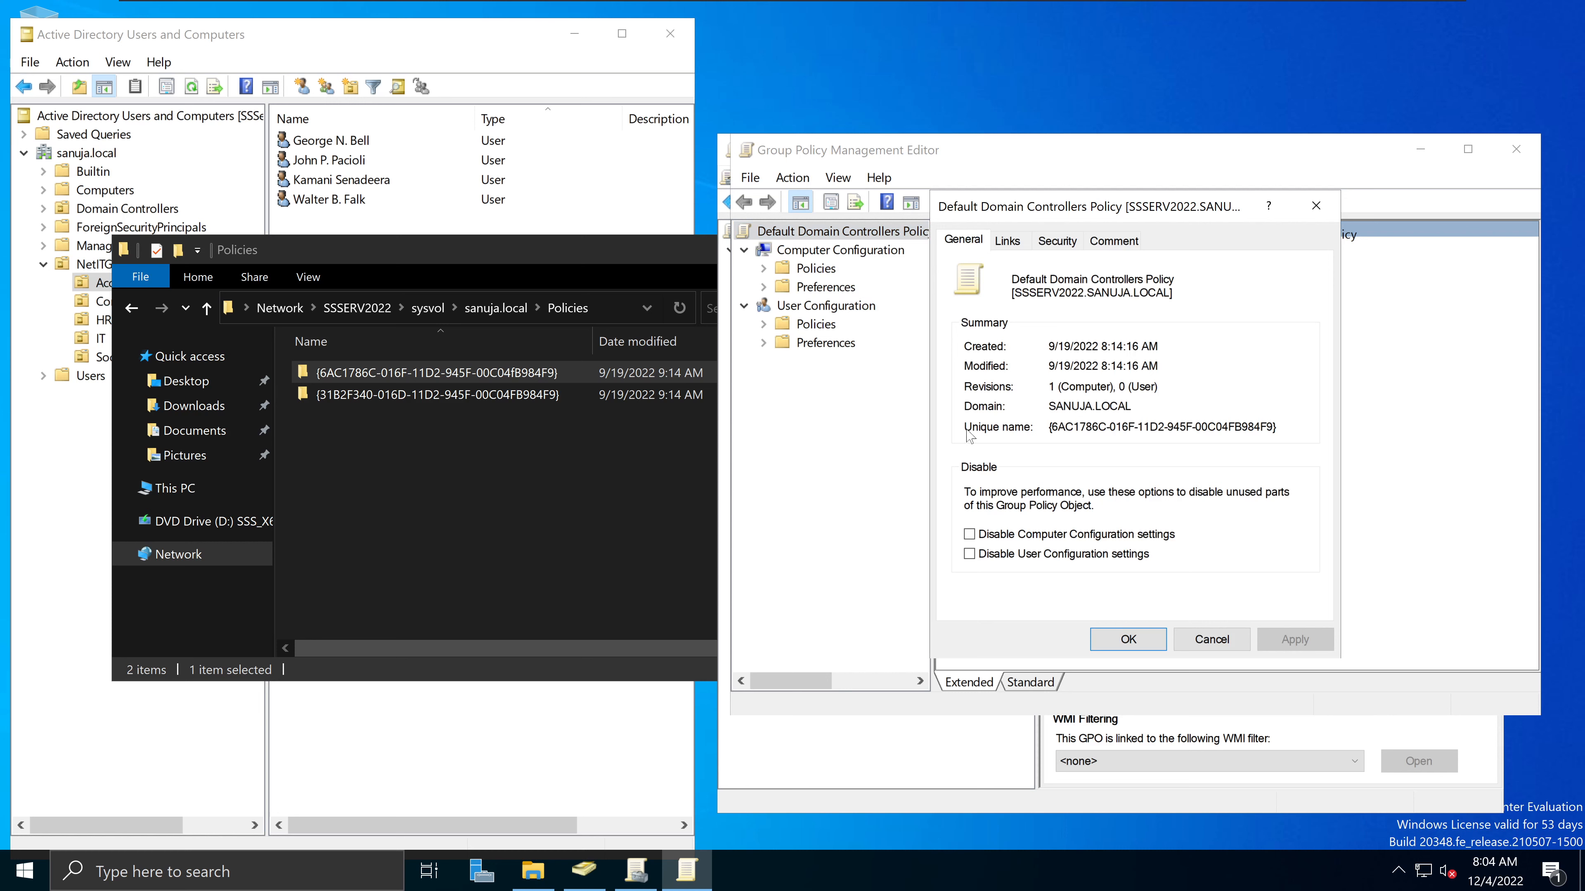
pyautogui.moveTo(1052, 428); pyautogui.dragTo(1273, 428)
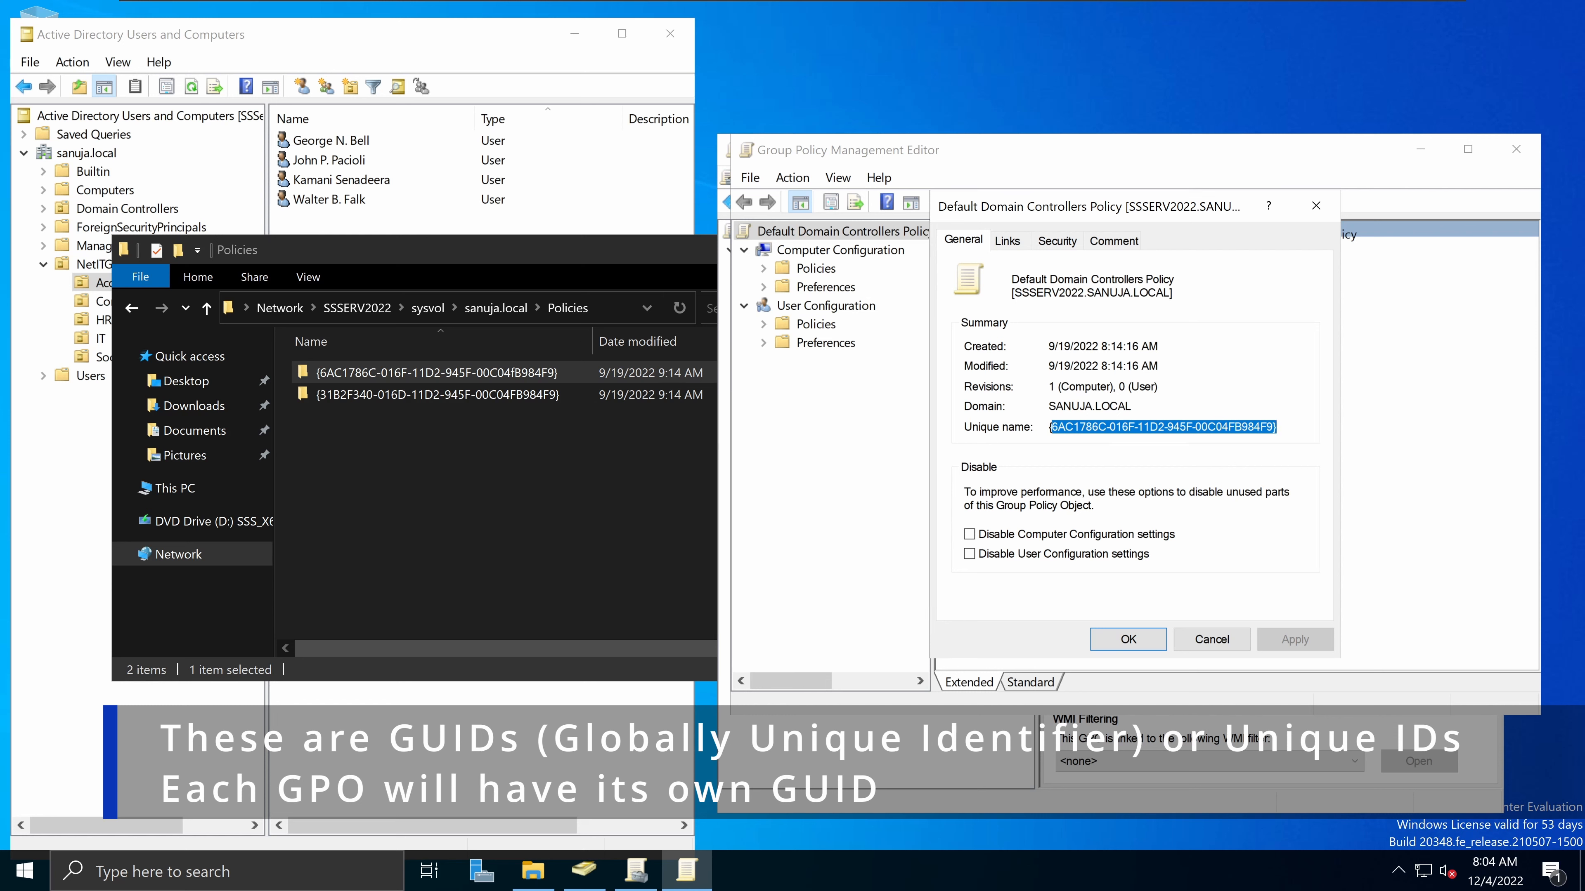
pyautogui.click(1057, 427)
pyautogui.moveTo(1052, 428); pyautogui.dragTo(1277, 427)
pyautogui.click(1316, 205)
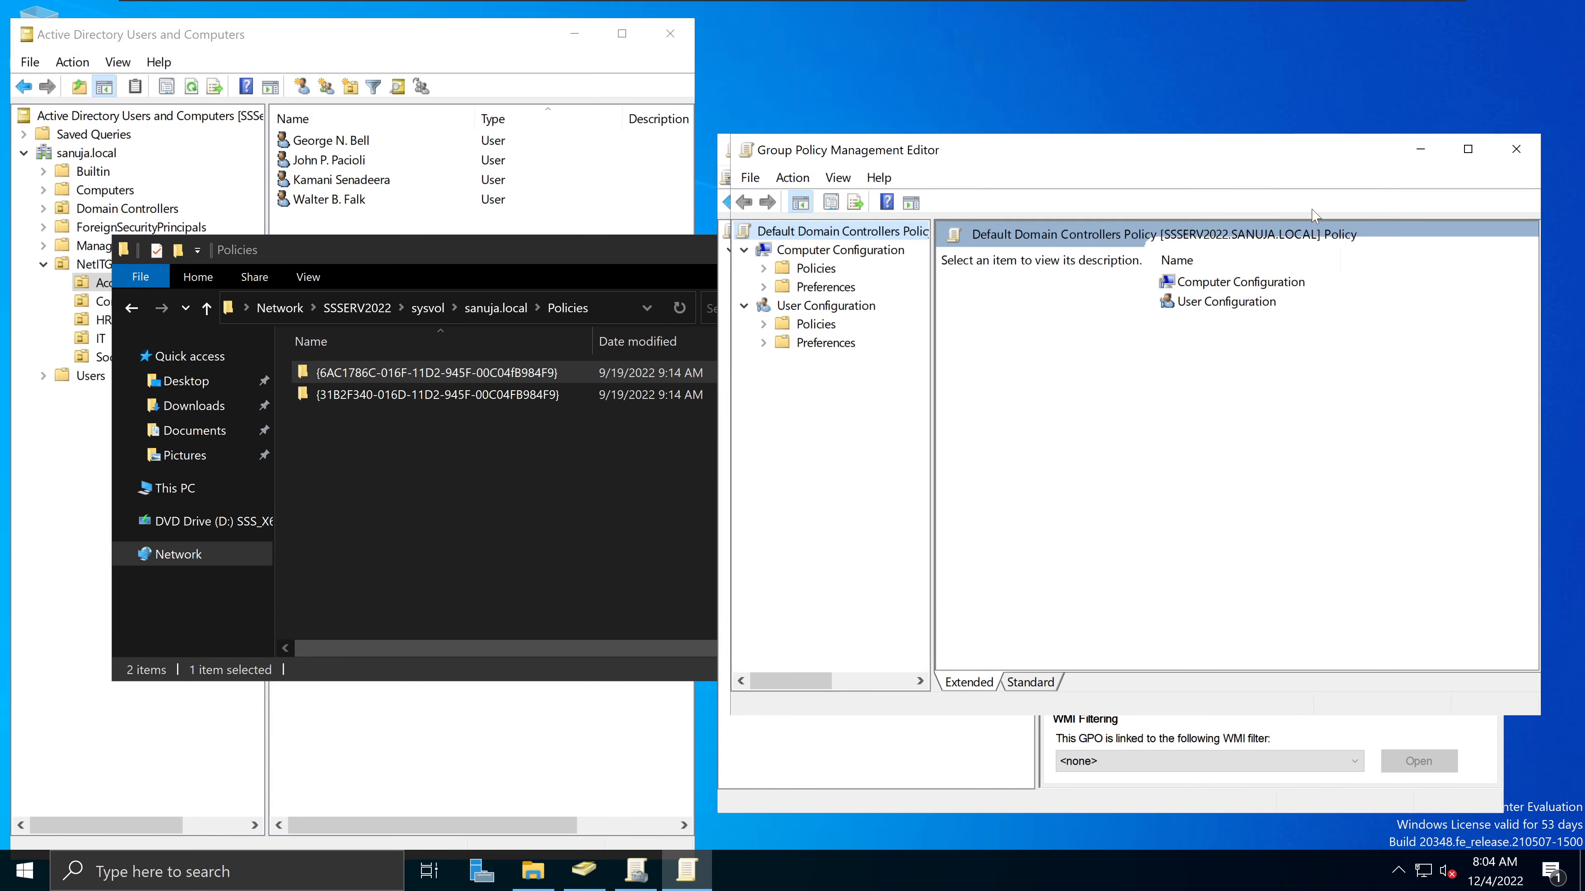
# Open the policy folder beginning 6AC1786C in File Explorer and view the contents of its MACHINE and USER folders.
pyautogui.doubleClick(395, 373)
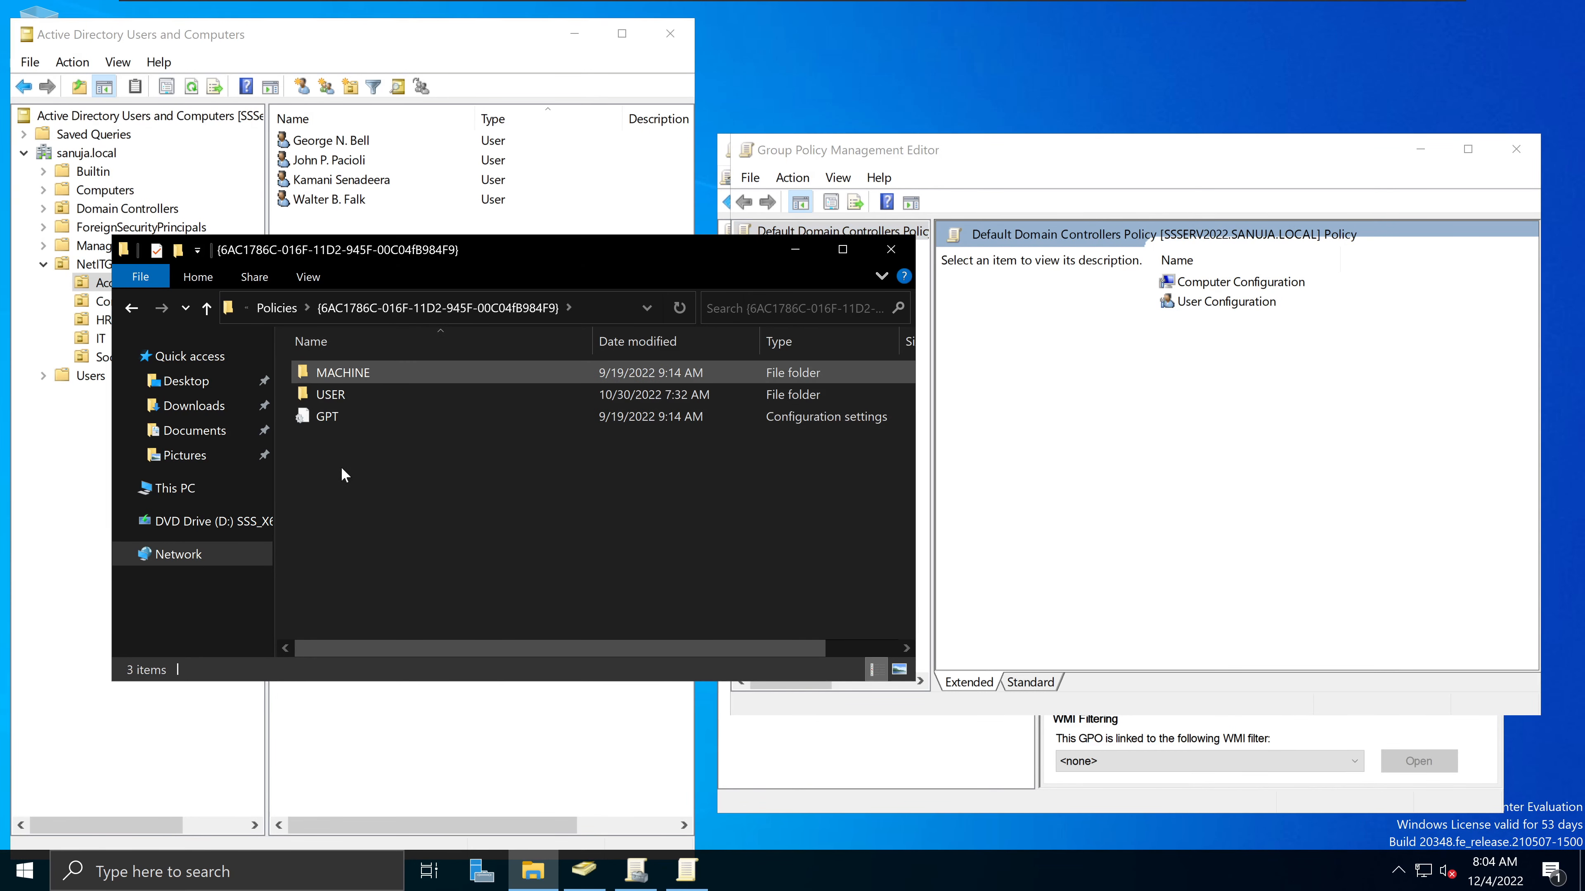
pyautogui.doubleClick(360, 374)
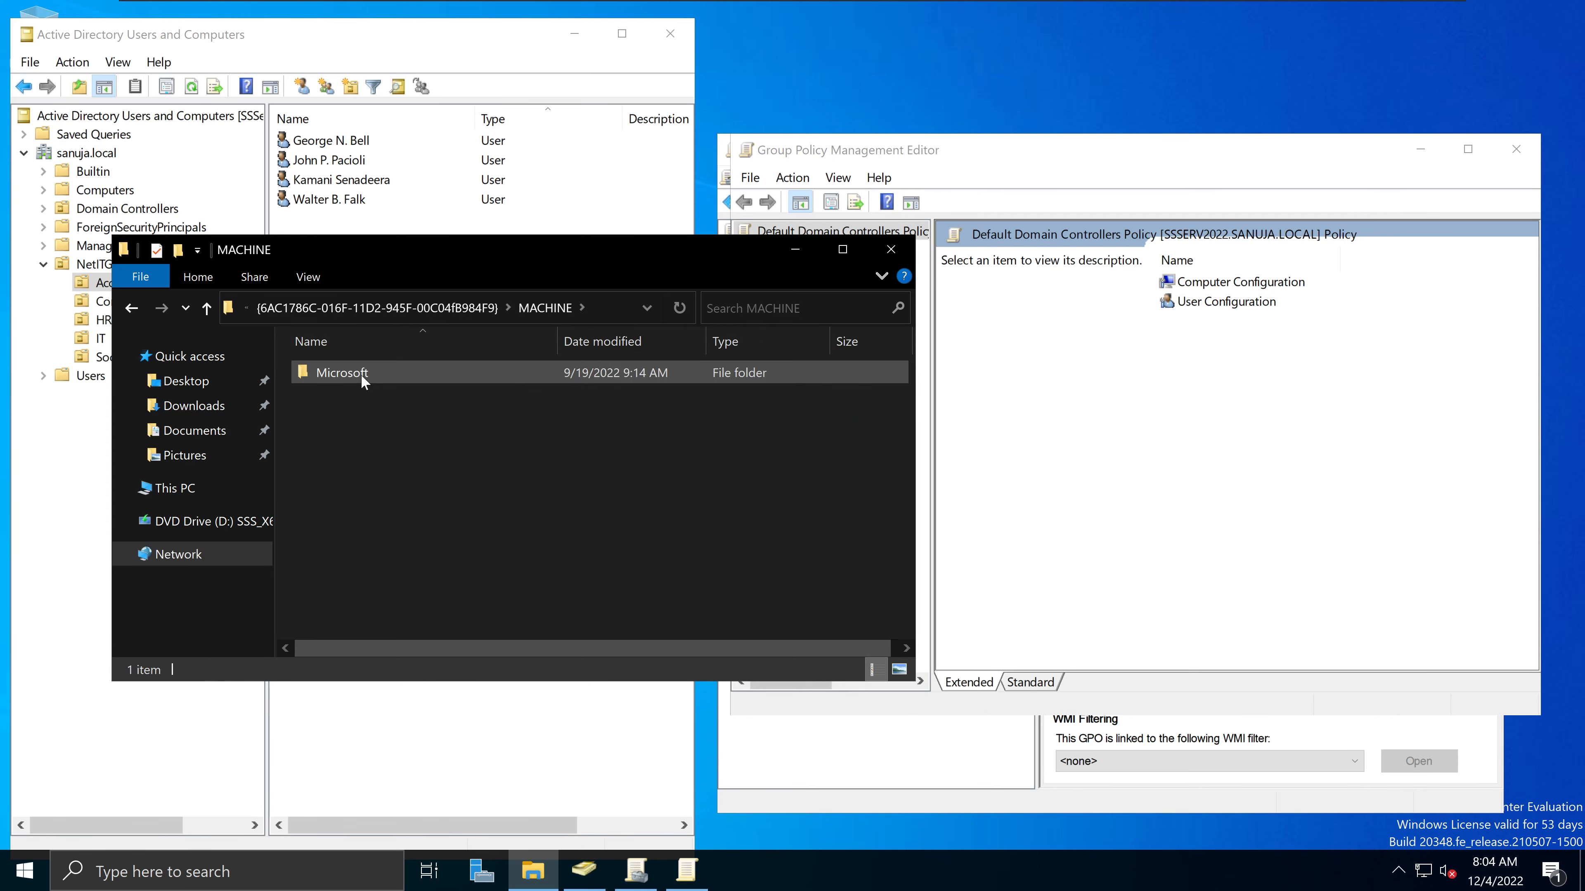
pyautogui.click(462, 305)
pyautogui.doubleClick(359, 393)
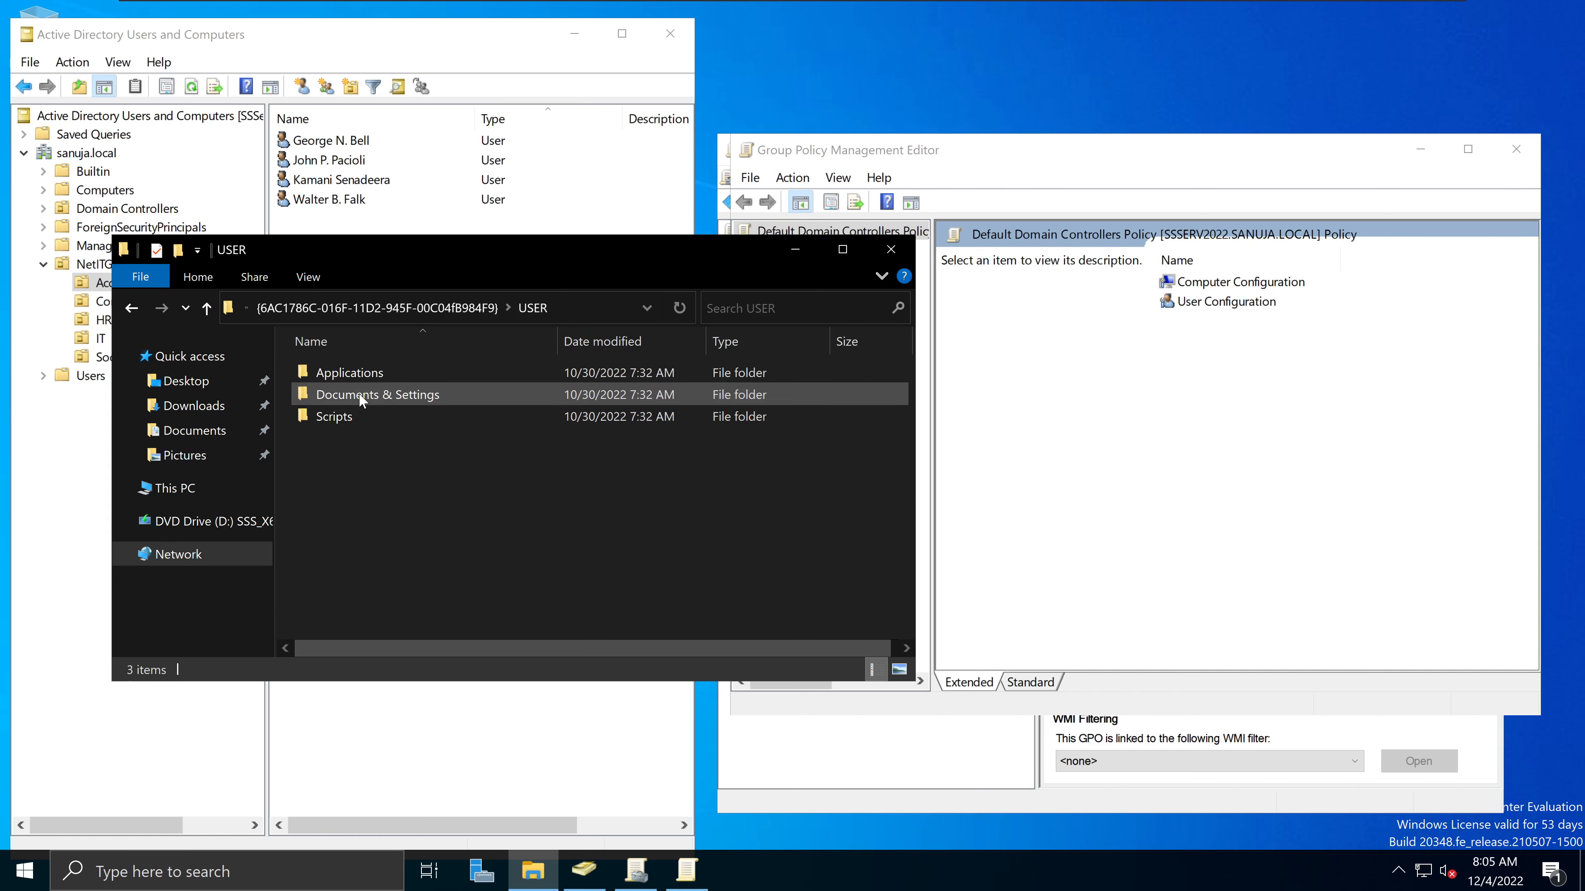
pyautogui.click(460, 308)
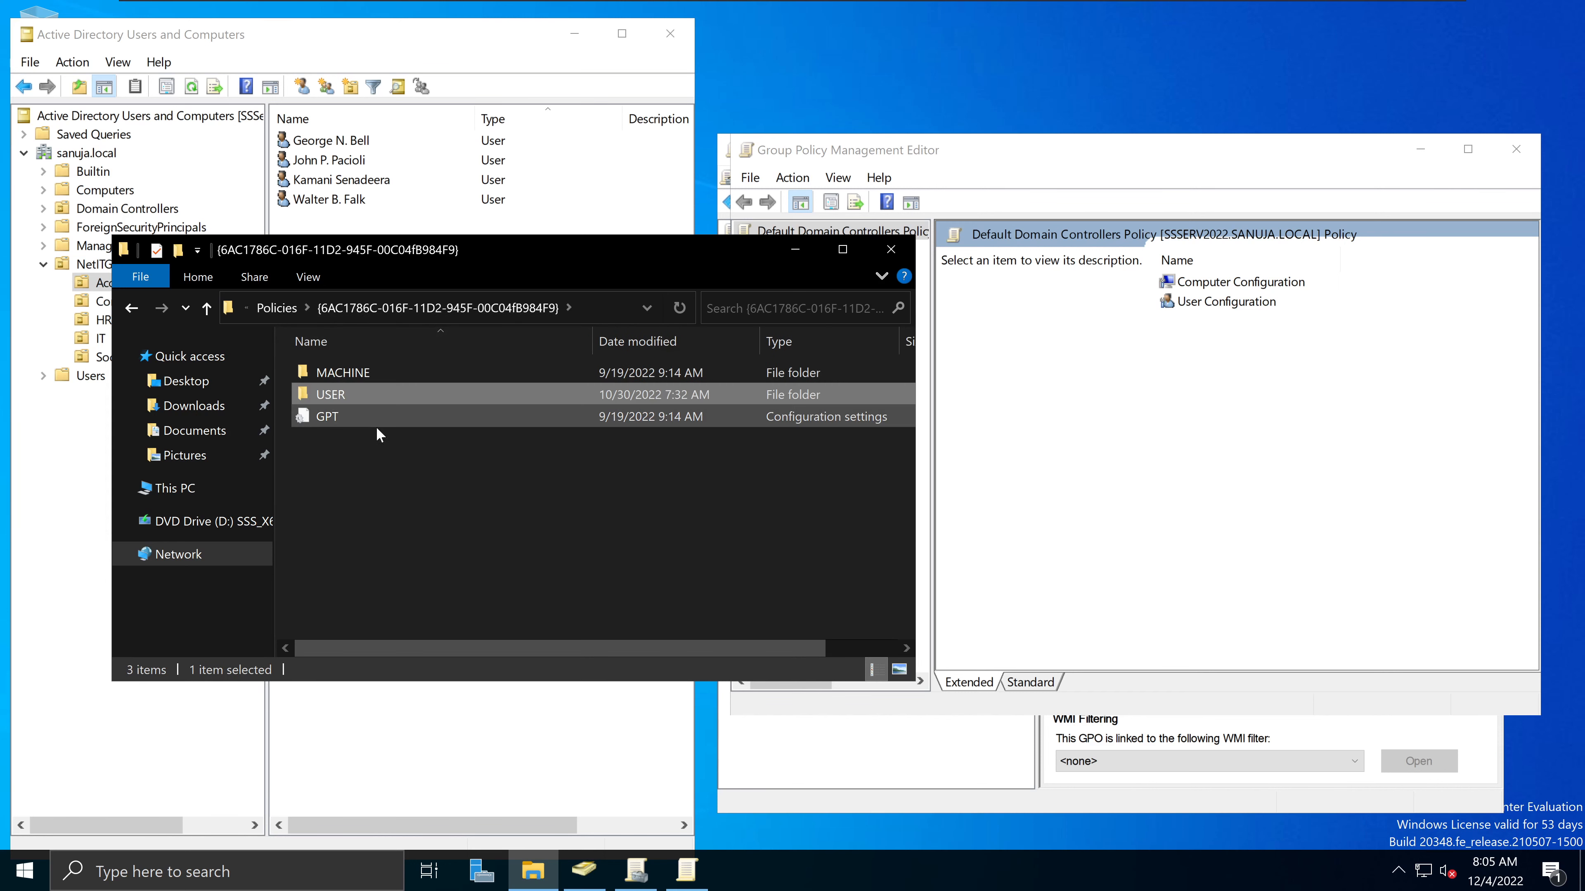
# Inspect the Logoff folder under USER\Scripts, return to USER, and bring Active Directory Users and Computers to the front.
pyautogui.doubleClick(357, 392)
pyautogui.click(361, 420)
pyautogui.doubleClick(361, 418)
pyautogui.doubleClick(408, 375)
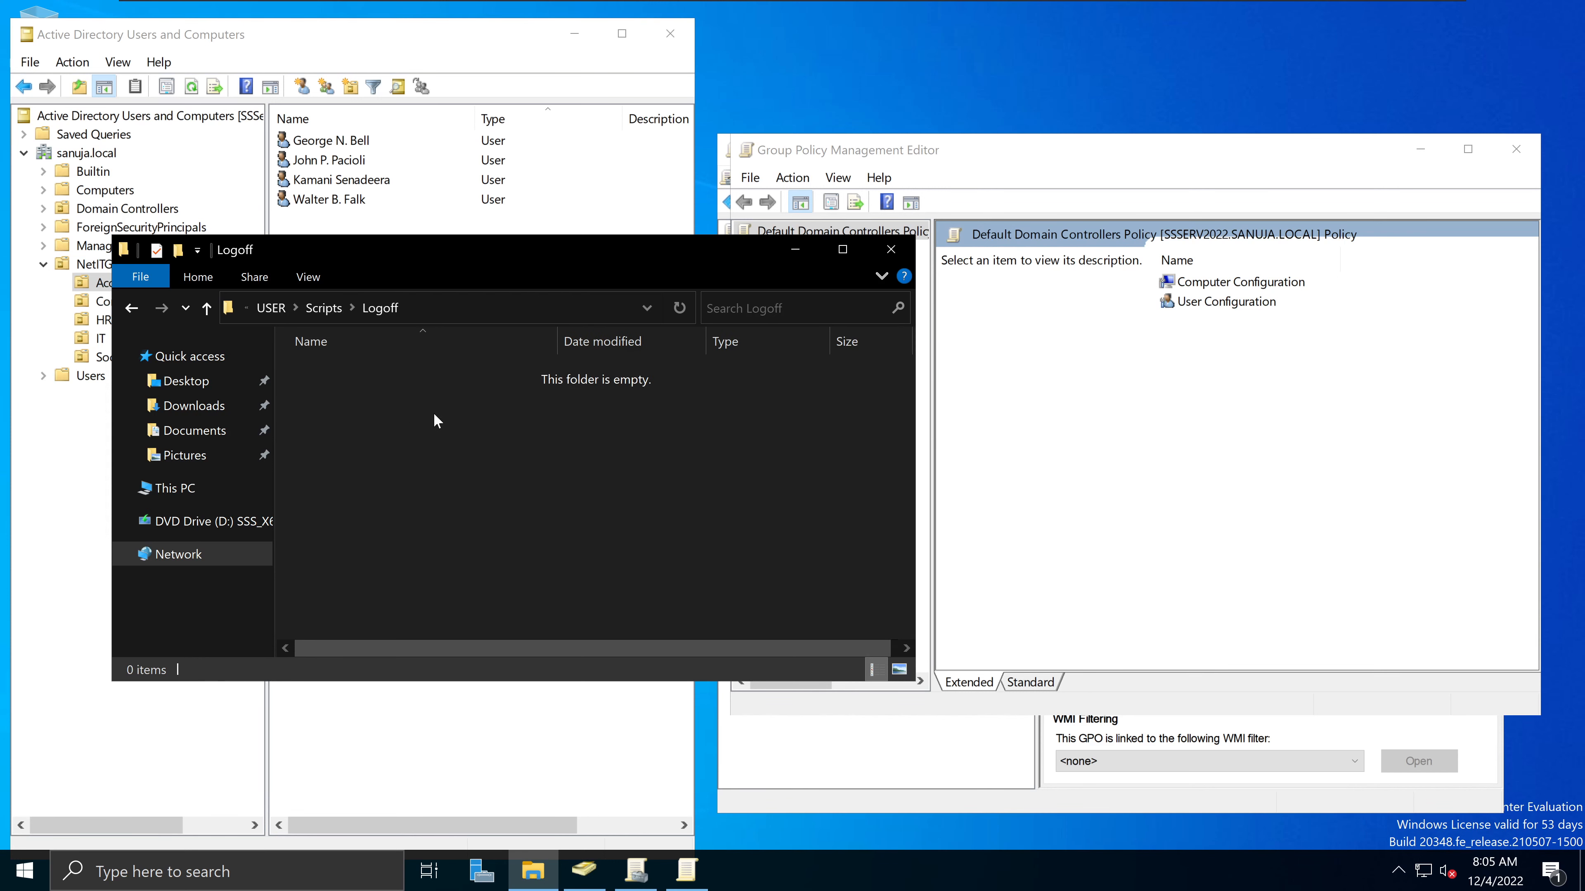
pyautogui.click(317, 307)
pyautogui.click(270, 308)
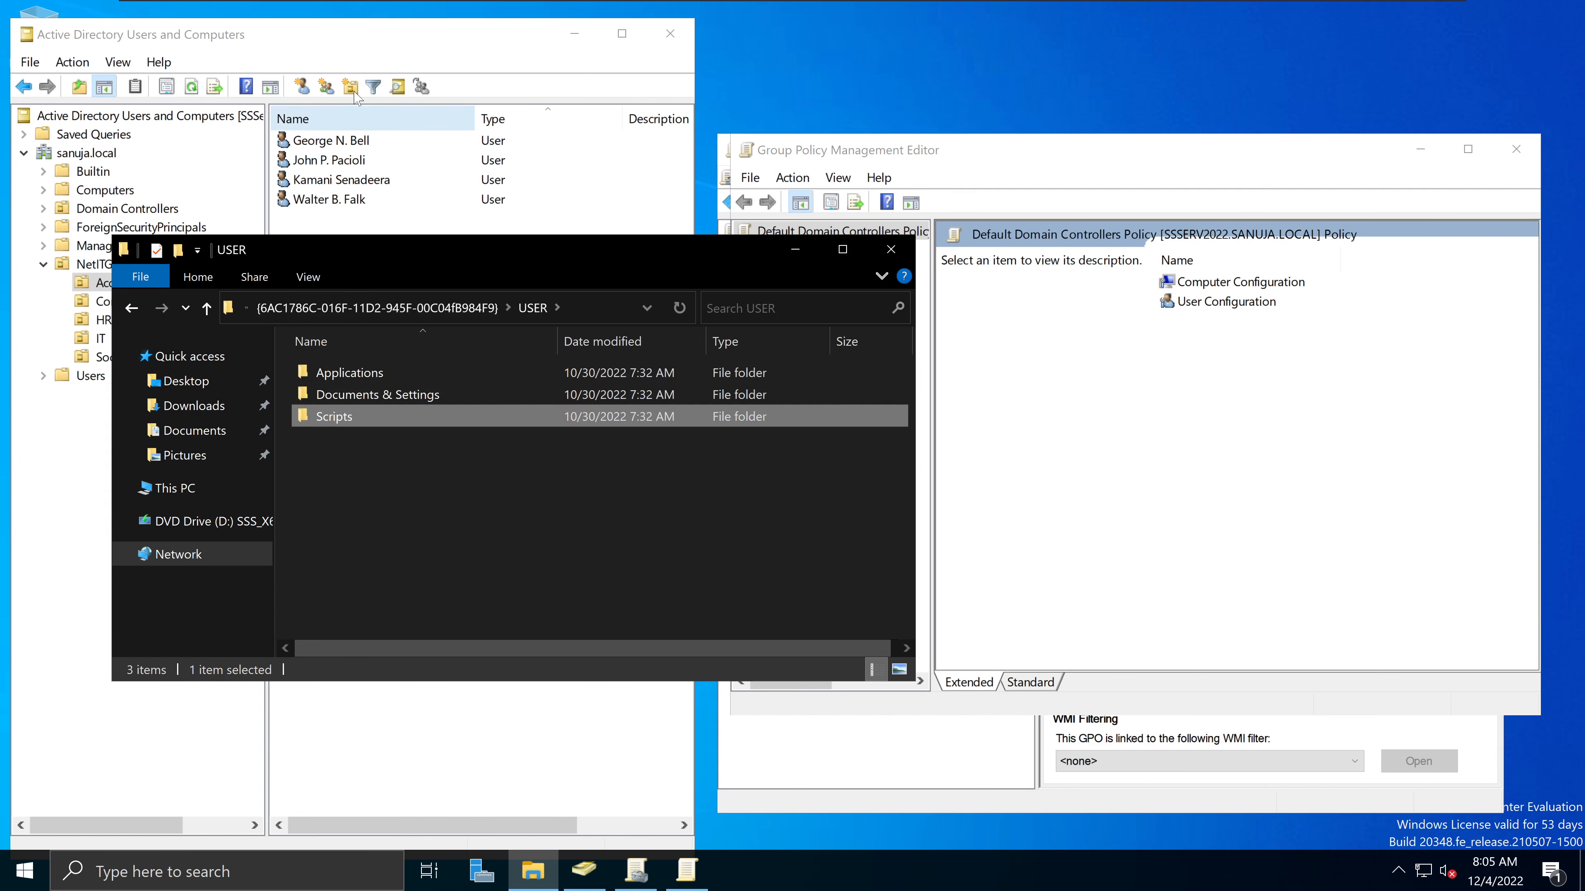
pyautogui.click(390, 36)
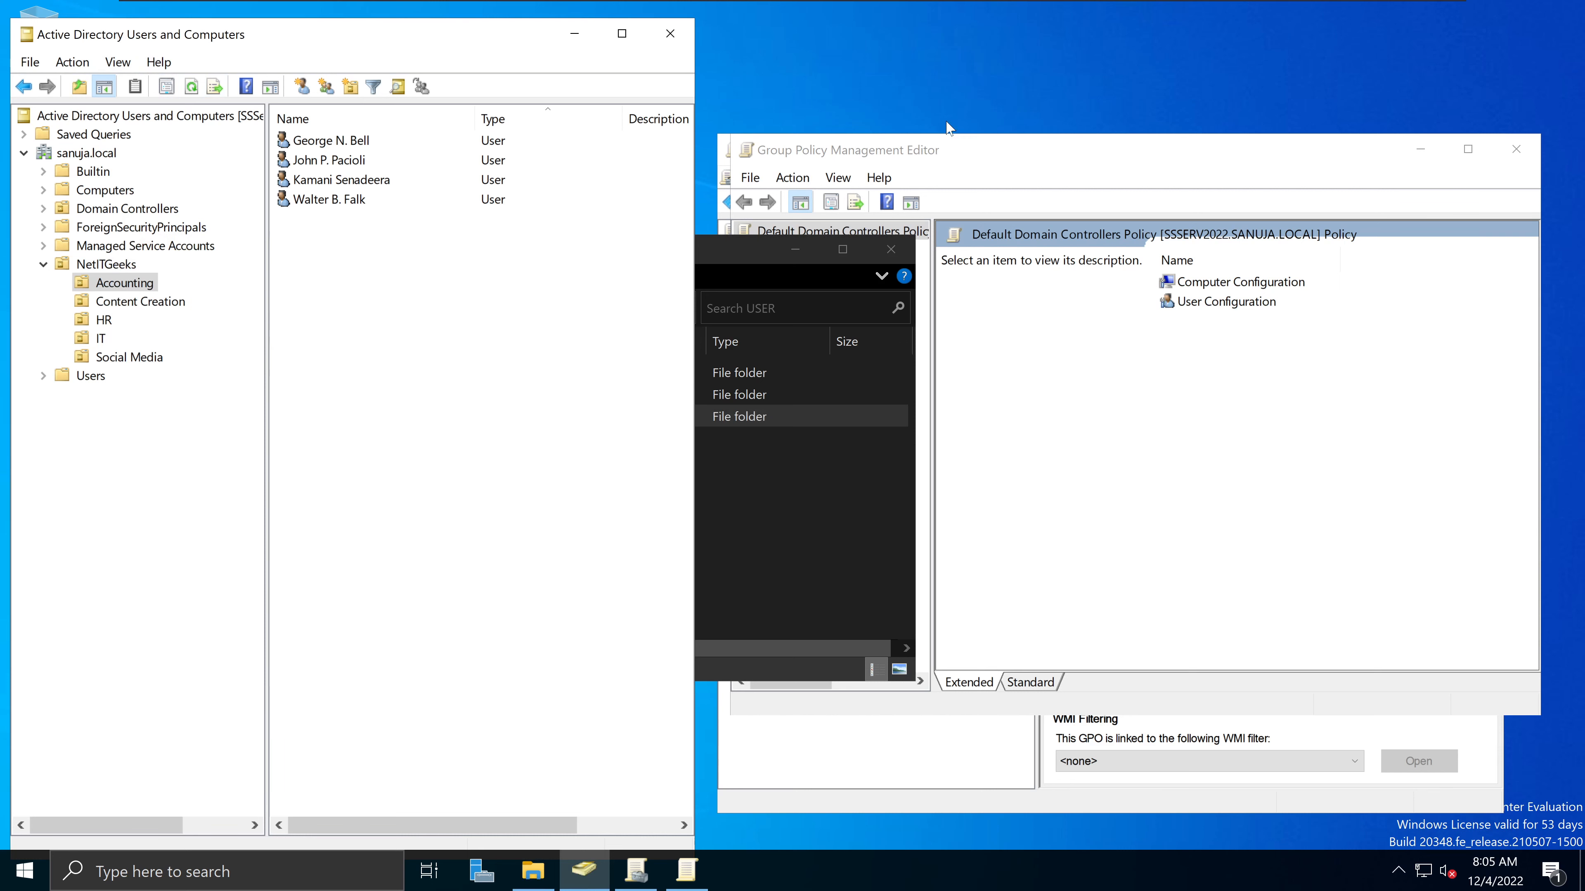
# Return to File Explorer and open the Scripts folder inside the policy's USER folder.
pyautogui.click(903, 153)
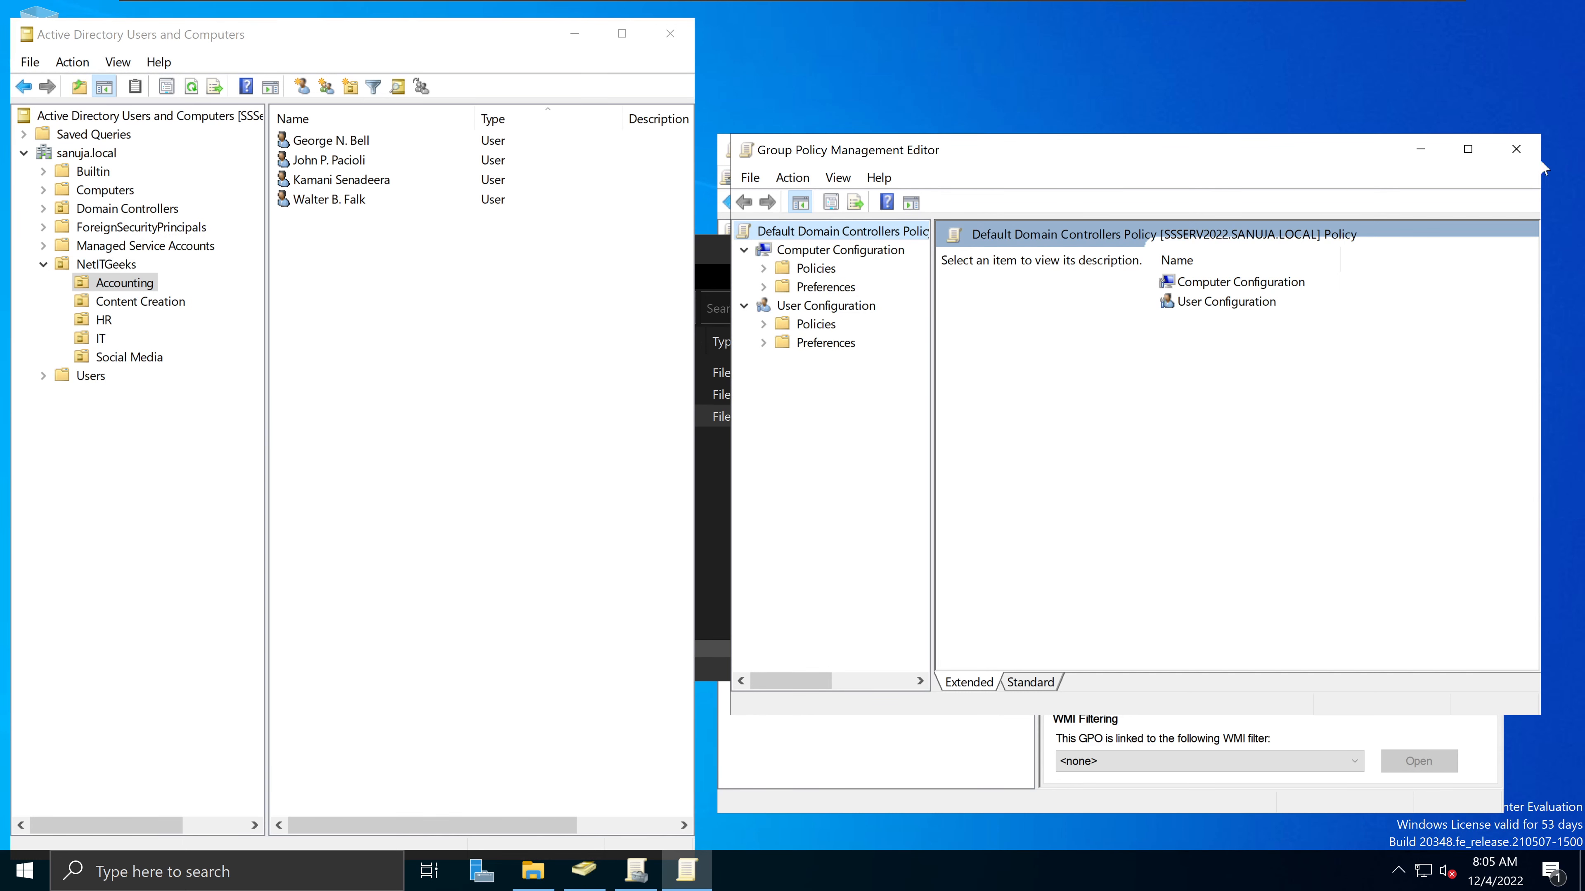
pyautogui.click(706, 263)
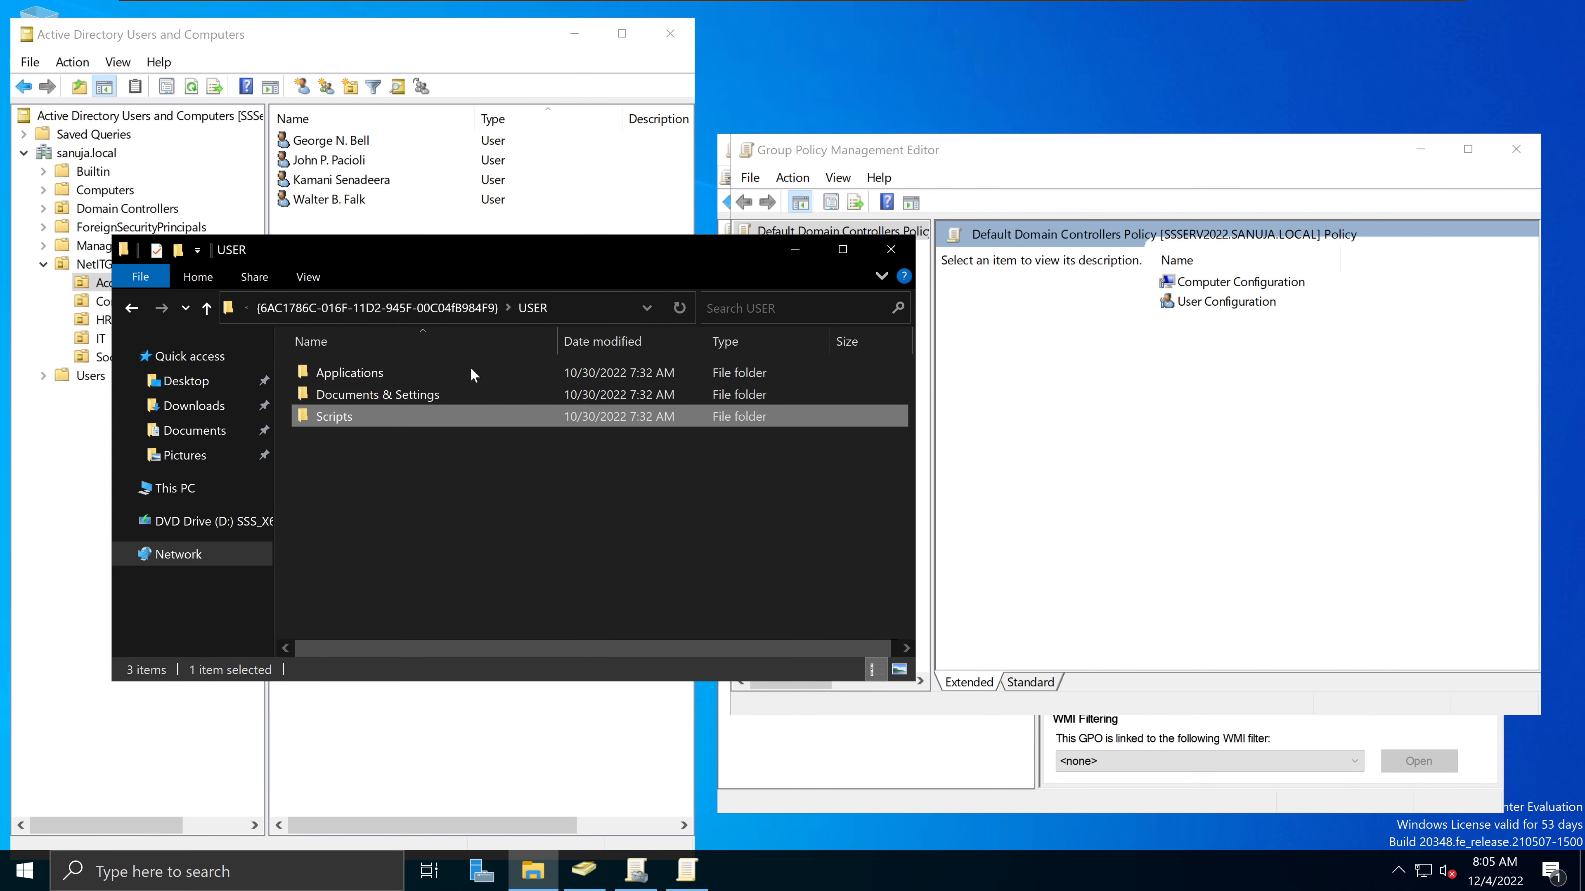
pyautogui.doubleClick(380, 418)
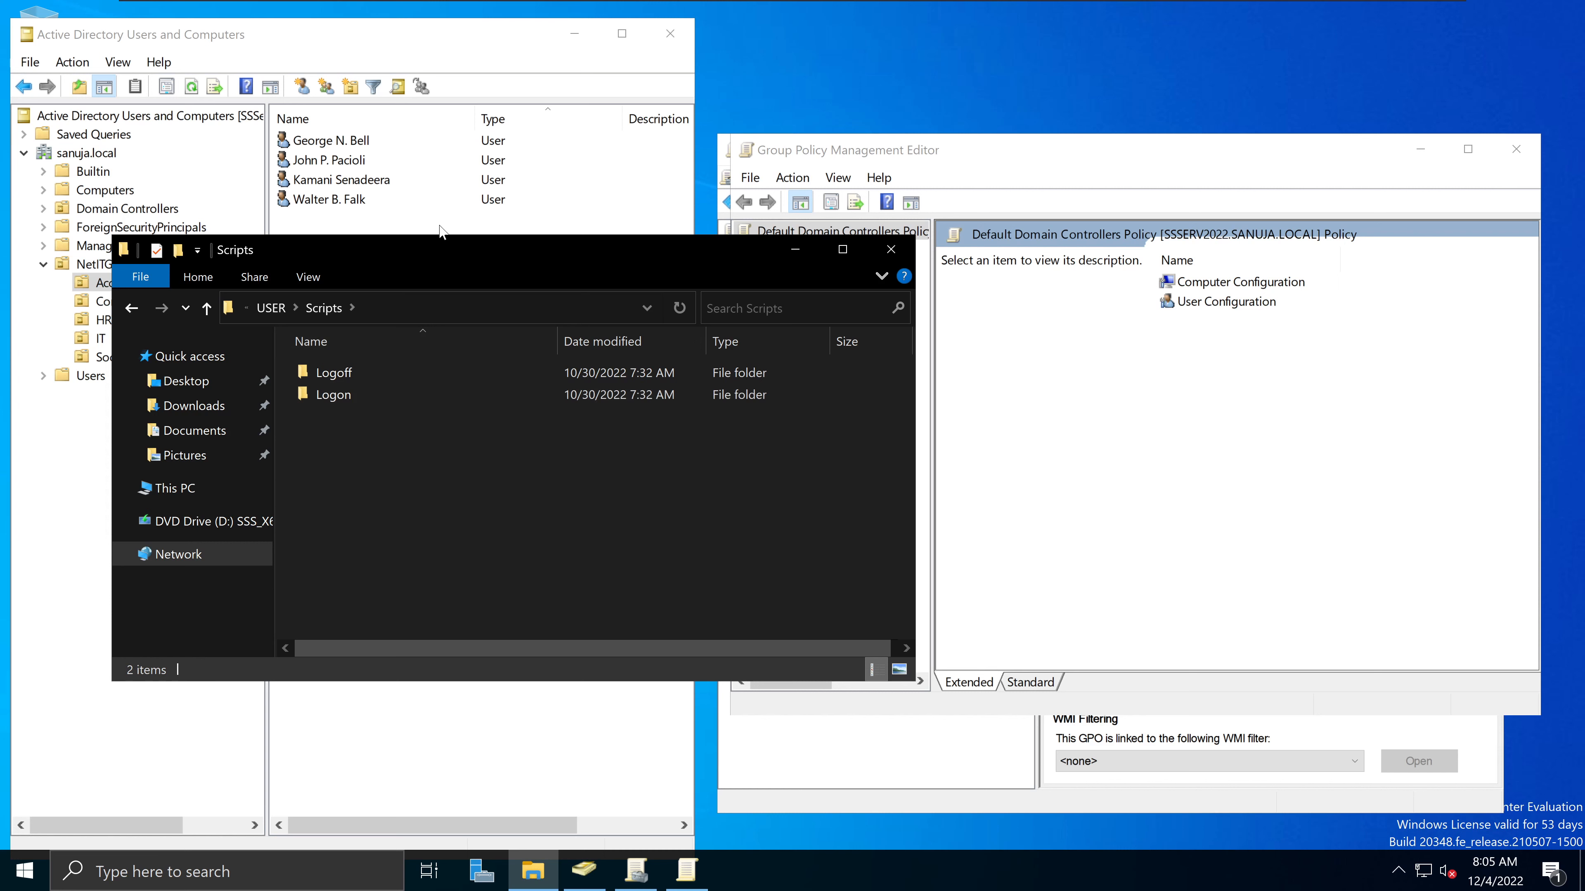
# Open the properties of the third user in the Accounting OU, inspect the logon script field in the profile settings, and close them.
pyautogui.click(644, 186)
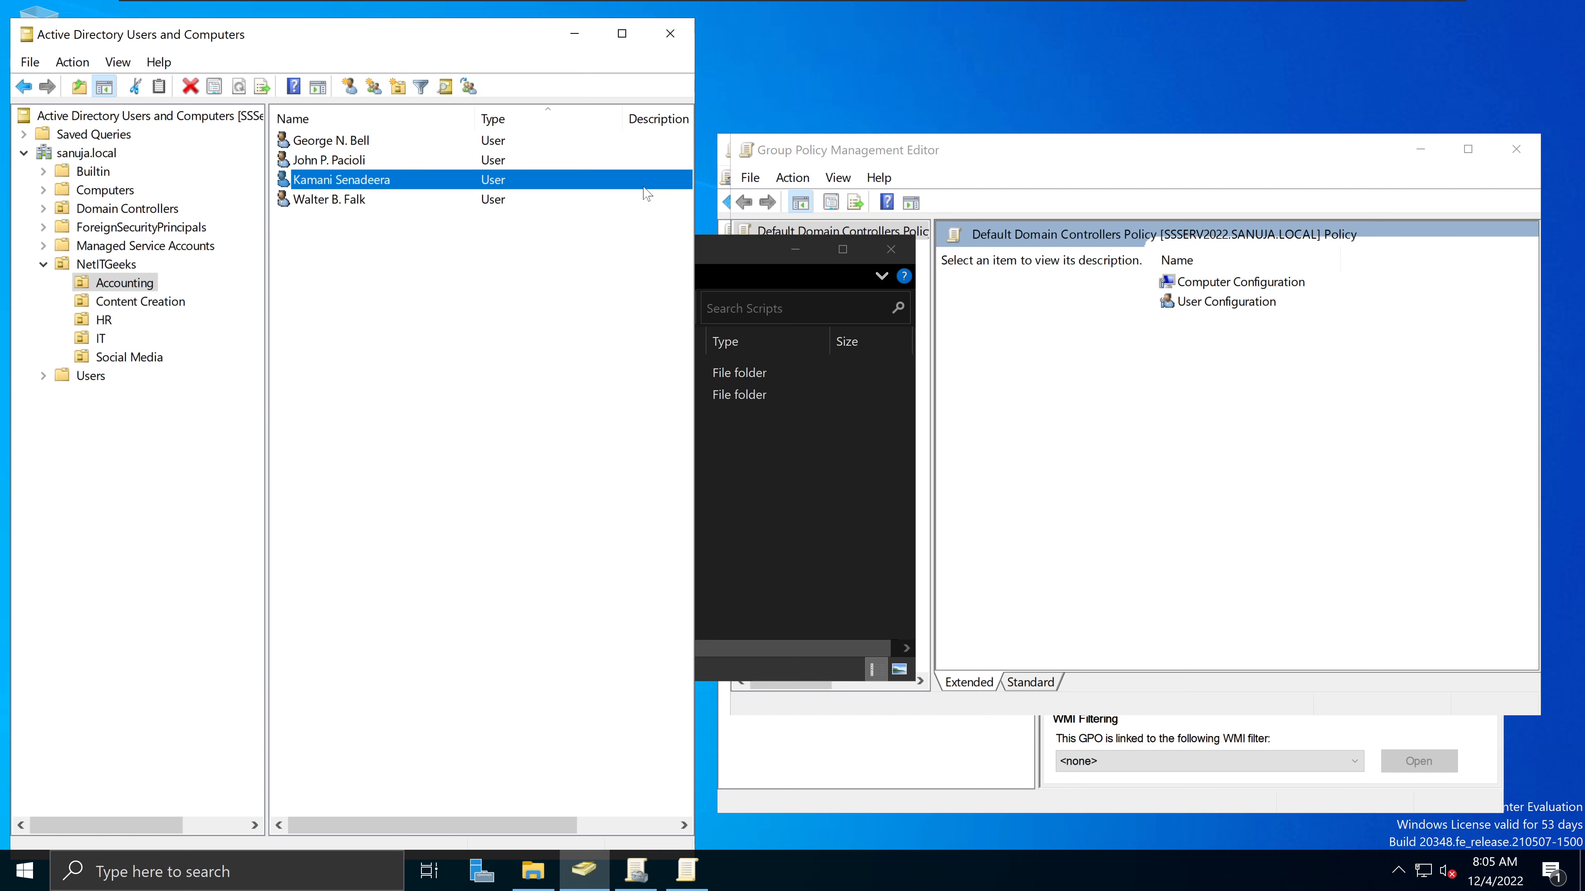
pyautogui.rightClick(353, 189)
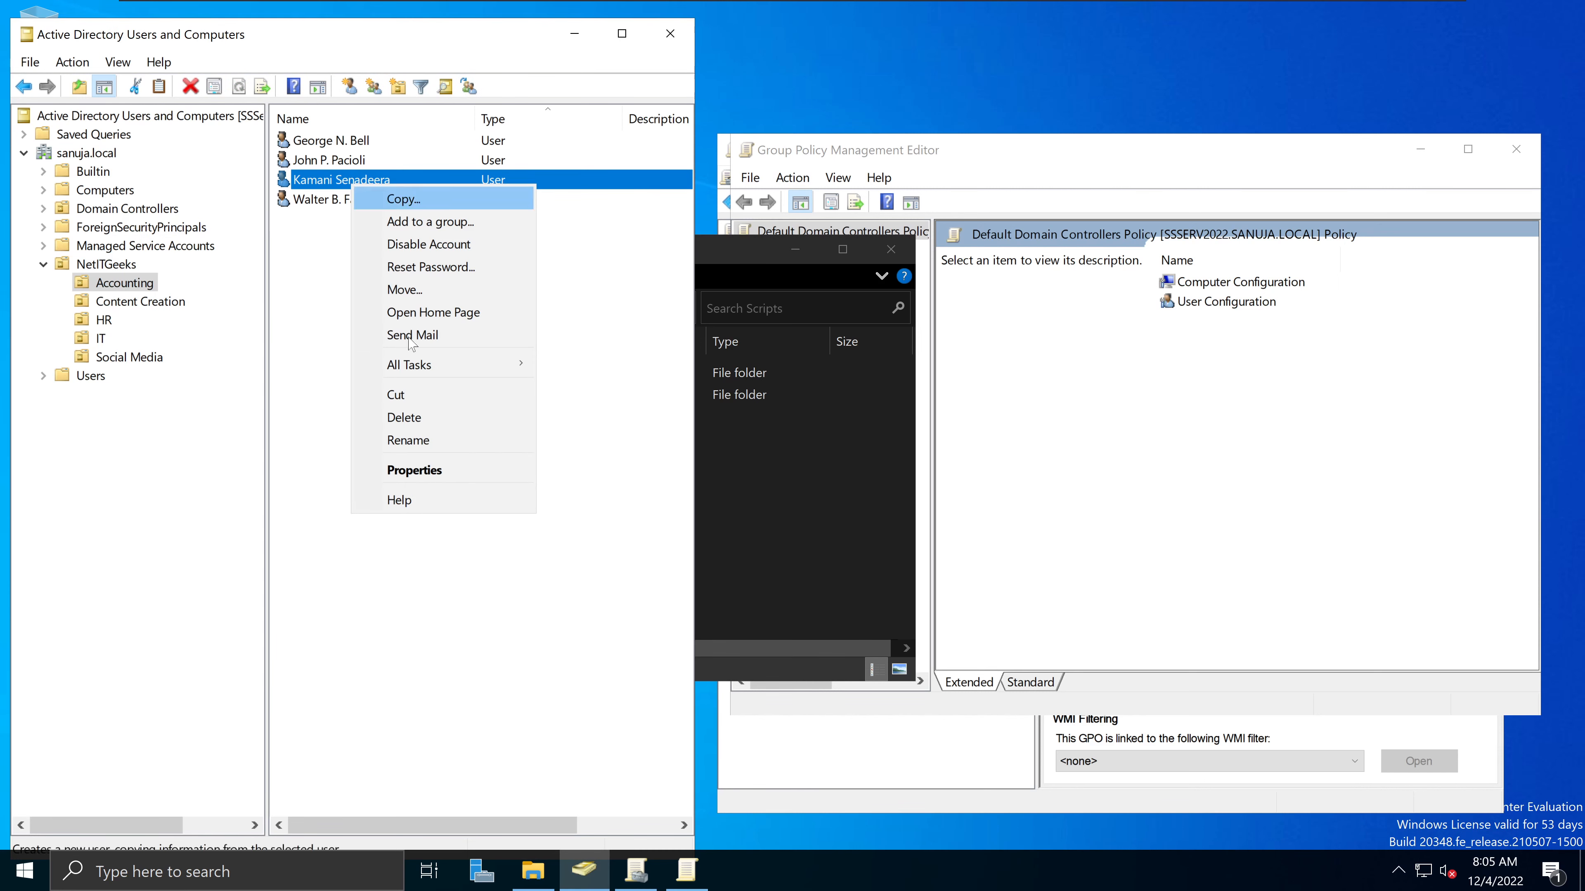
pyautogui.click(418, 469)
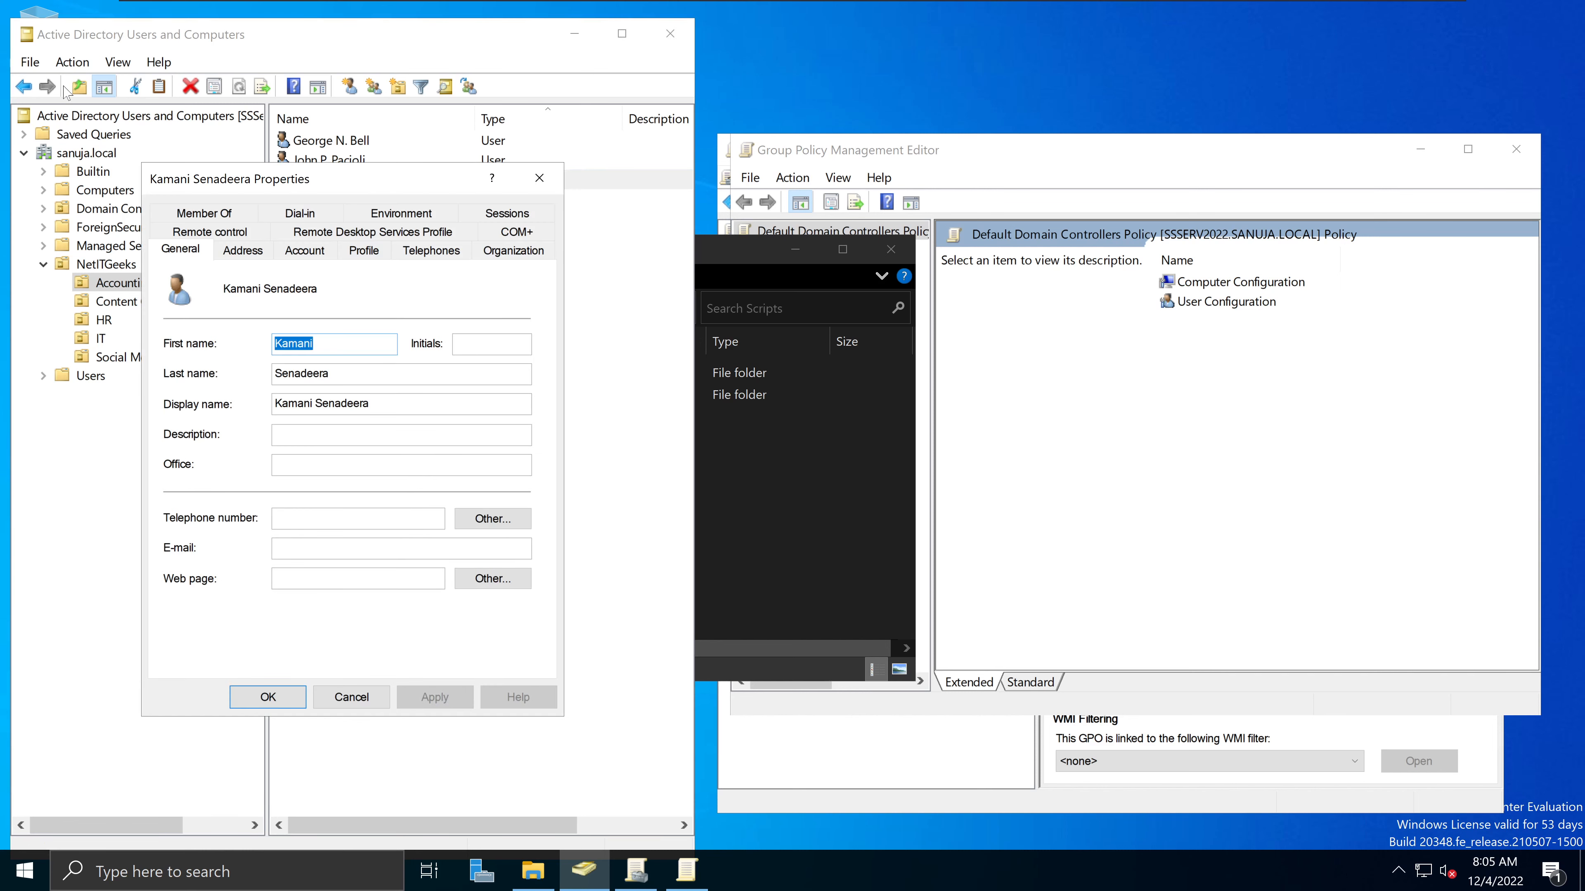
pyautogui.click(365, 251)
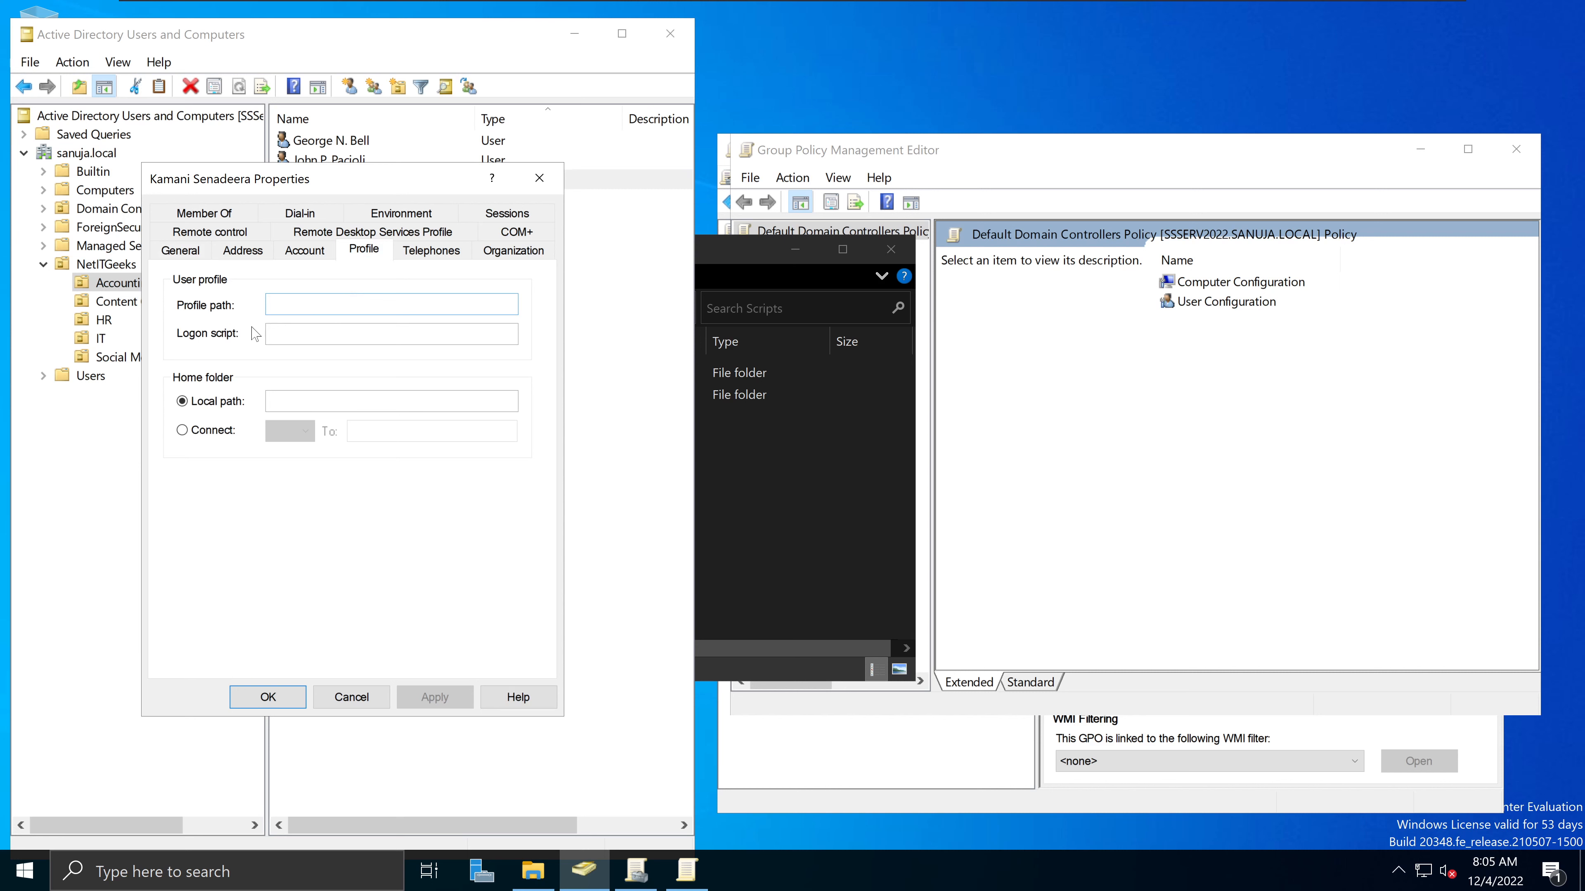
pyautogui.click(277, 333)
pyautogui.click(540, 178)
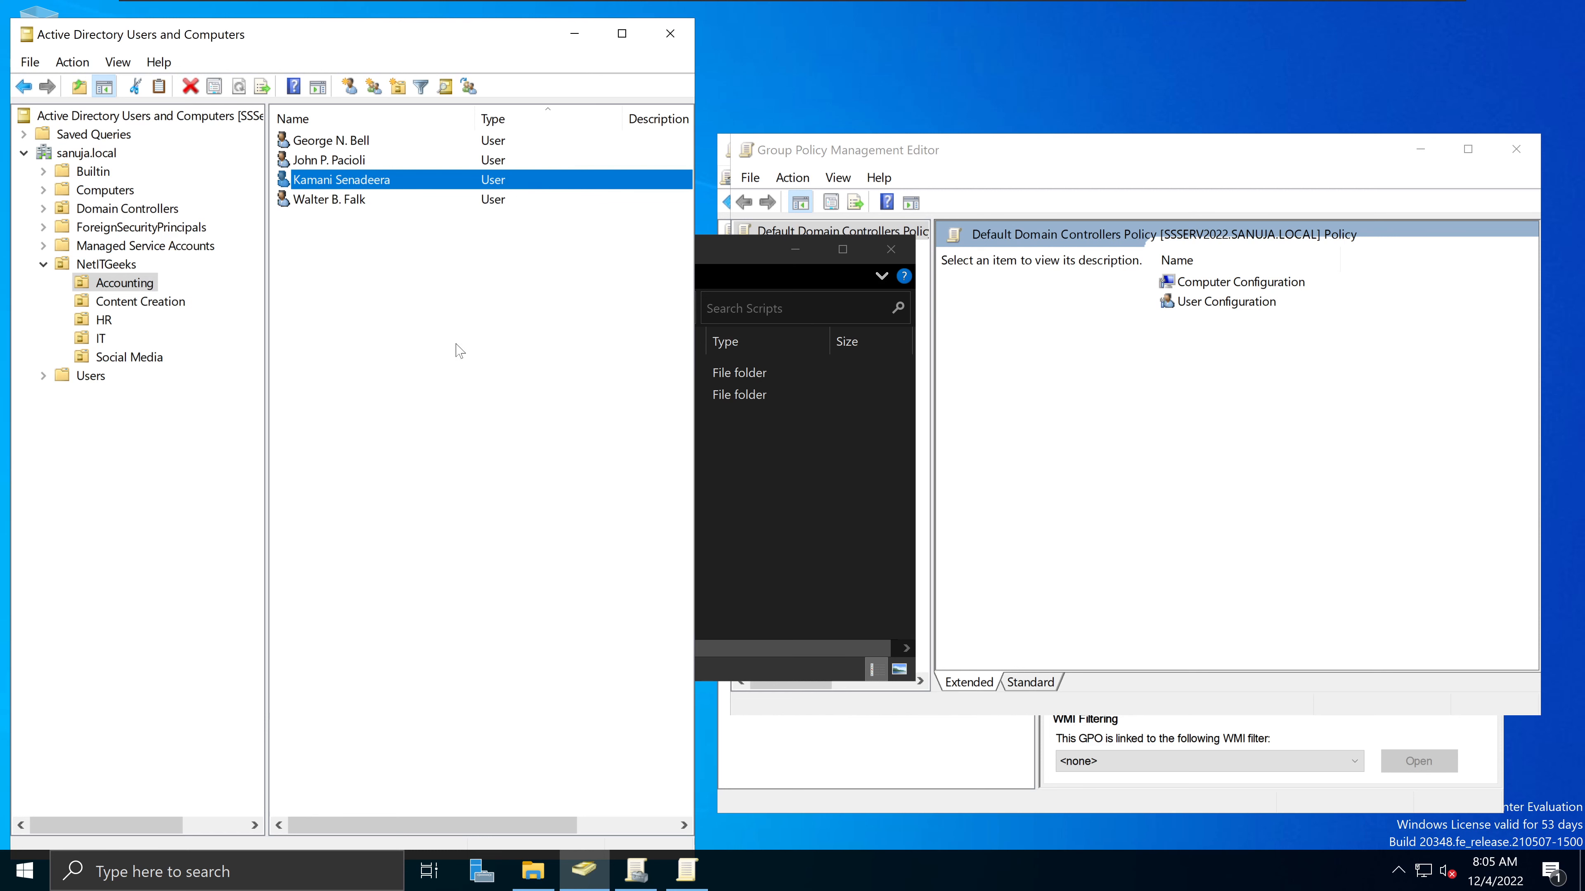
# Switch back to File Explorer and view the contents of the Logon folder under USER\Scripts.
pyautogui.rightClick(372, 181)
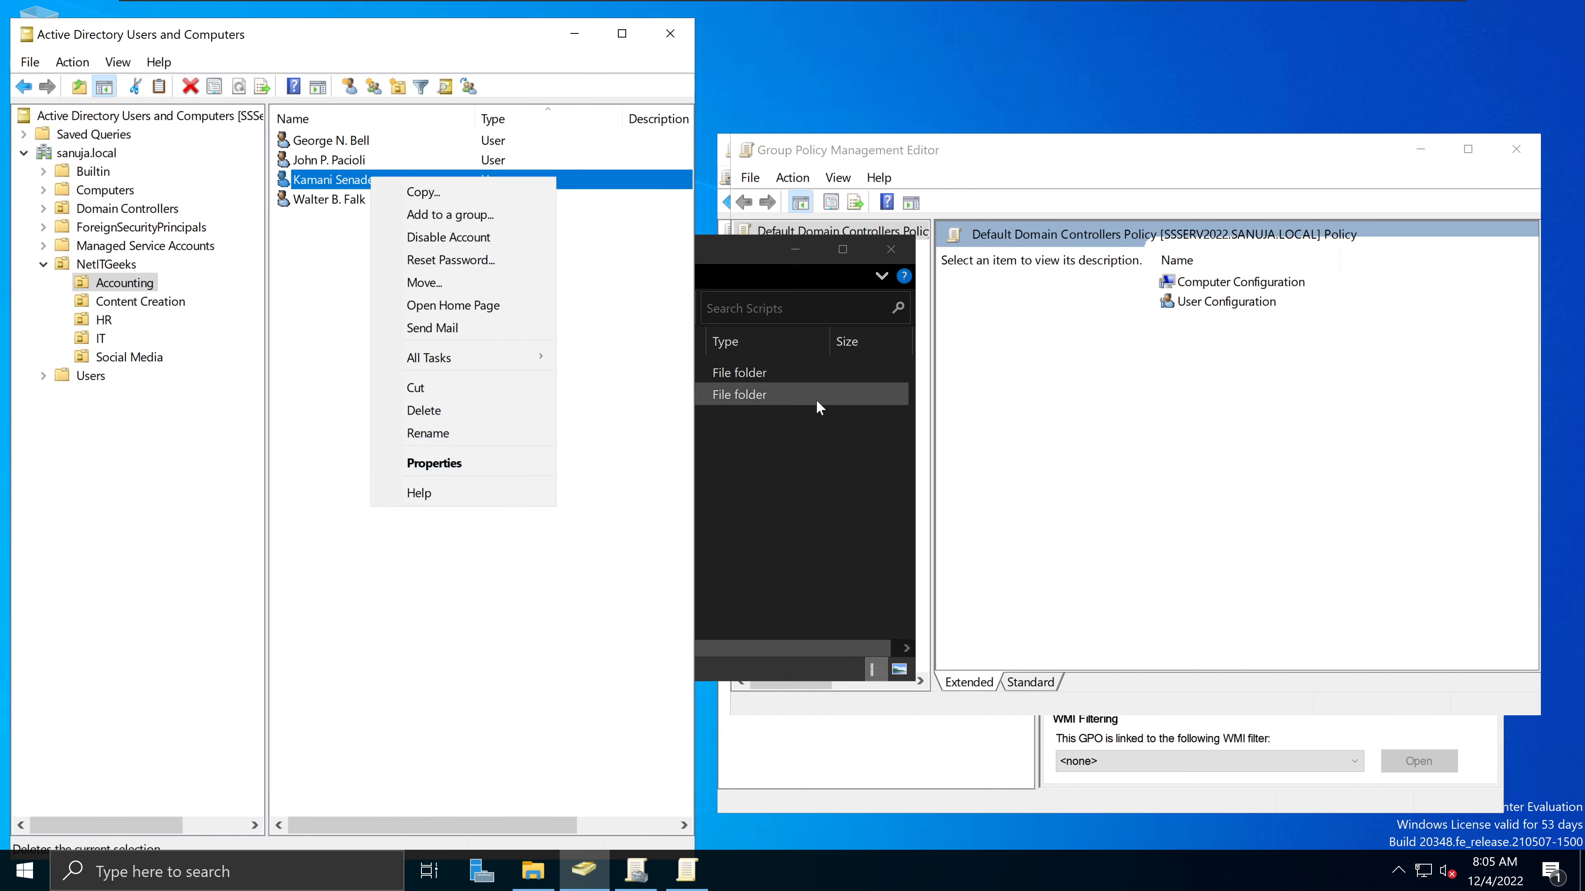
pyautogui.click(823, 508)
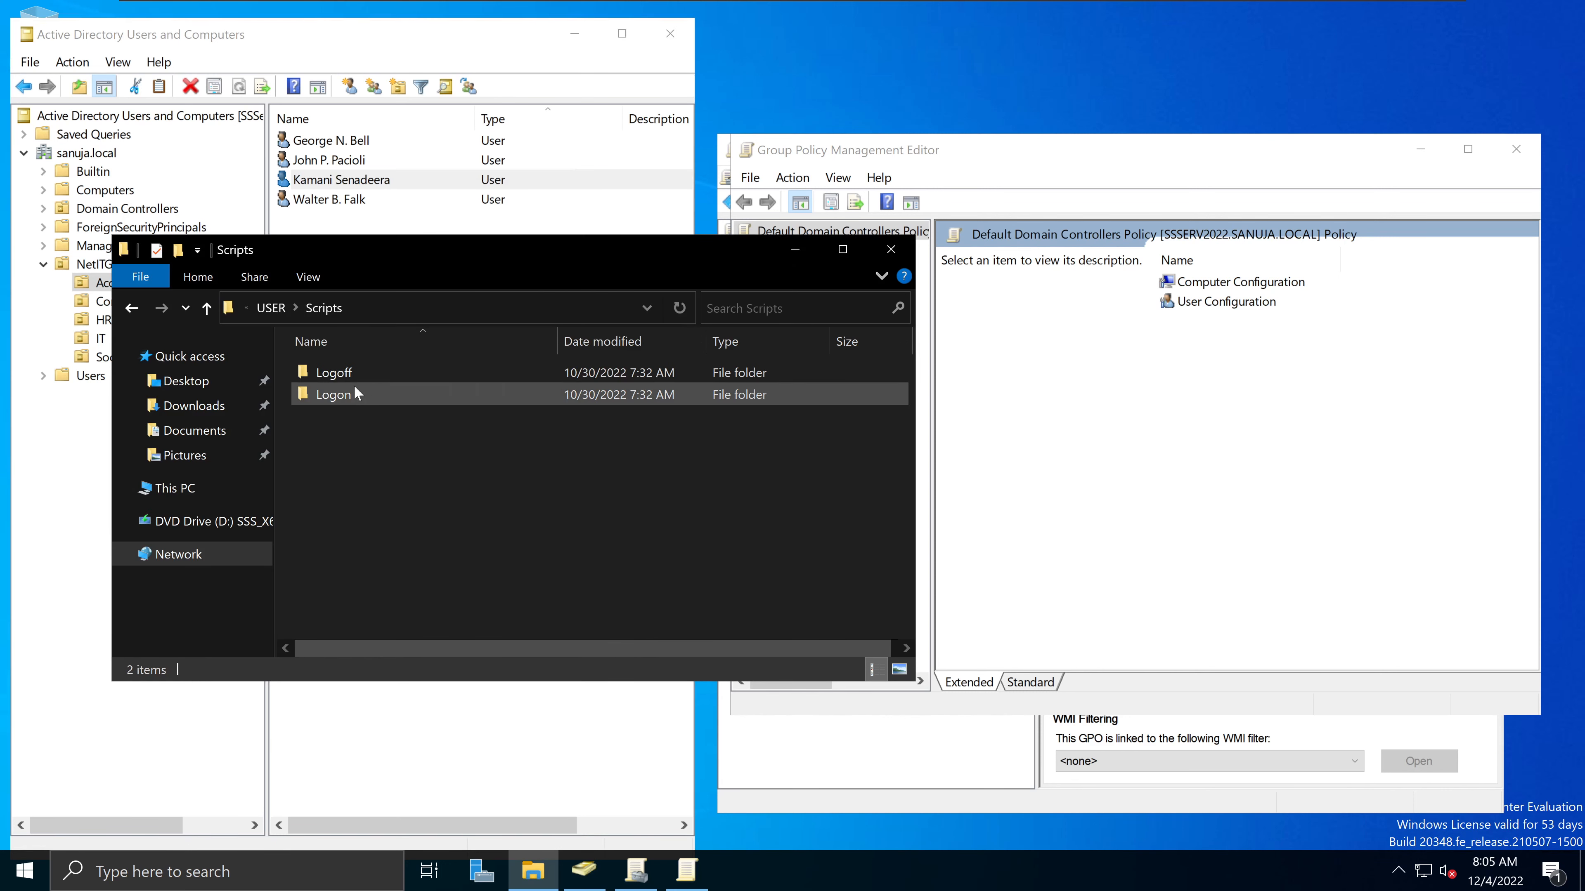
pyautogui.click(945, 162)
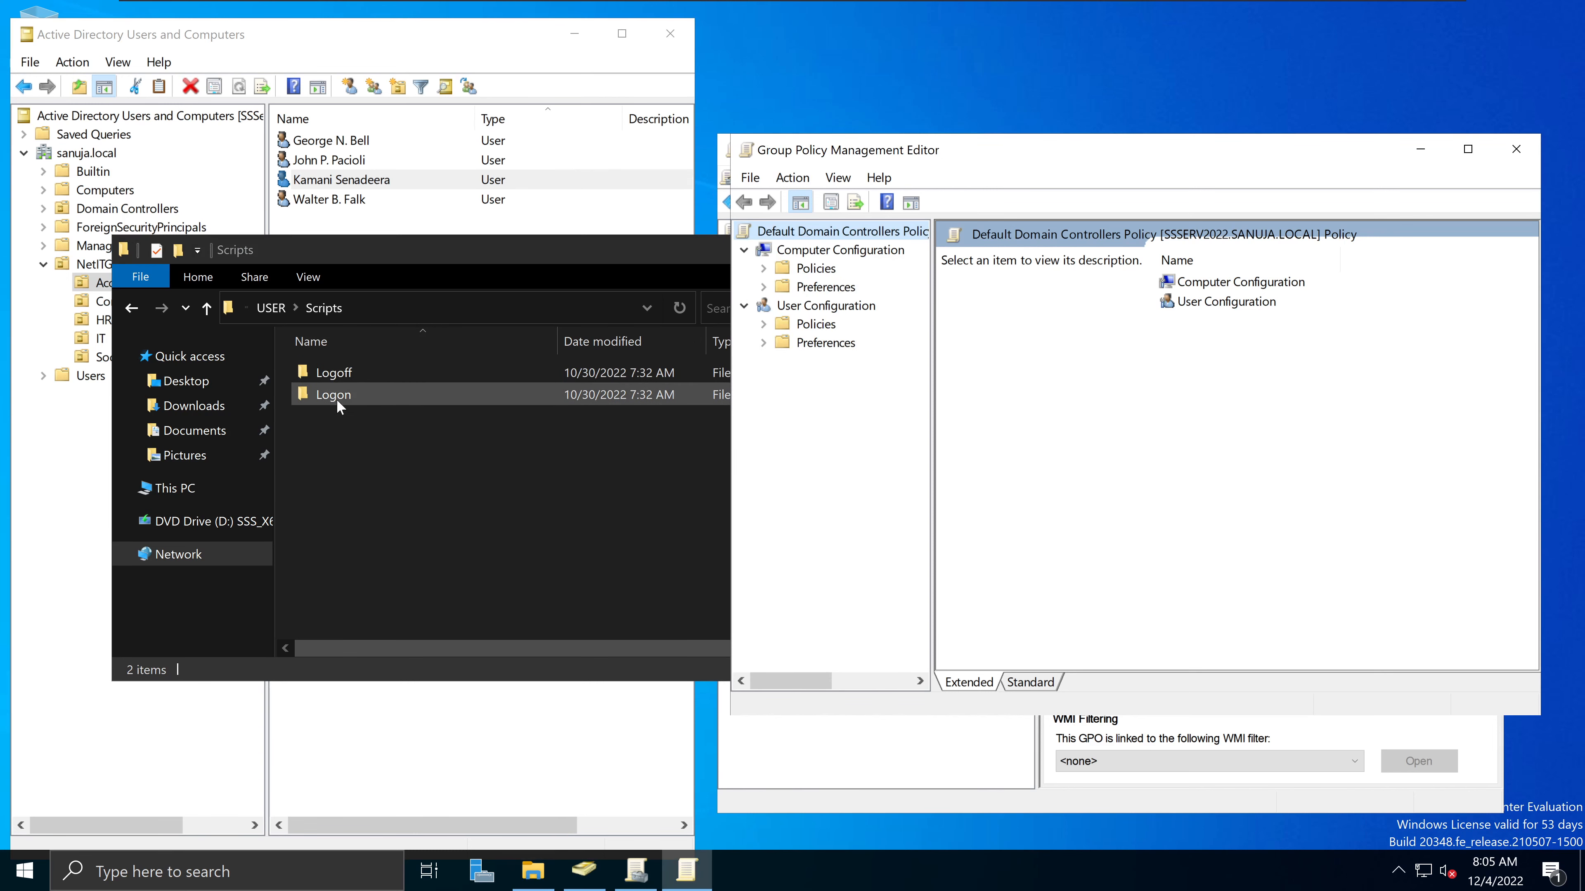
pyautogui.click(396, 303)
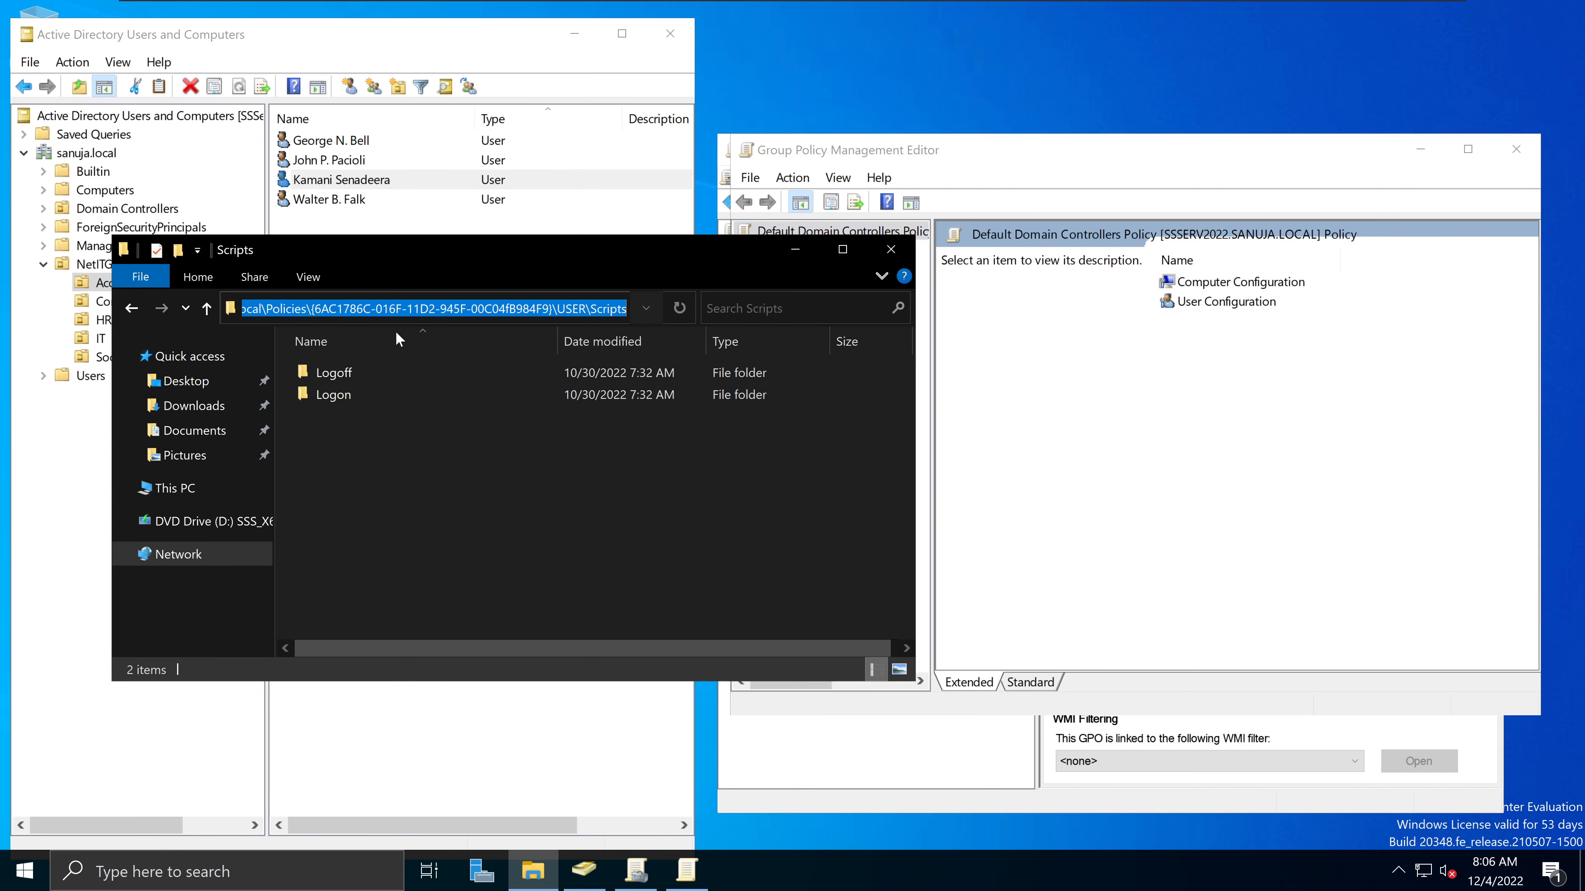
pyautogui.doubleClick(354, 394)
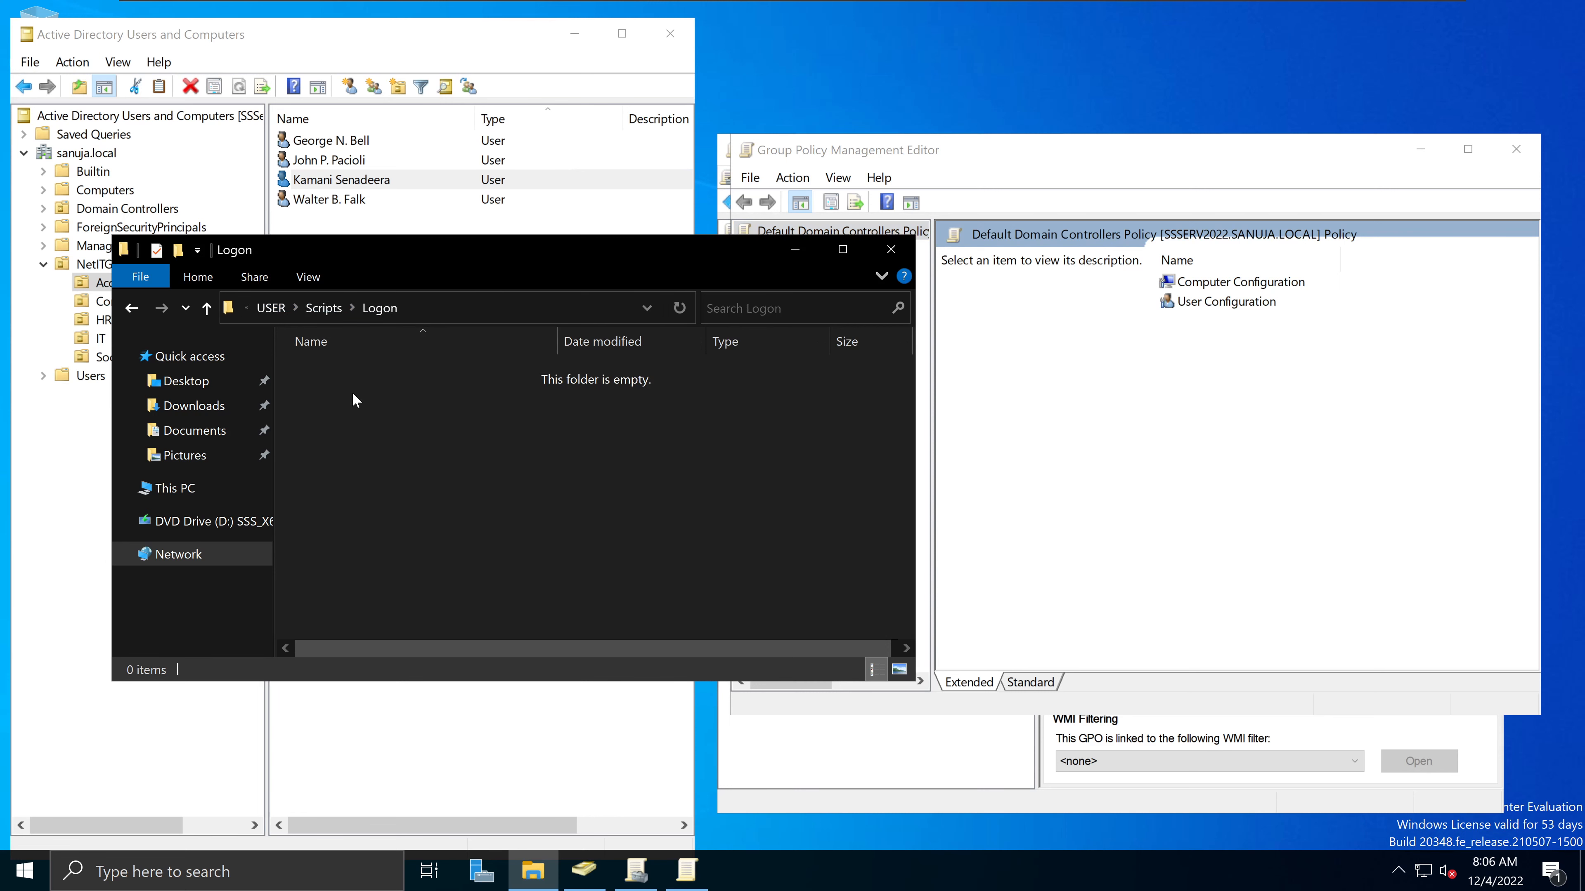
# Review the same Accounting user's profile path, logon script and home folder settings again, and close the properties.
pyautogui.click(337, 181)
pyautogui.rightClick(338, 182)
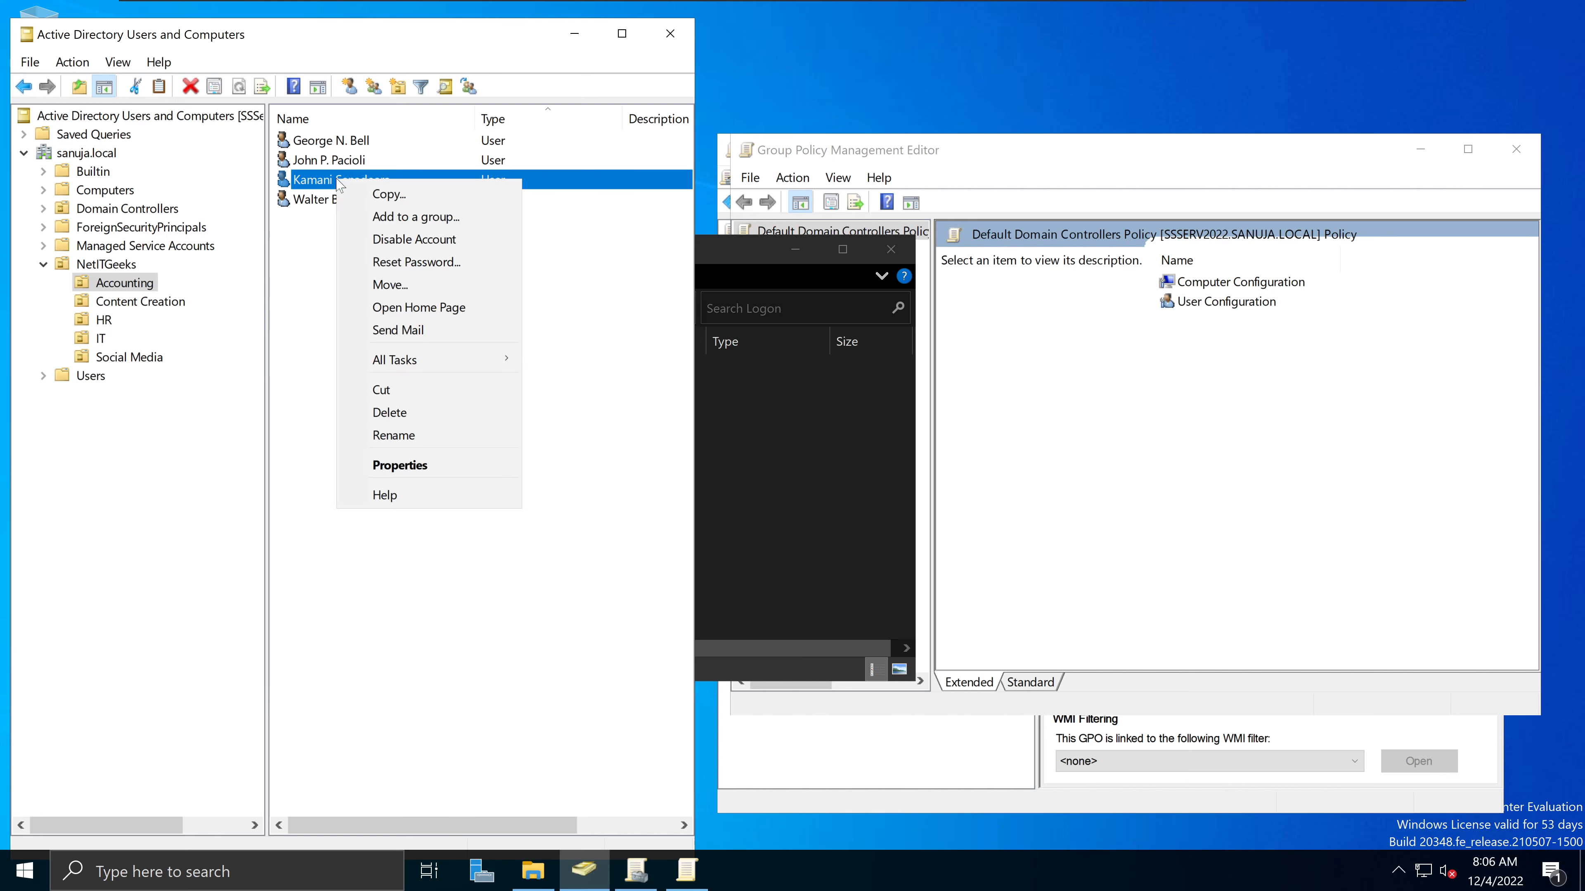
pyautogui.click(436, 465)
pyautogui.click(367, 251)
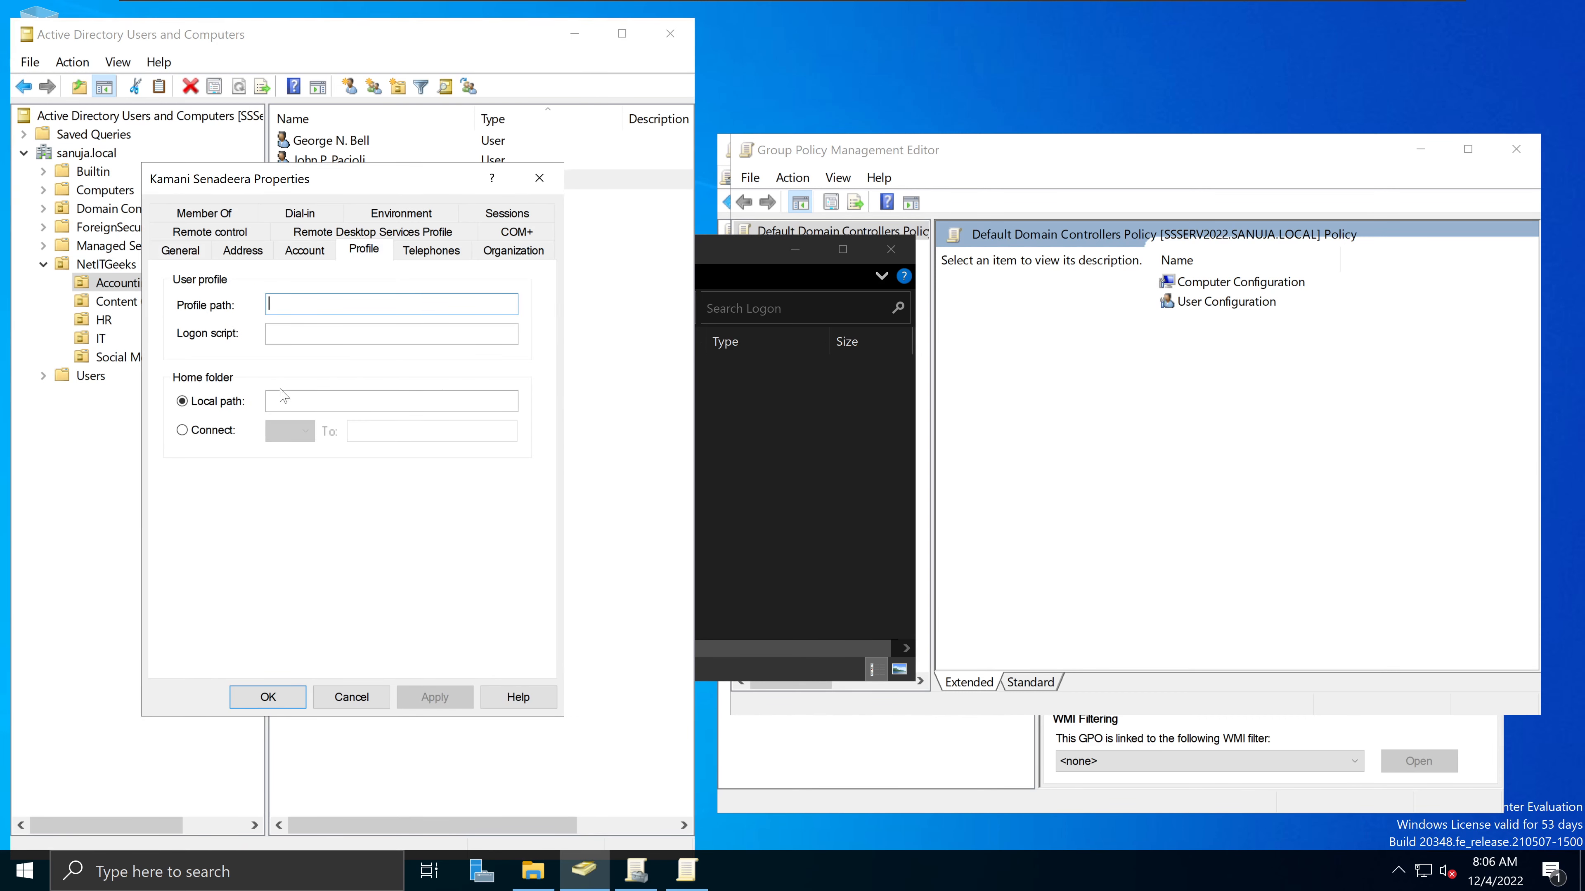
pyautogui.click(539, 178)
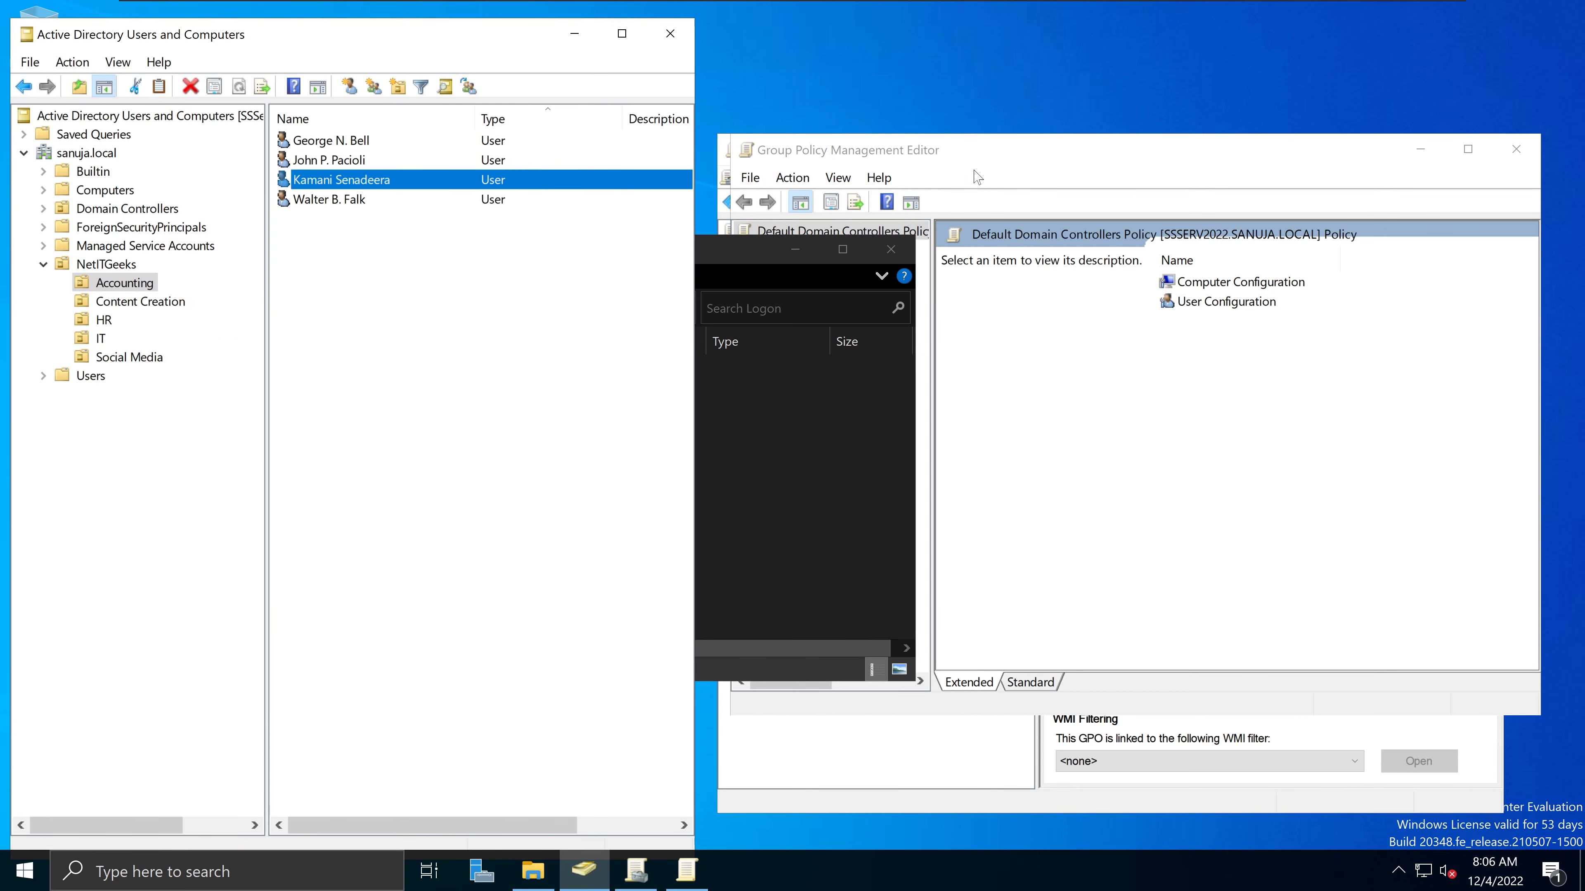
# Go back up to the sysvol Policies folder in File Explorer, and close File Explorer and the Group Policy Management Editor.
pyautogui.click(917, 159)
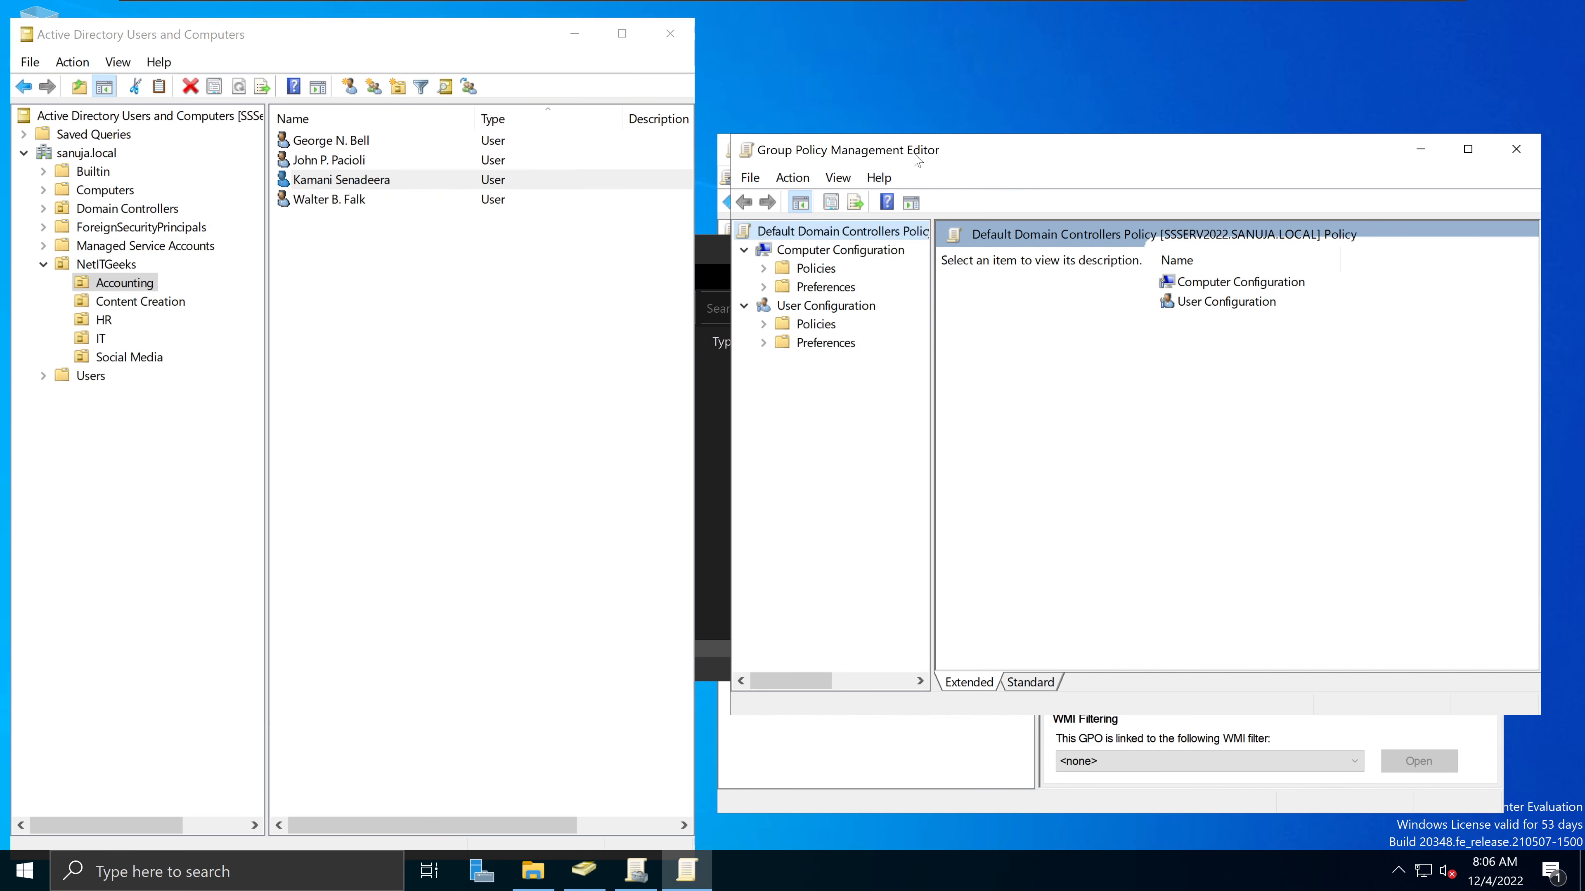
pyautogui.click(714, 453)
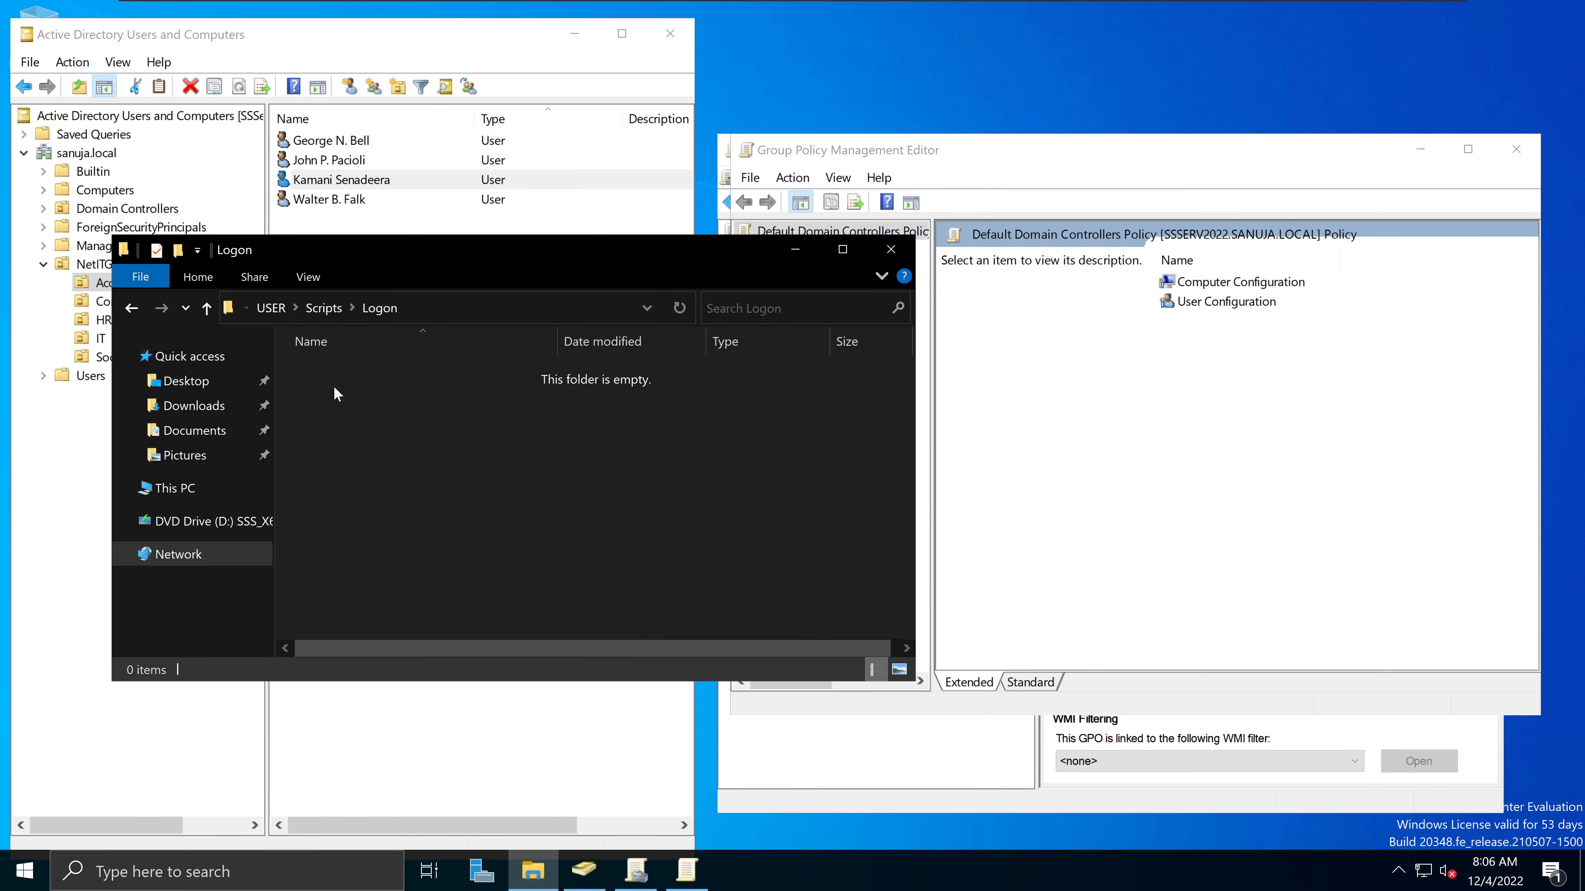
pyautogui.click(271, 308)
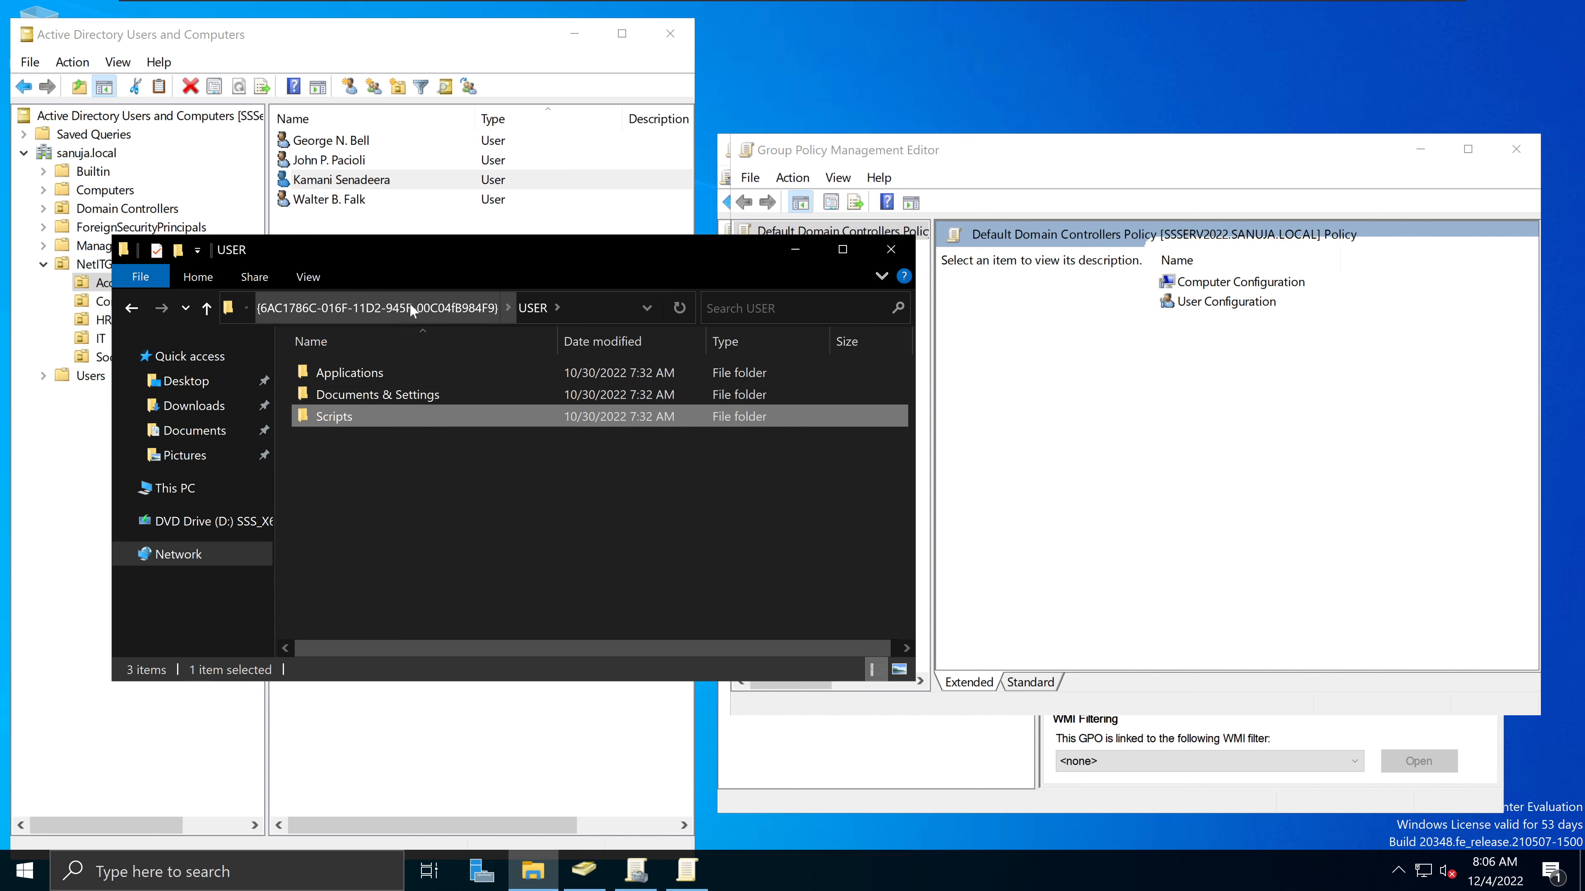
pyautogui.click(410, 304)
pyautogui.click(277, 309)
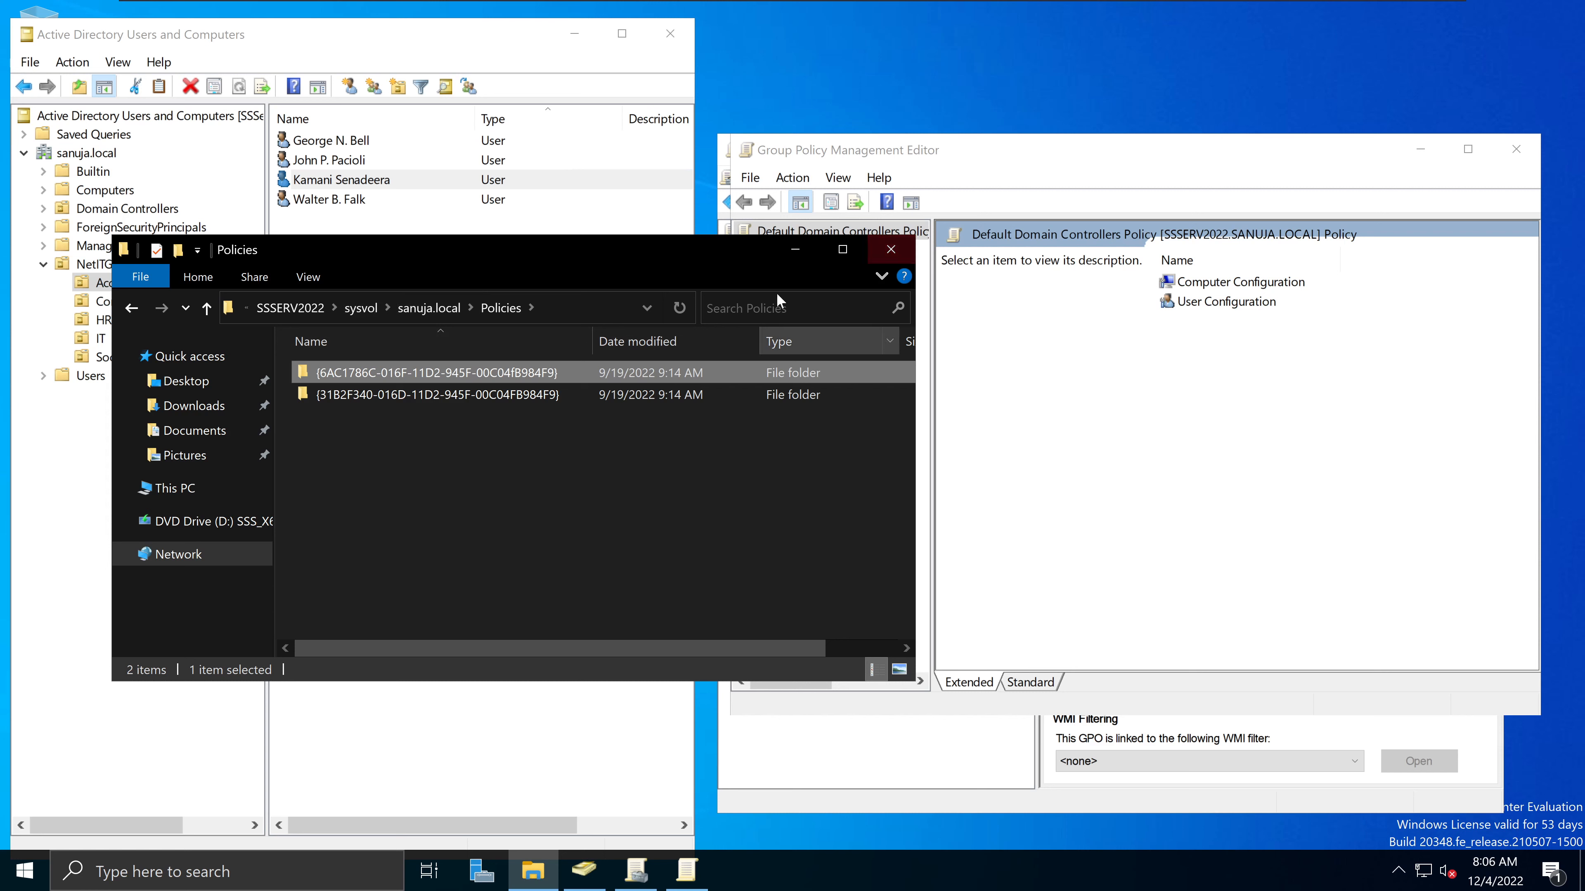
pyautogui.click(891, 250)
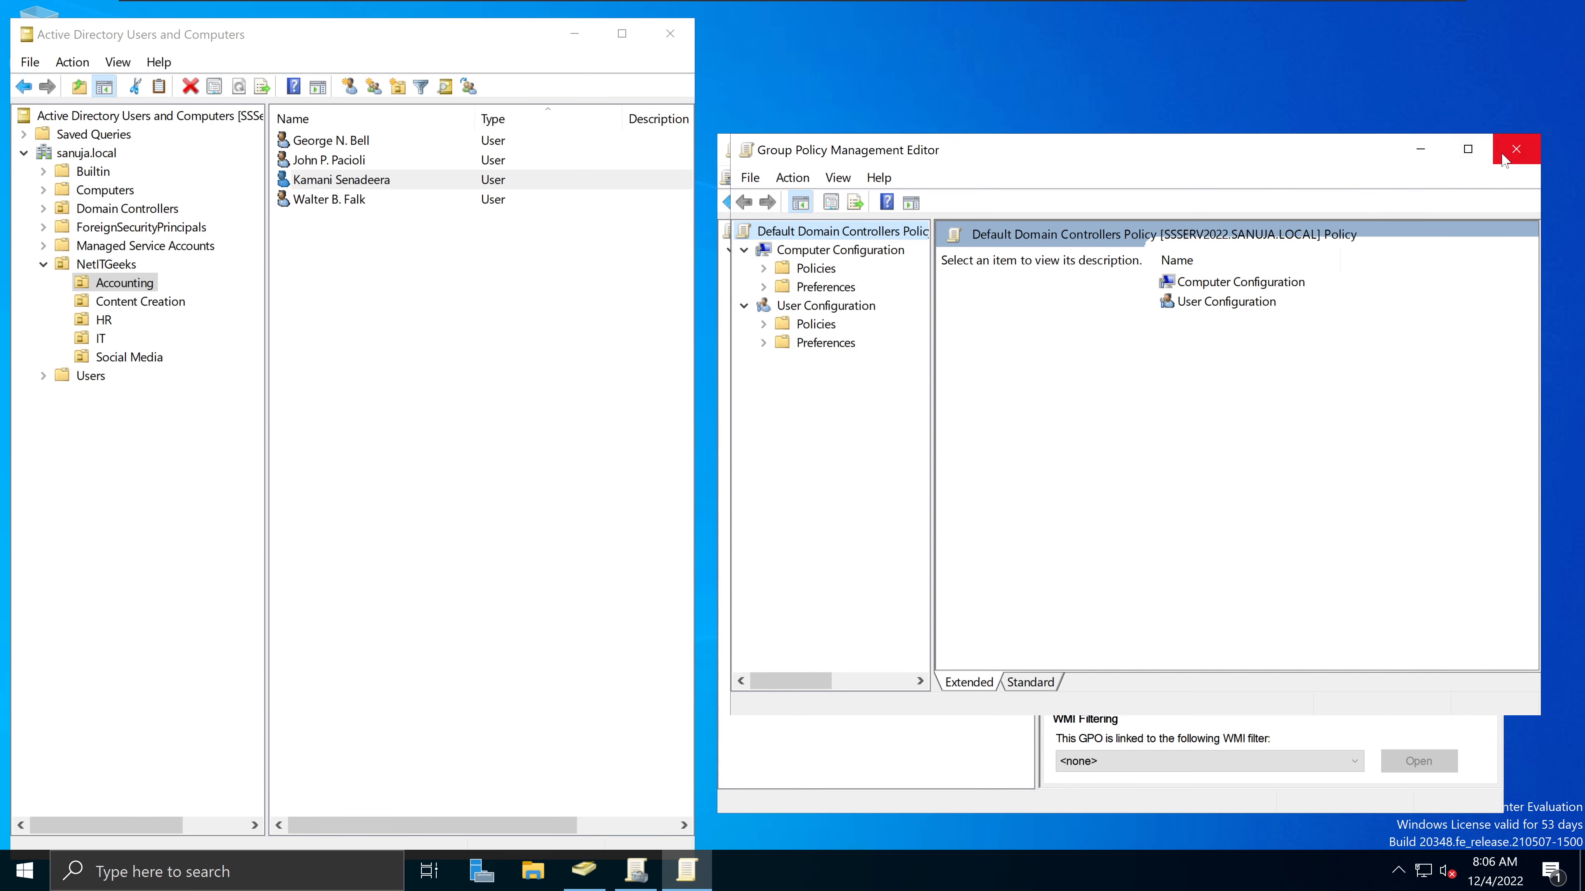
pyautogui.click(1517, 149)
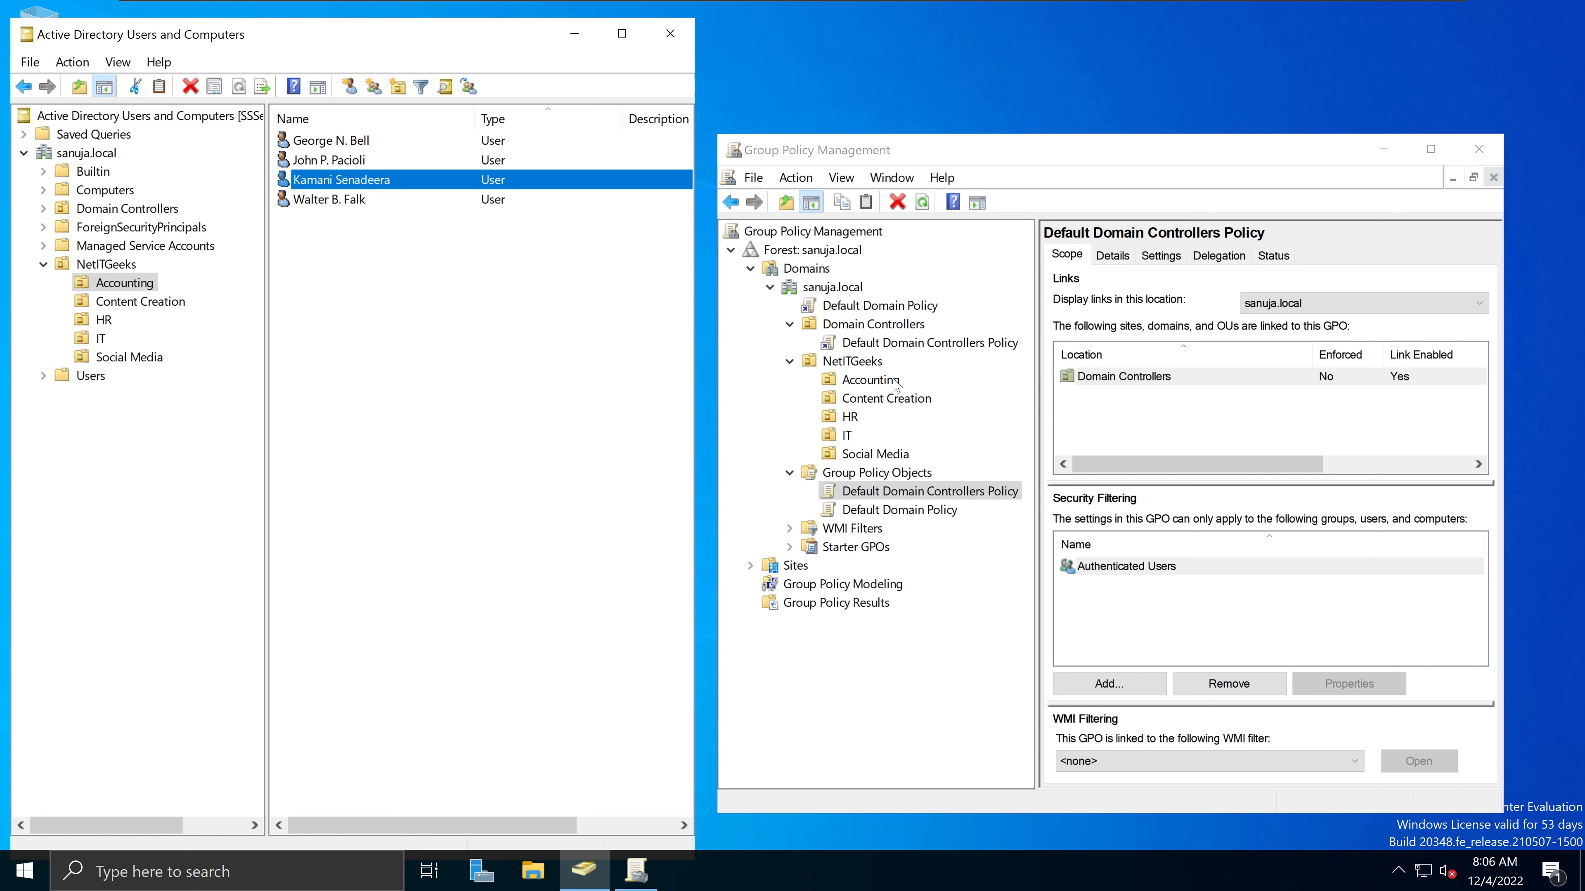
# Select the IT organizational unit under NetITGeeks in Group Policy Management and maximize the console window.
pyautogui.click(847, 436)
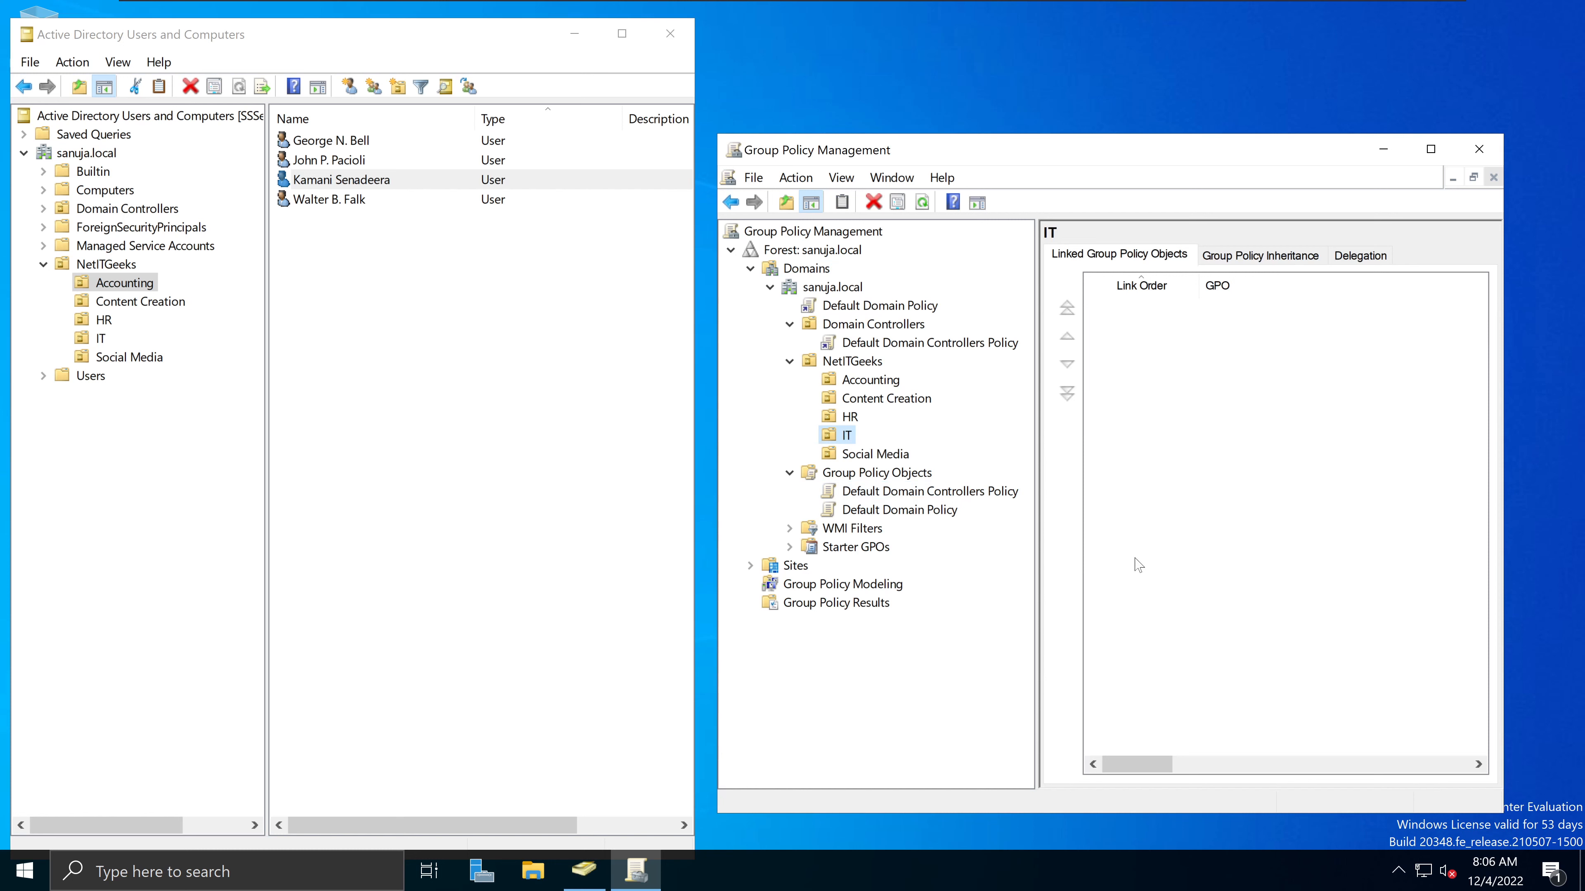
pyautogui.click(847, 436)
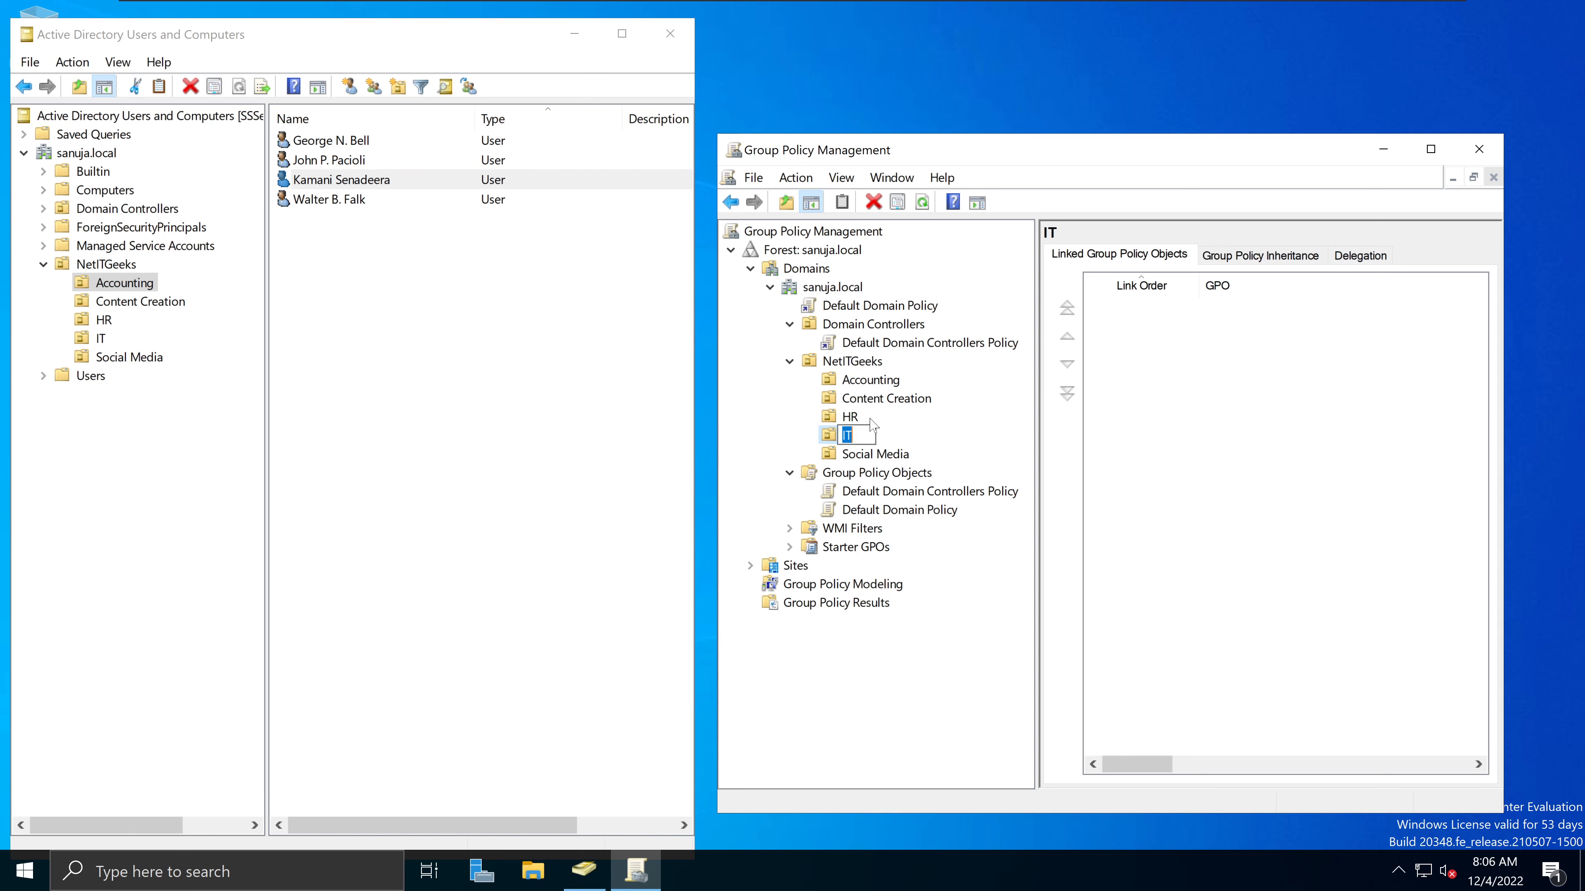
pyautogui.doubleClick(920, 155)
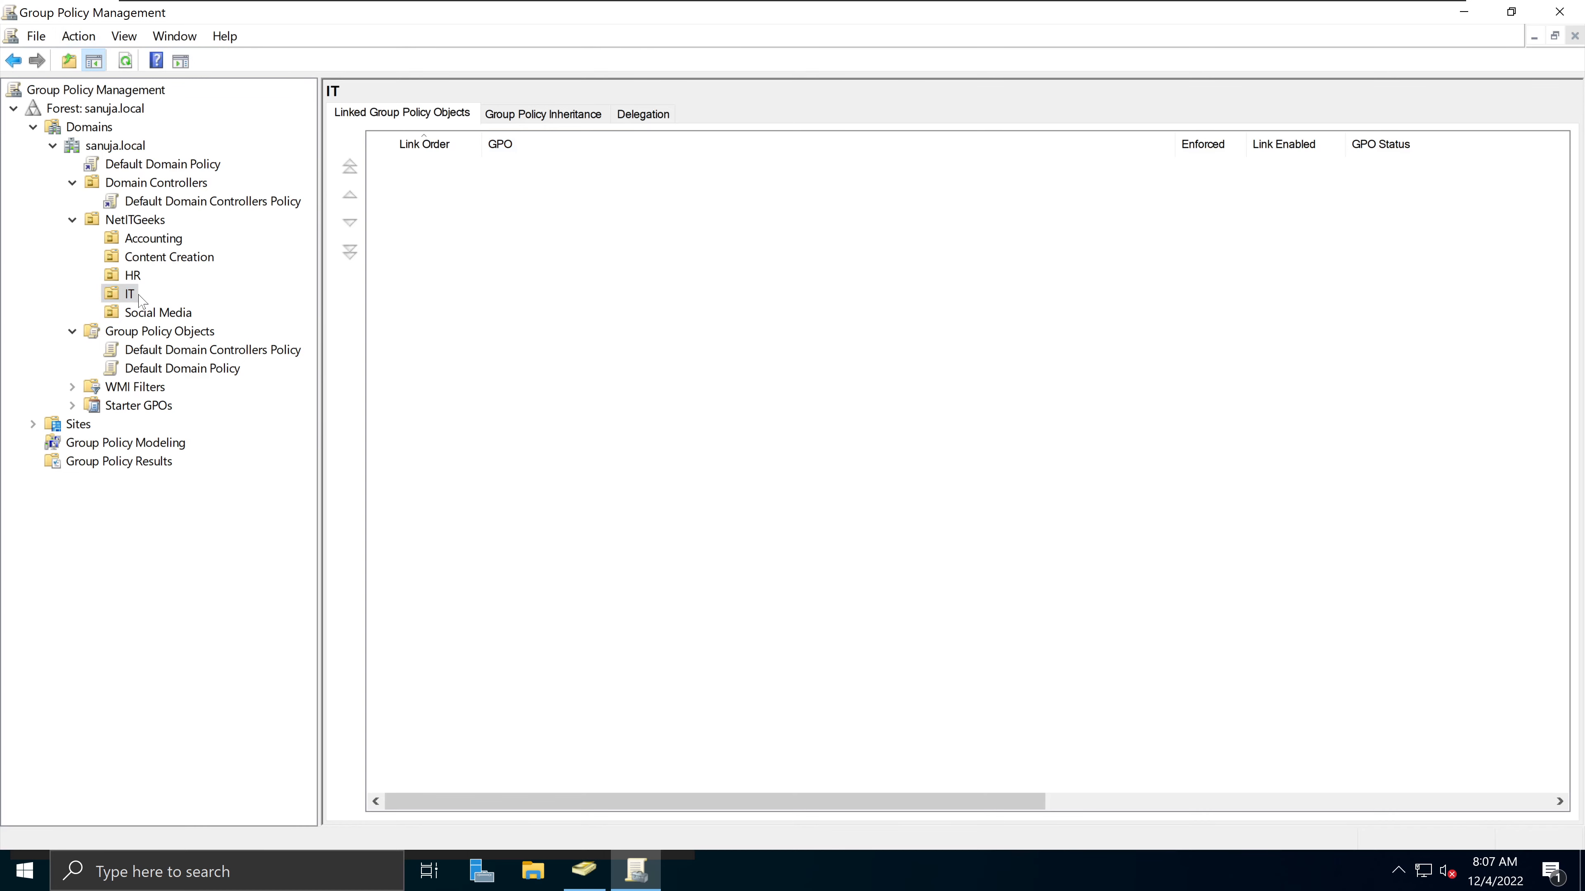
pyautogui.rightClick(124, 300)
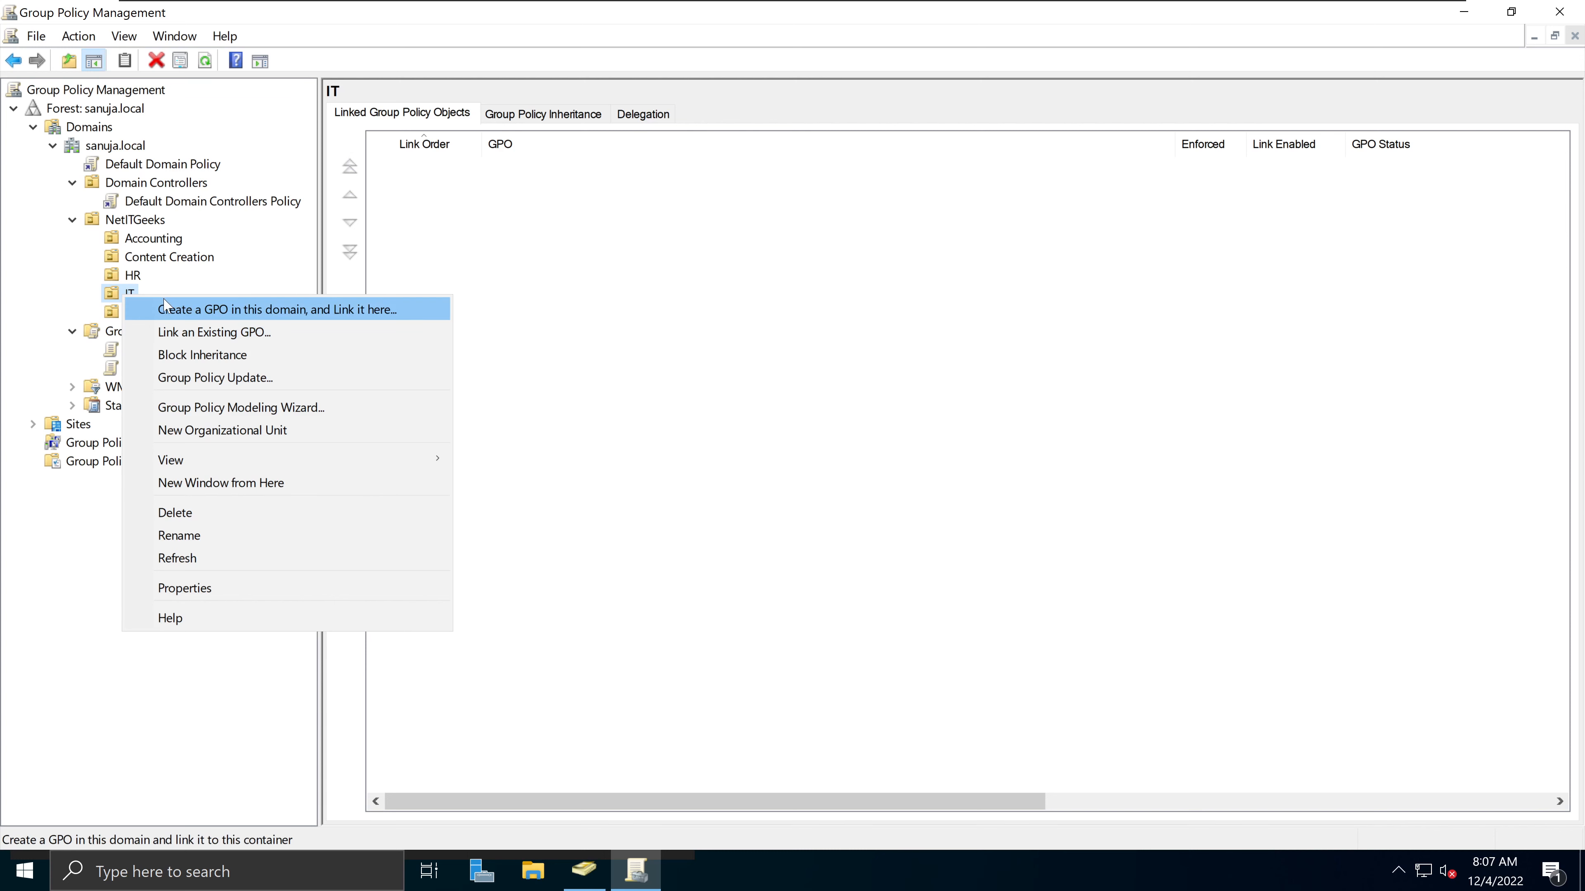
pyautogui.click(54, 307)
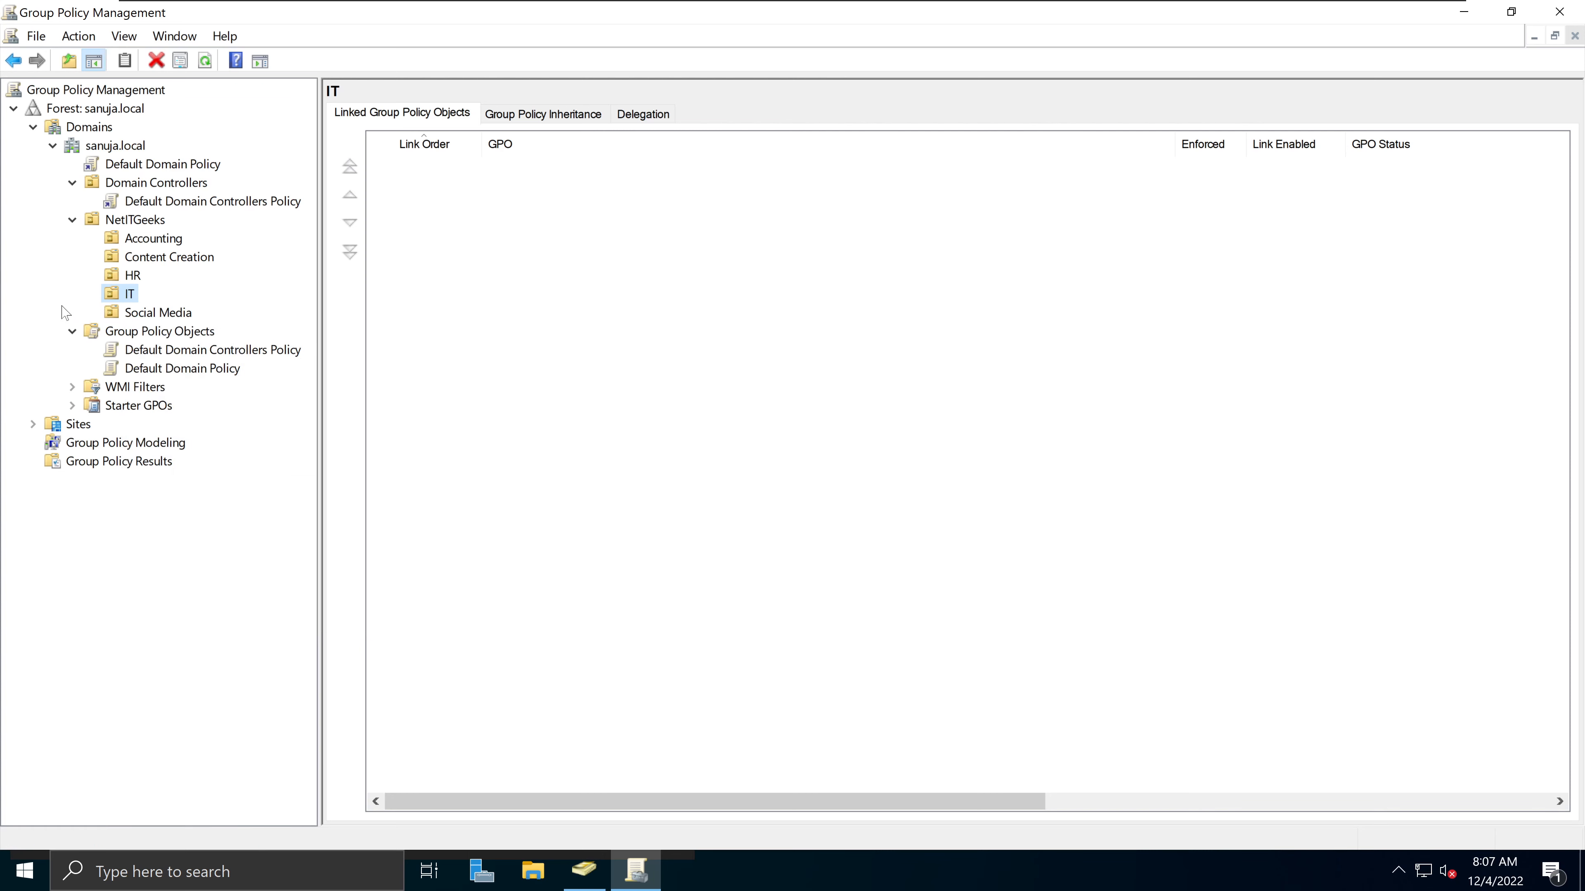
pyautogui.click(186, 337)
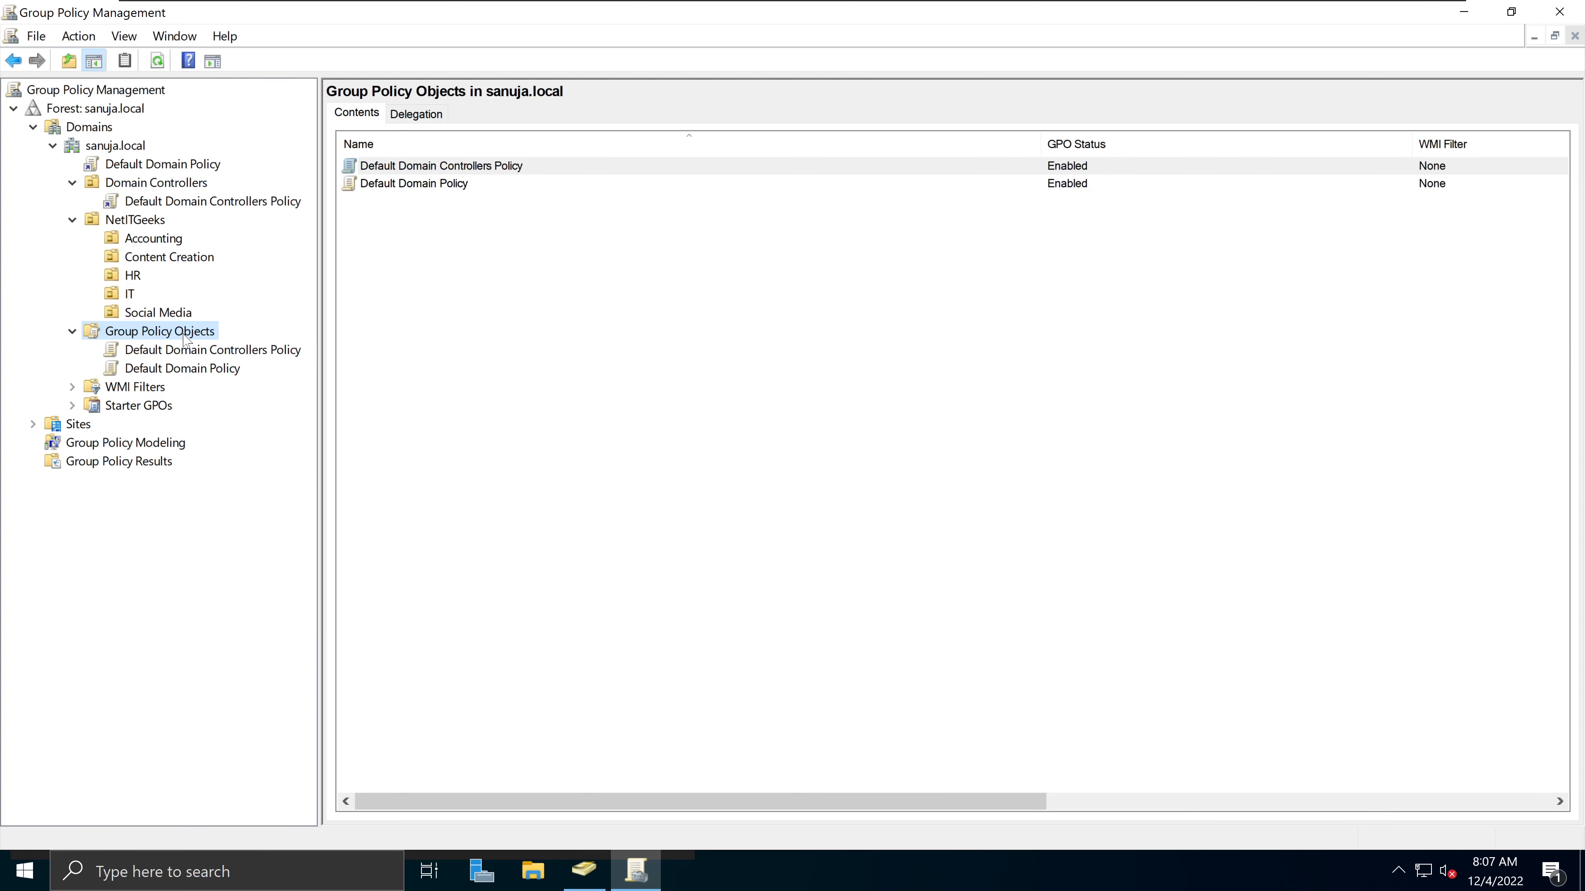
pyautogui.rightClick(186, 339)
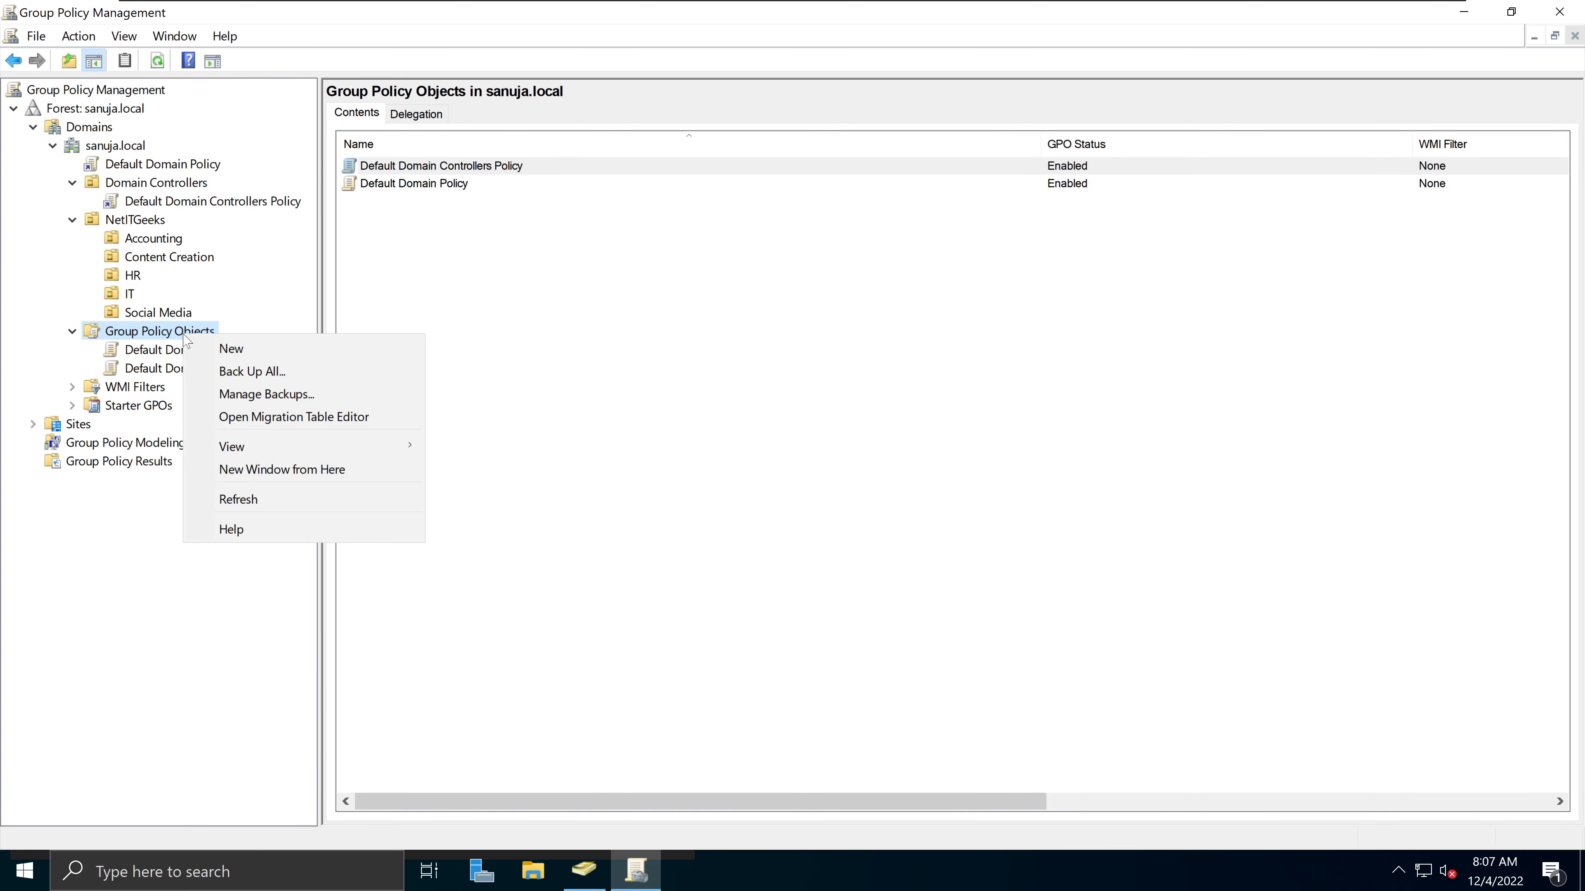
pyautogui.click(226, 350)
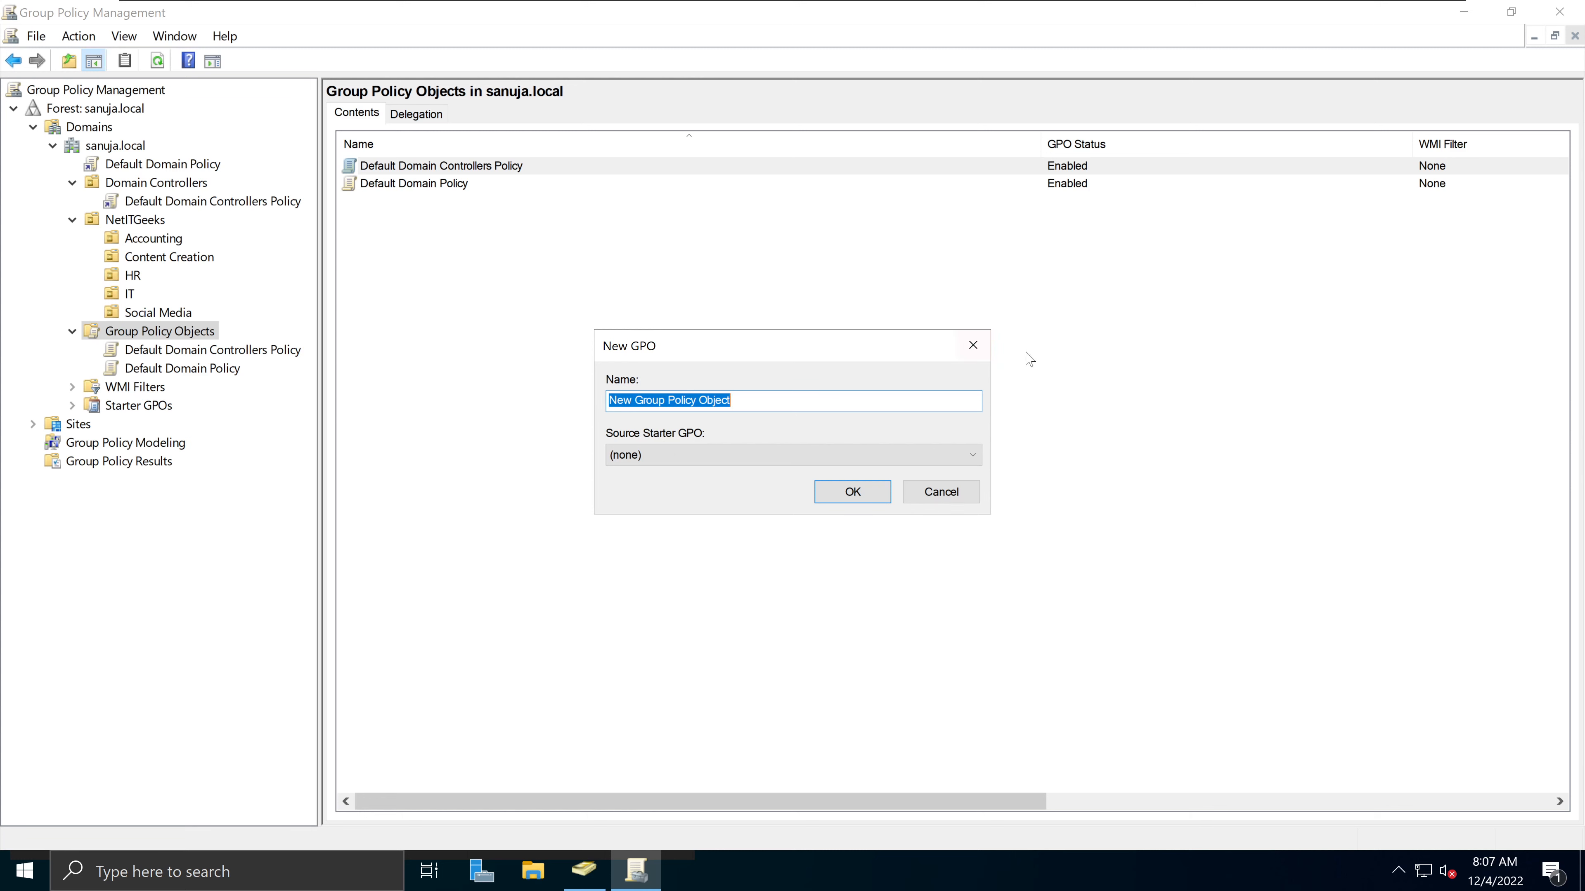
pyautogui.click(973, 345)
# Create a GPO named IT Default Policy linked to the IT organizational unit, with the source starter GPO set to (none).
pyautogui.click(114, 300)
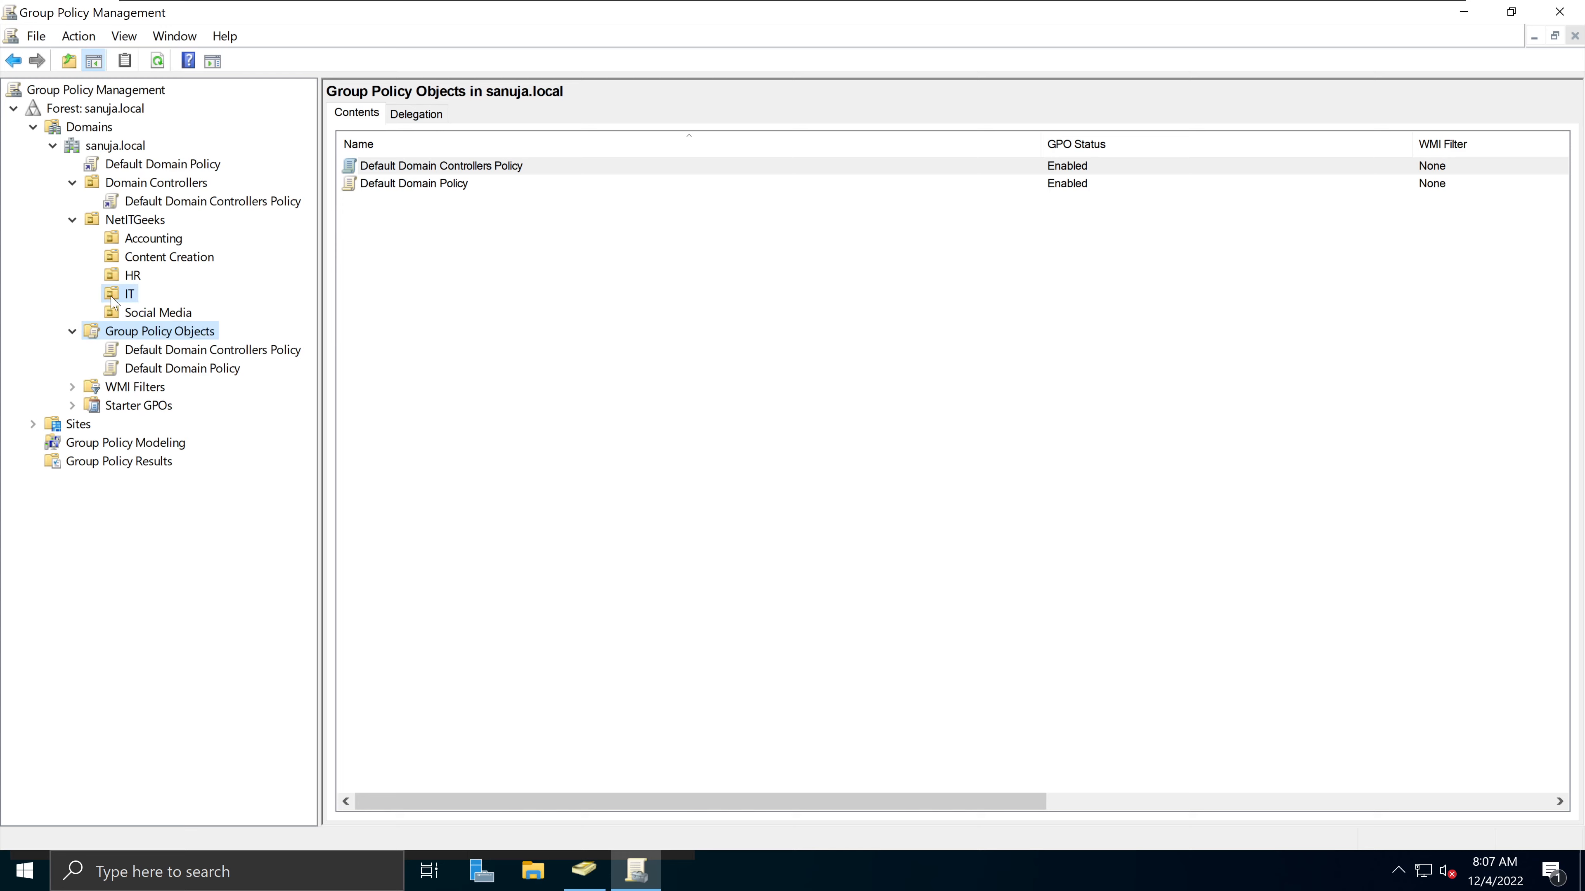
pyautogui.rightClick(117, 300)
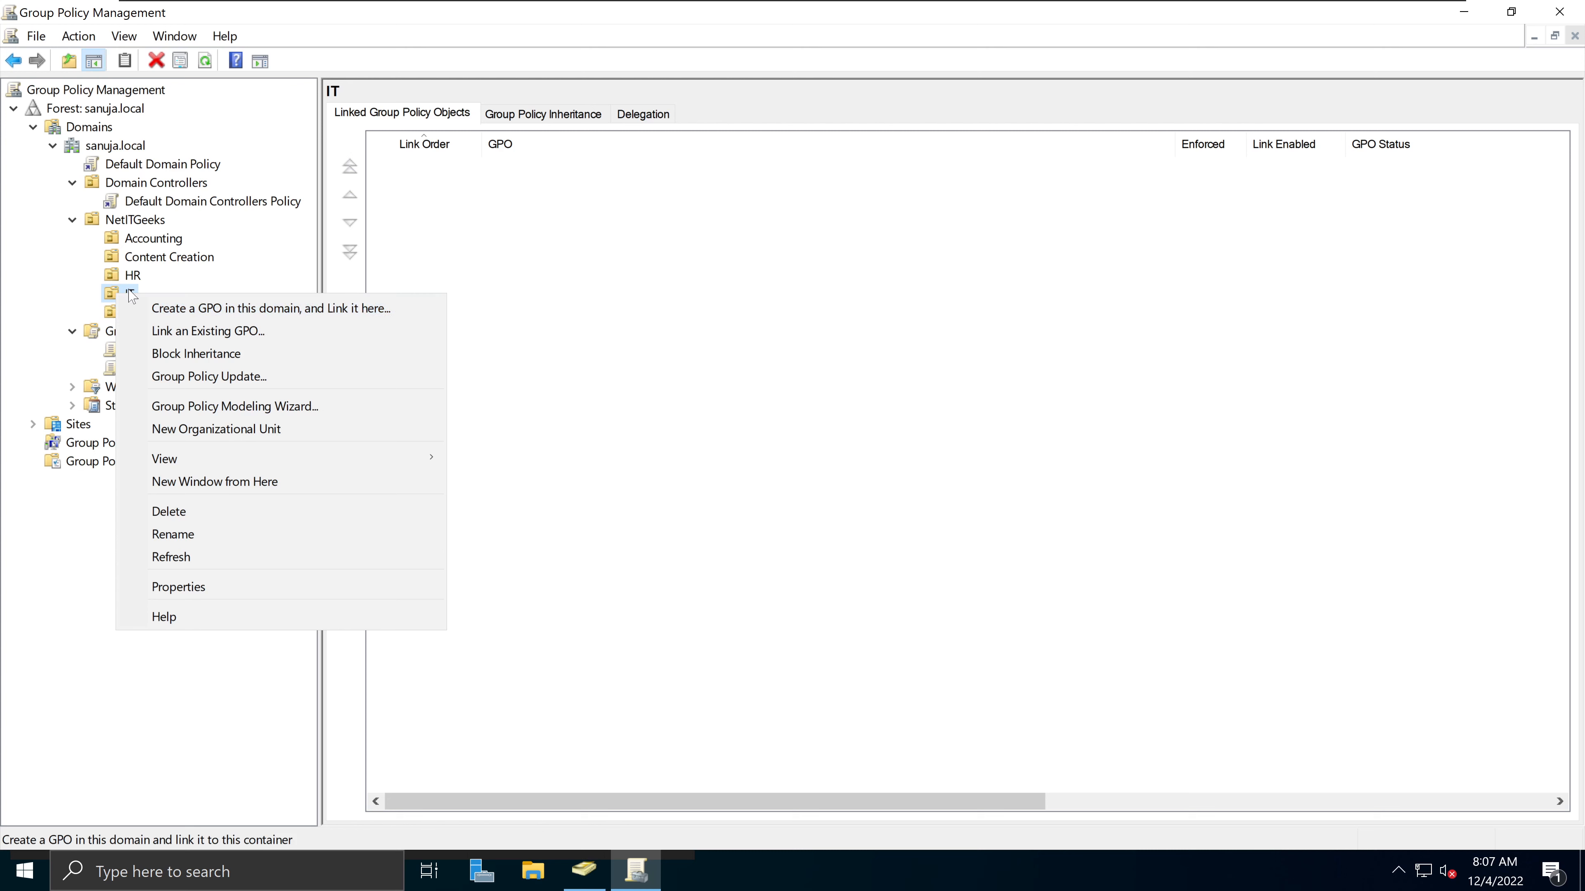
pyautogui.click(206, 313)
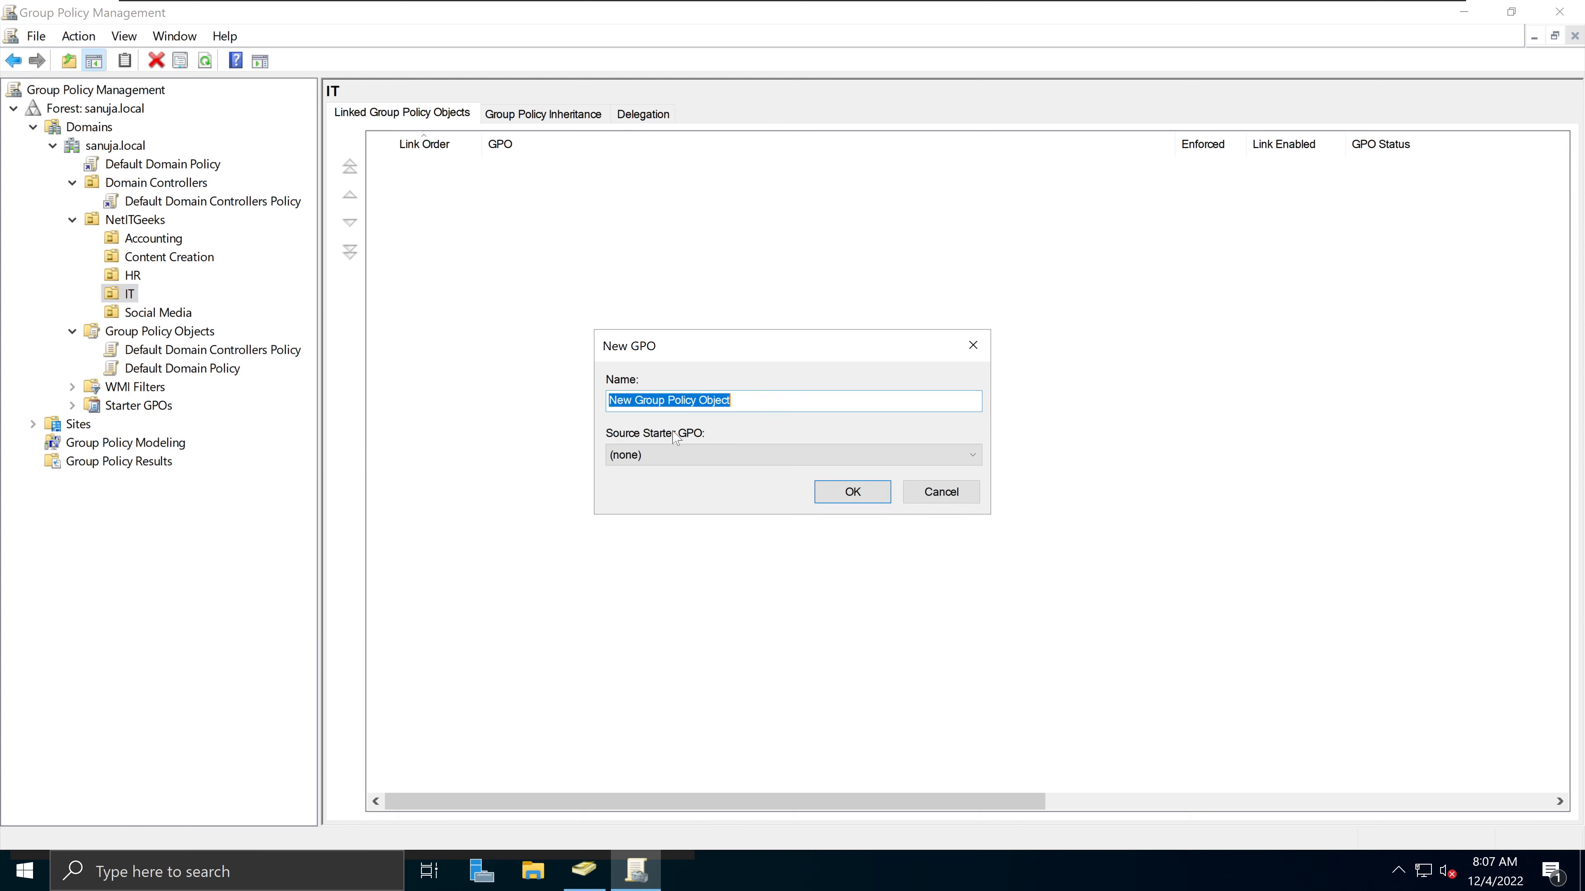
pyautogui.click(745, 401)
pyautogui.moveTo(743, 401); pyautogui.dragTo(494, 406)
pyautogui.write('IT Default Policy')
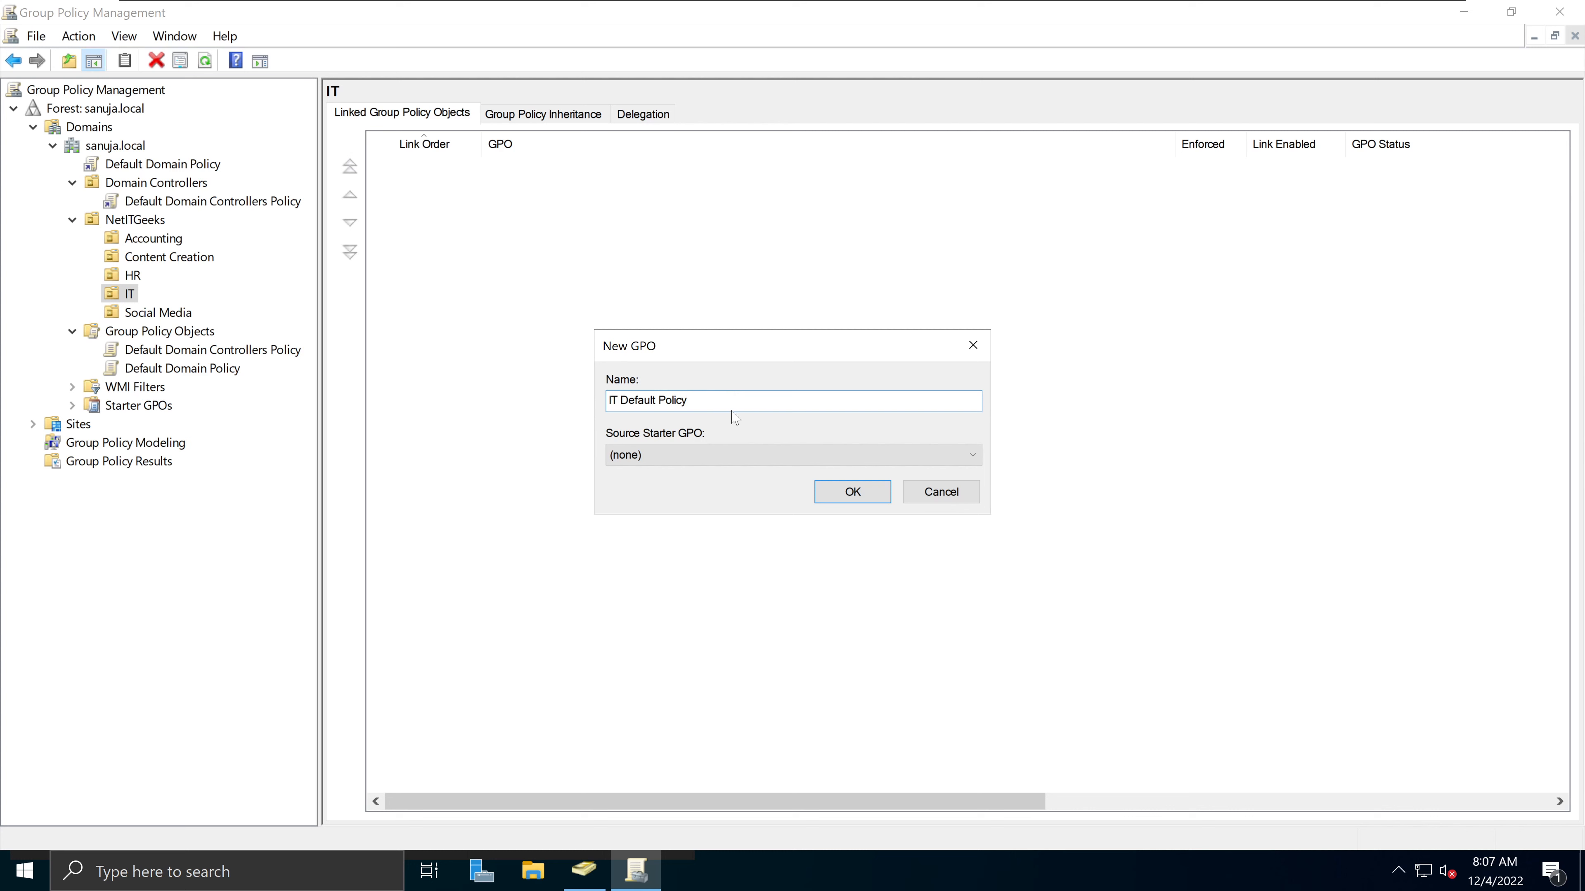
pyautogui.click(761, 454)
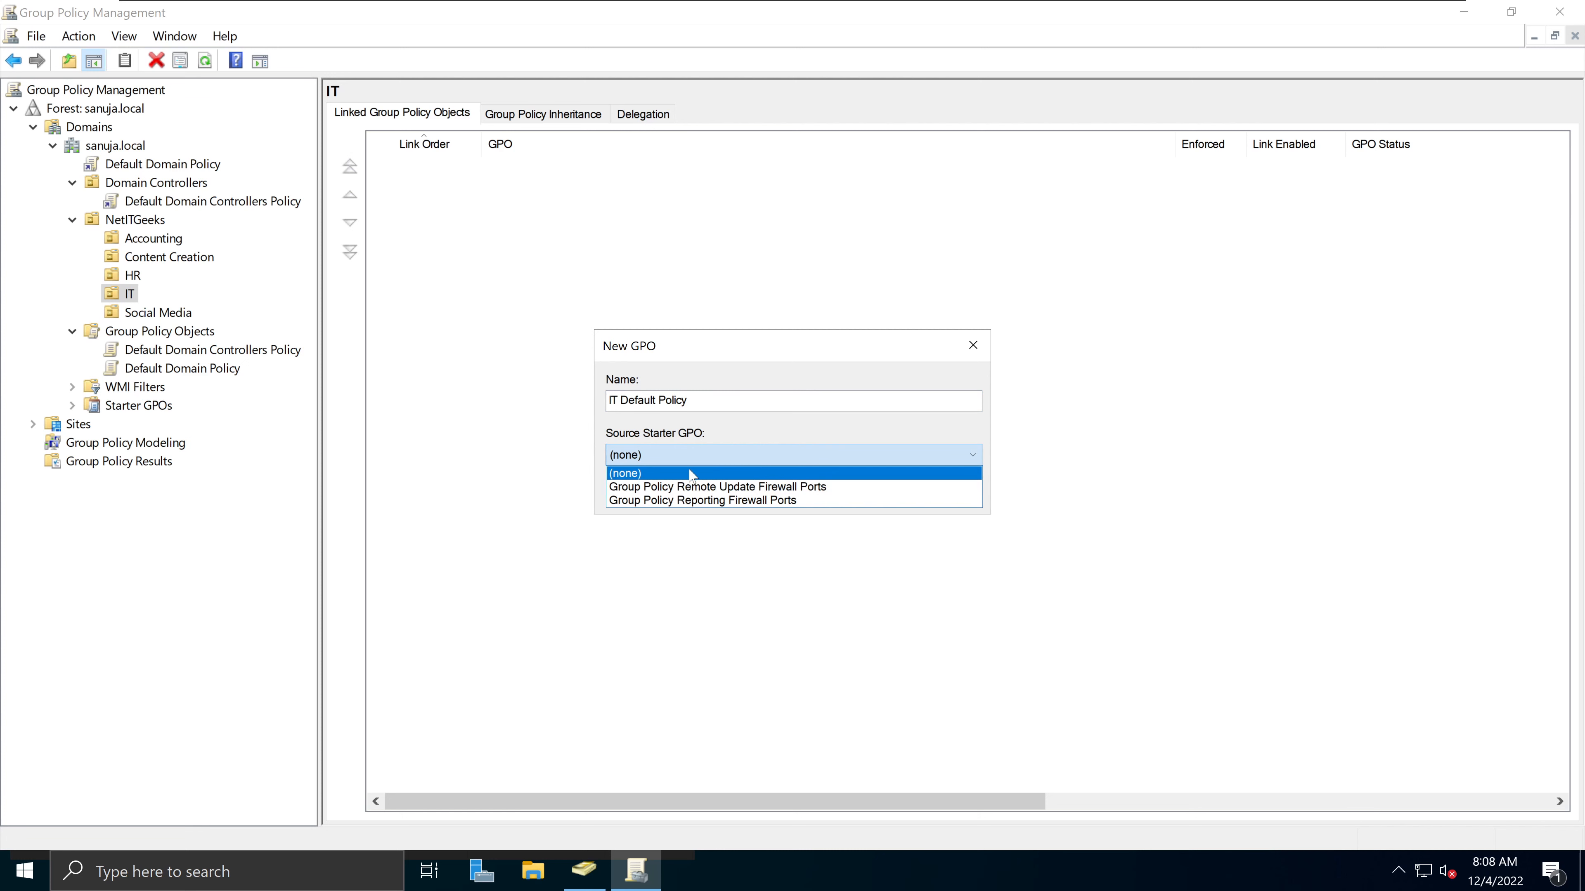
pyautogui.click(662, 475)
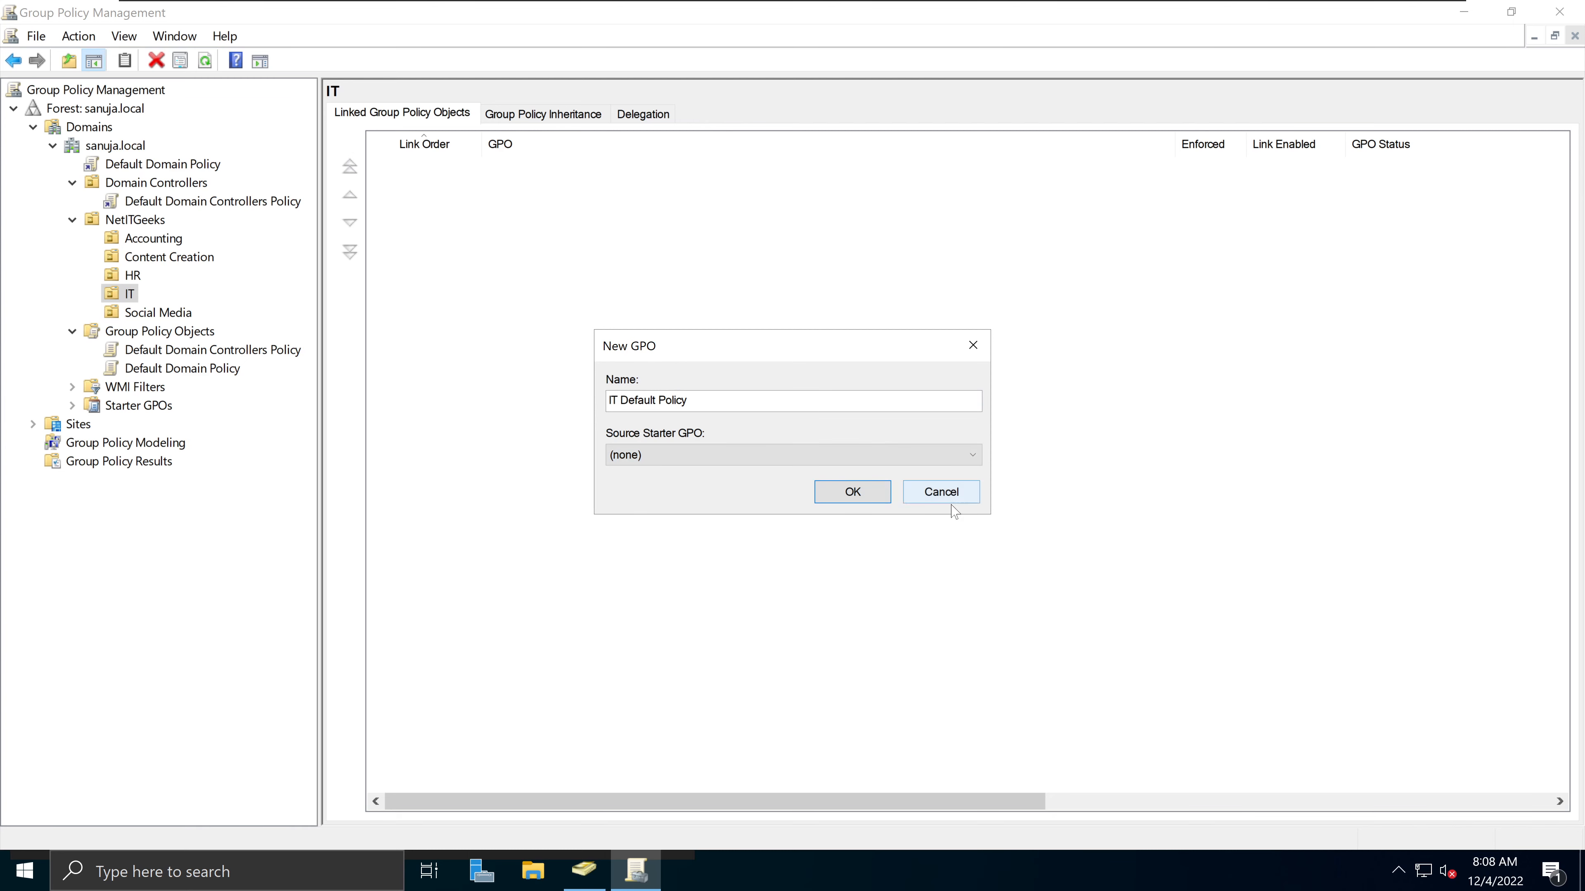
pyautogui.click(868, 493)
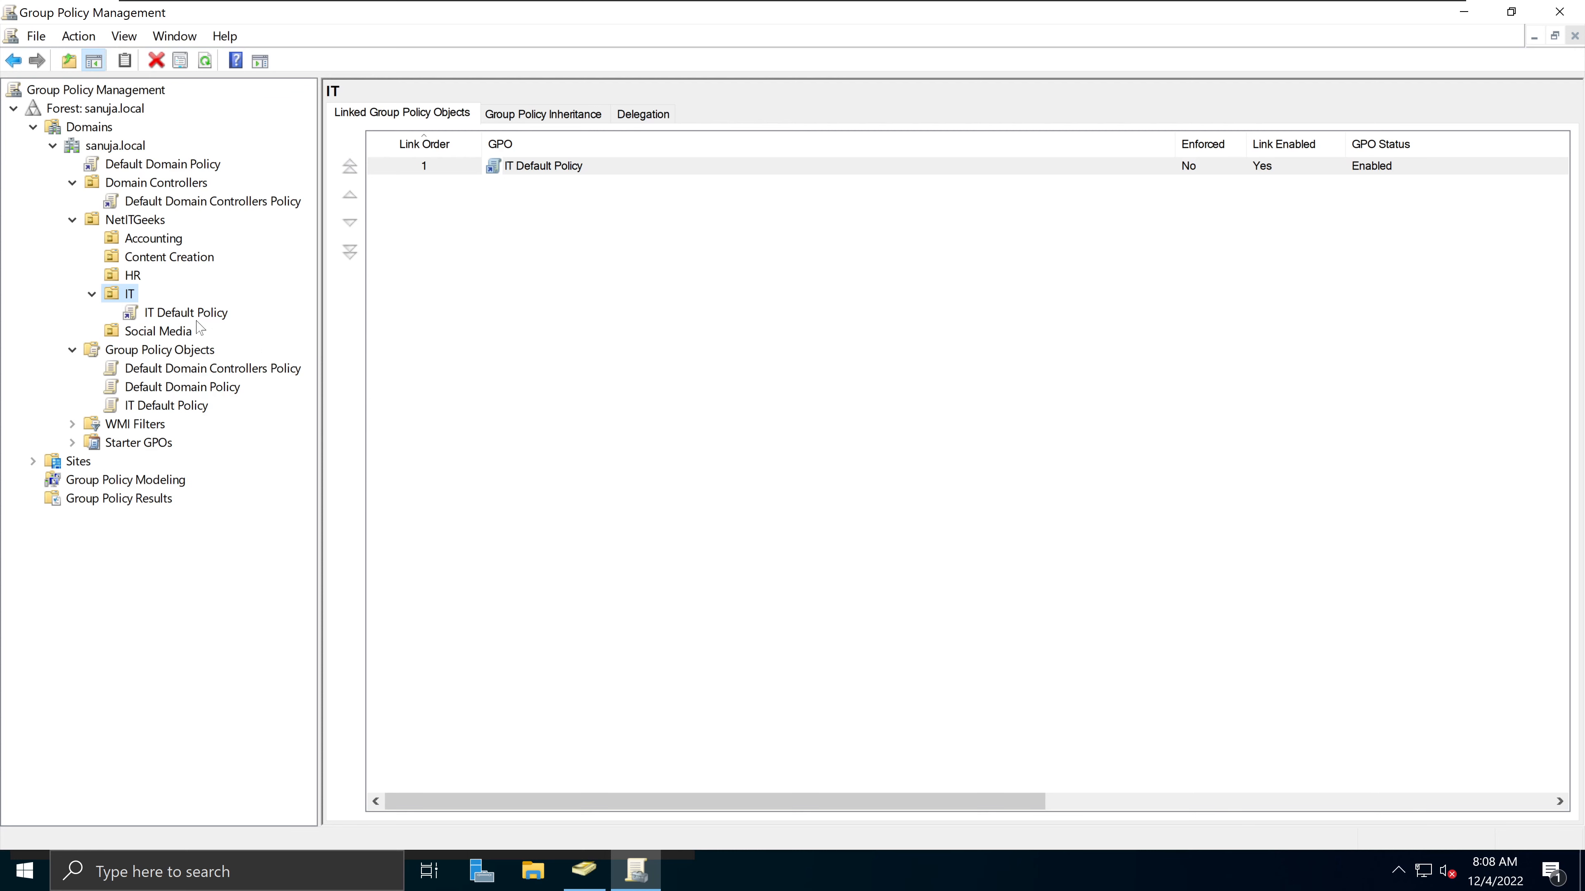
# View the scope of the IT Default Policy link, the IT unit's linked GPOs and the Group Policy Objects contents.
pyautogui.click(210, 318)
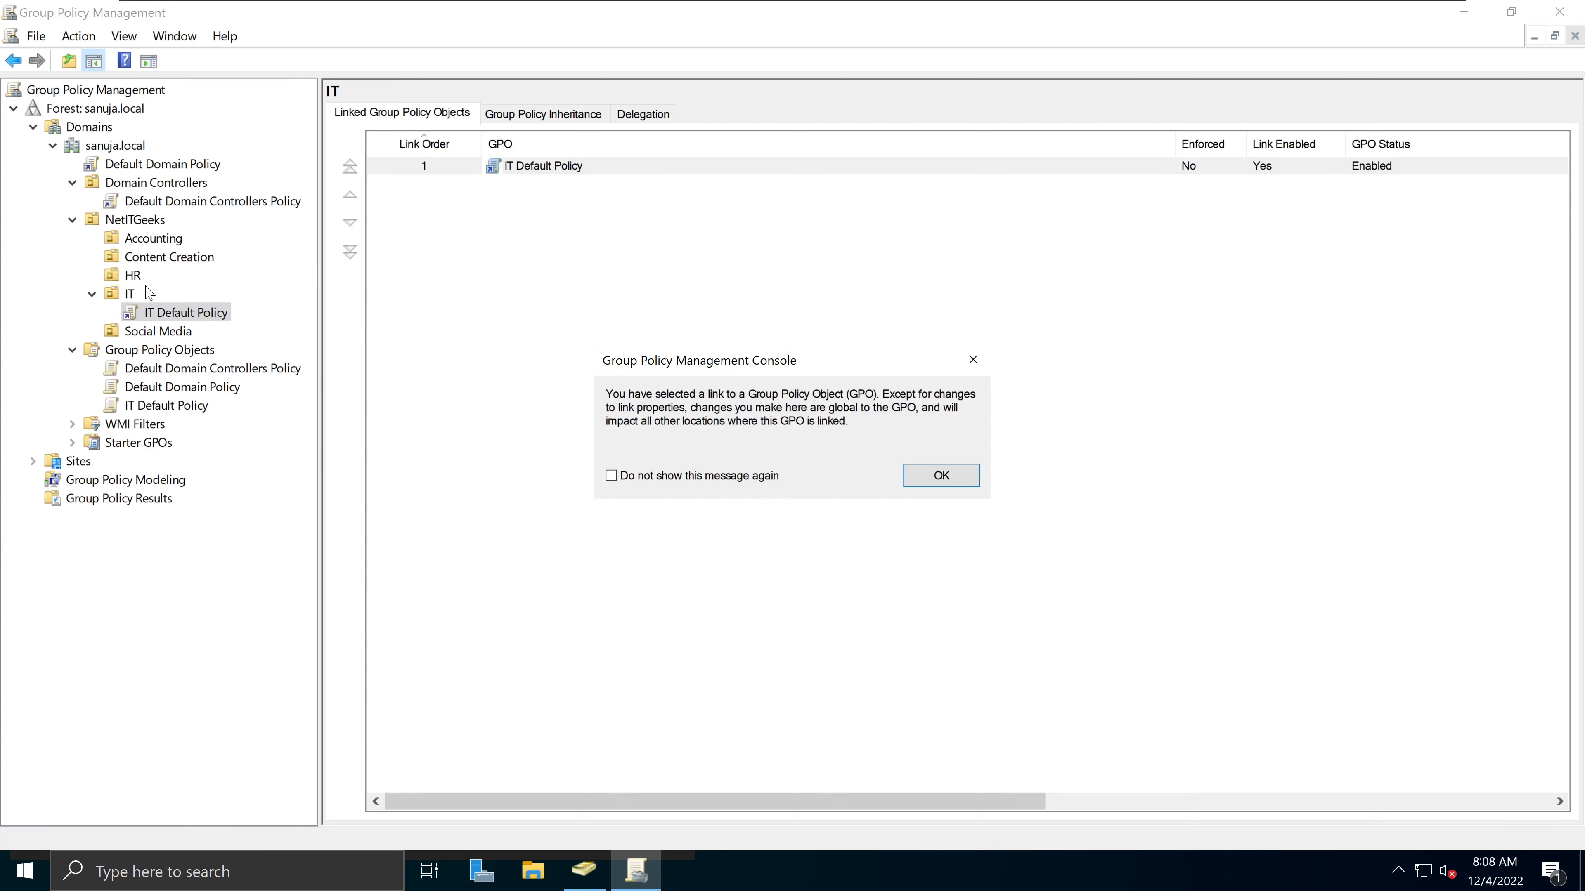
pyautogui.click(951, 480)
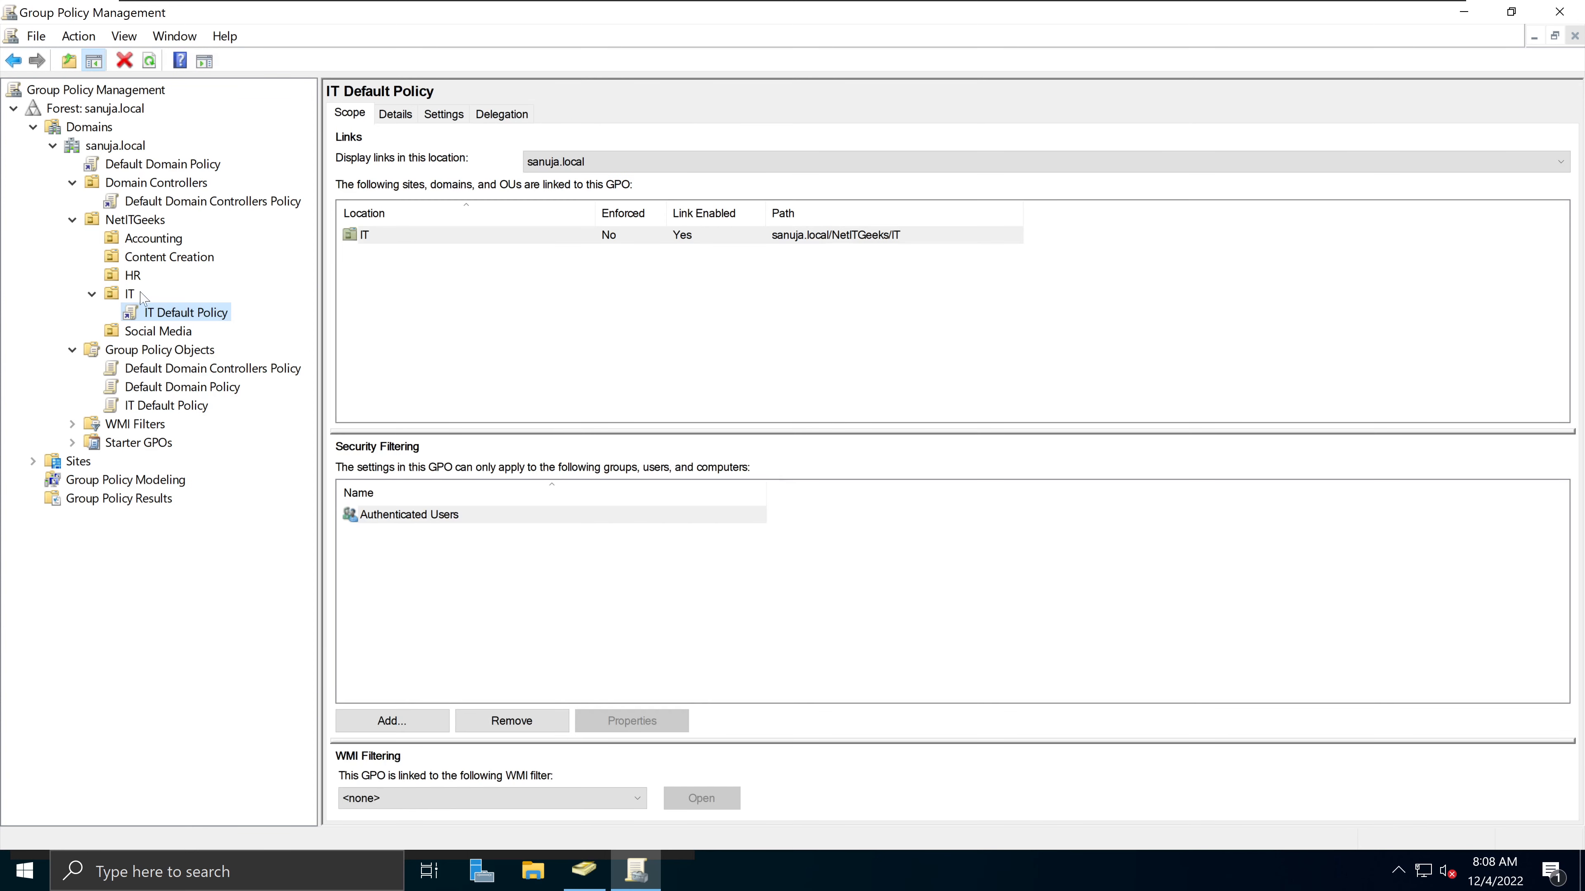
pyautogui.click(129, 294)
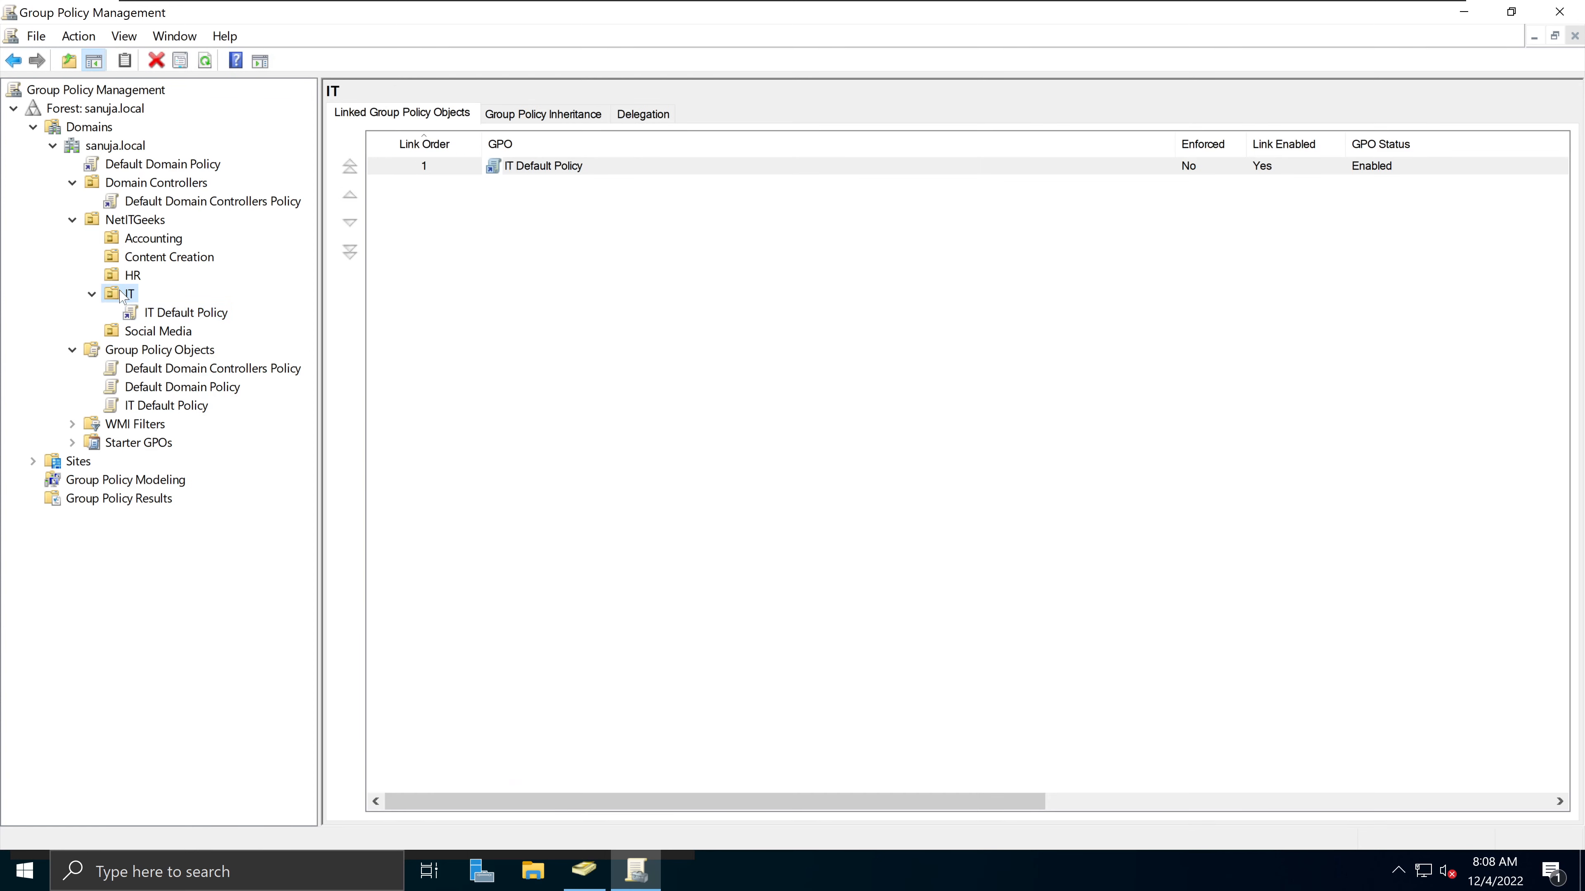
pyautogui.click(181, 407)
pyautogui.click(196, 352)
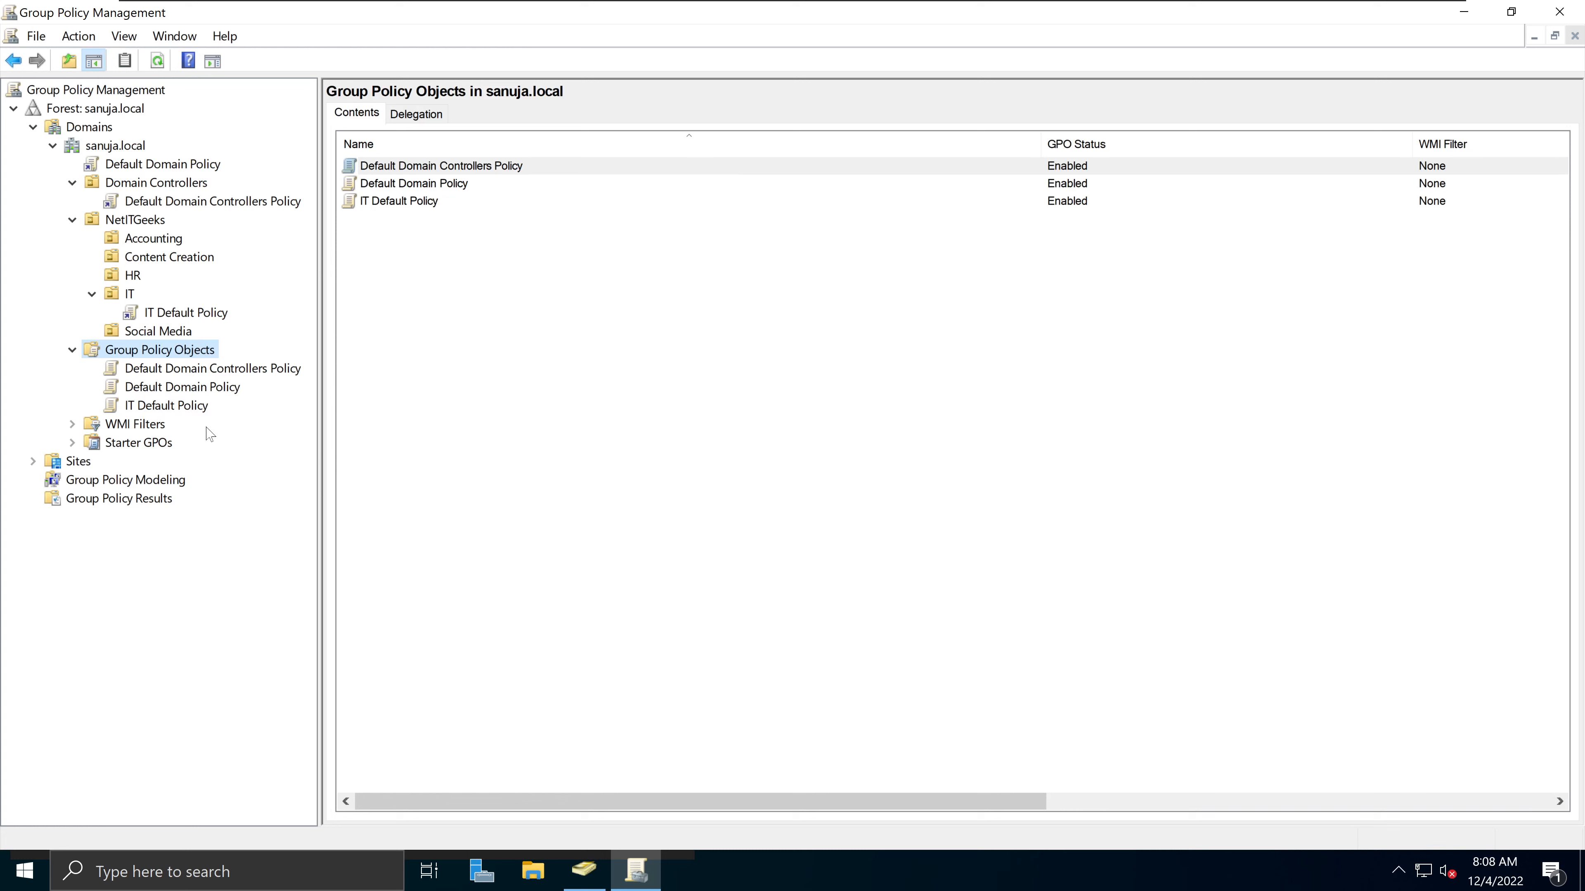
pyautogui.click(91, 295)
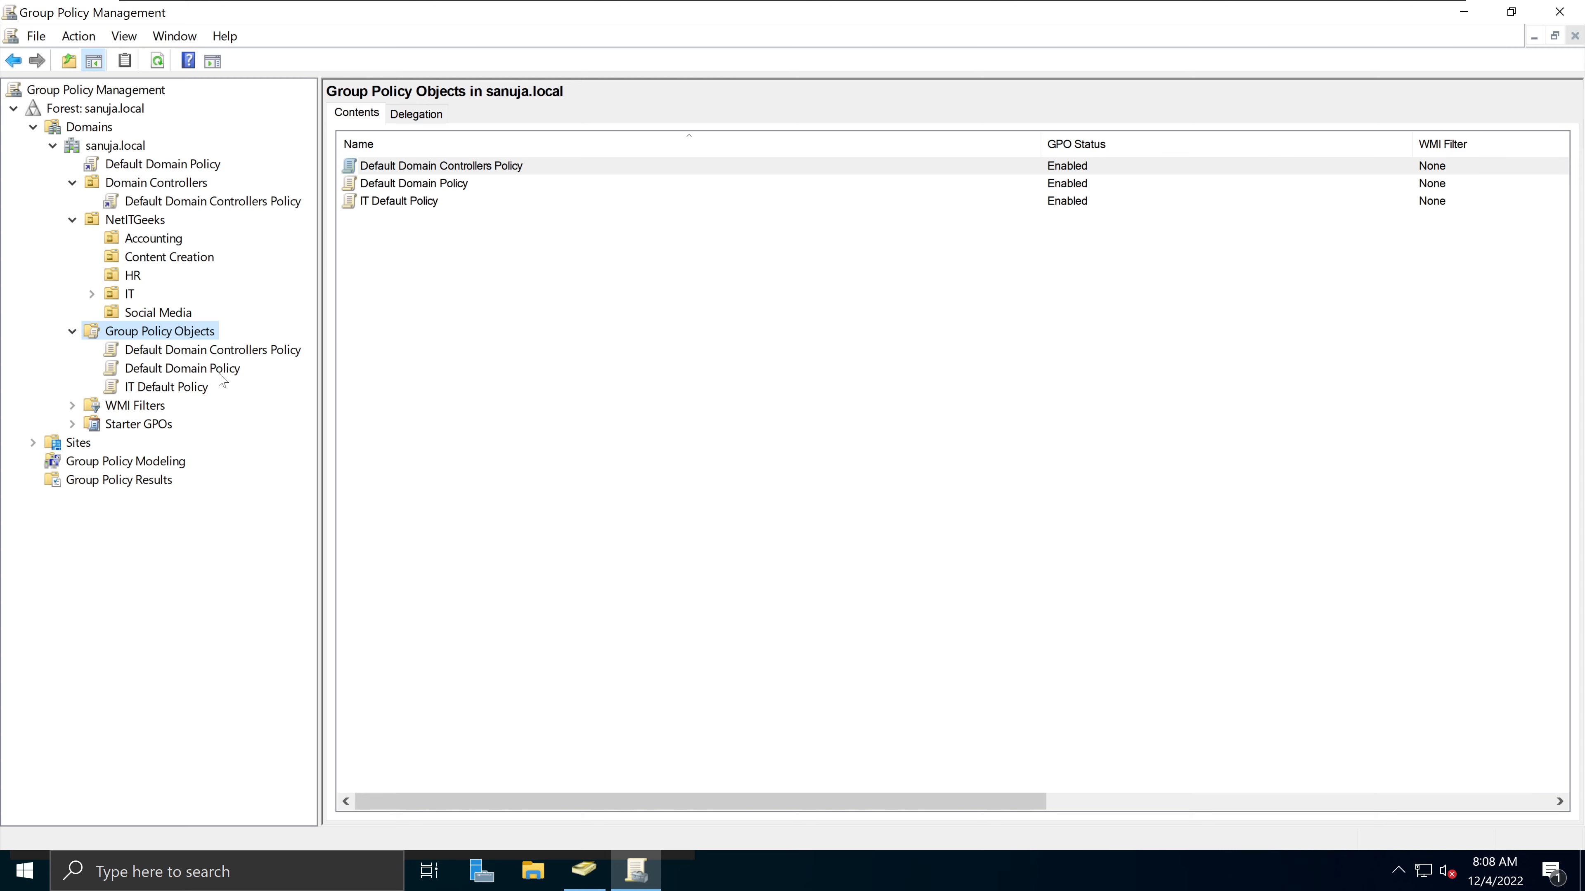
pyautogui.rightClick(180, 341)
pyautogui.click(222, 351)
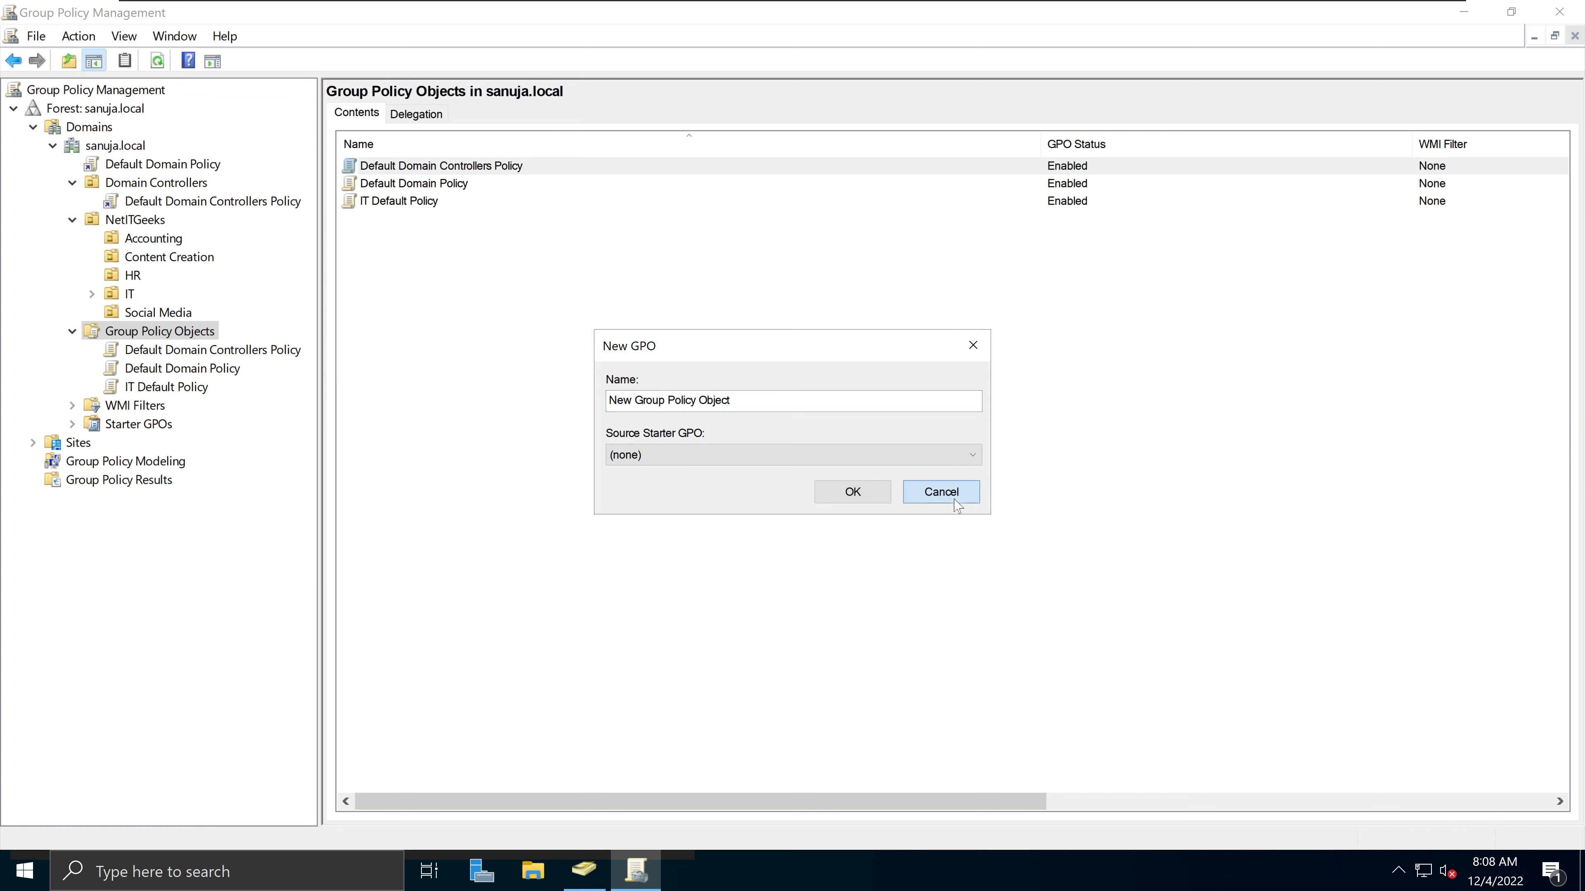
pyautogui.click(941, 492)
pyautogui.click(91, 293)
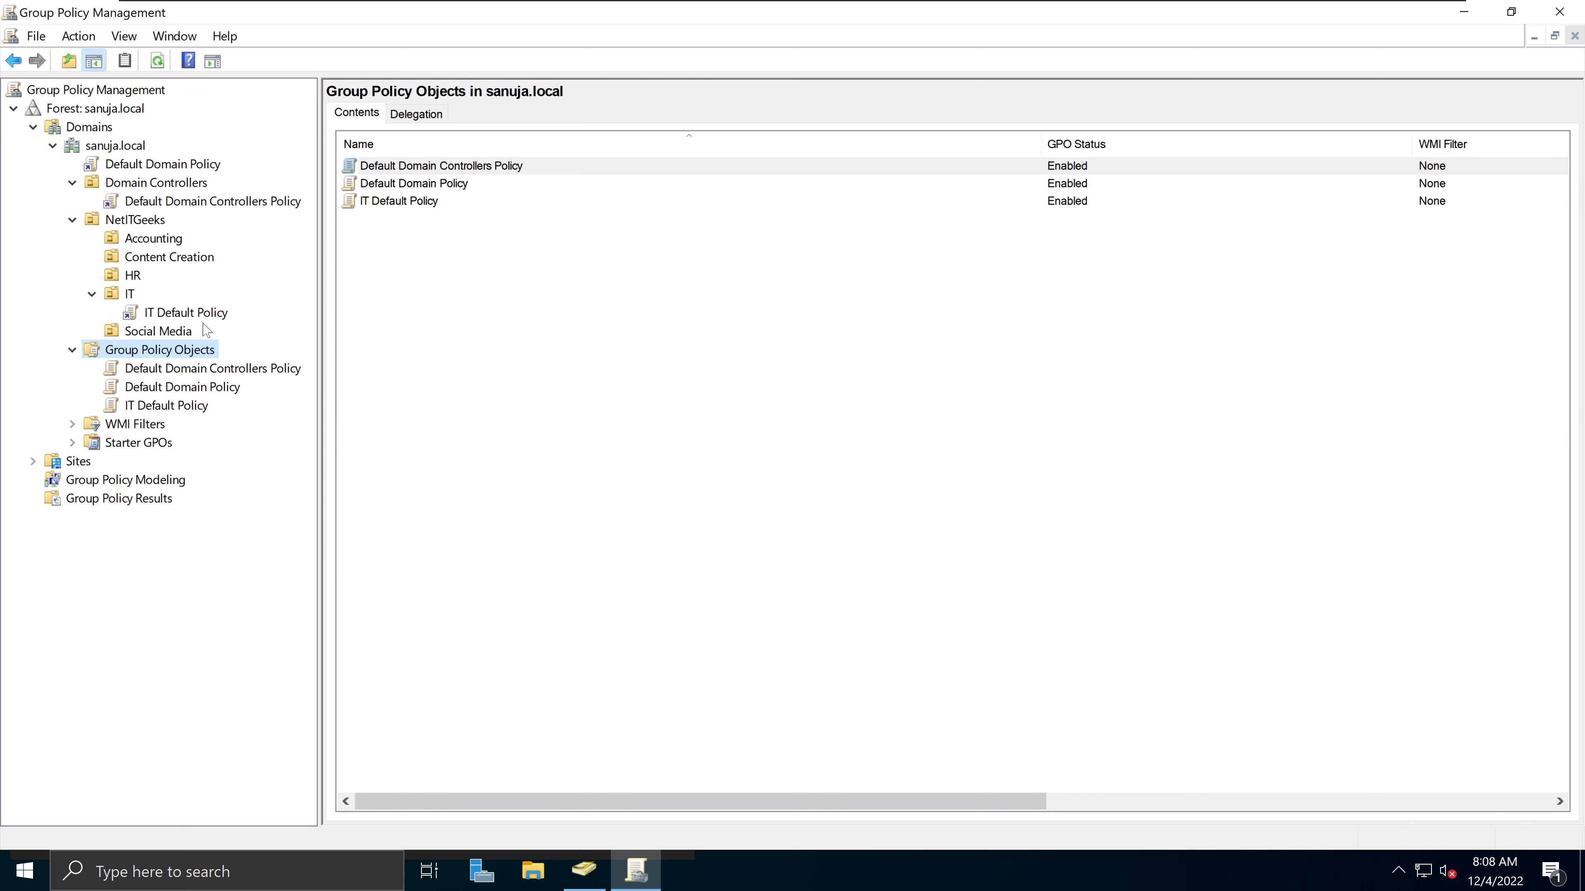
# Create an unlinked GPO named HR Default Policy in the Group Policy Objects container.
pyautogui.rightClick(201, 354)
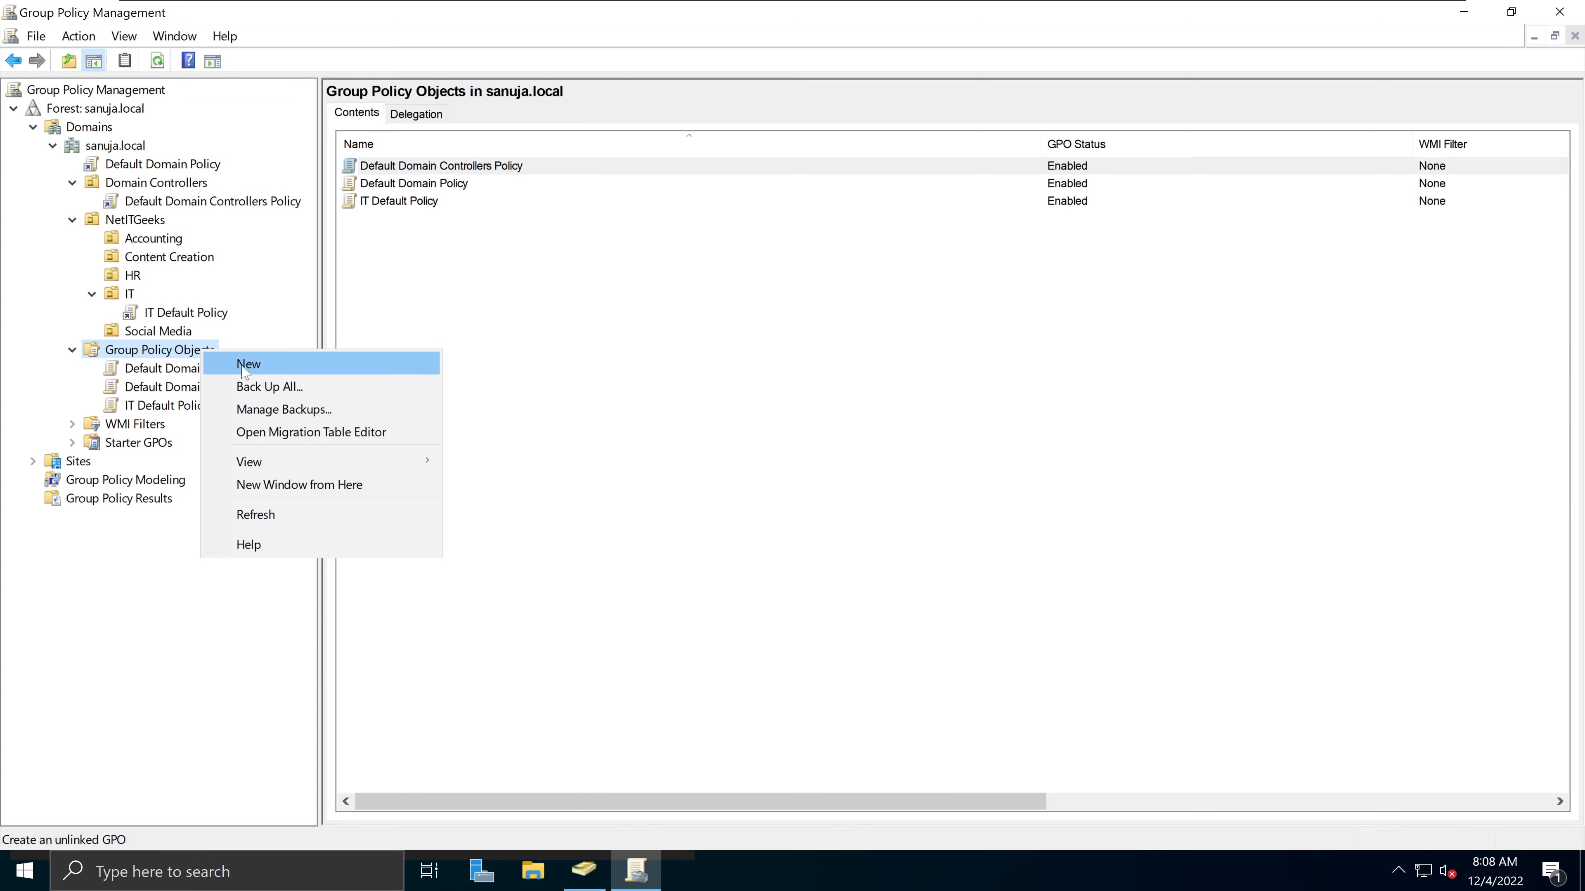
pyautogui.click(244, 364)
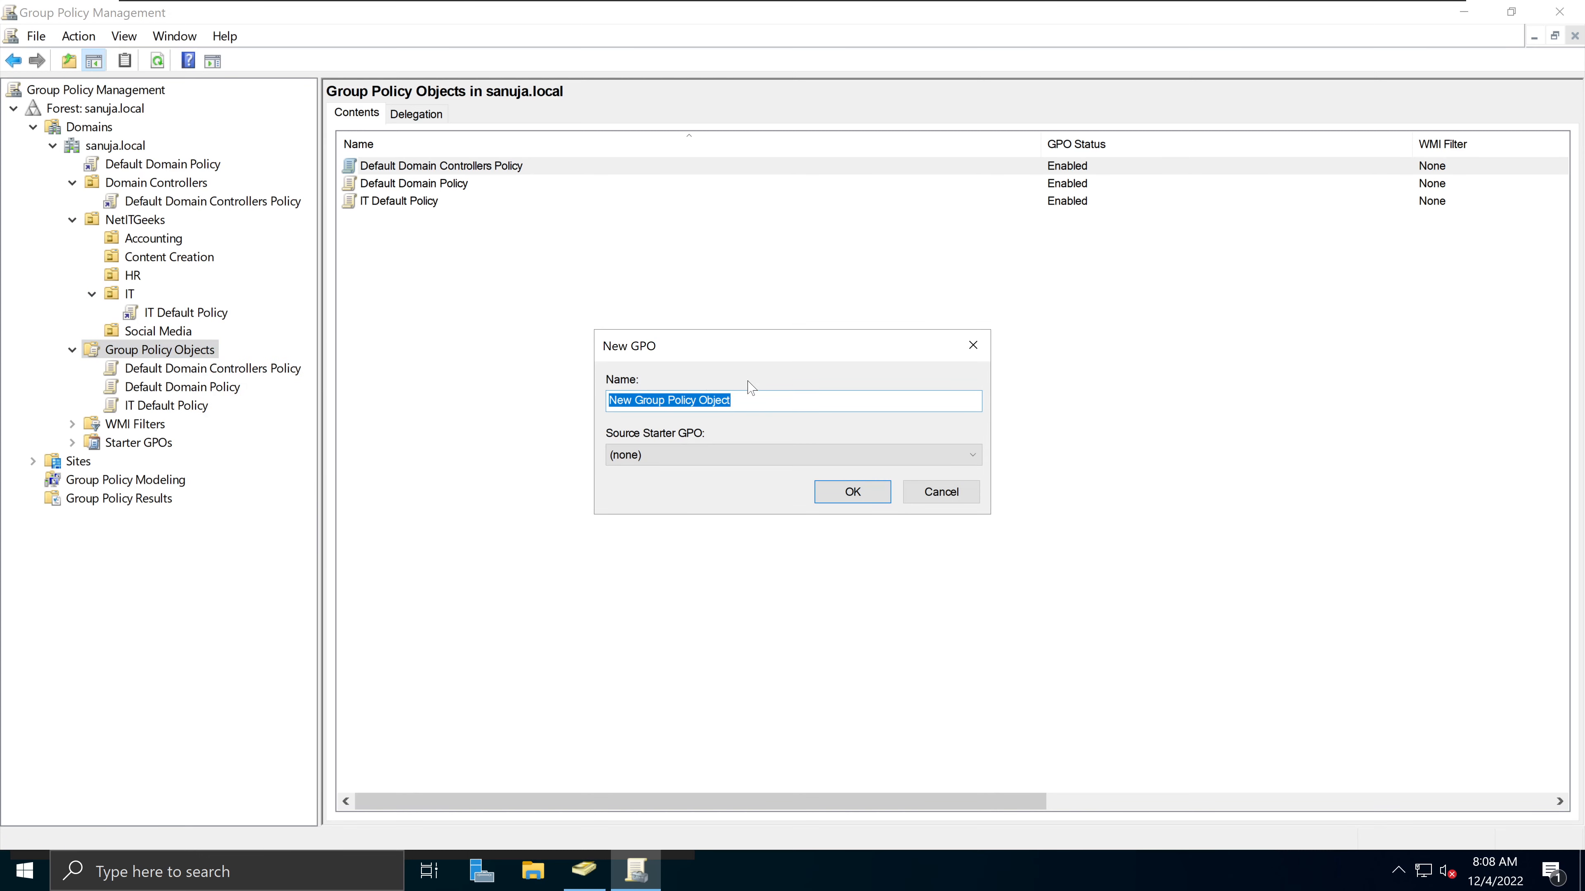
pyautogui.write('HR Default Policy')
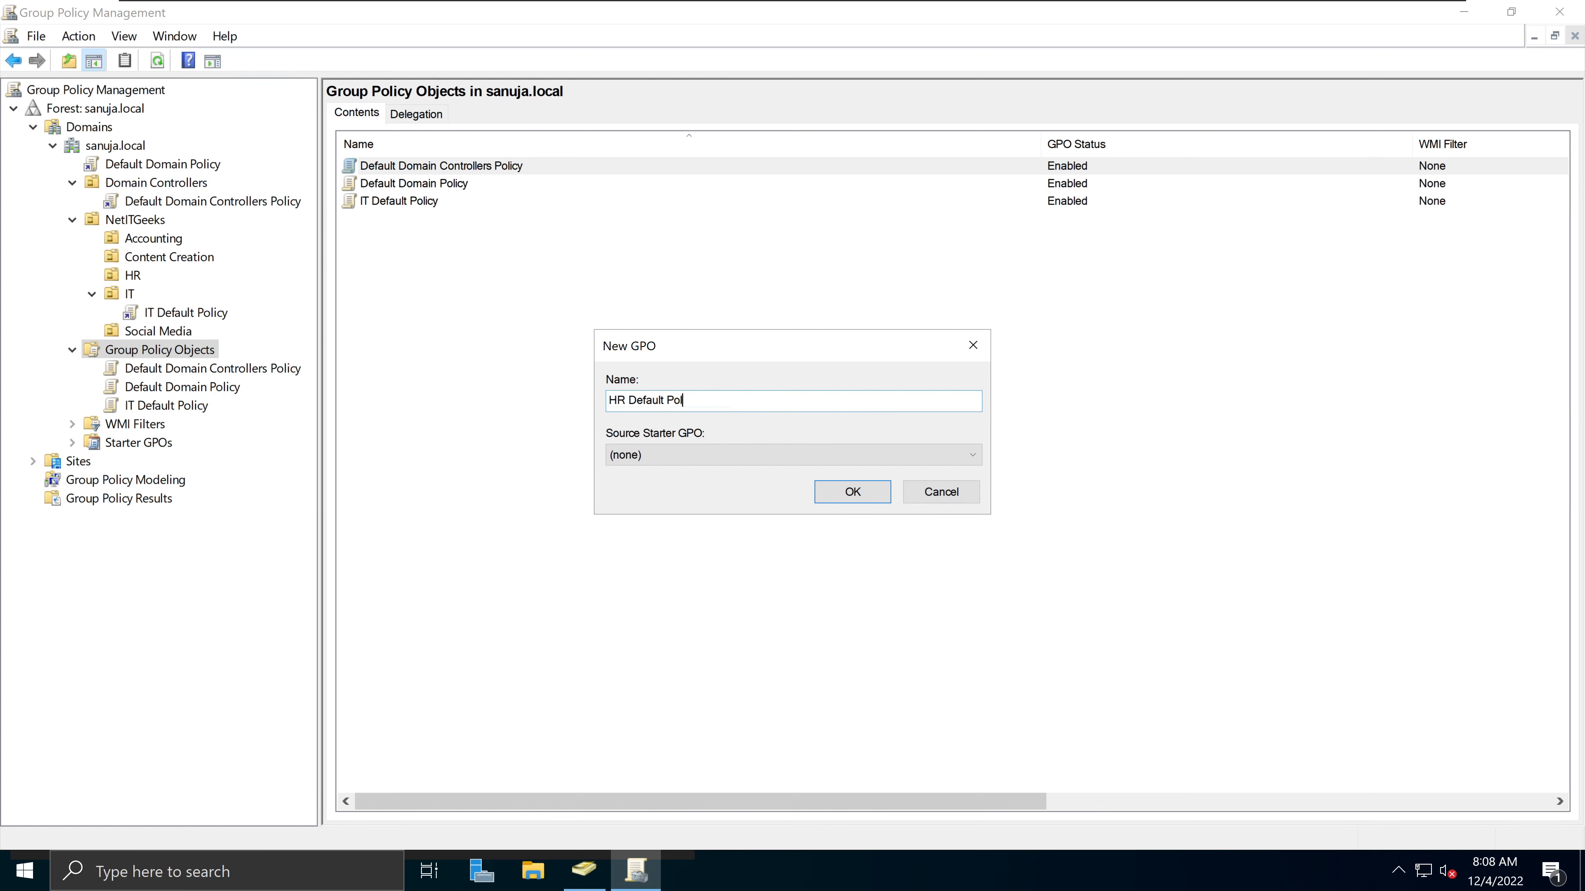
pyautogui.click(844, 493)
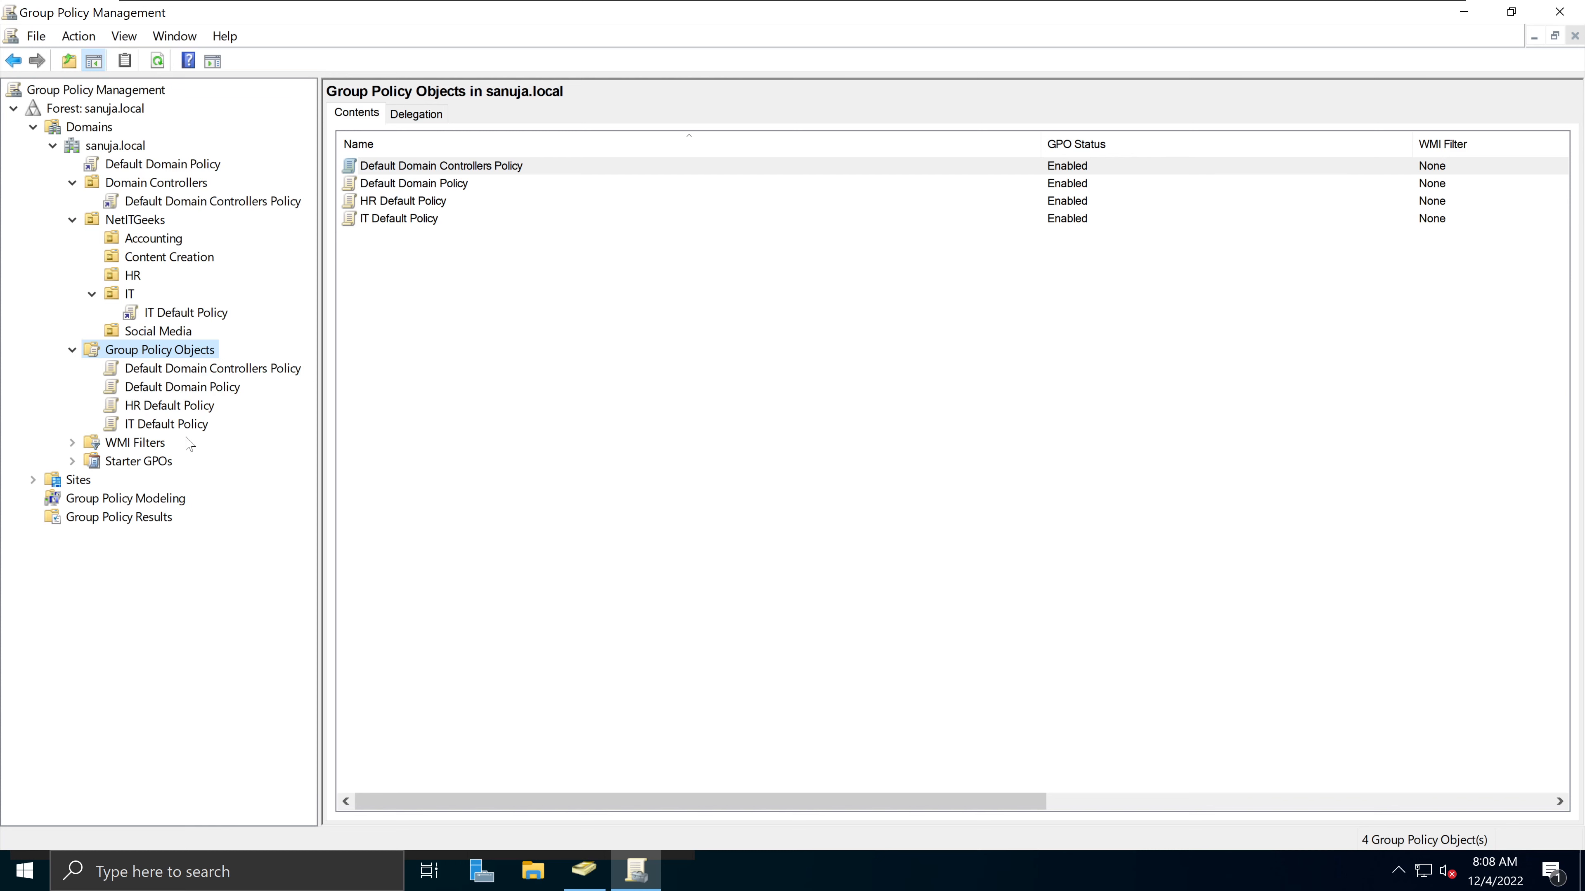
# Start linking an existing GPO to the HR organizational unit under NetITGeeks and select HR Default Policy.
pyautogui.click(127, 277)
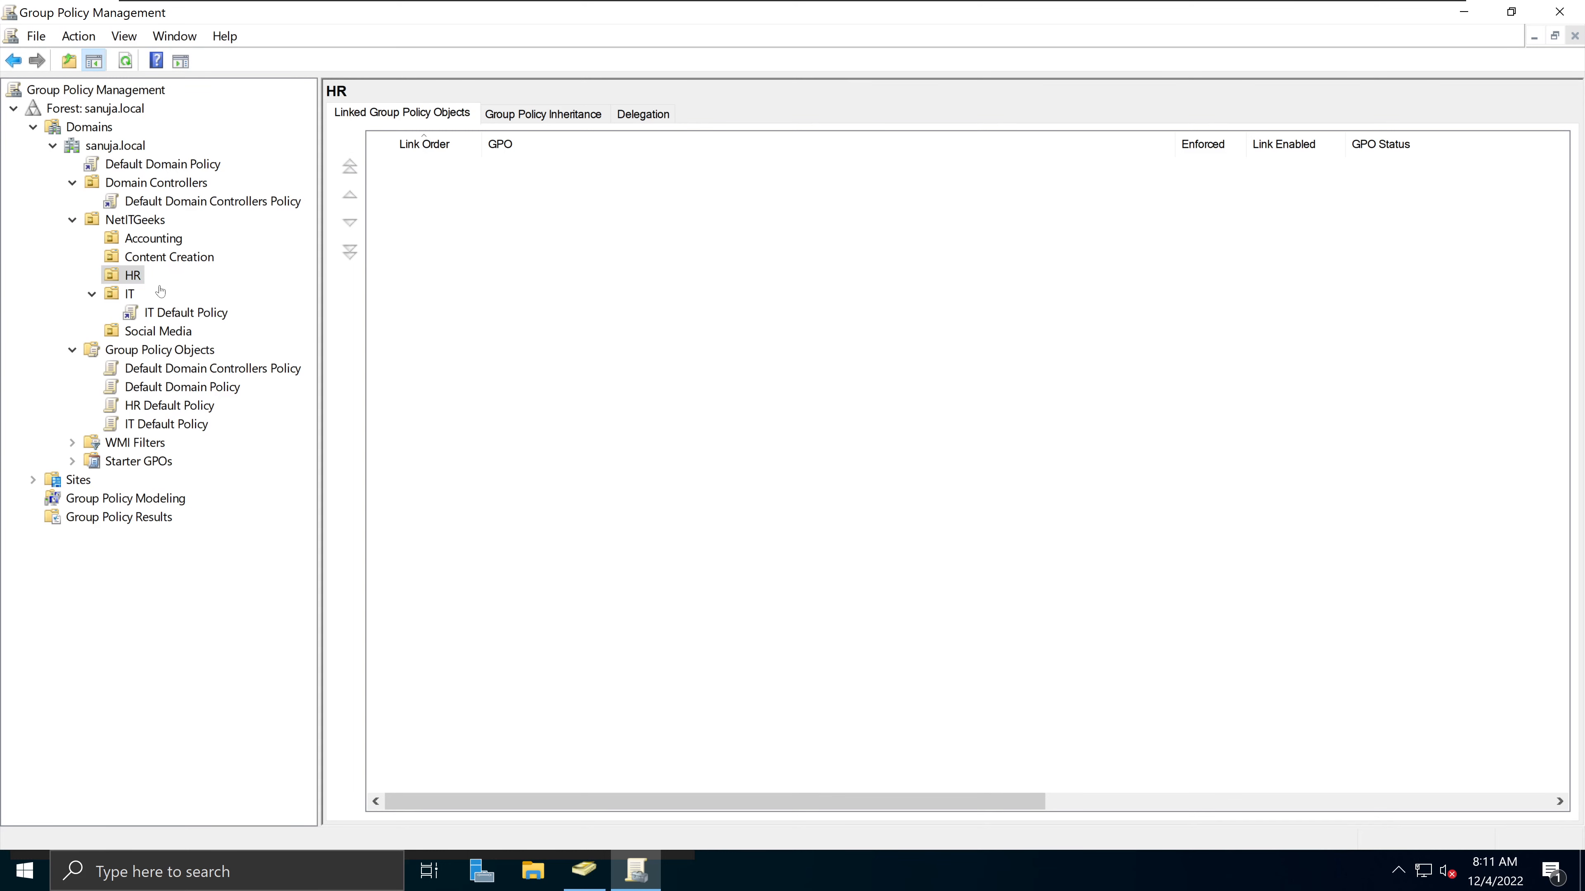
pyautogui.rightClick(117, 281)
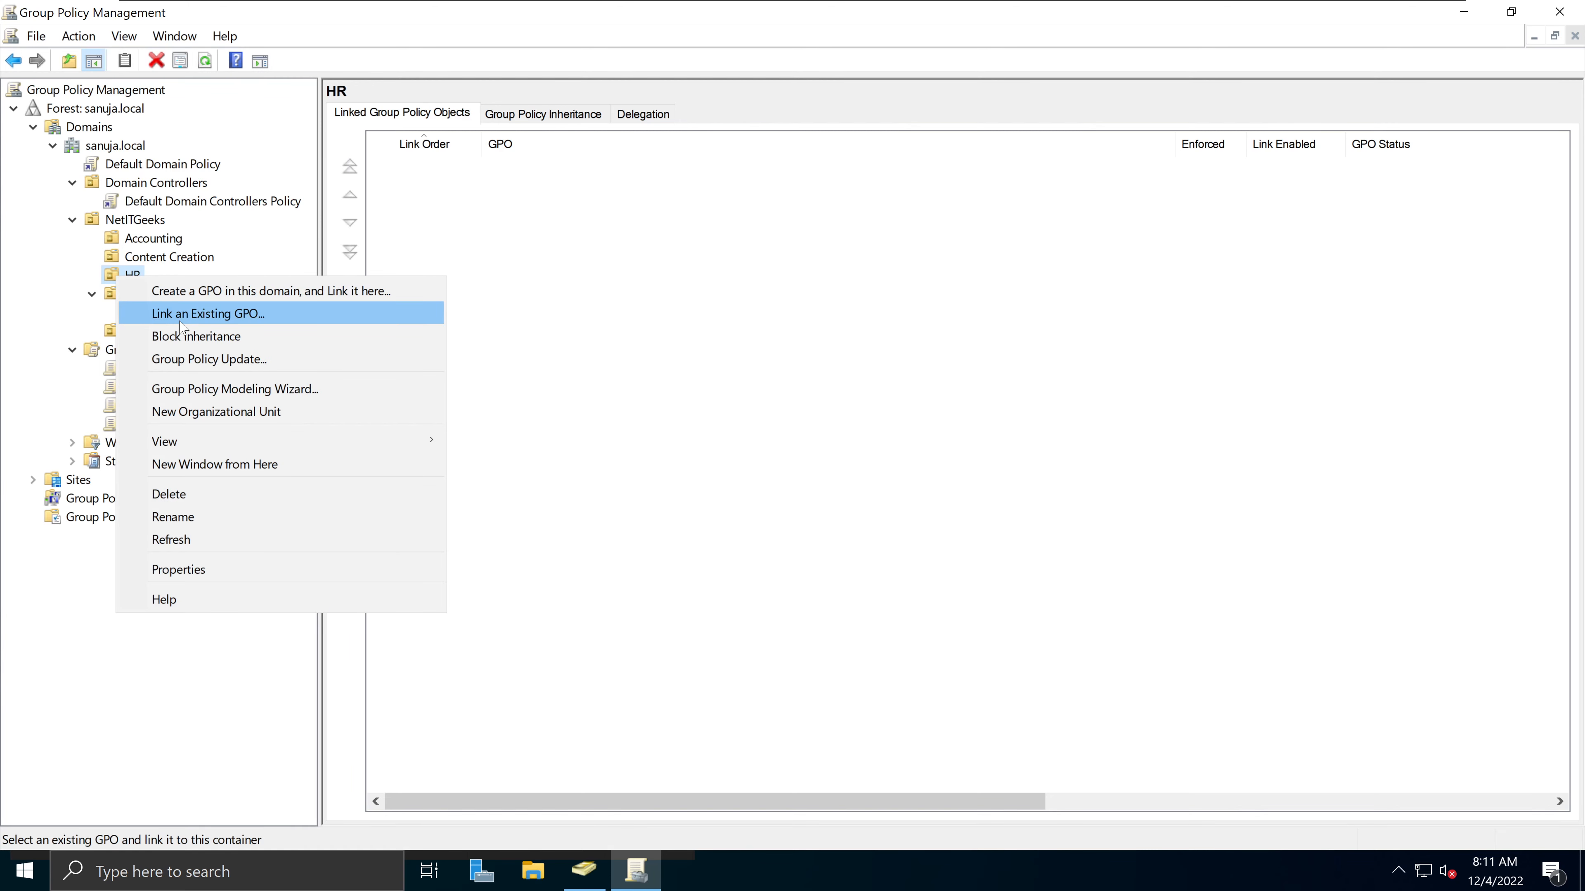
pyautogui.click(204, 320)
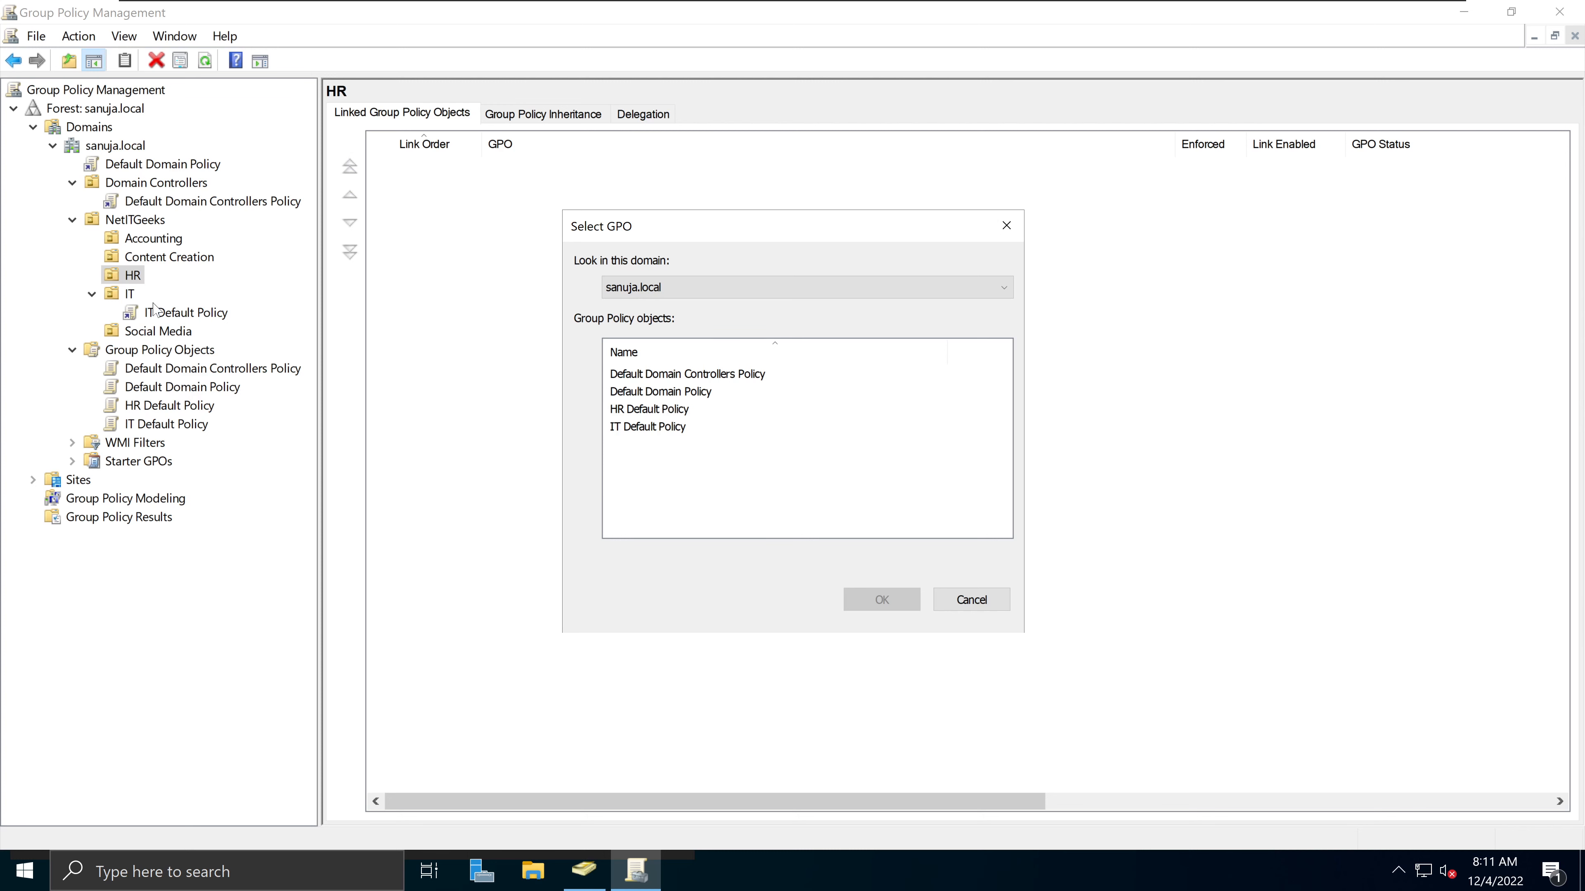
pyautogui.click(650, 411)
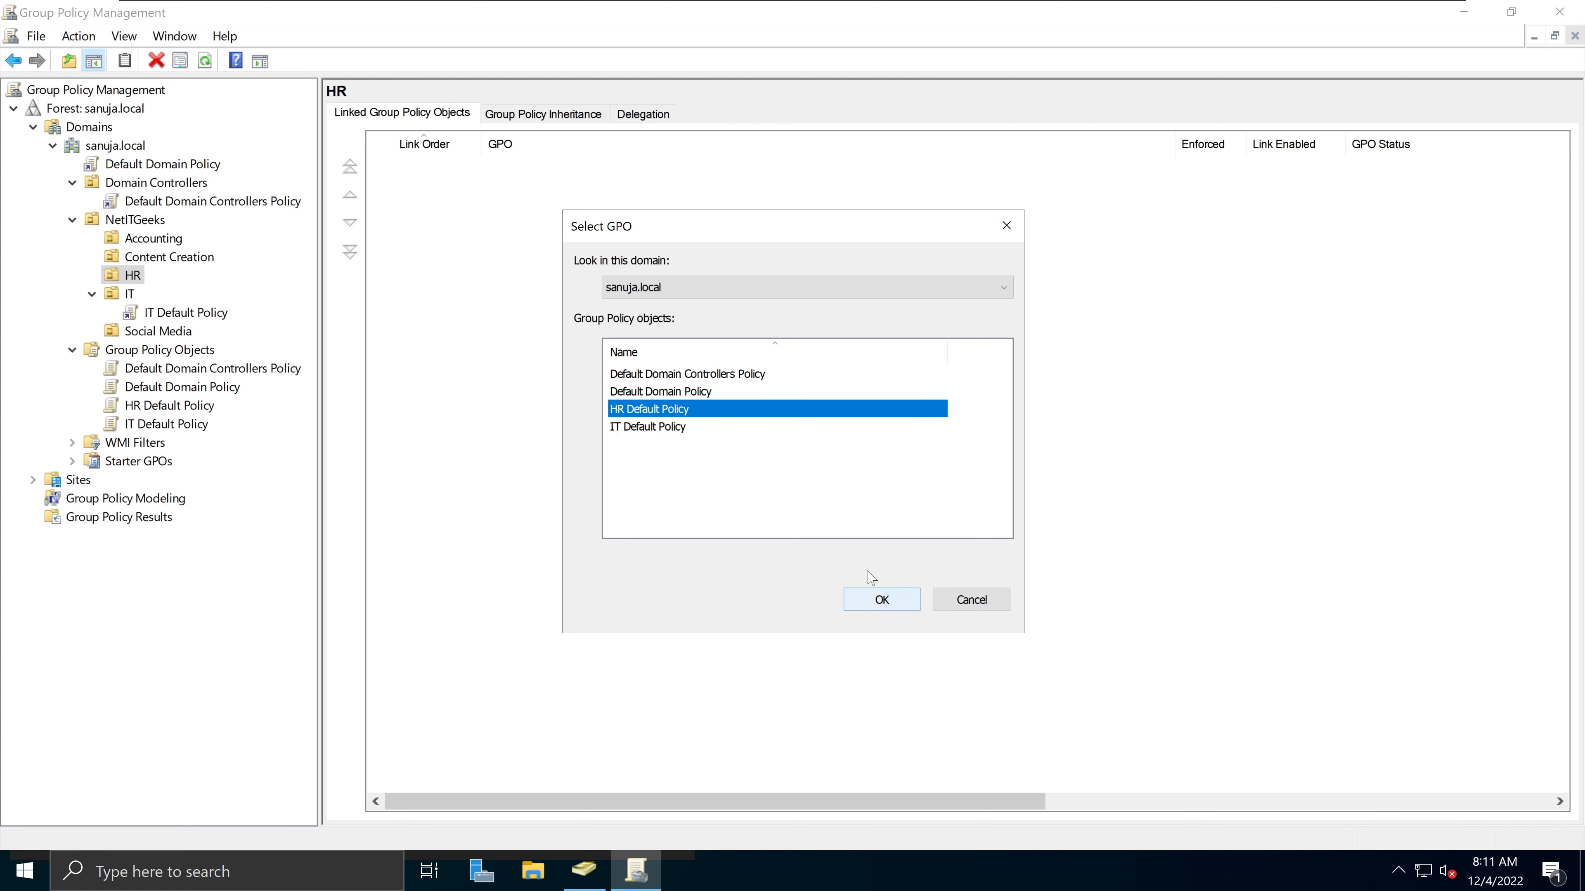
# Try selecting several GPOs at once for the HR link, and reverse and restore the list's name sort order.
pyautogui.keyDown('ctrl'); pyautogui.click(694, 429); pyautogui.keyUp('ctrl')
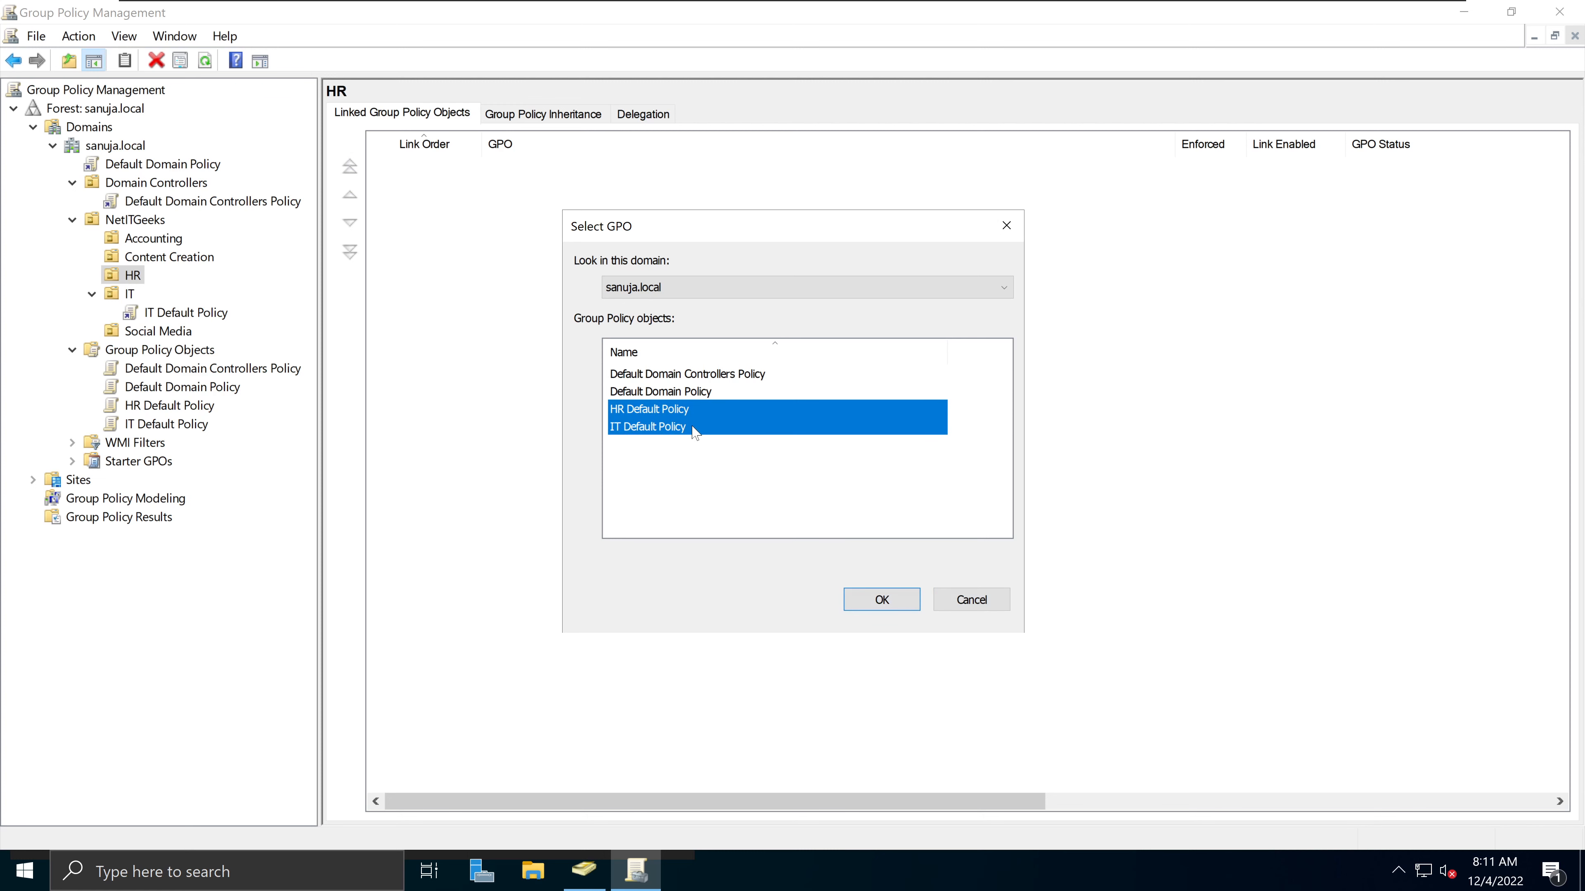
pyautogui.keyDown('ctrl'); pyautogui.click(705, 393); pyautogui.keyUp('ctrl')
pyautogui.keyDown('ctrl'); pyautogui.click(719, 374); pyautogui.keyUp('ctrl')
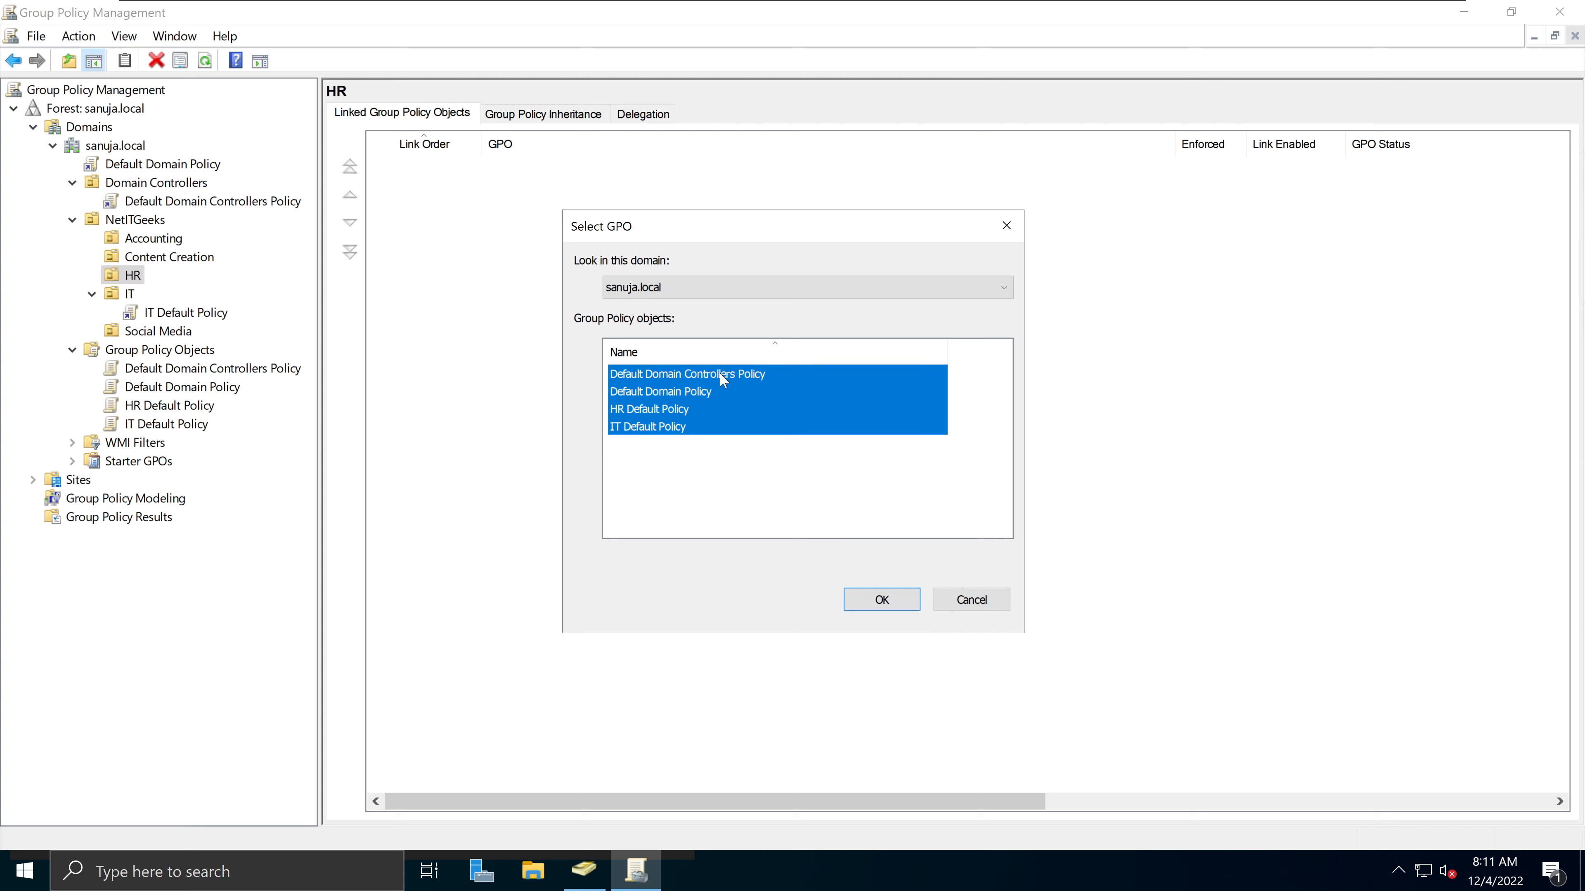
pyautogui.keyDown('ctrl'); pyautogui.click(693, 413); pyautogui.keyUp('ctrl')
pyautogui.click(702, 426)
pyautogui.click(701, 407)
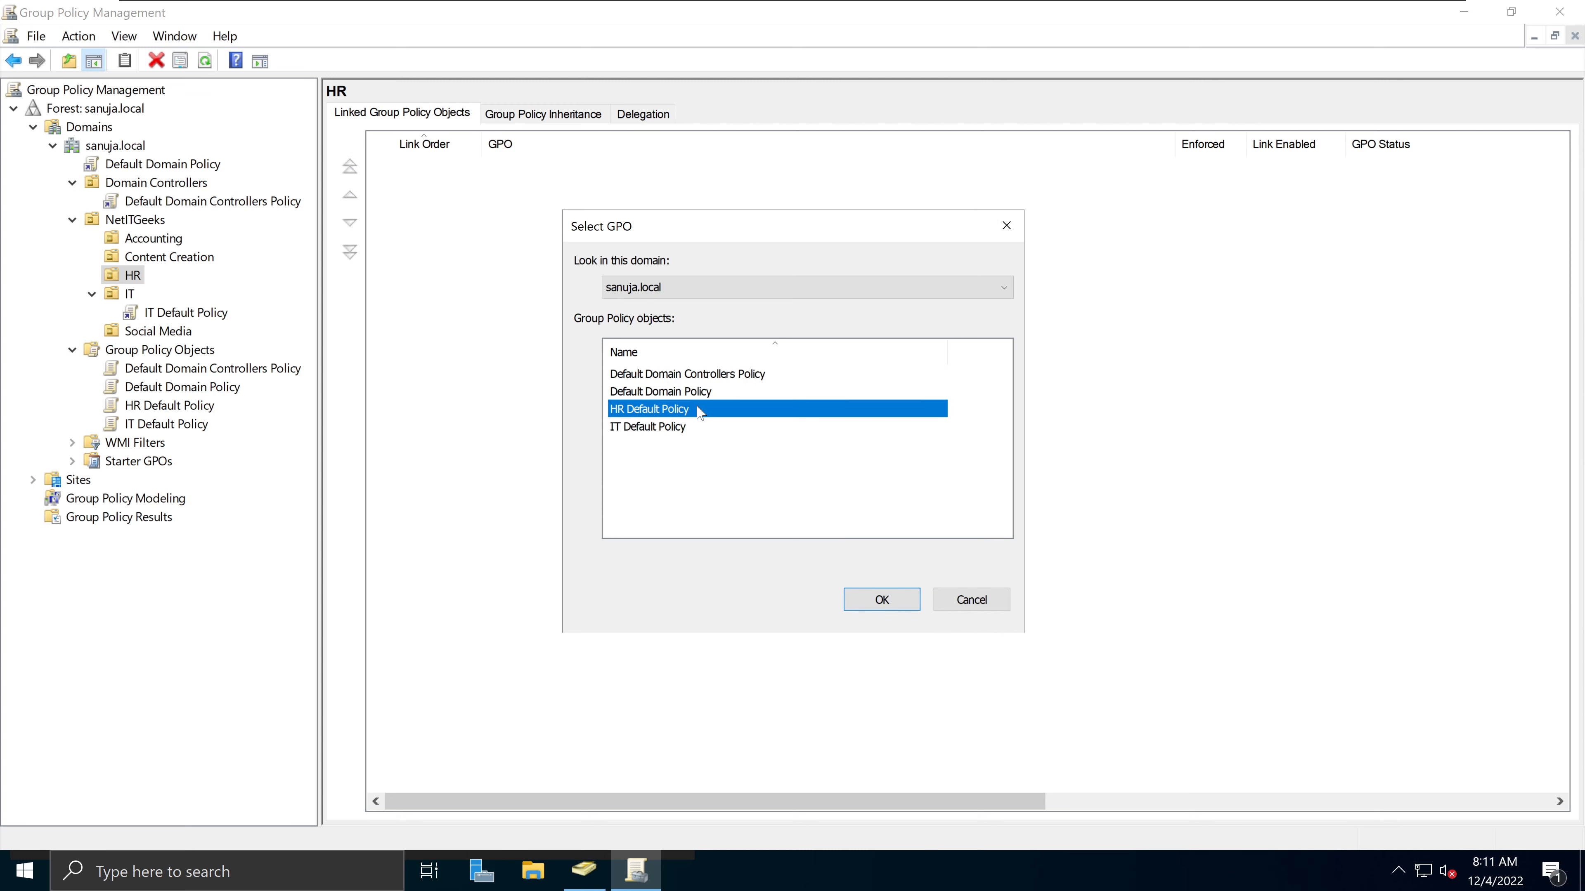
pyautogui.keyDown('ctrl'); pyautogui.click(688, 429); pyautogui.keyUp('ctrl')
pyautogui.click(705, 358)
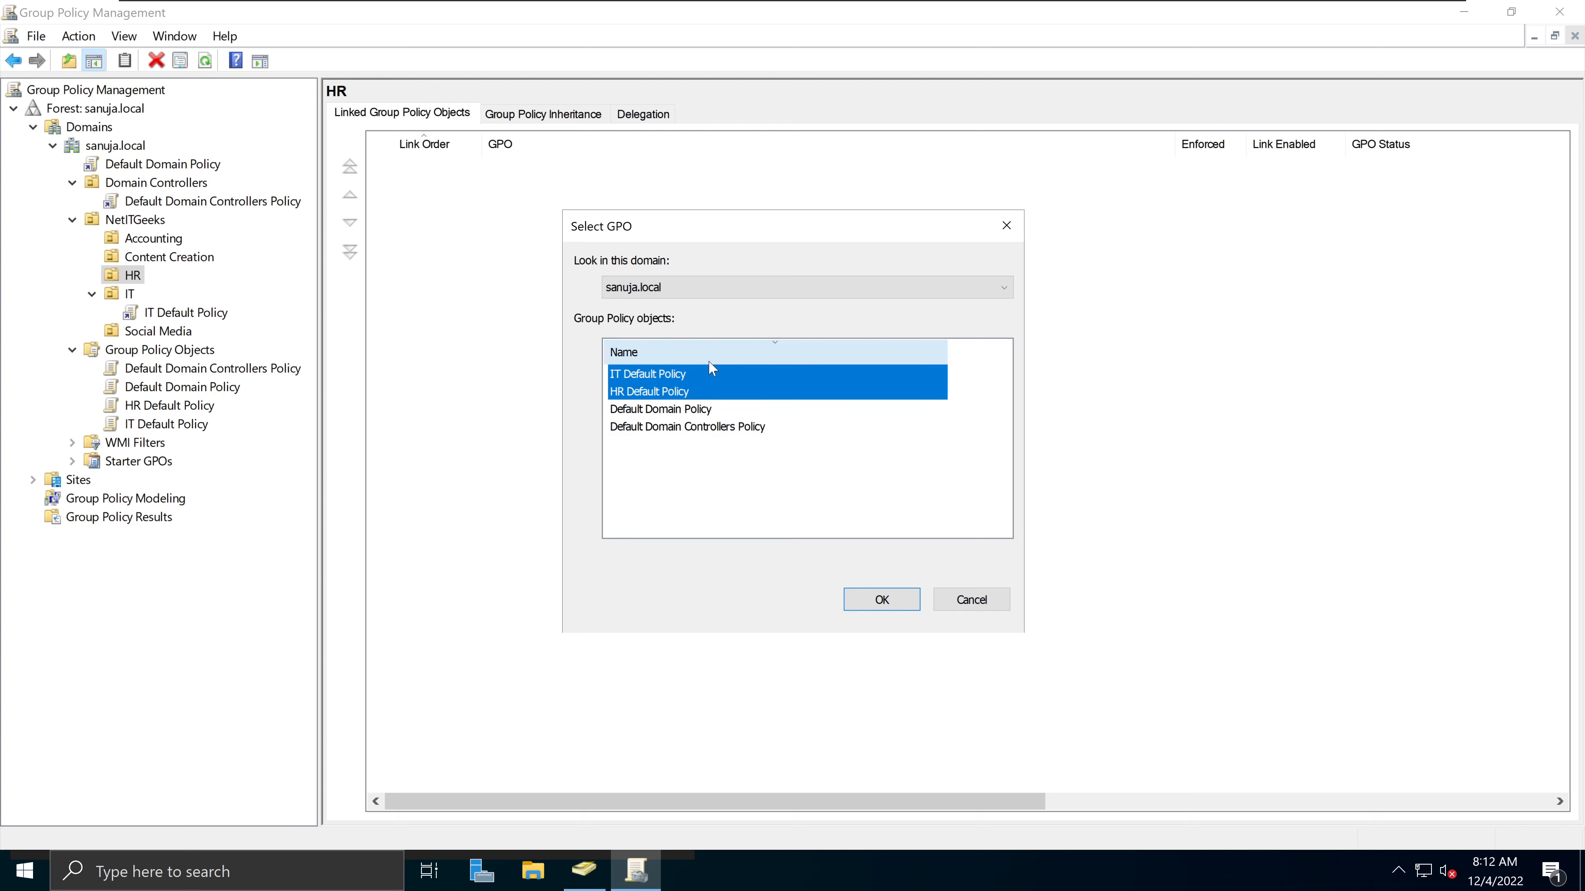
pyautogui.click(705, 358)
pyautogui.keyDown('ctrl'); pyautogui.click(702, 390); pyautogui.keyUp('ctrl')
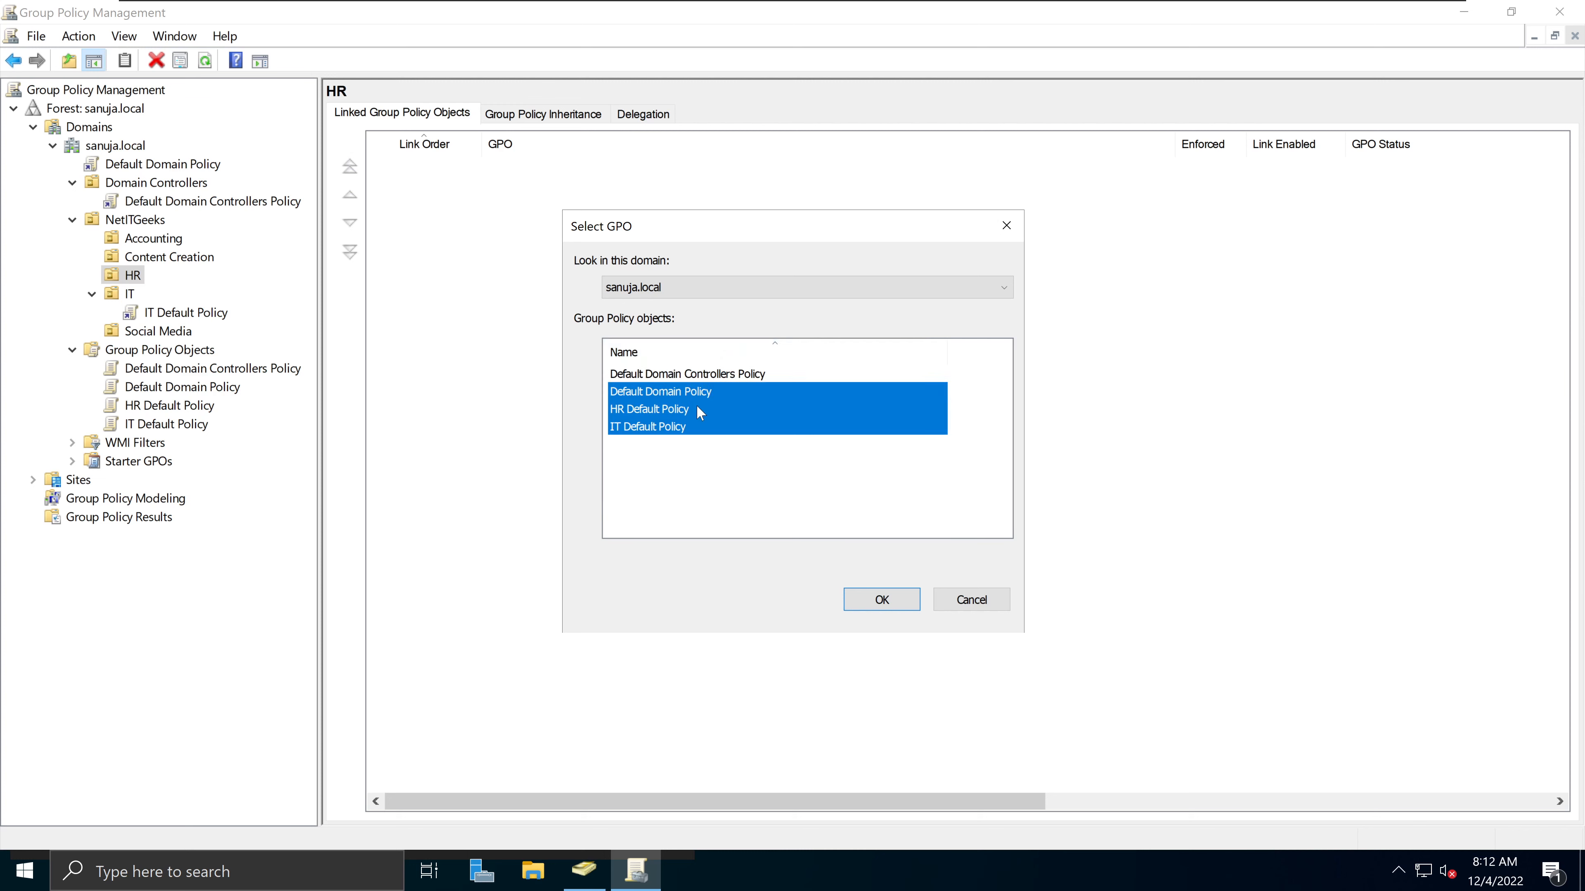
pyautogui.keyDown('ctrl'); pyautogui.click(700, 376); pyautogui.keyUp('ctrl')
# Select only HR Default Policy among the existing GPOs and link it to the HR organizational unit.
pyautogui.click(696, 409)
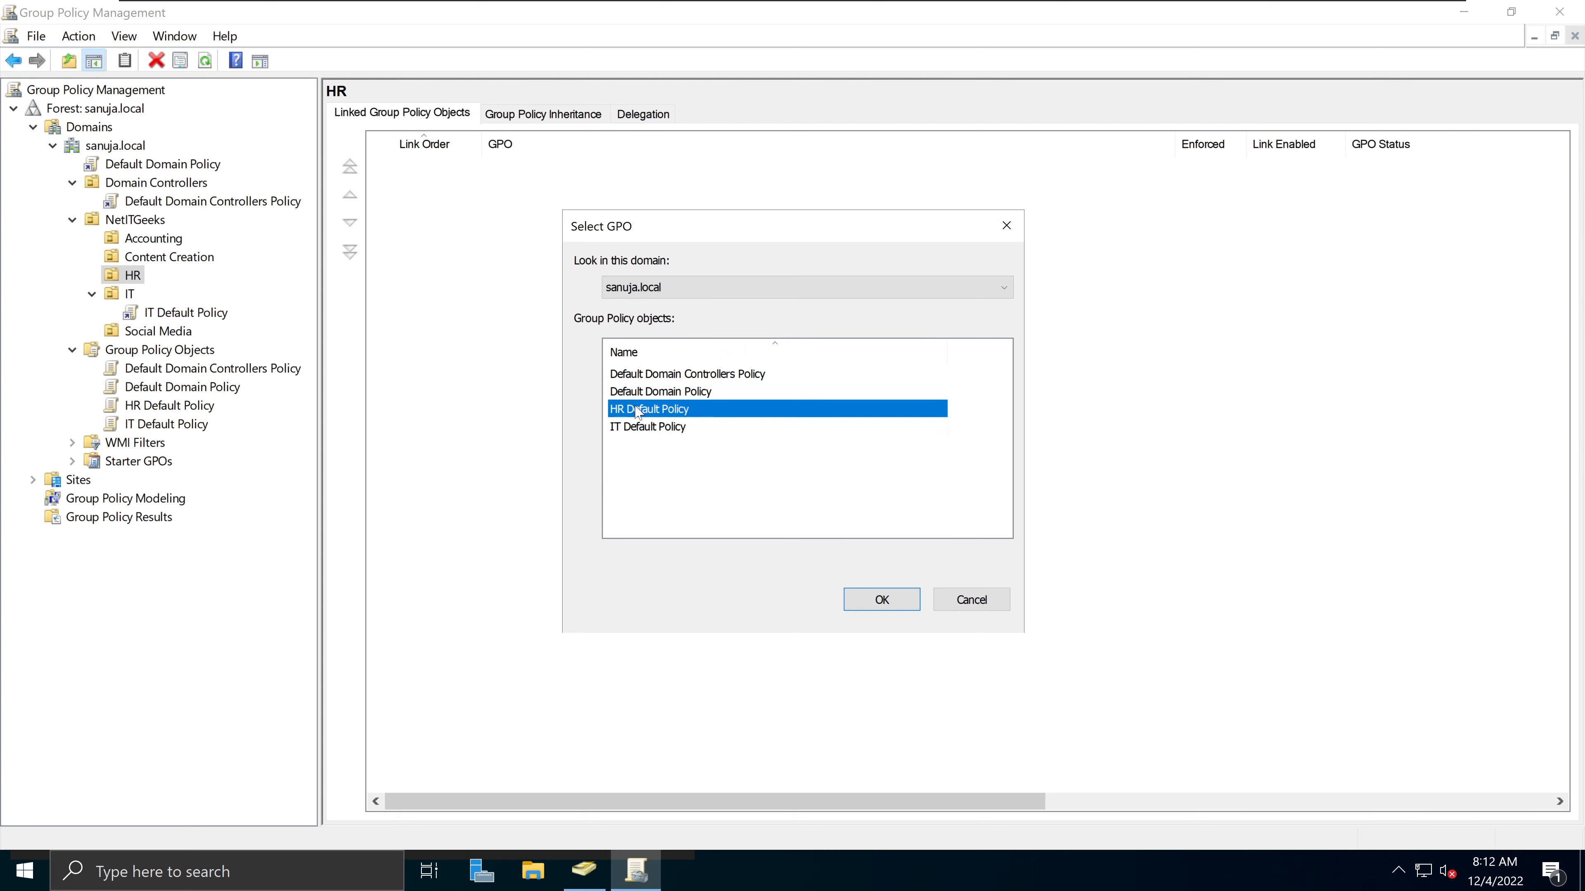
pyautogui.click(719, 392)
pyautogui.click(671, 410)
pyautogui.click(882, 599)
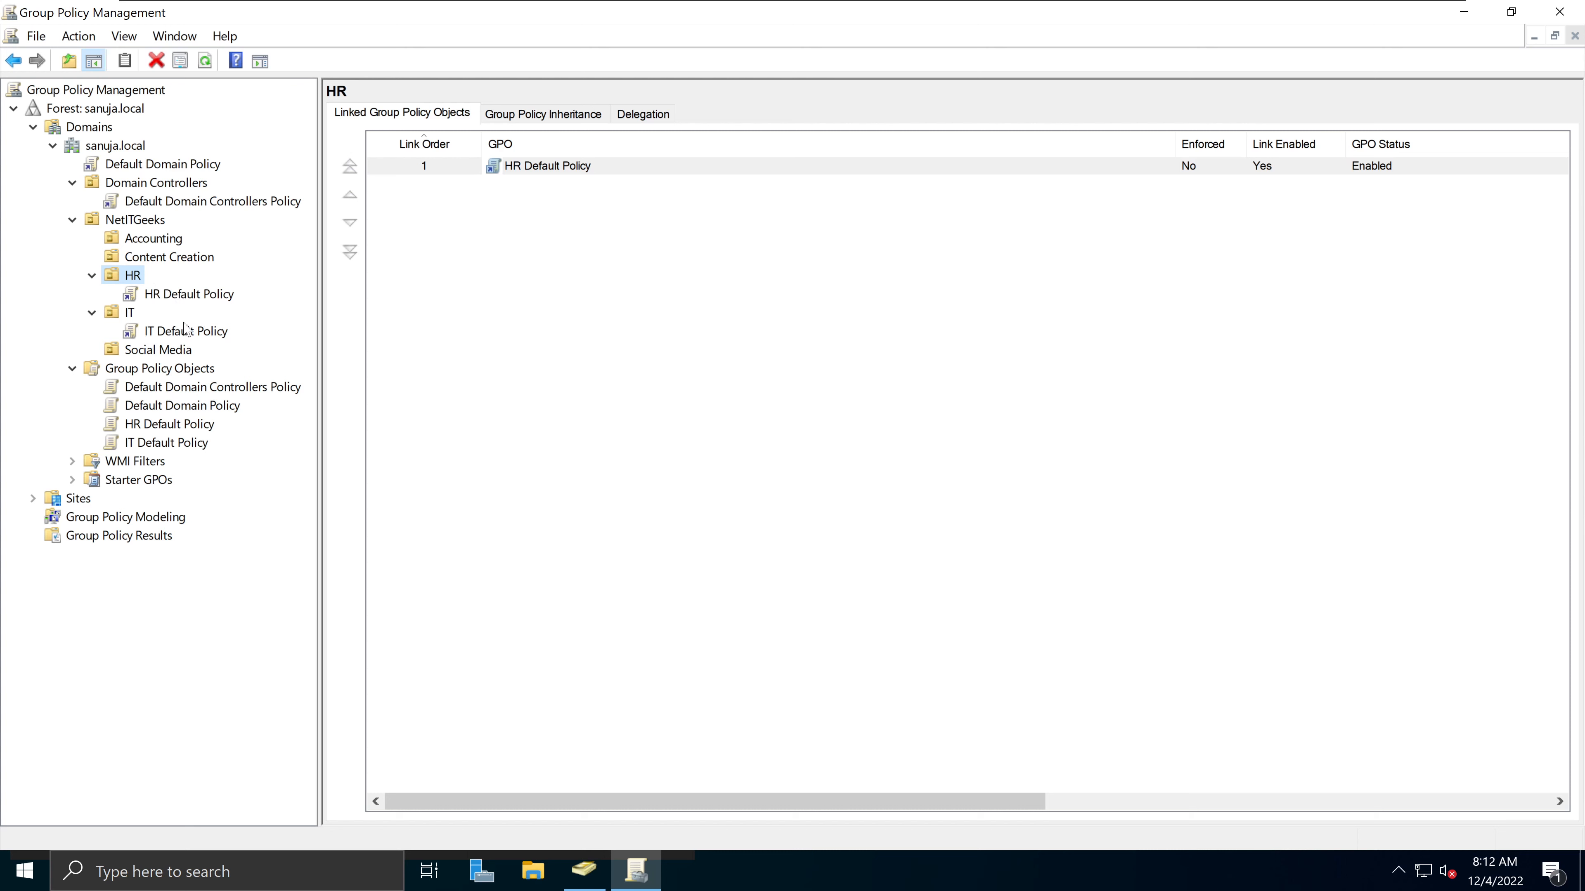
# Review the commands for creating a GPO in Group Policy Objects and linking an existing one to HR, and close the GPO selection.
pyautogui.rightClick(144, 259)
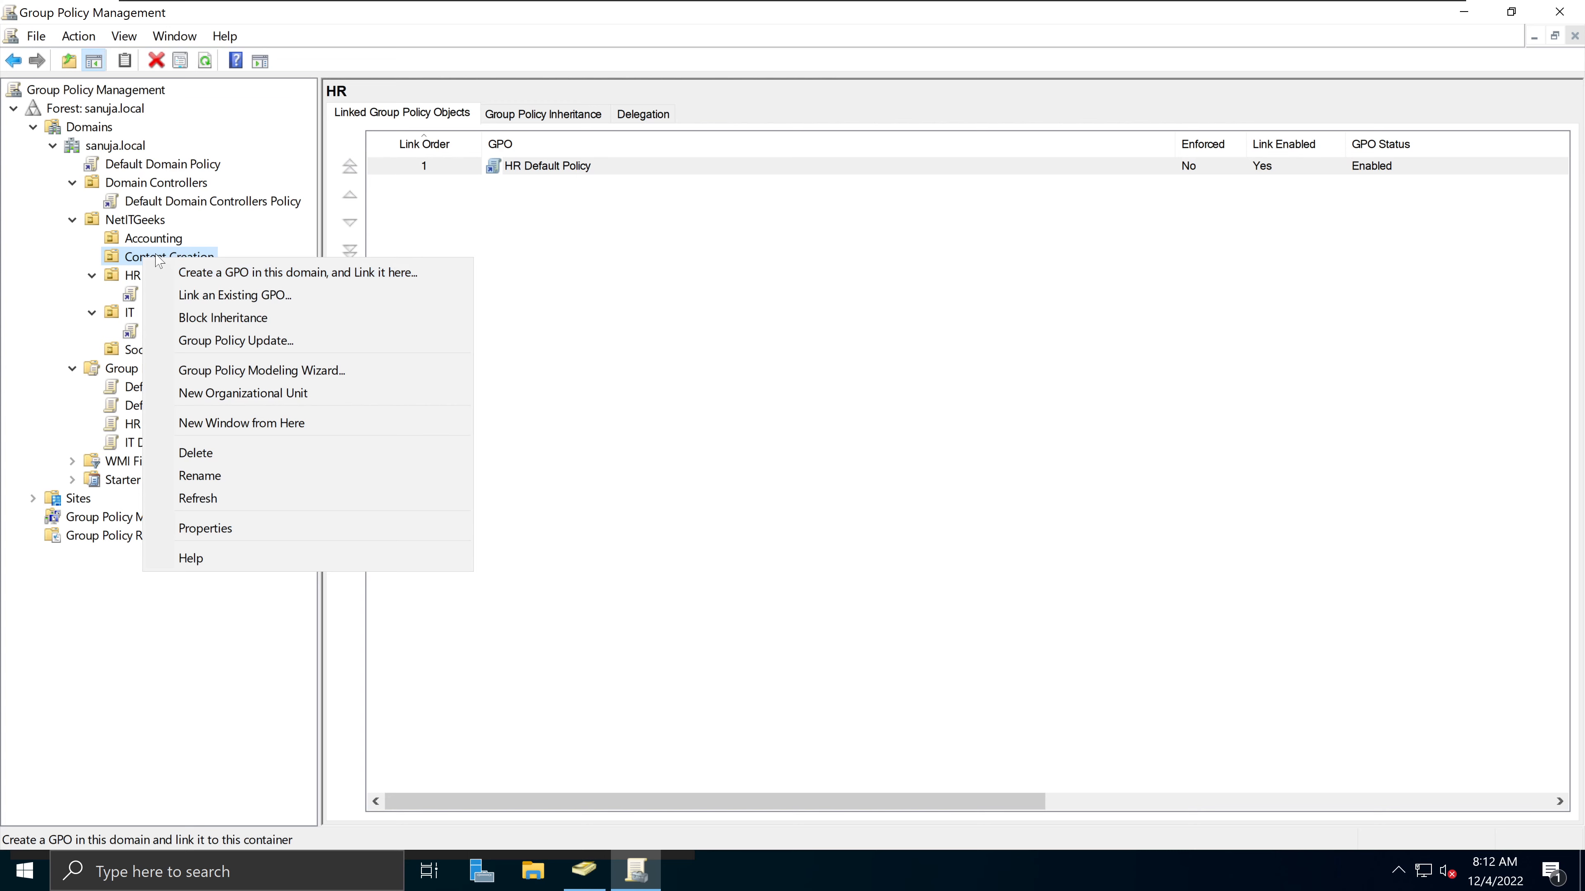
pyautogui.click(135, 372)
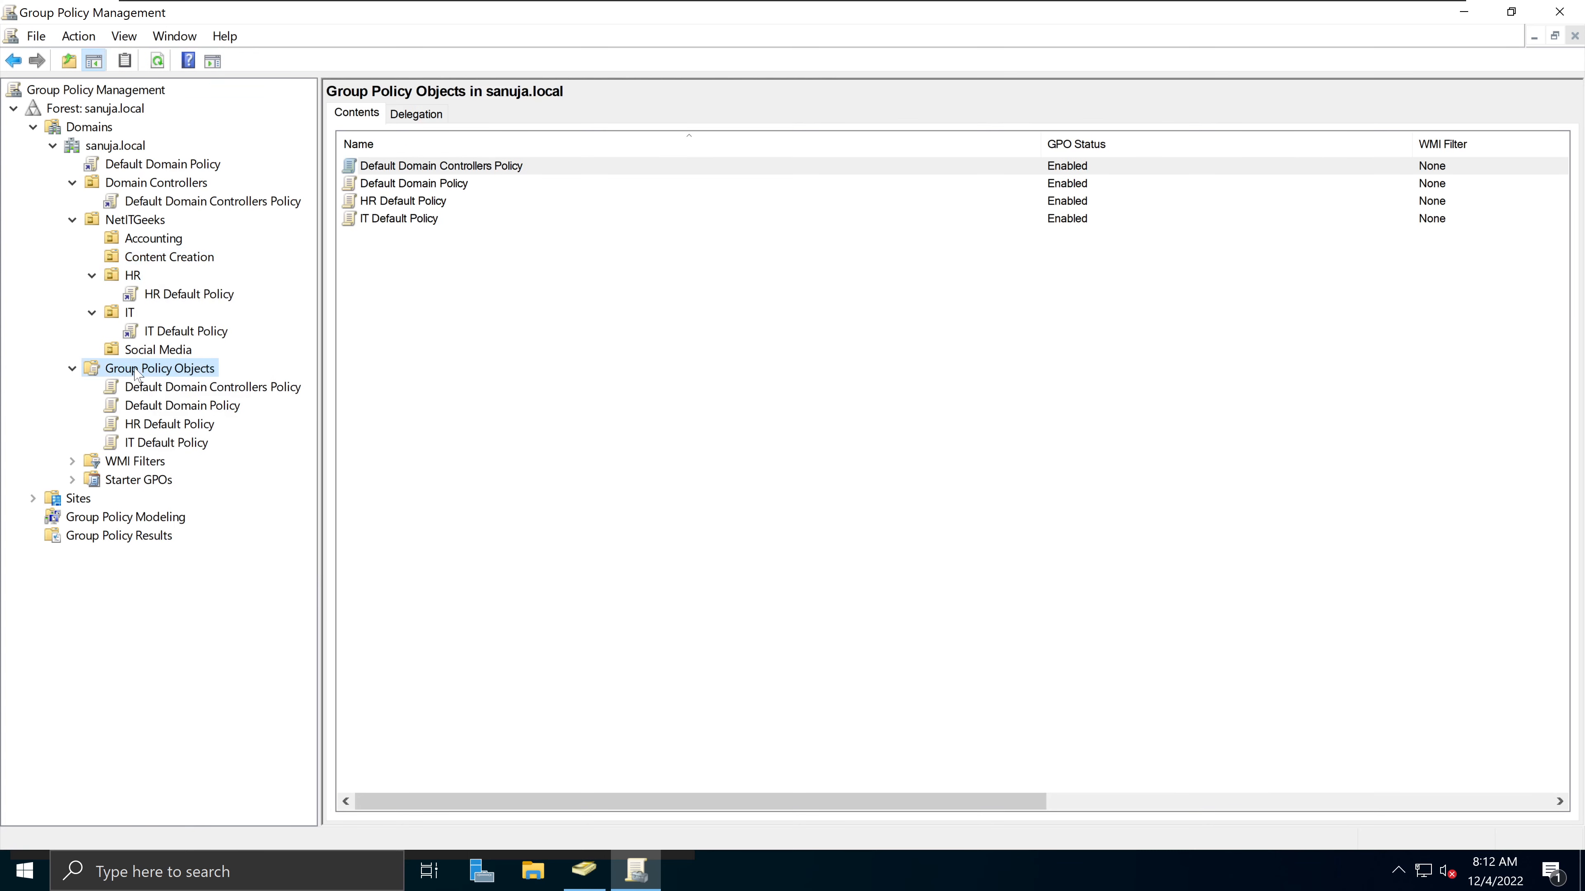
pyautogui.rightClick(135, 372)
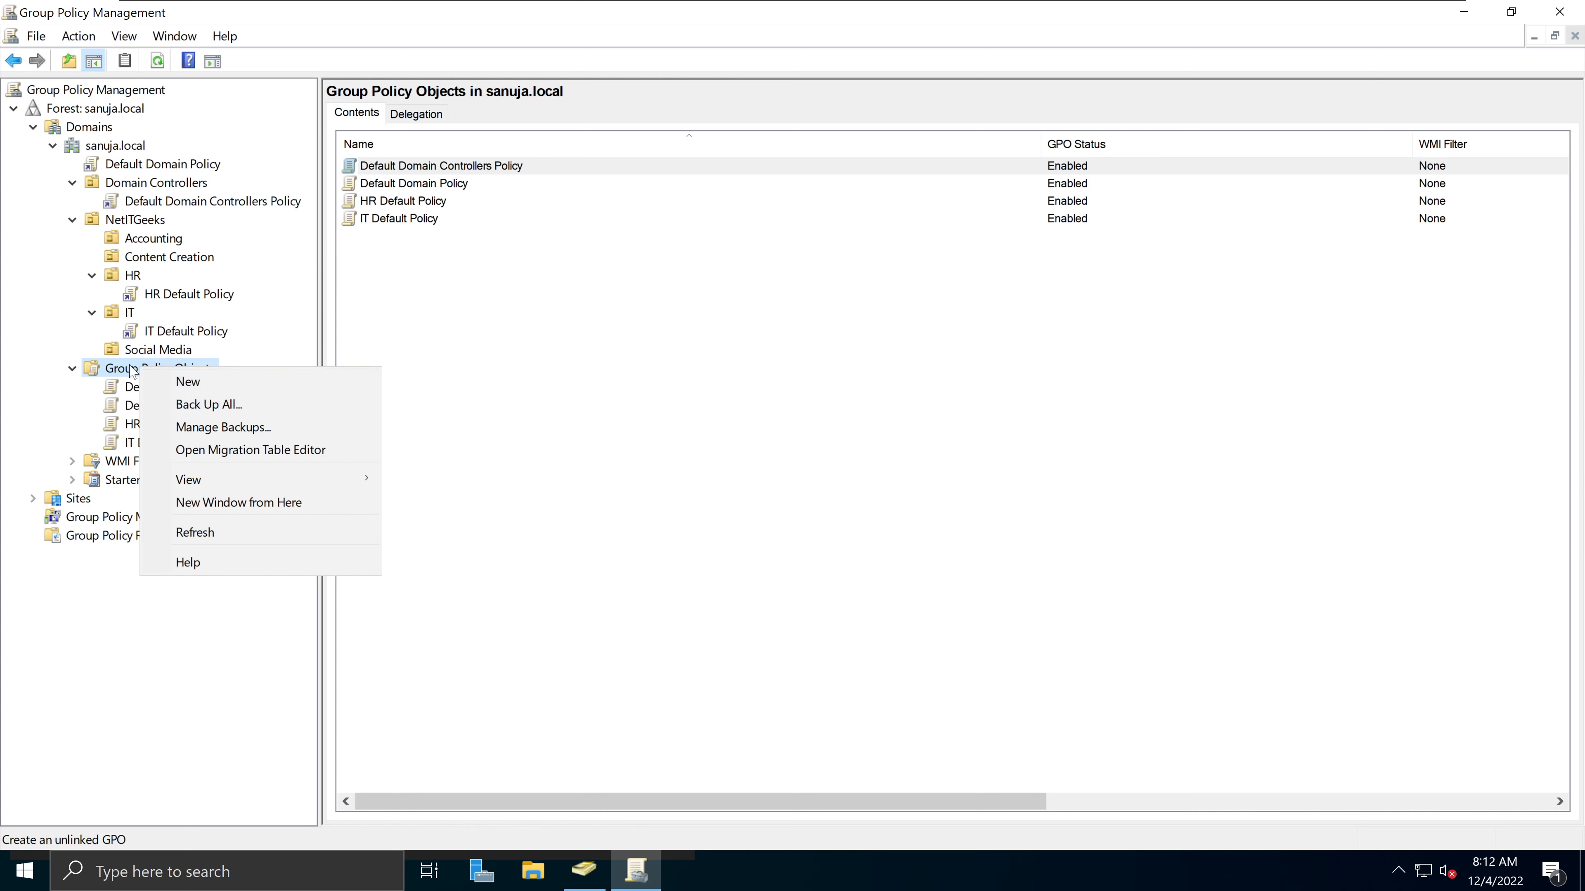
pyautogui.click(141, 372)
pyautogui.rightClick(141, 372)
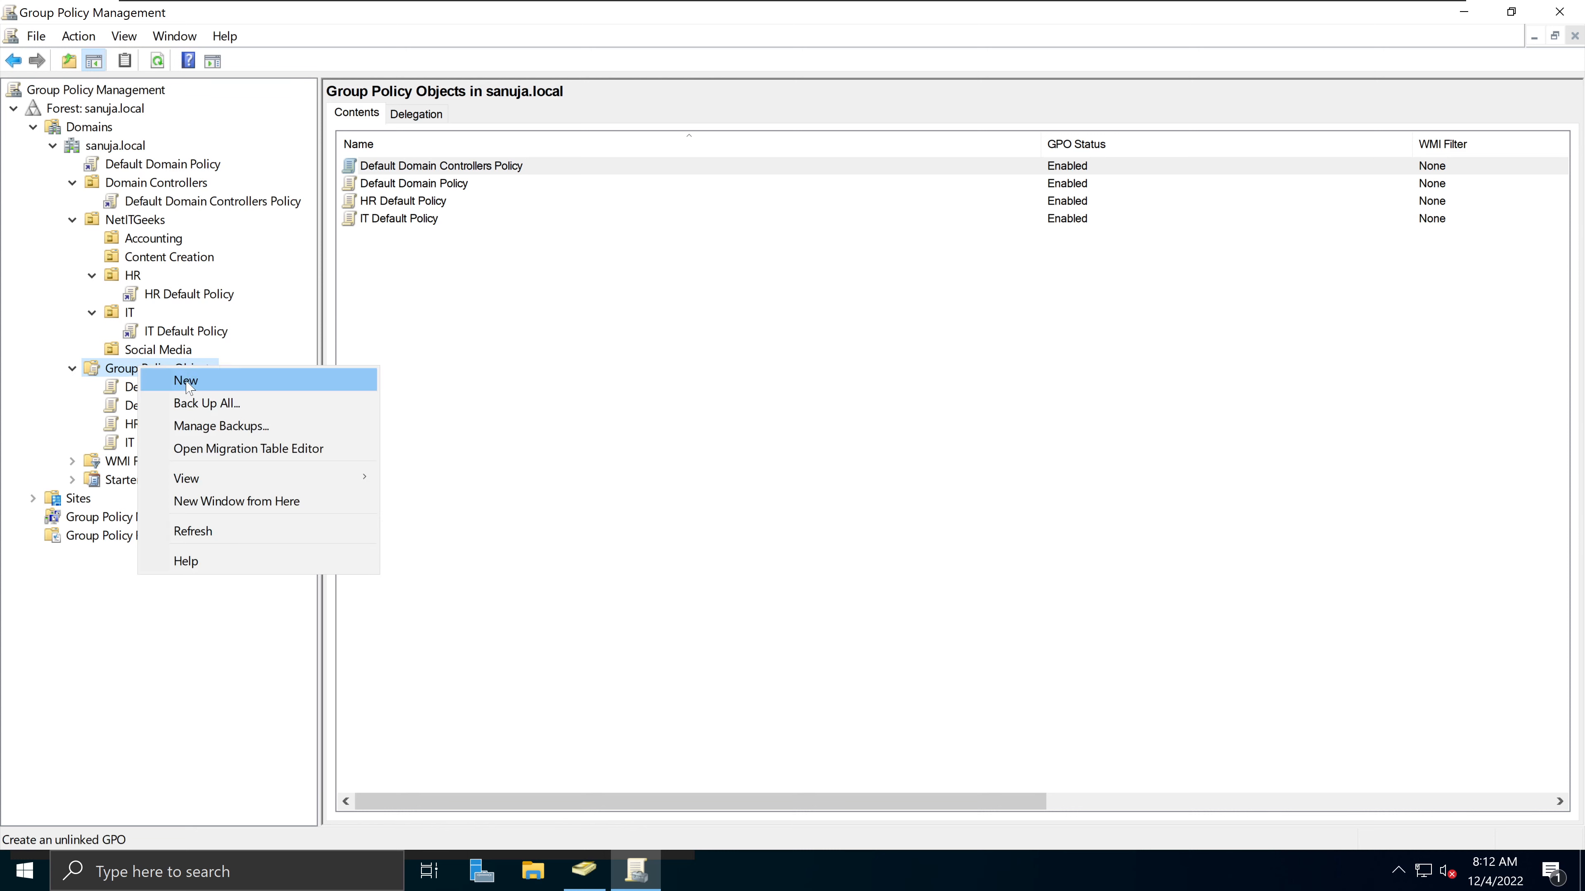
pyautogui.click(109, 370)
pyautogui.rightClick(129, 279)
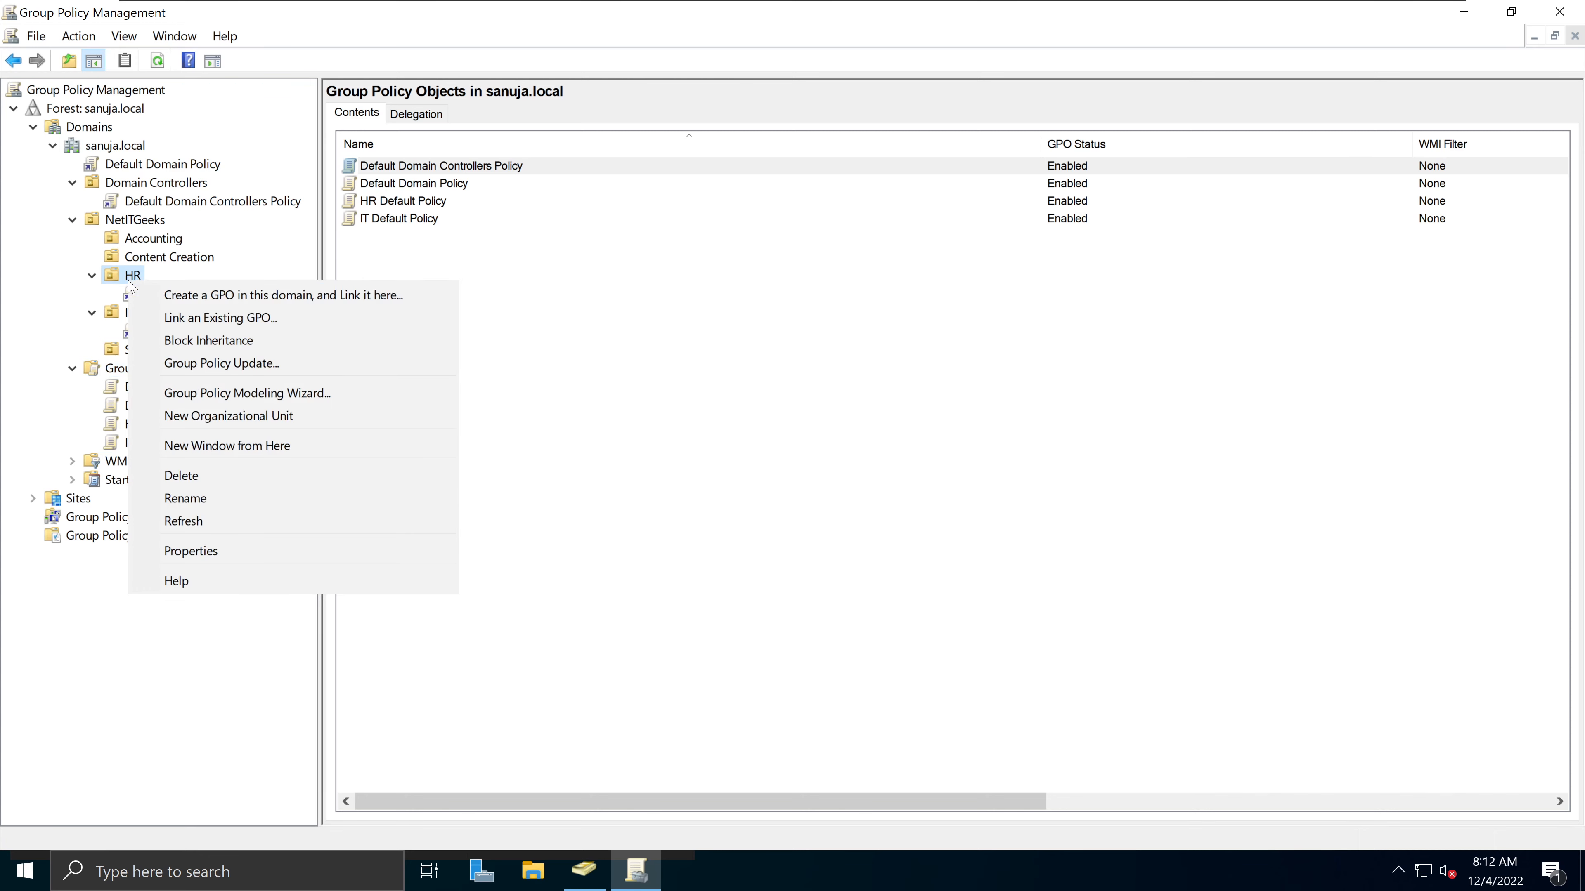
pyautogui.click(217, 320)
pyautogui.click(1005, 230)
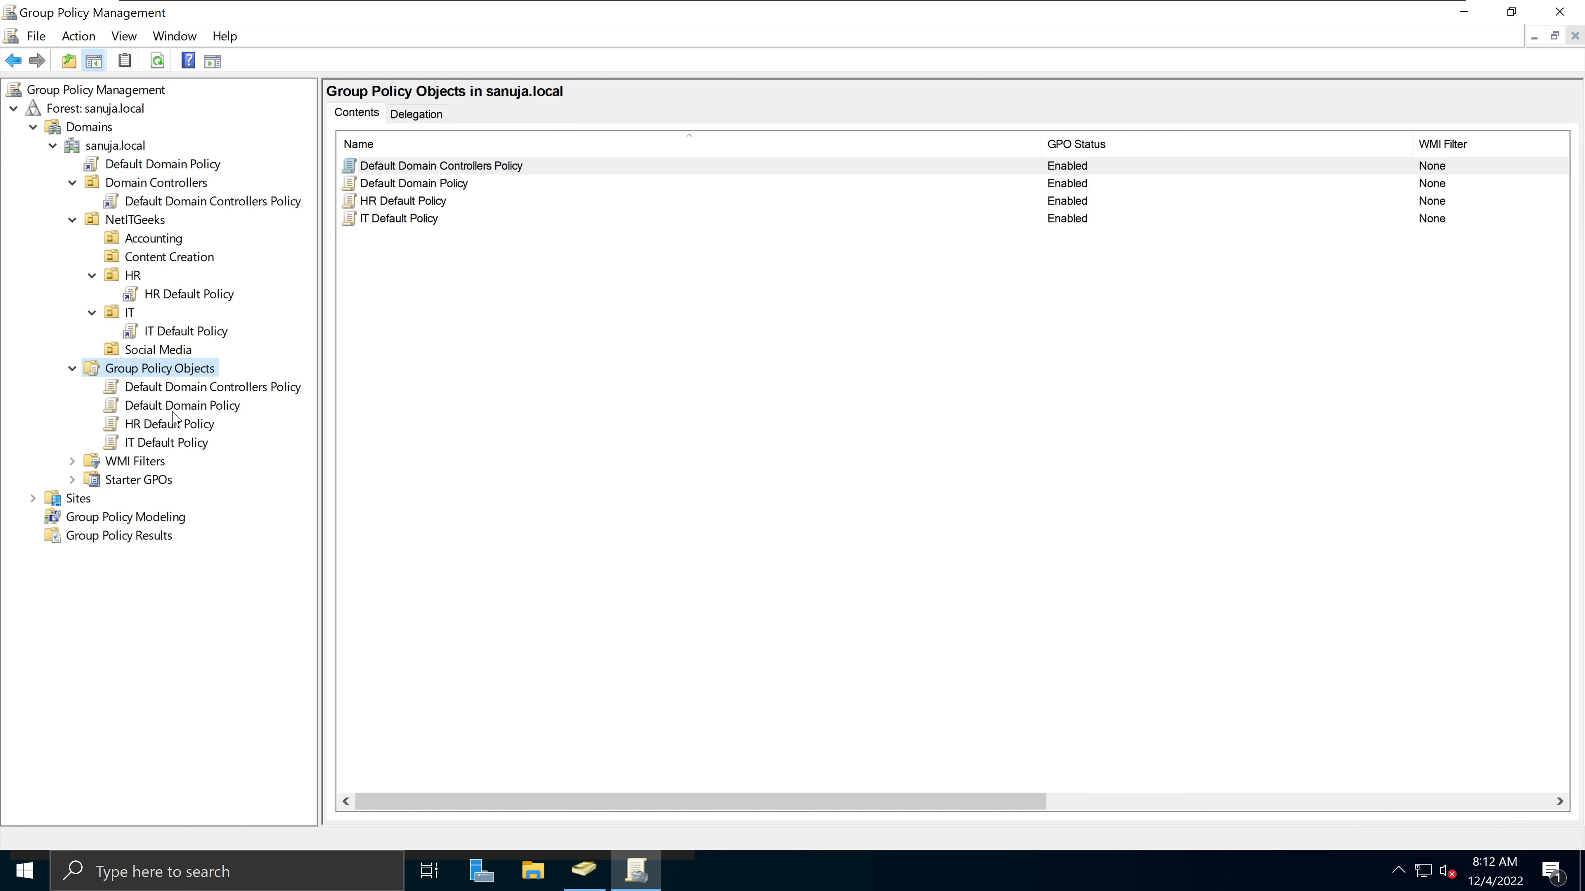
# Open HR Default Policy from Group Policy Objects for editing, in a maximized editor with a wider tree pane.
pyautogui.click(192, 428)
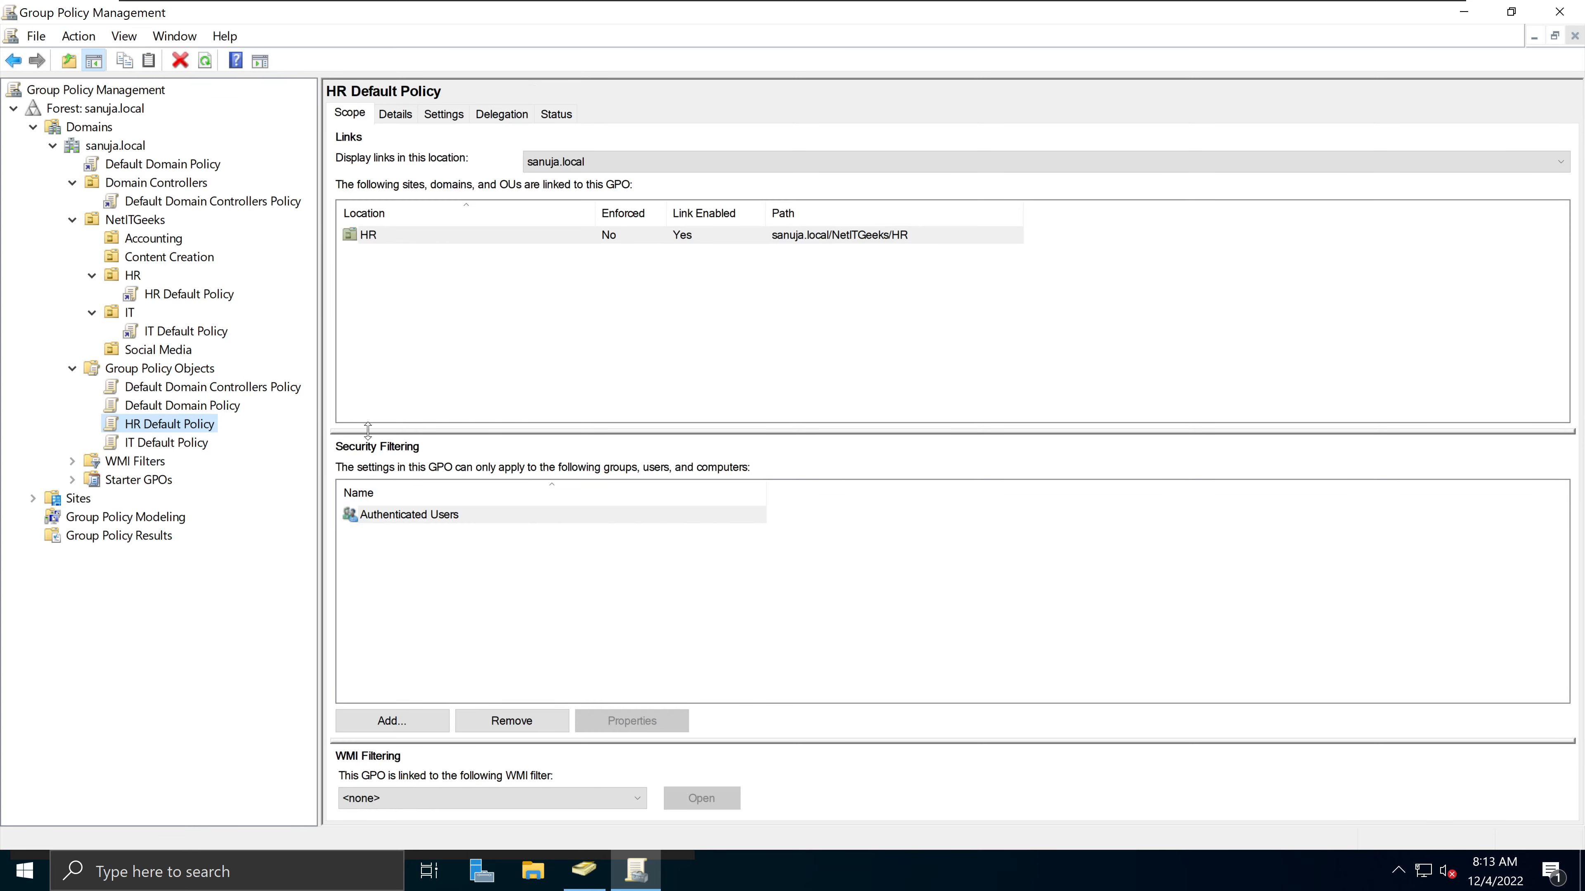
pyautogui.rightClick(195, 430)
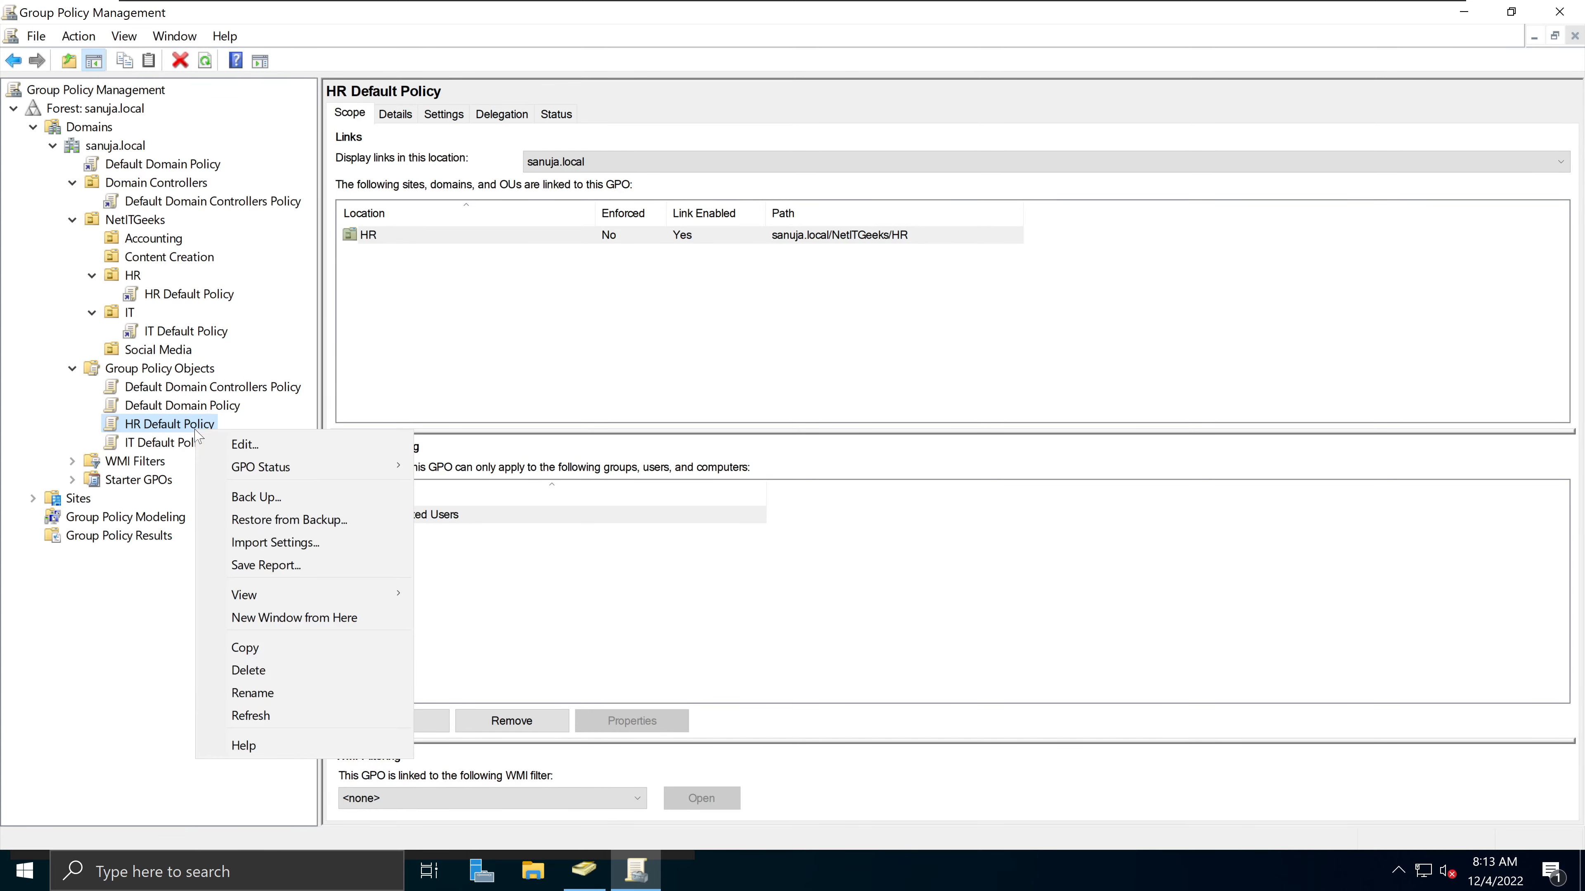
pyautogui.click(243, 446)
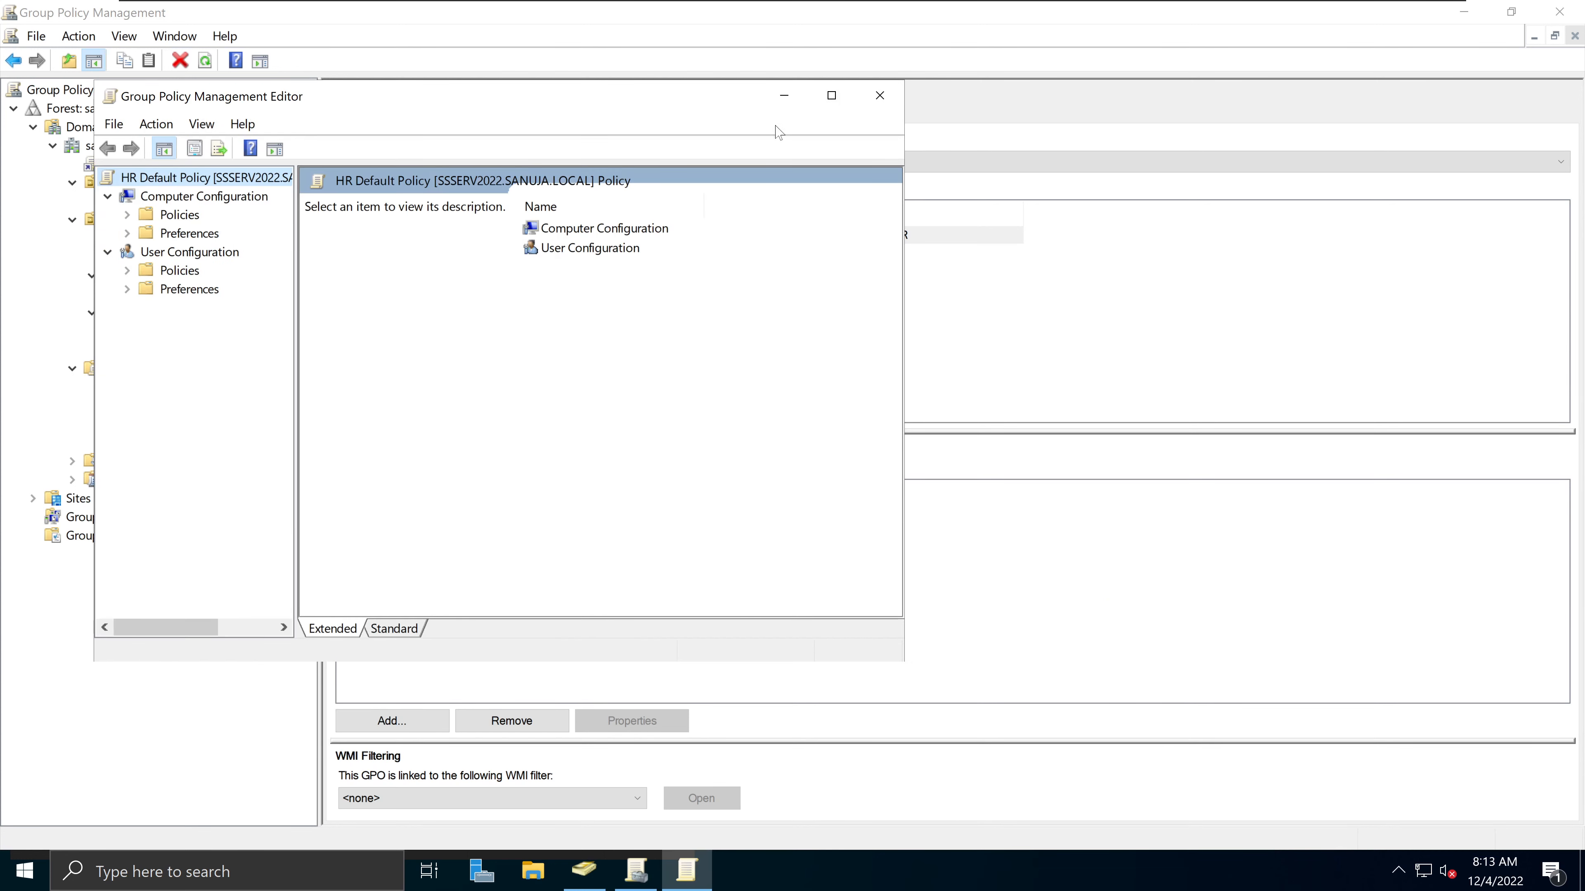
pyautogui.click(831, 97)
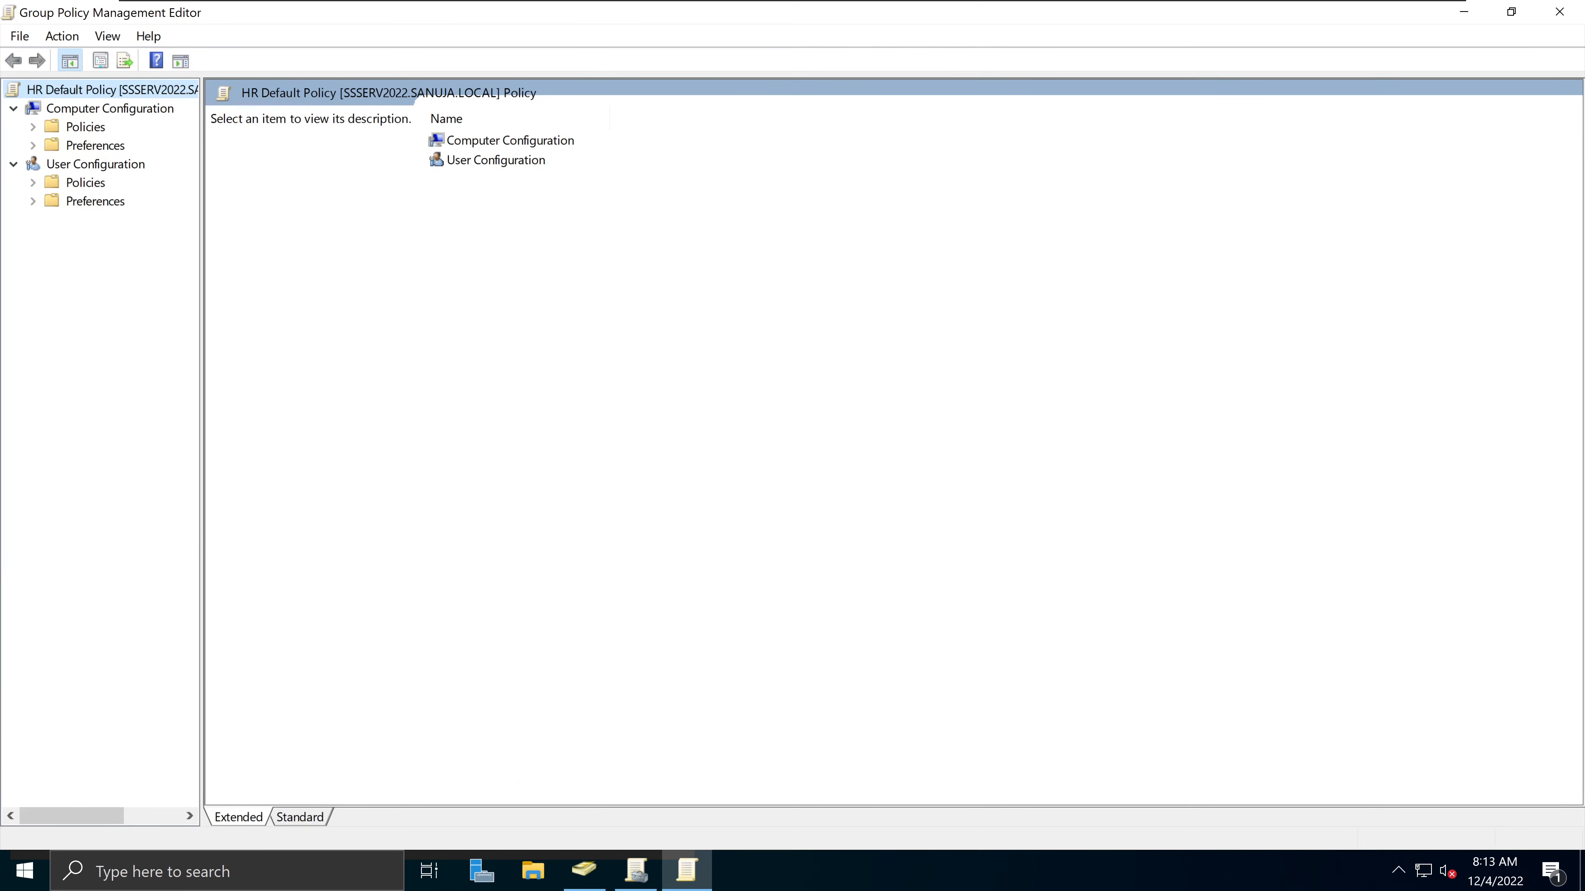
pyautogui.moveTo(202, 200); pyautogui.dragTo(282, 206)
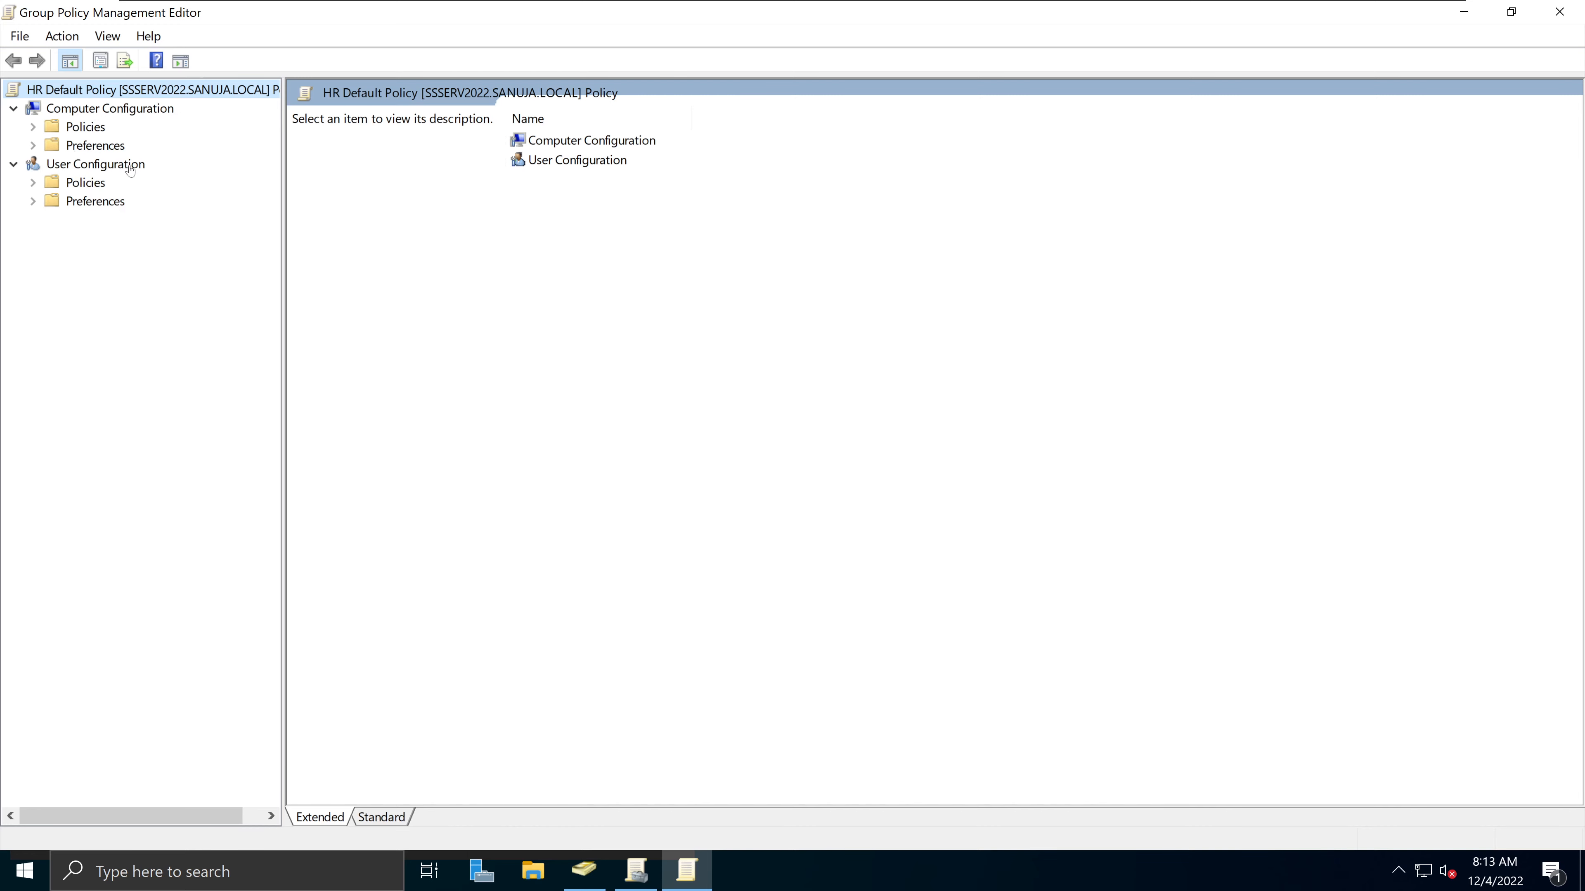
# Expand Policies and Preferences under both Computer Configuration and User Configuration, and widen the tree to show the full folder names.
pyautogui.click(34, 128)
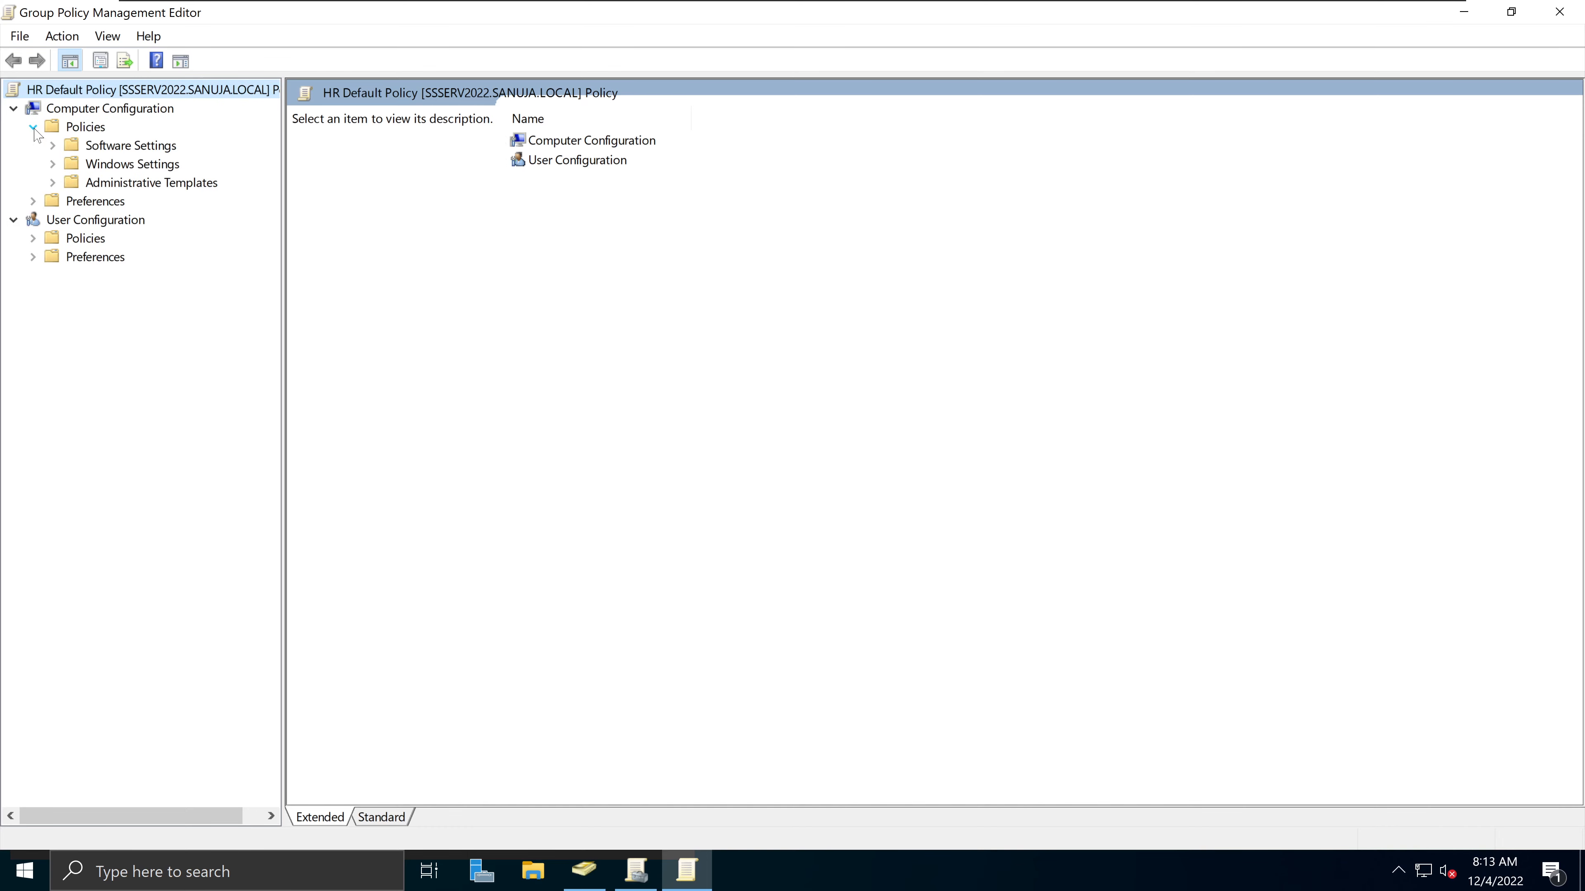
pyautogui.click(34, 202)
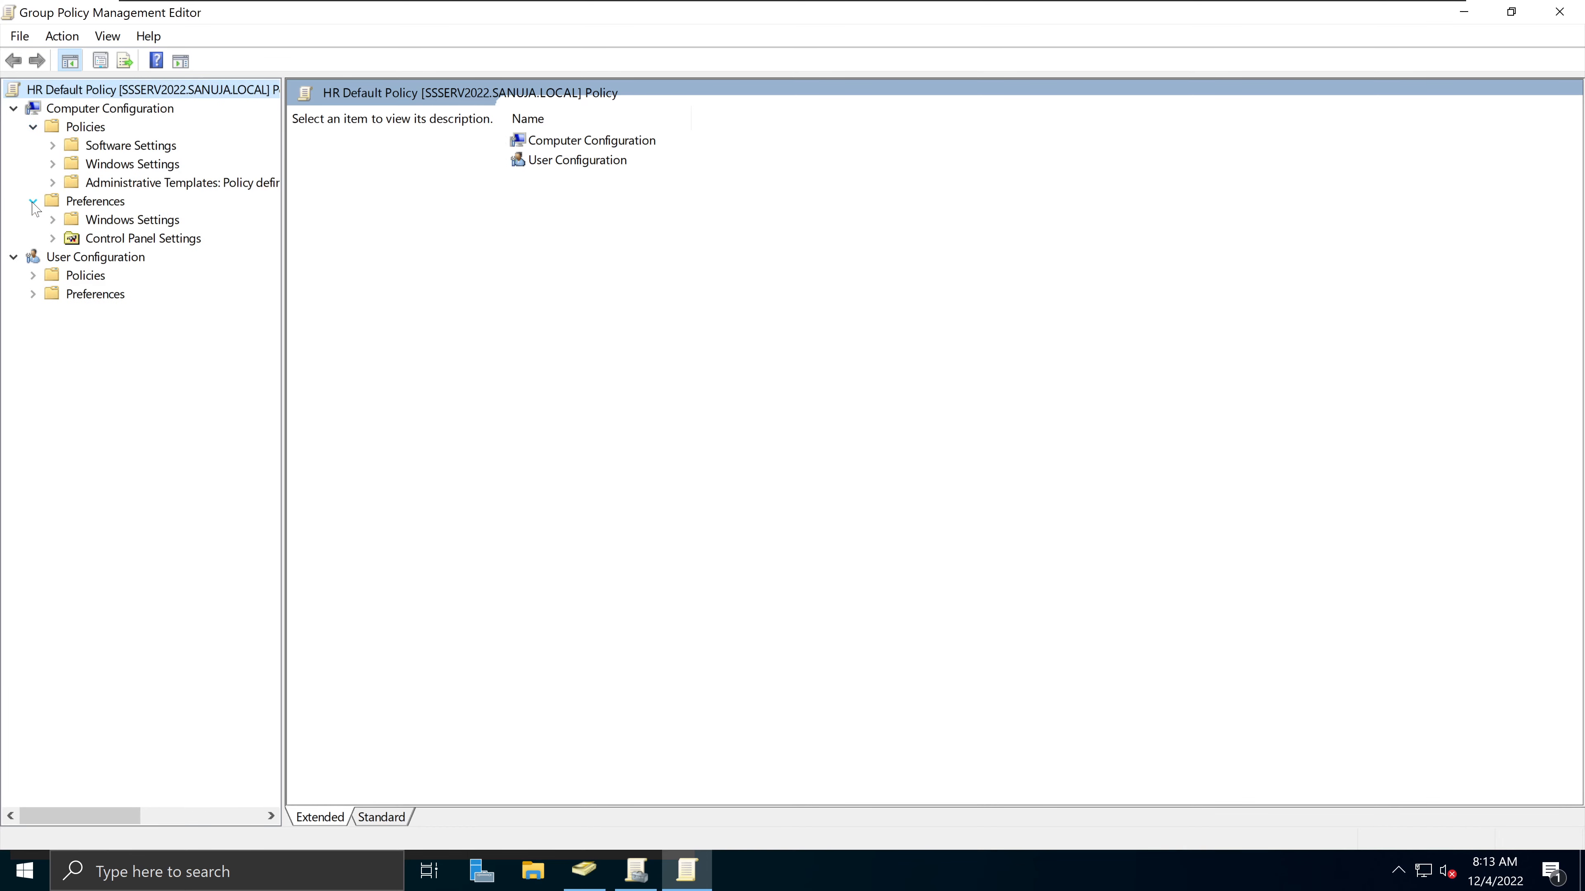
pyautogui.click(34, 277)
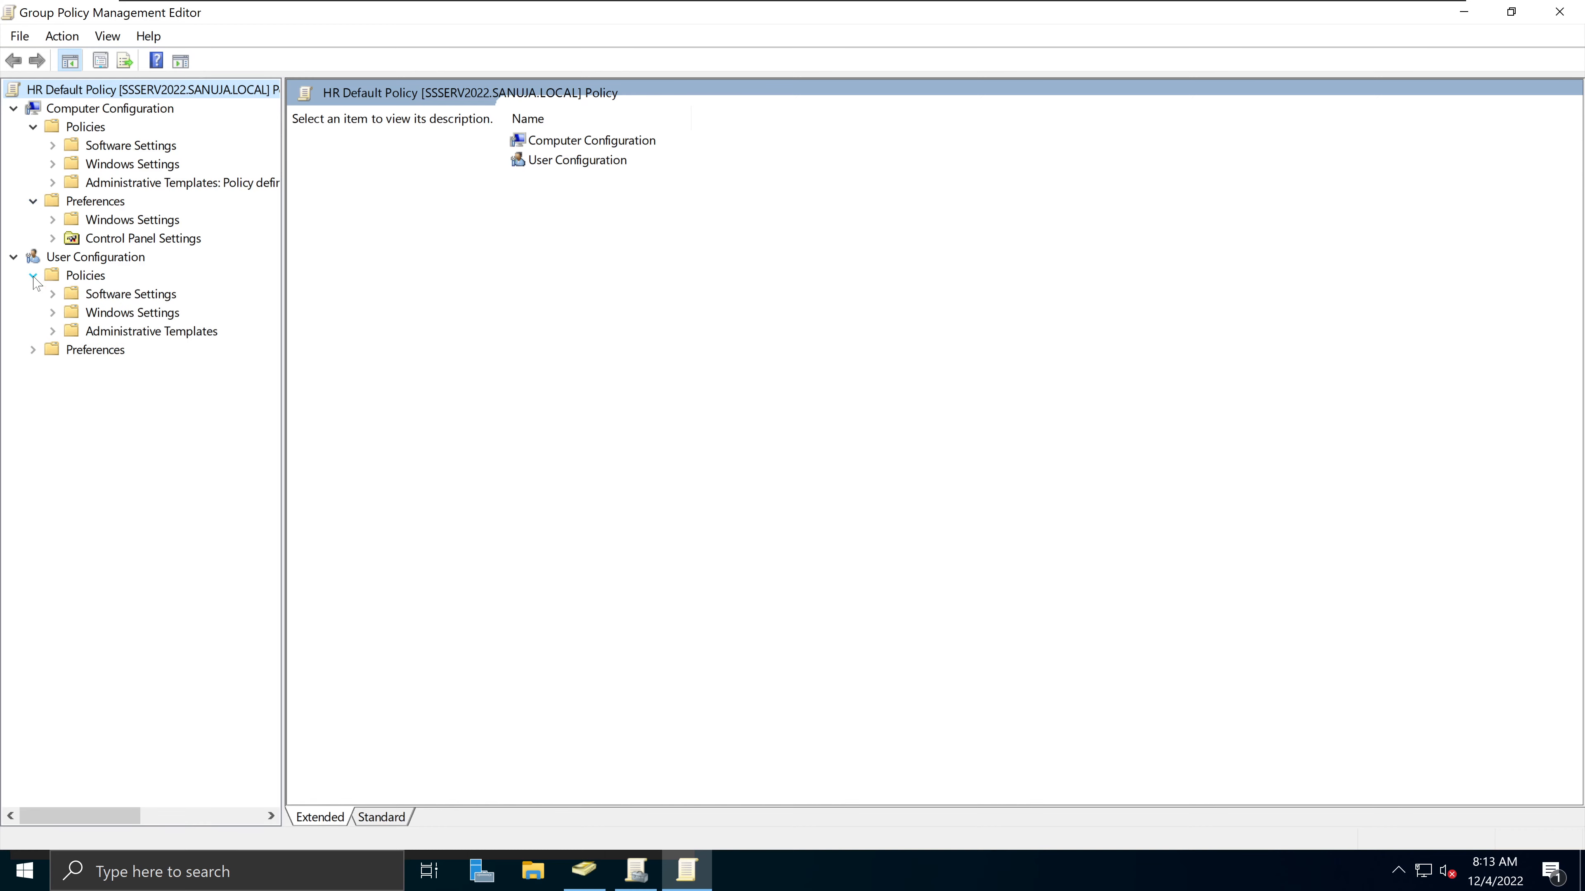
pyautogui.click(32, 350)
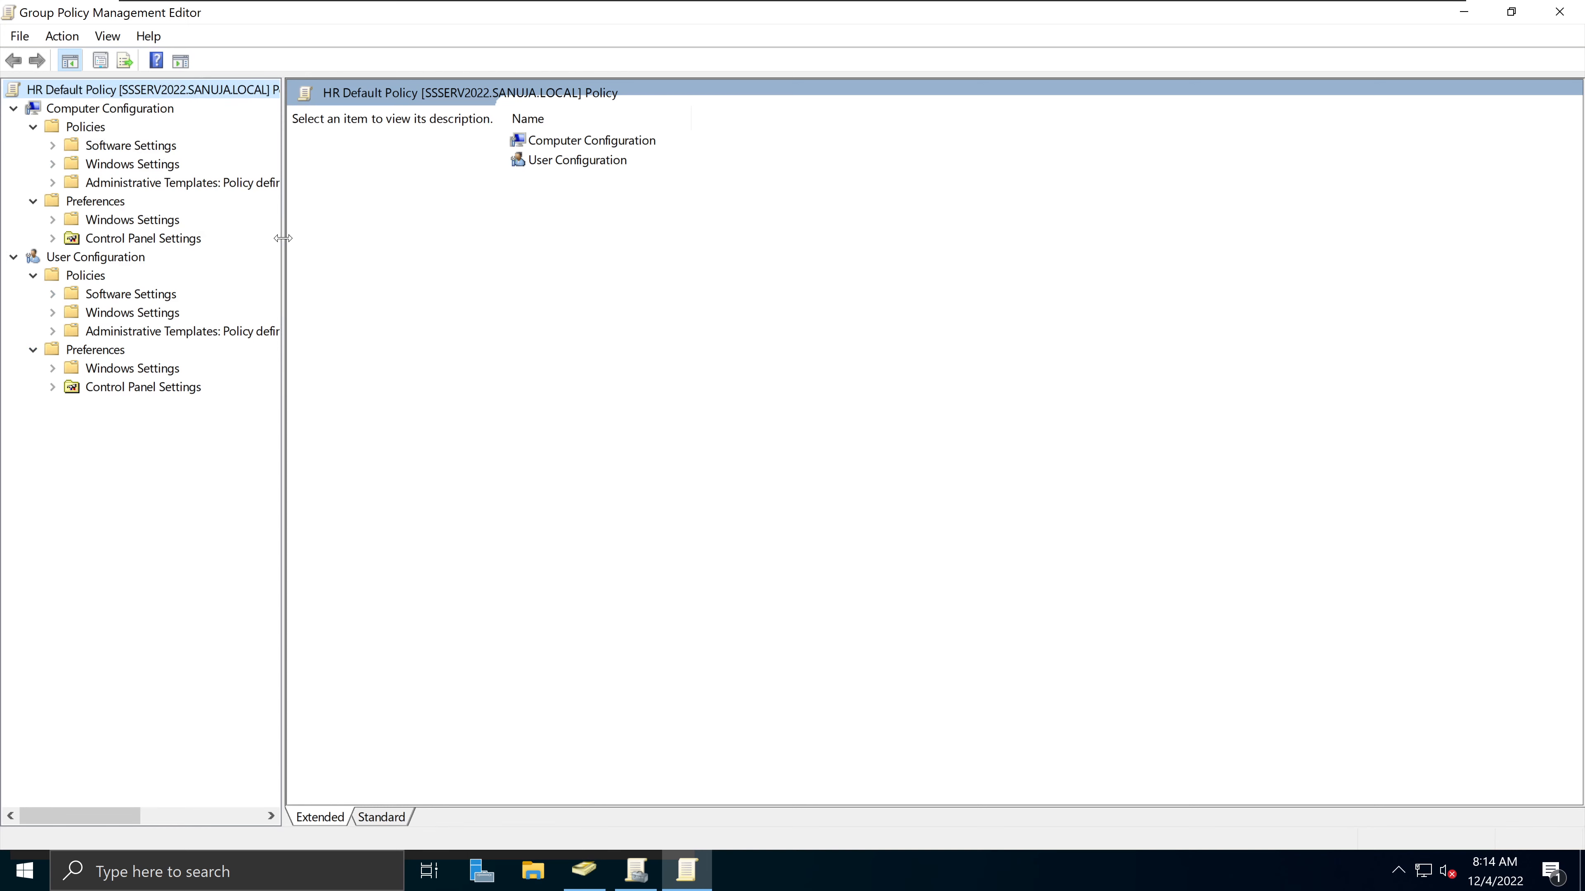
pyautogui.moveTo(283, 238); pyautogui.dragTo(316, 240)
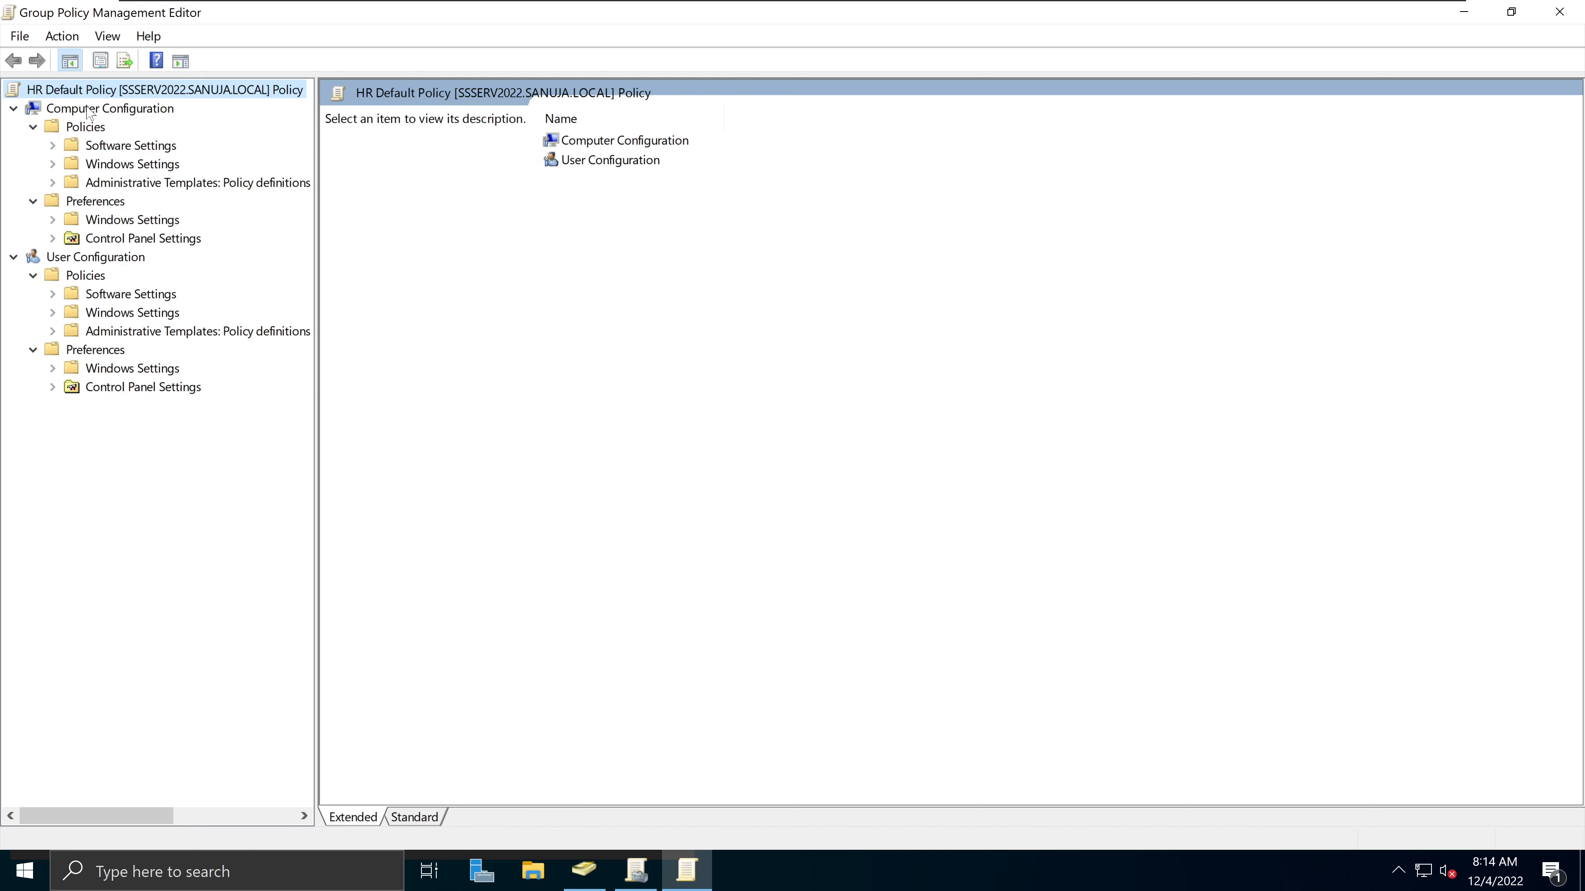
# Review the expanded HR Default Policy structure in a smaller window over the management console, and close the policy editor.
pyautogui.click(1510, 12)
pyautogui.moveTo(690, 103); pyautogui.dragTo(1317, 150)
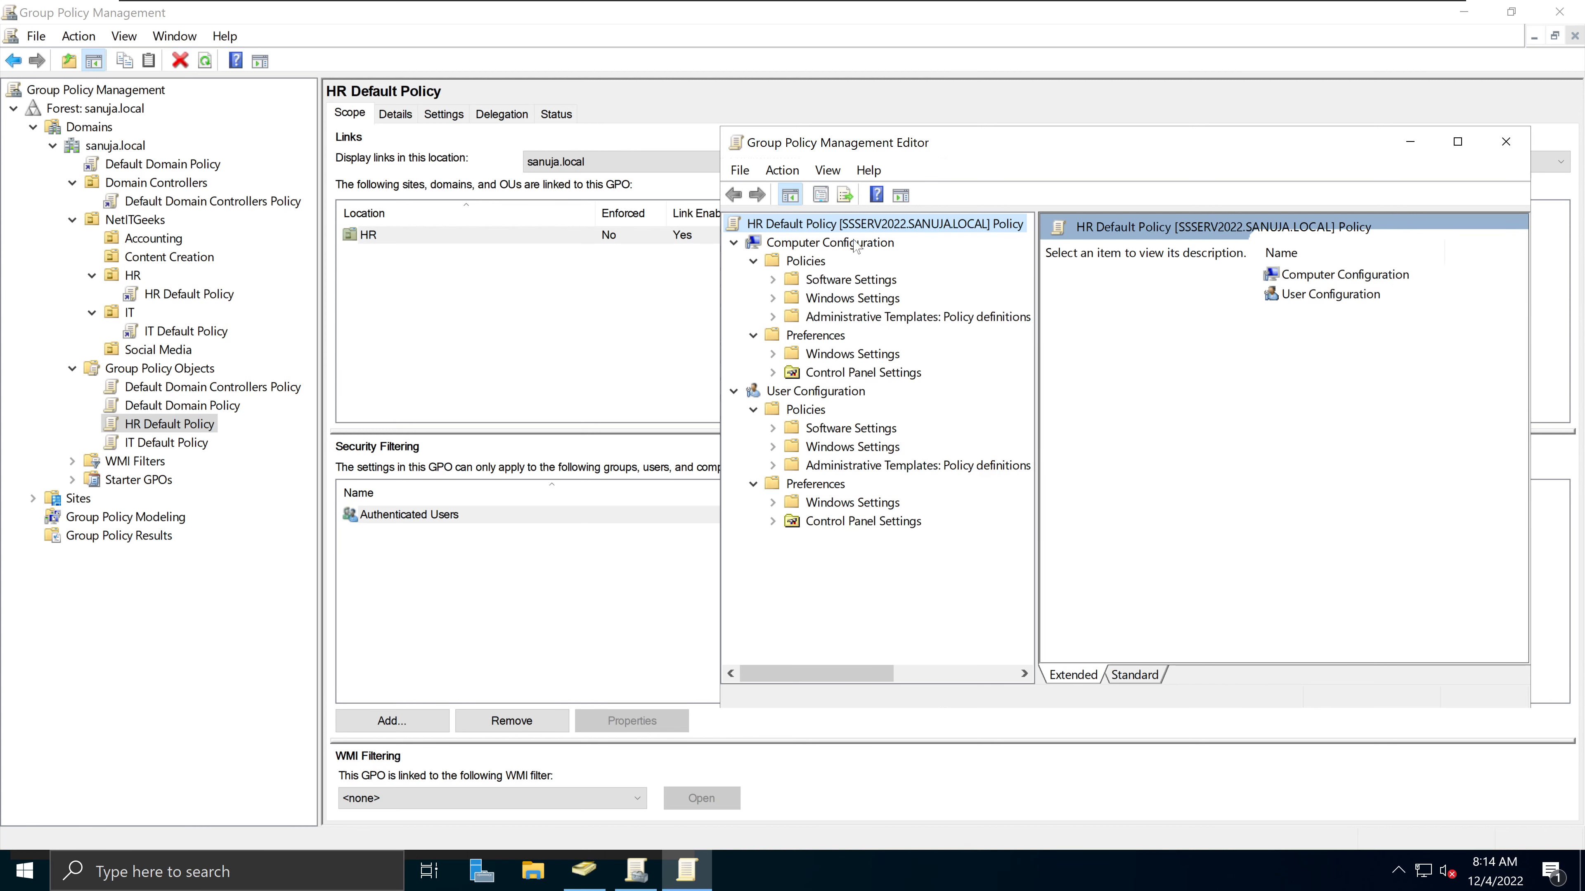
pyautogui.moveTo(918, 155); pyautogui.dragTo(526, 158)
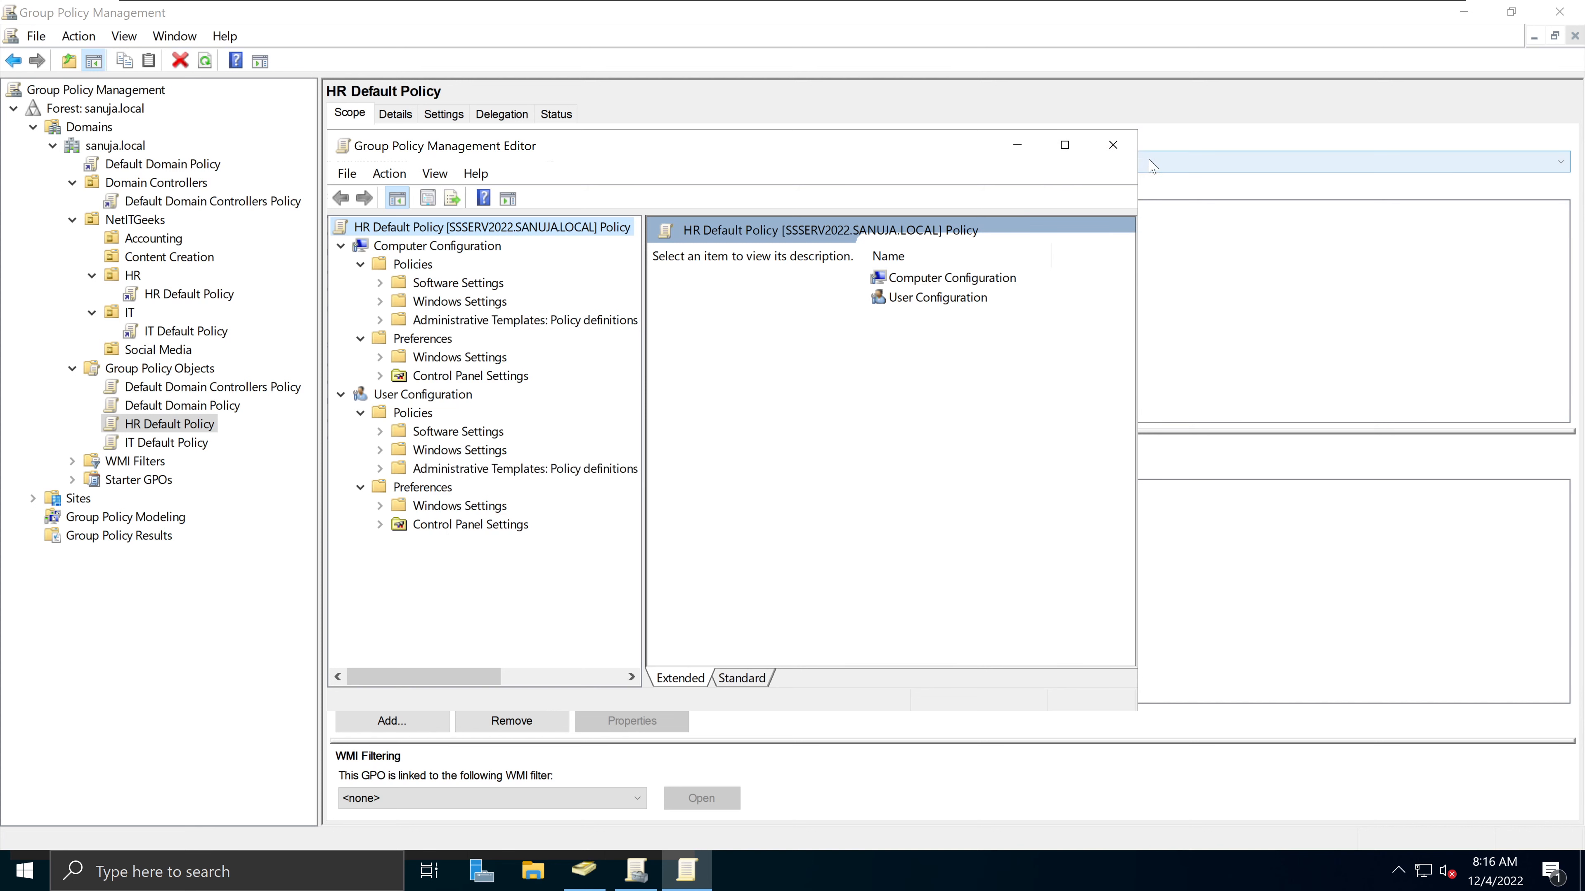
pyautogui.click(1122, 141)
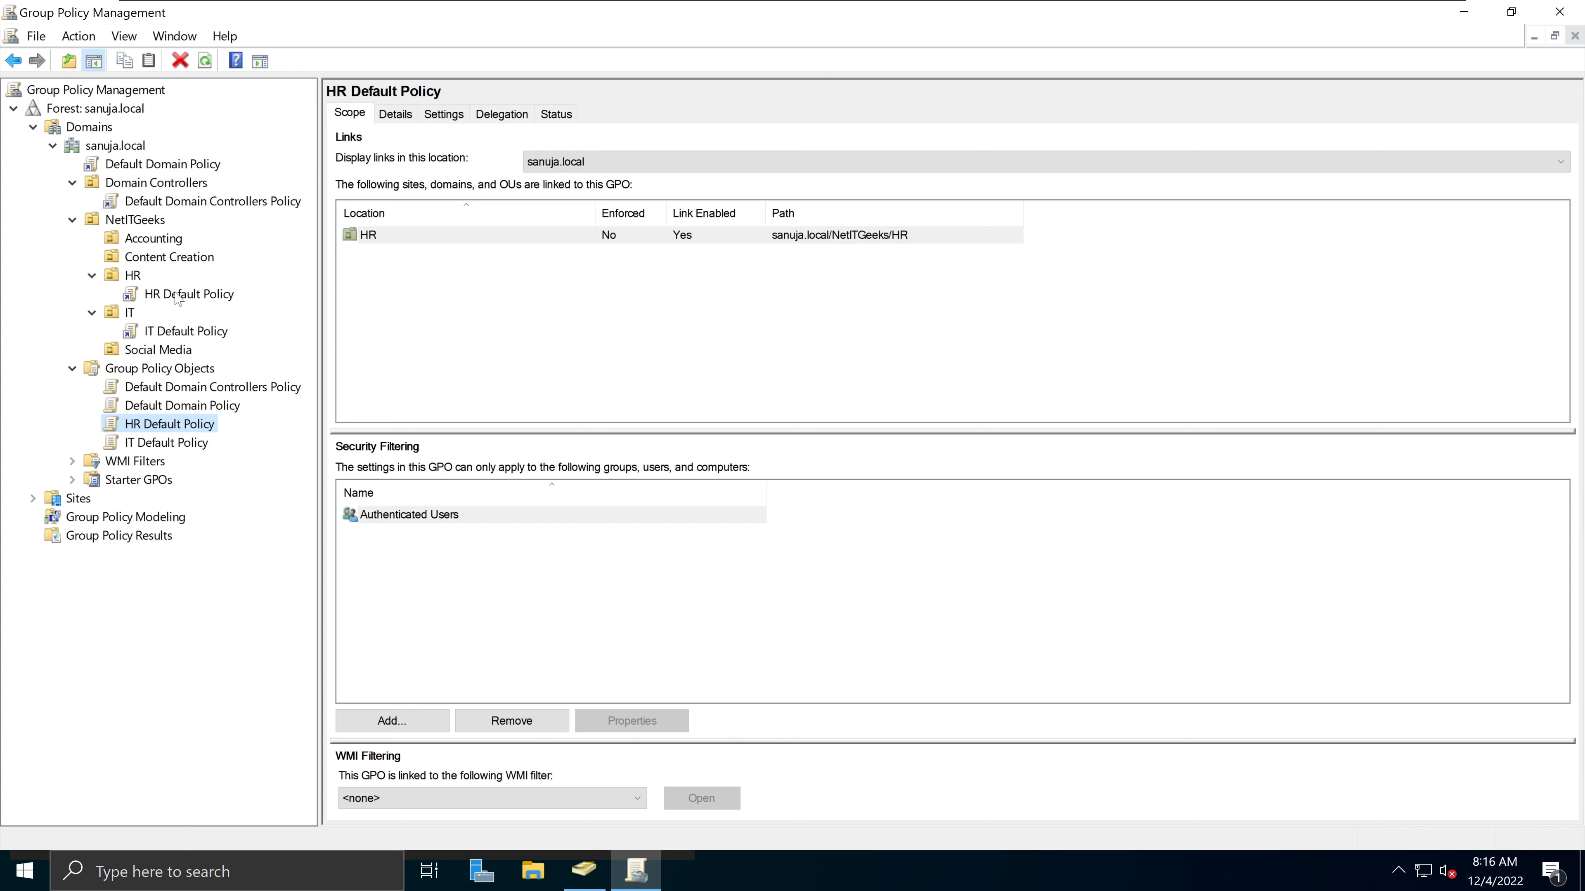
# Disable the HR Default Policy link under the HR organizational unit and enable it again.
pyautogui.click(203, 297)
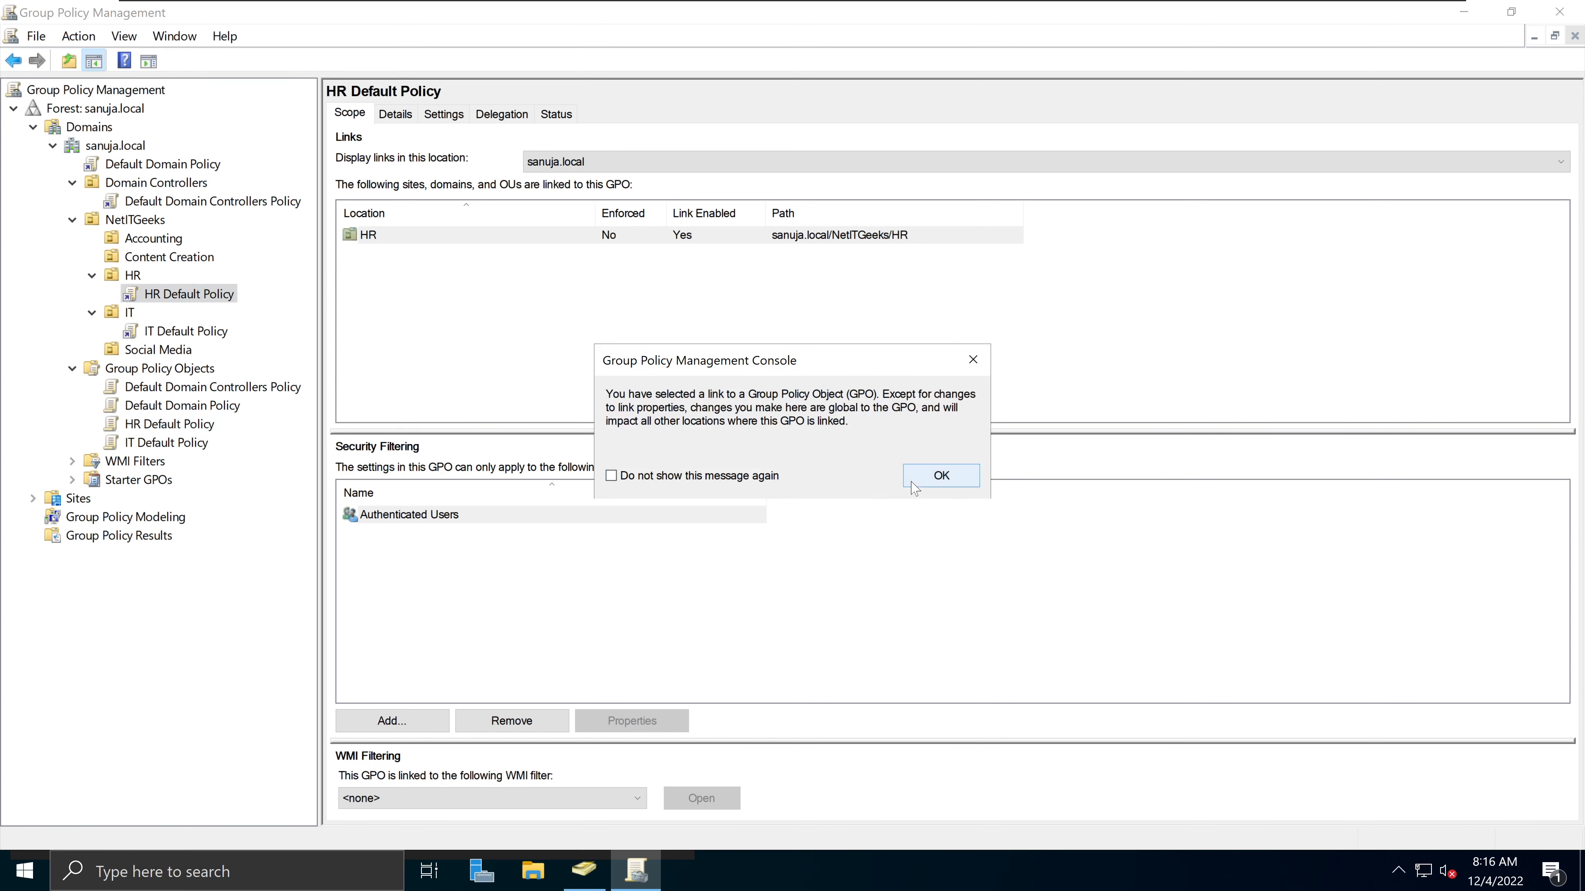
pyautogui.click(914, 484)
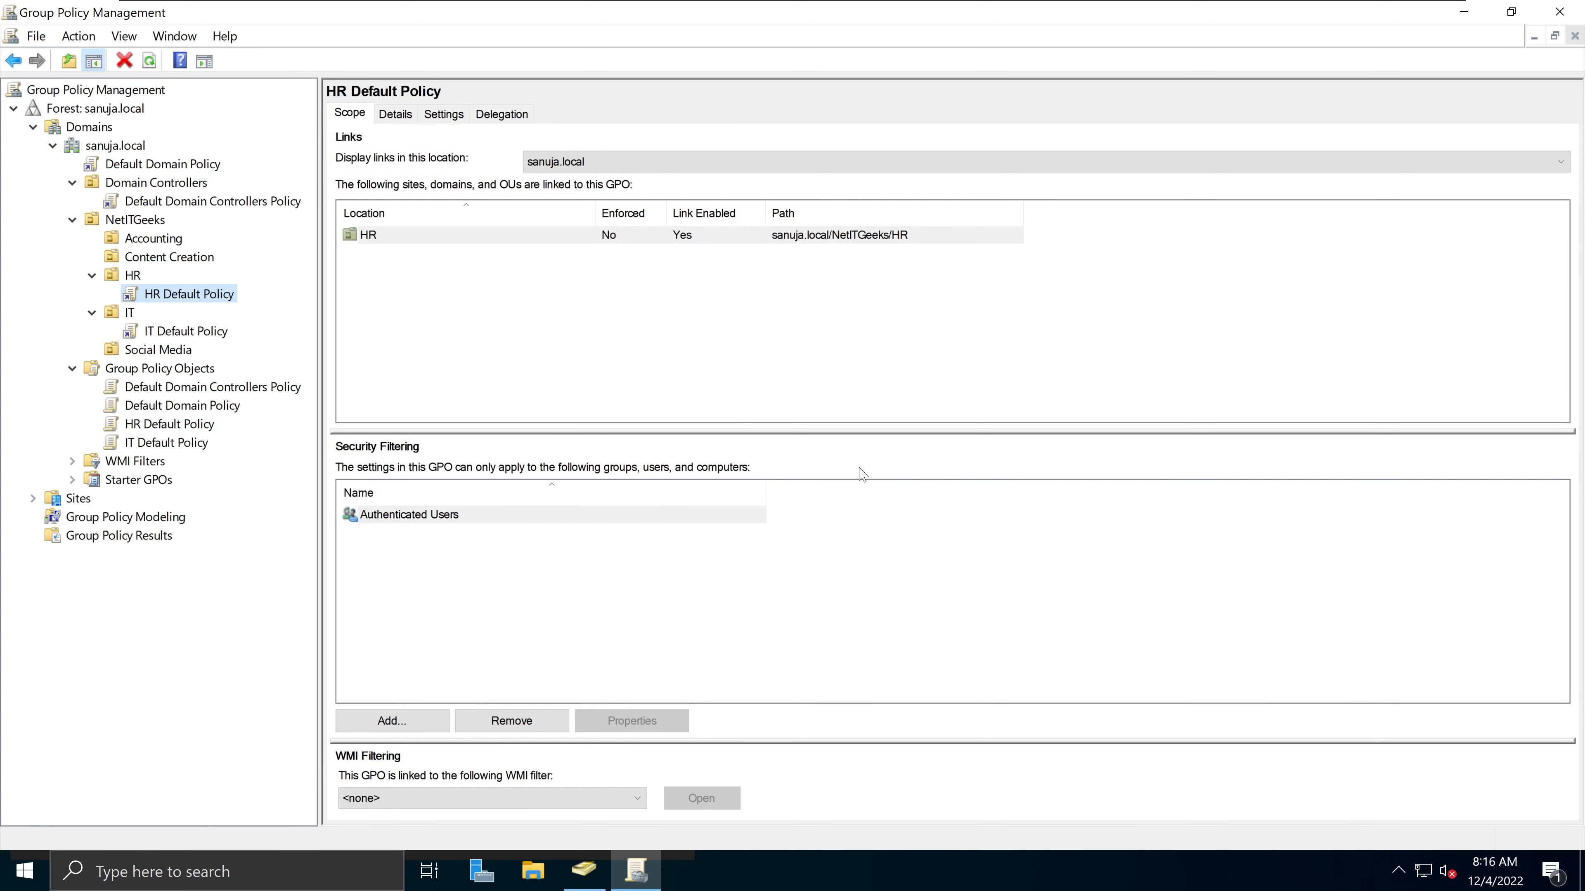
pyautogui.rightClick(186, 301)
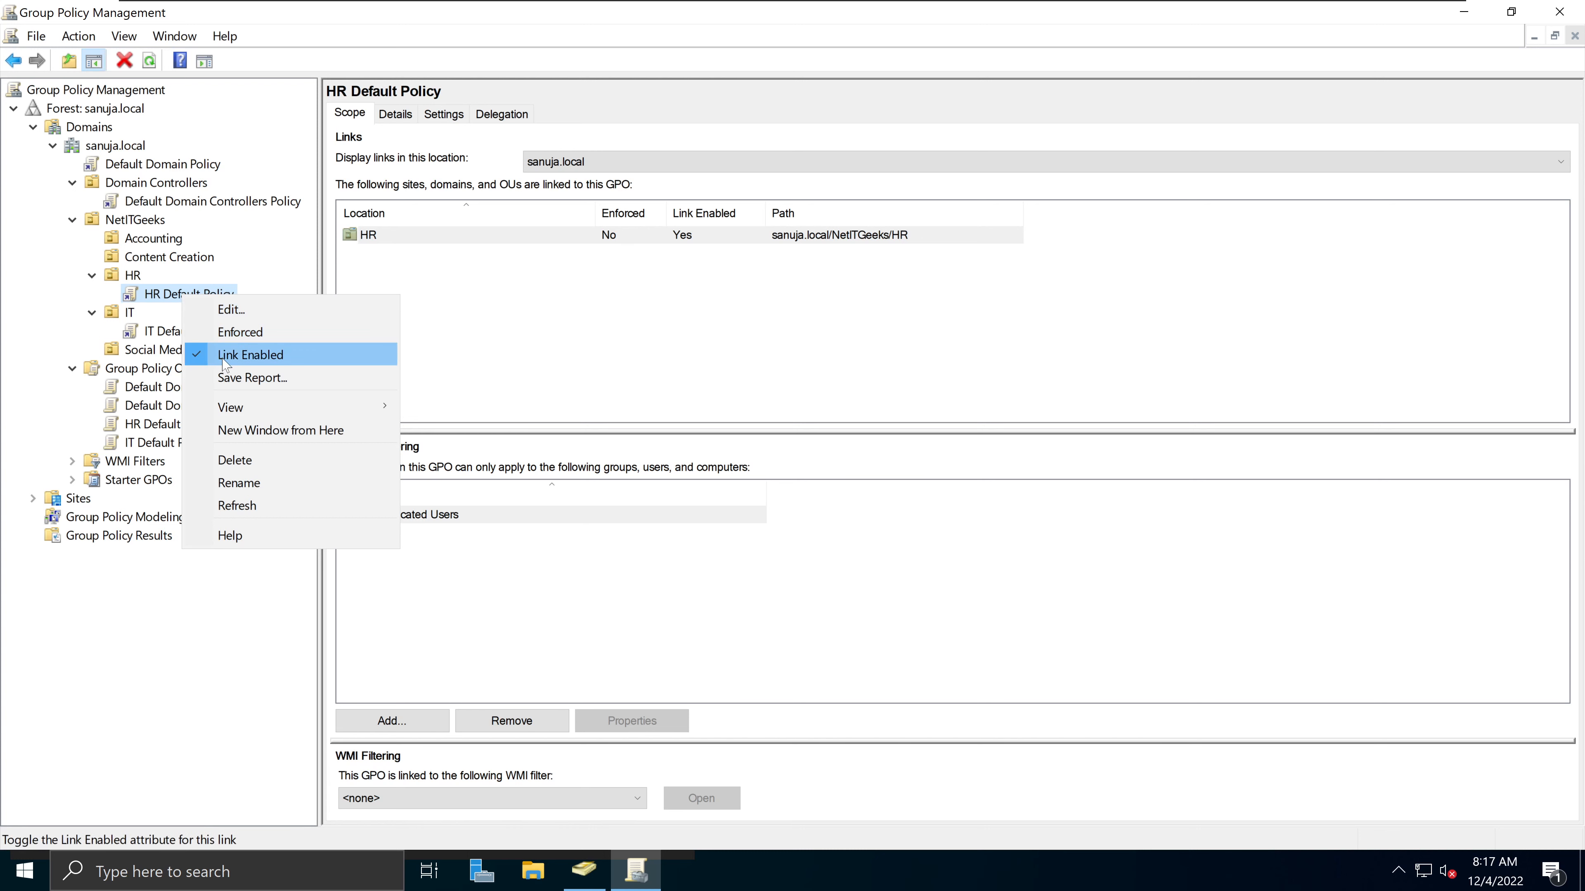
pyautogui.click(260, 362)
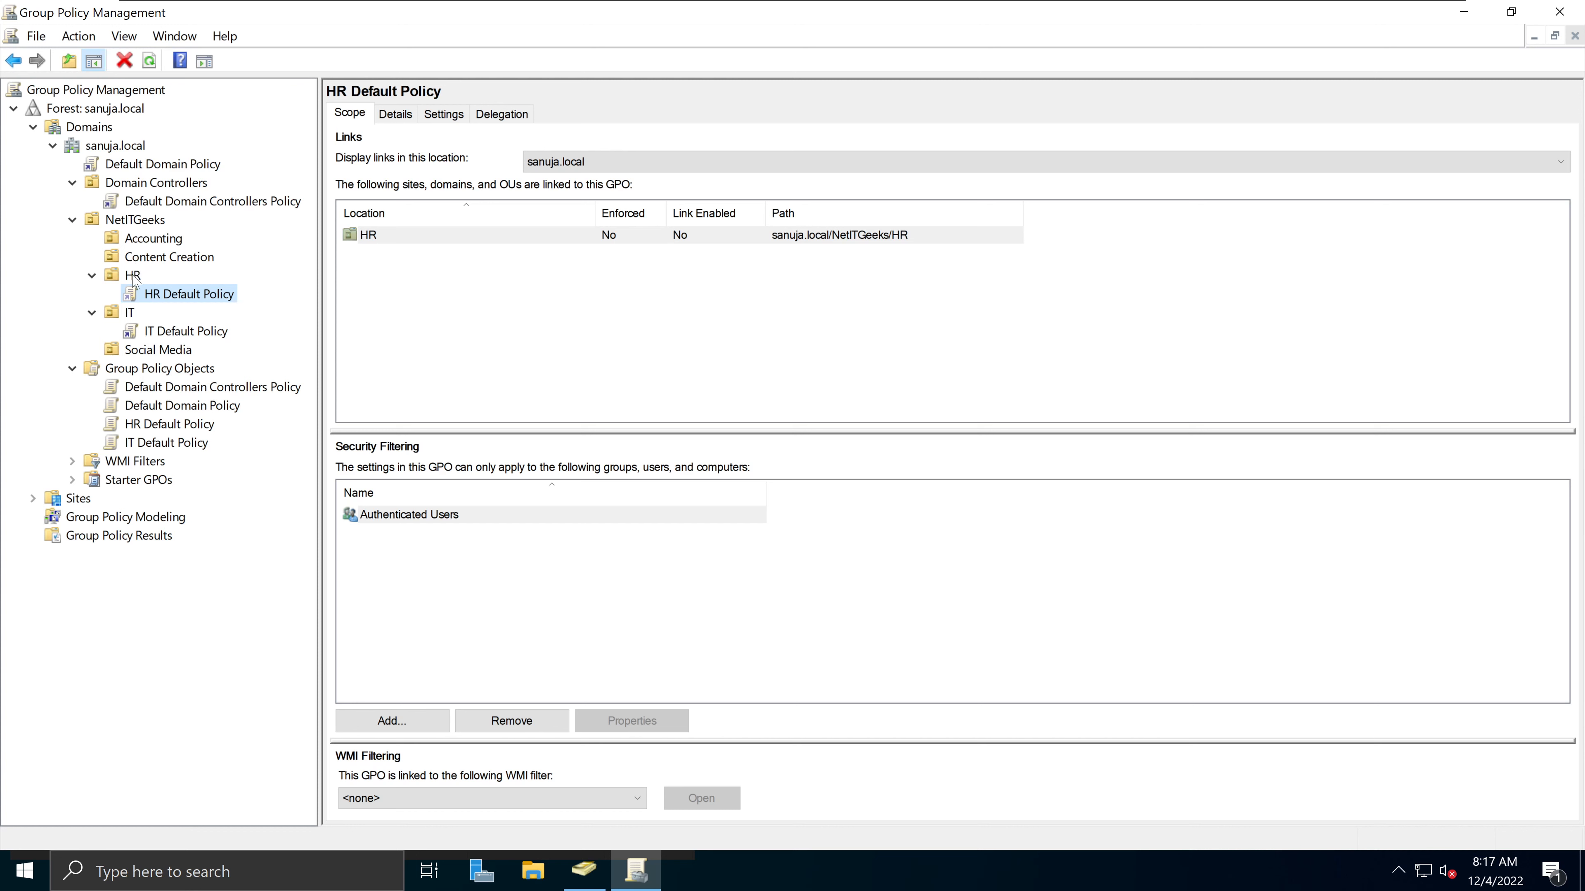
pyautogui.rightClick(150, 303)
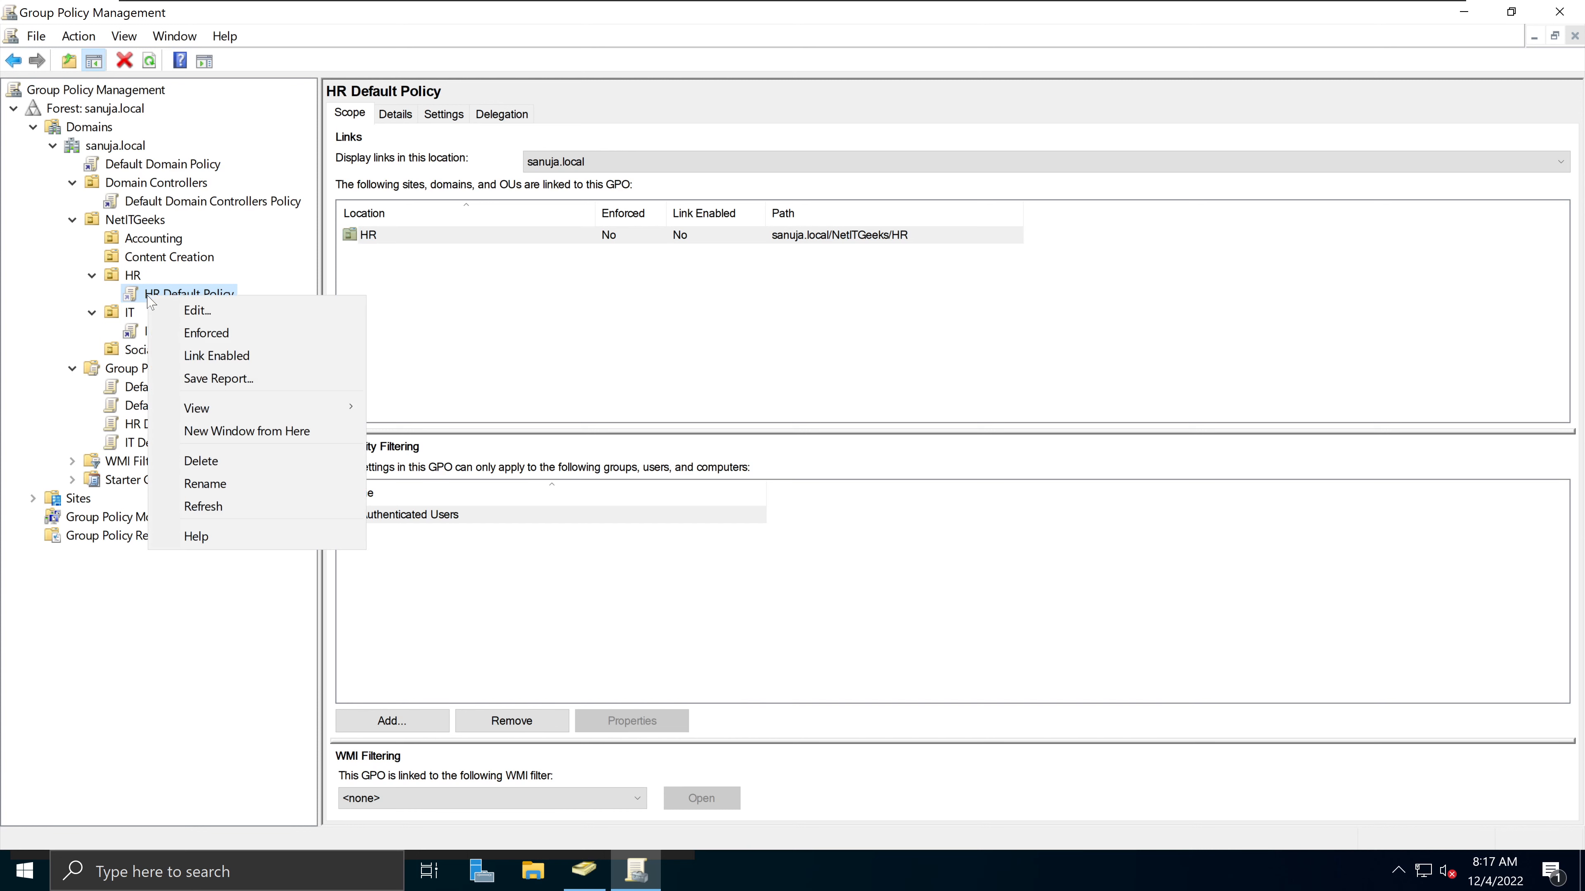
pyautogui.click(209, 357)
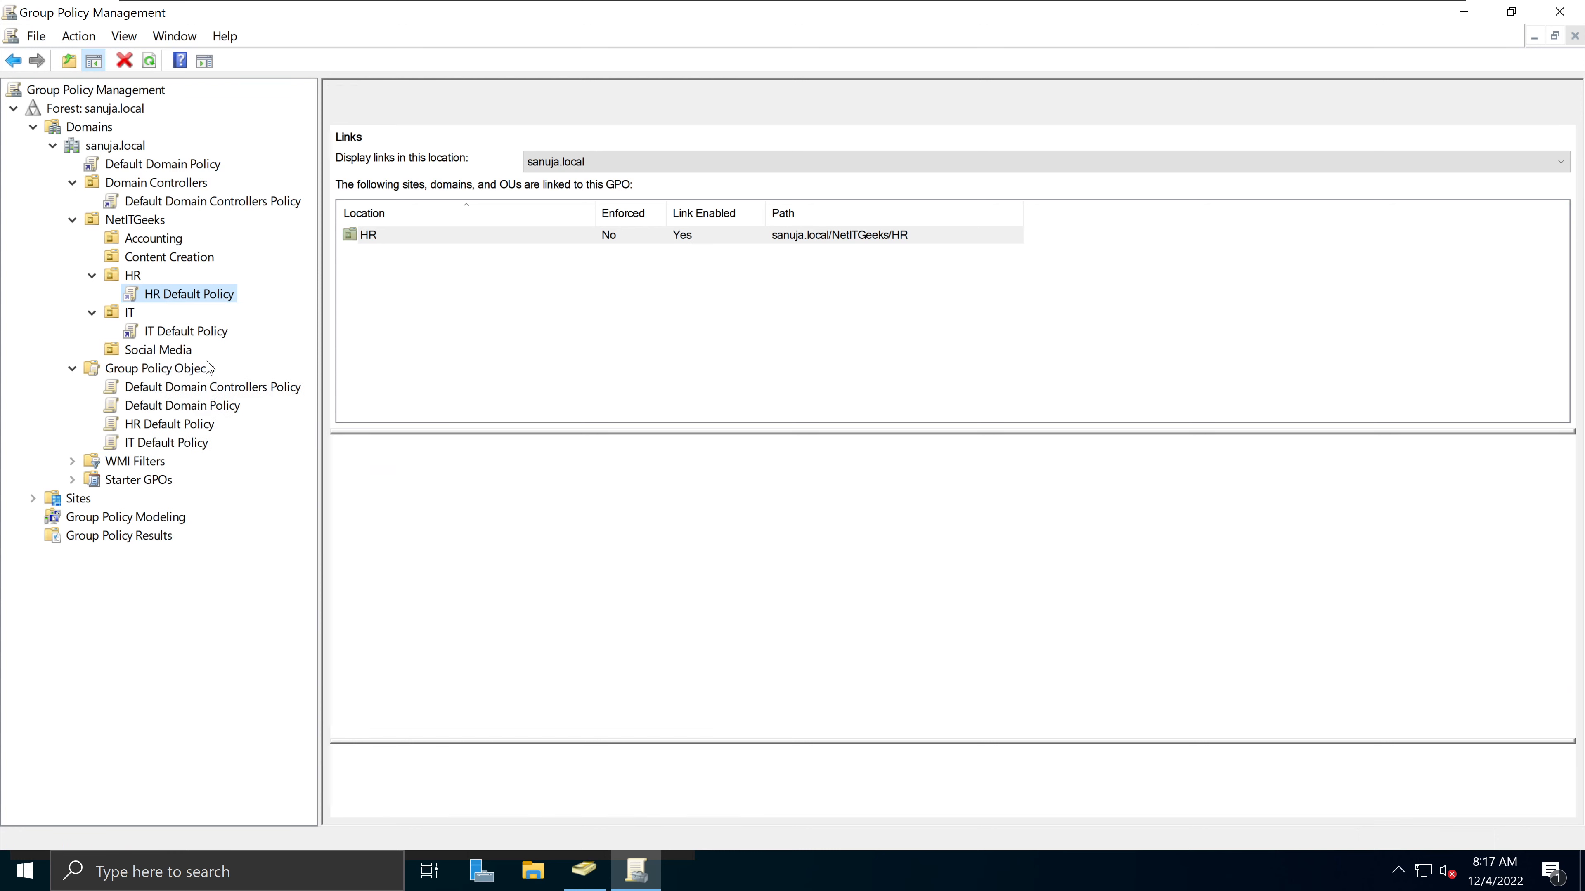
pyautogui.rightClick(197, 298)
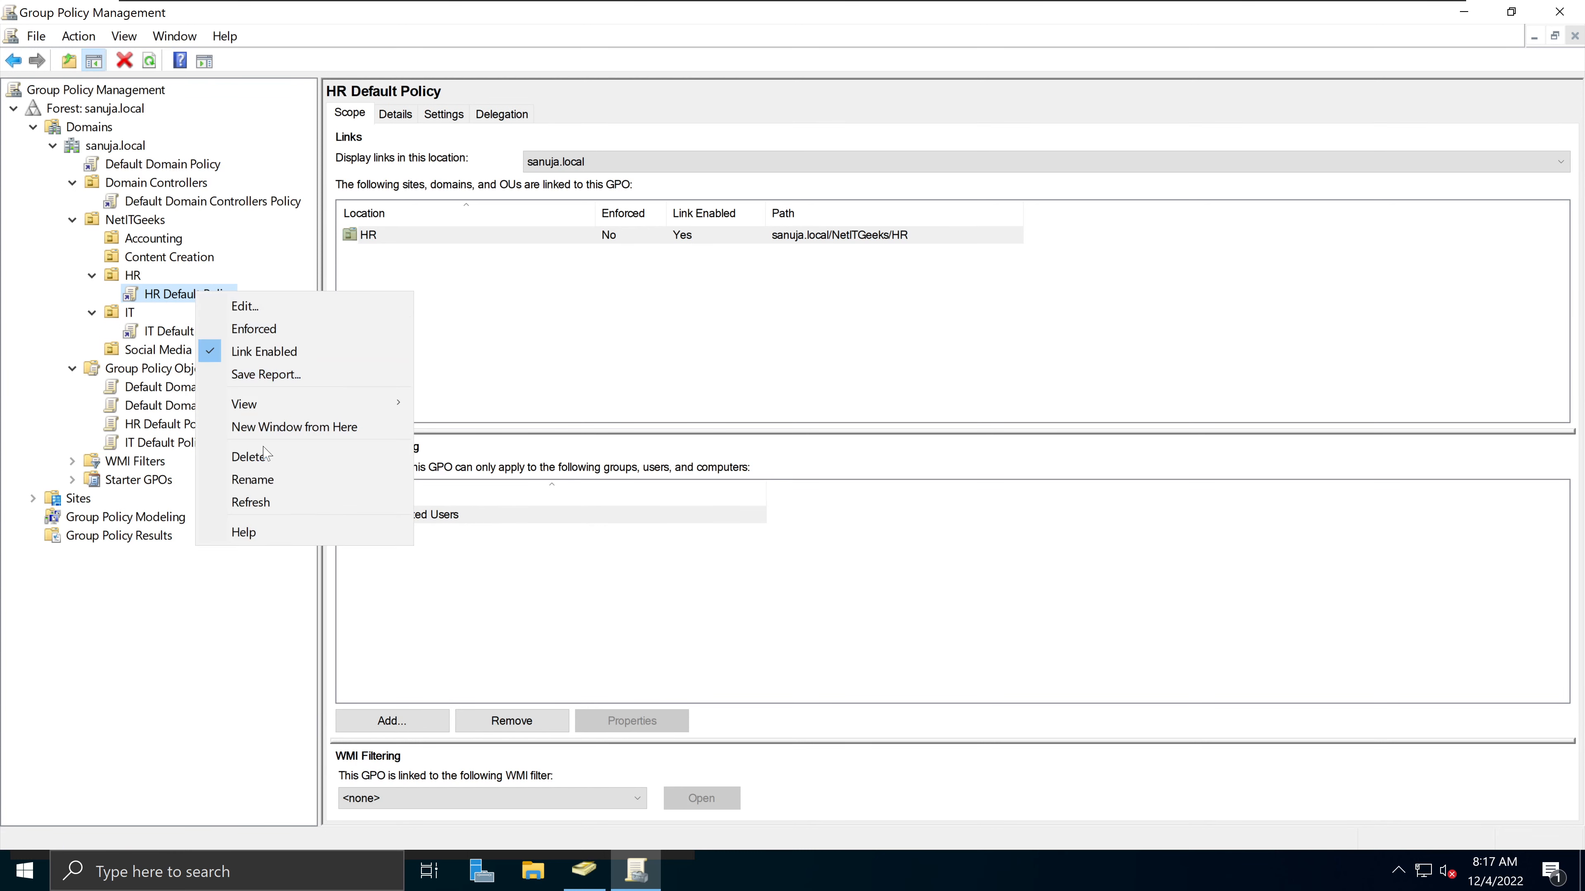
pyautogui.click(247, 461)
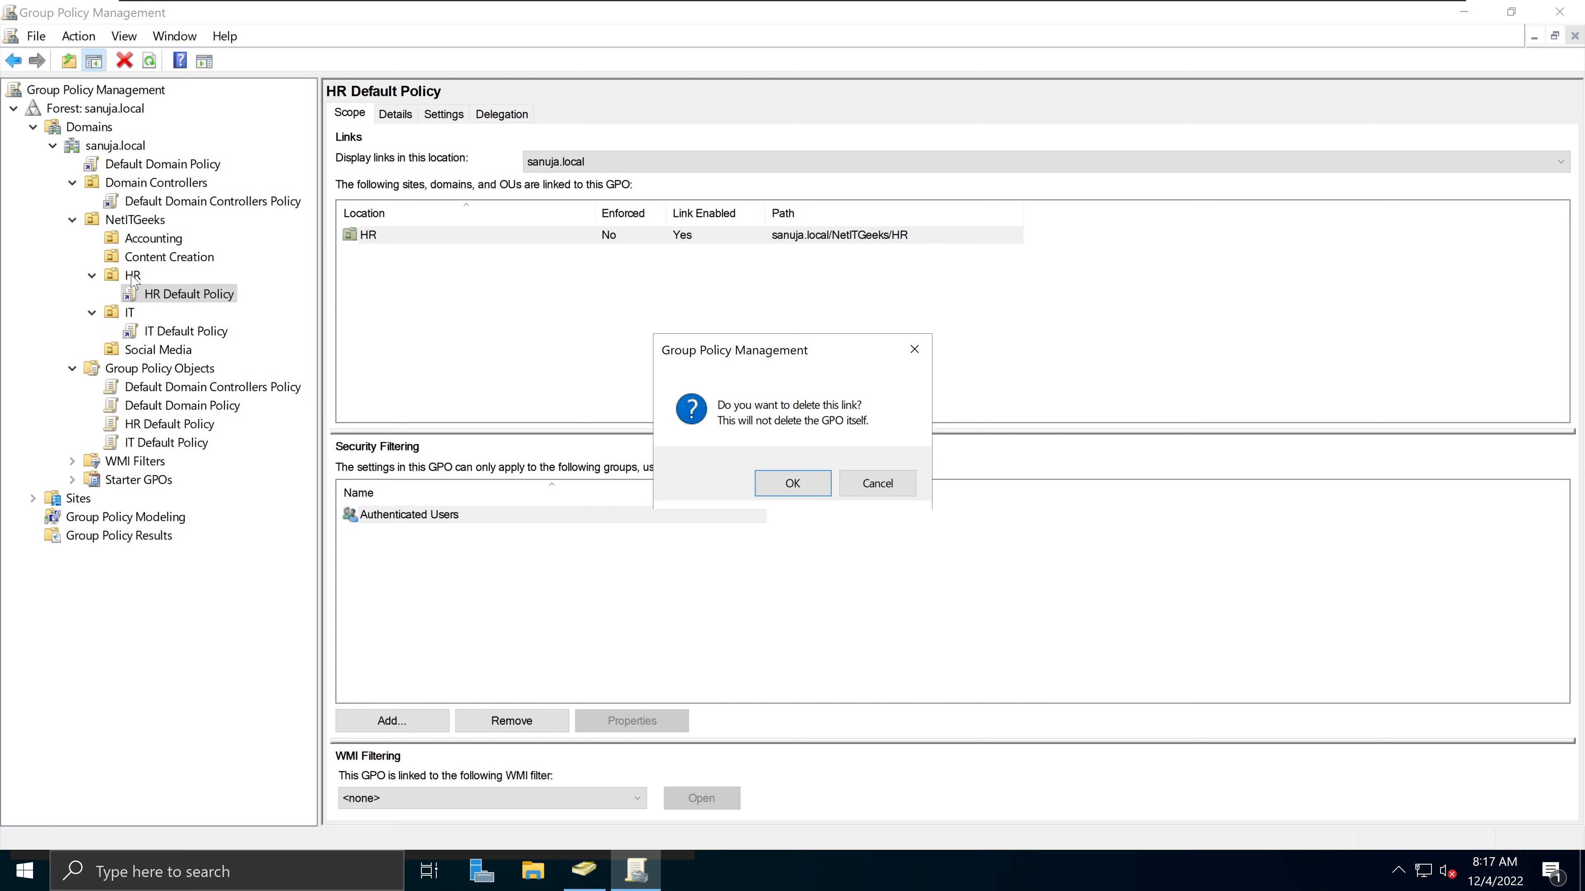
pyautogui.click(883, 487)
# Delete the HR Default Policy link under the HR organizational unit, keeping the GPO itself.
pyautogui.rightClick(188, 295)
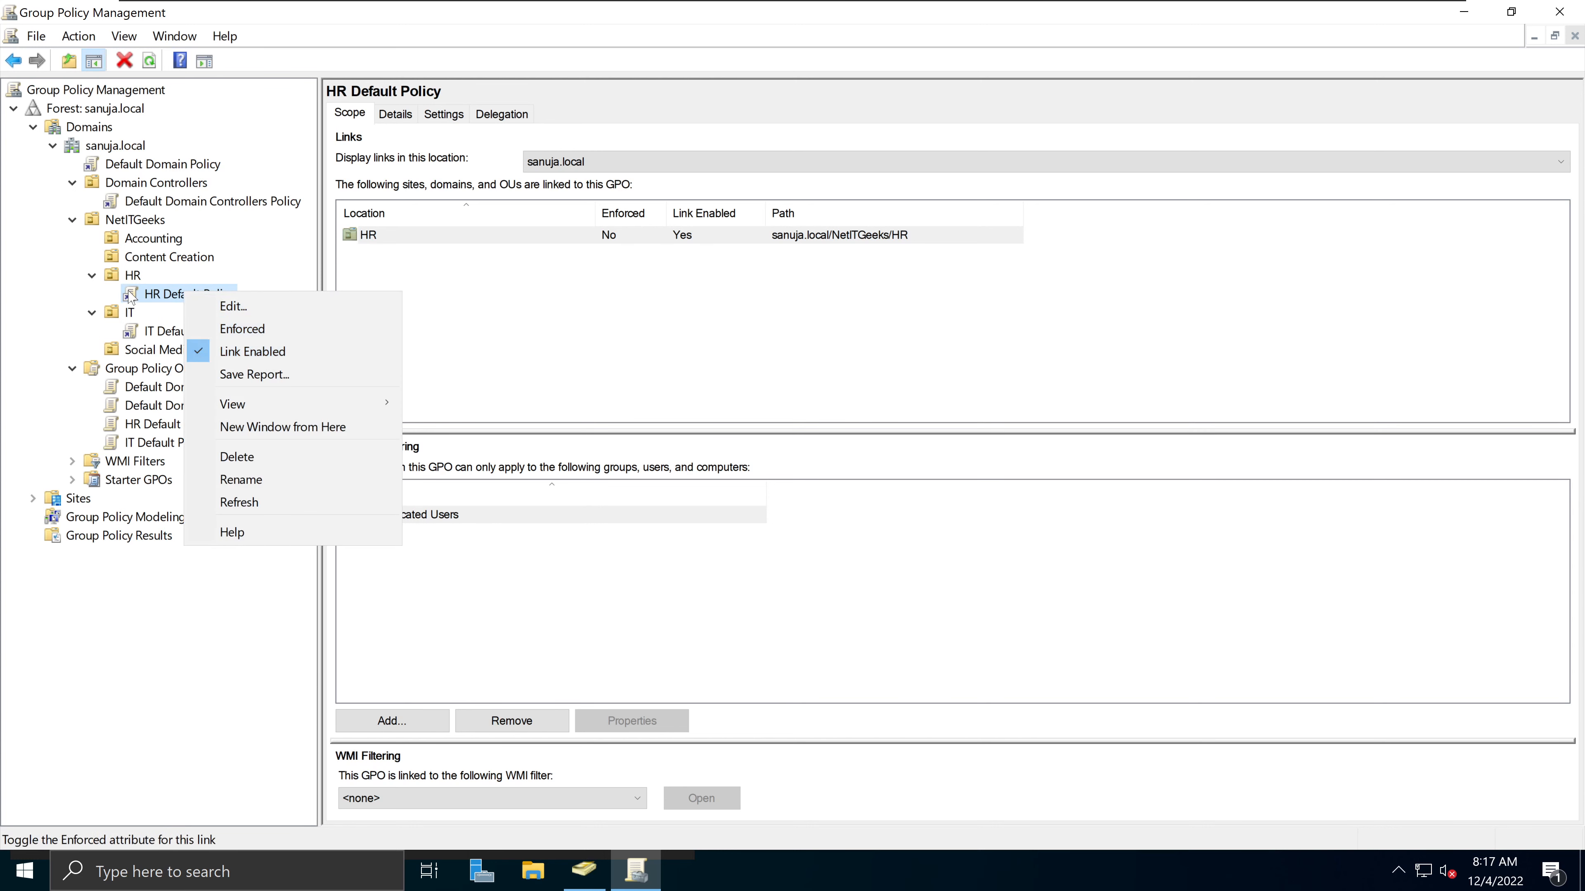
pyautogui.rightClick(149, 298)
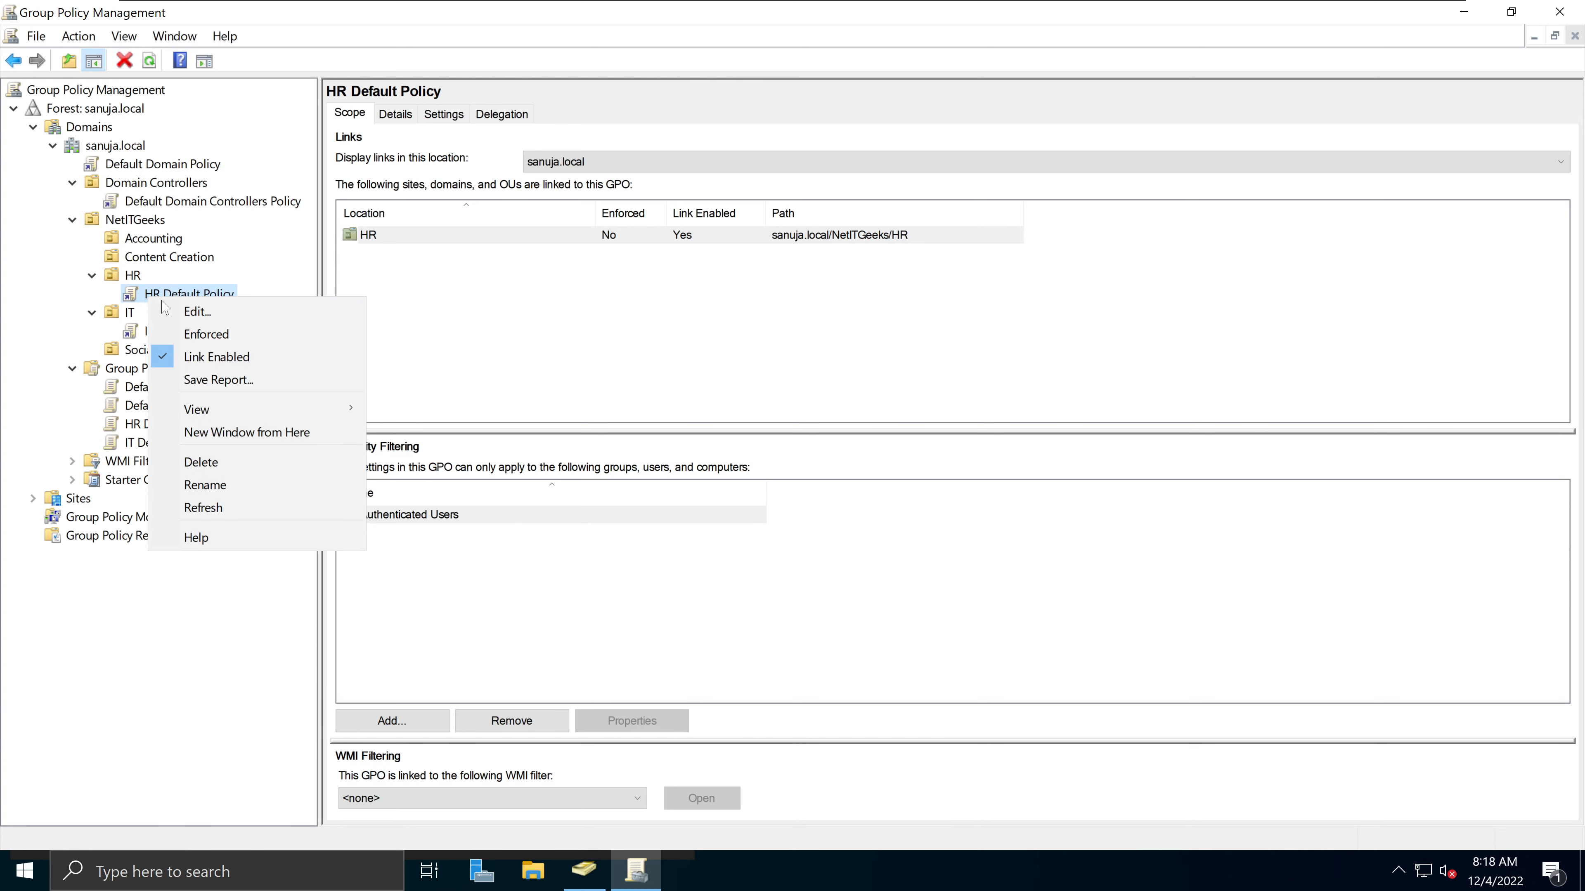
pyautogui.click(212, 461)
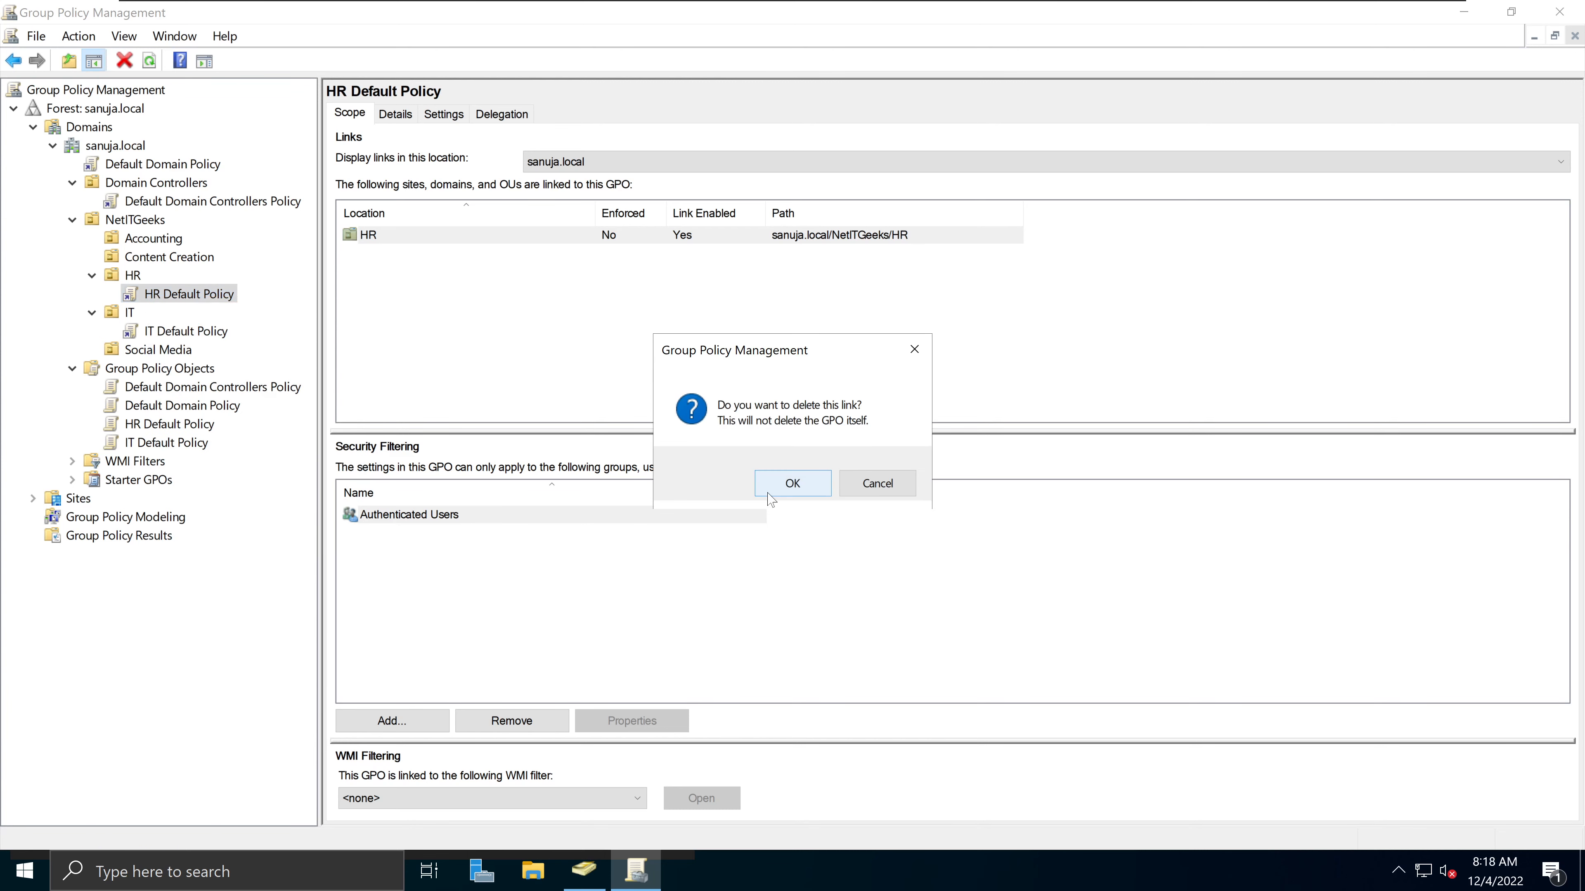
pyautogui.click(787, 491)
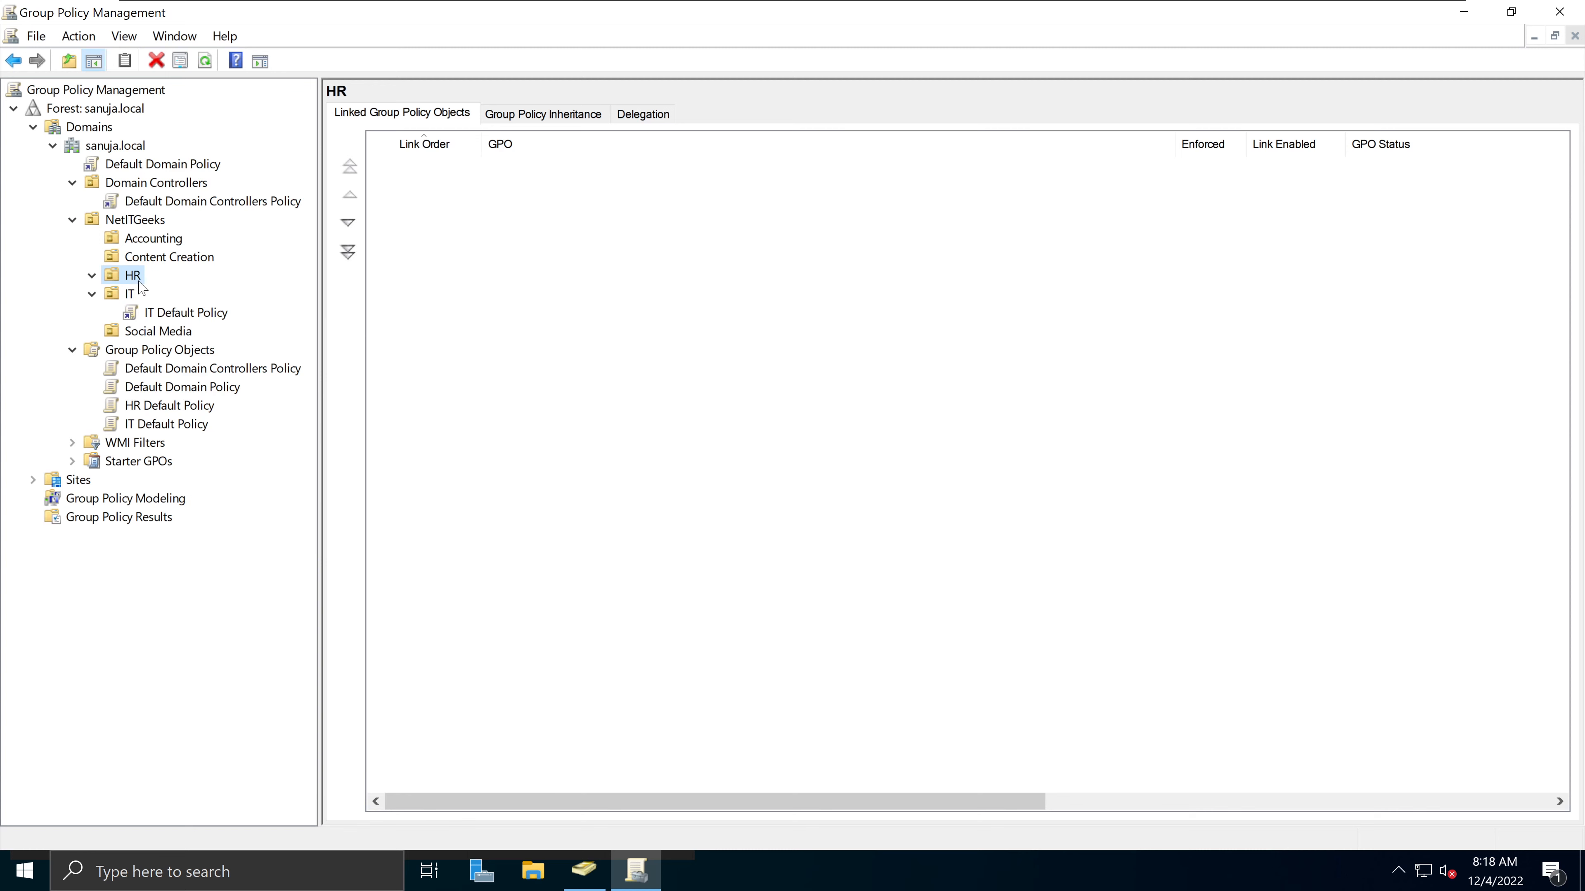
# Delete the HR Default Policy GPO from Group Policy Objects together with all its links in this domain.
pyautogui.click(186, 409)
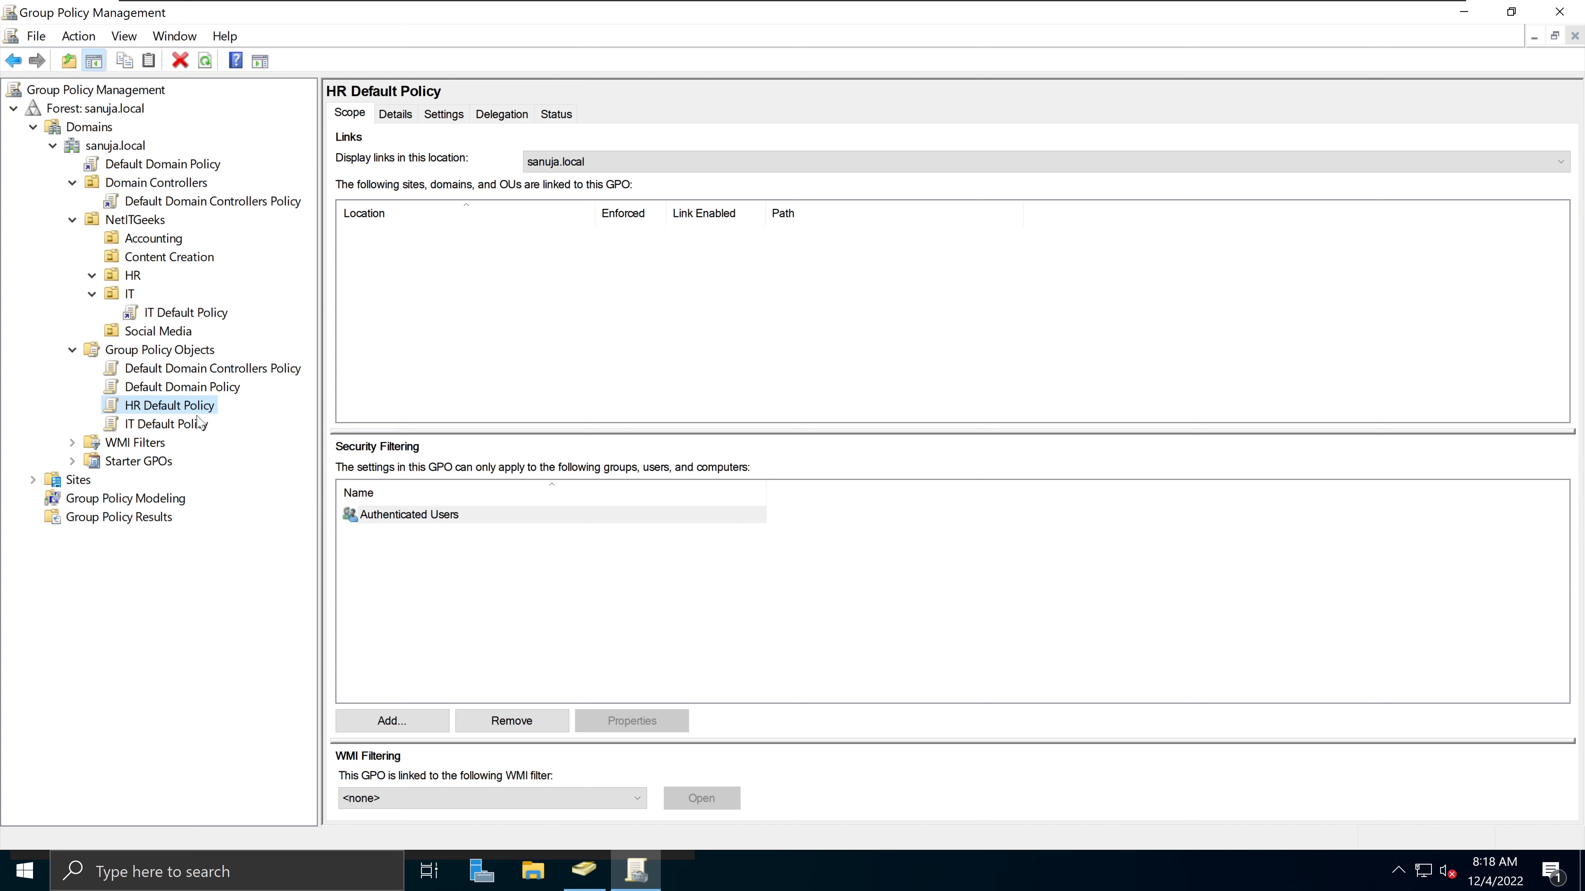
pyautogui.rightClick(187, 404)
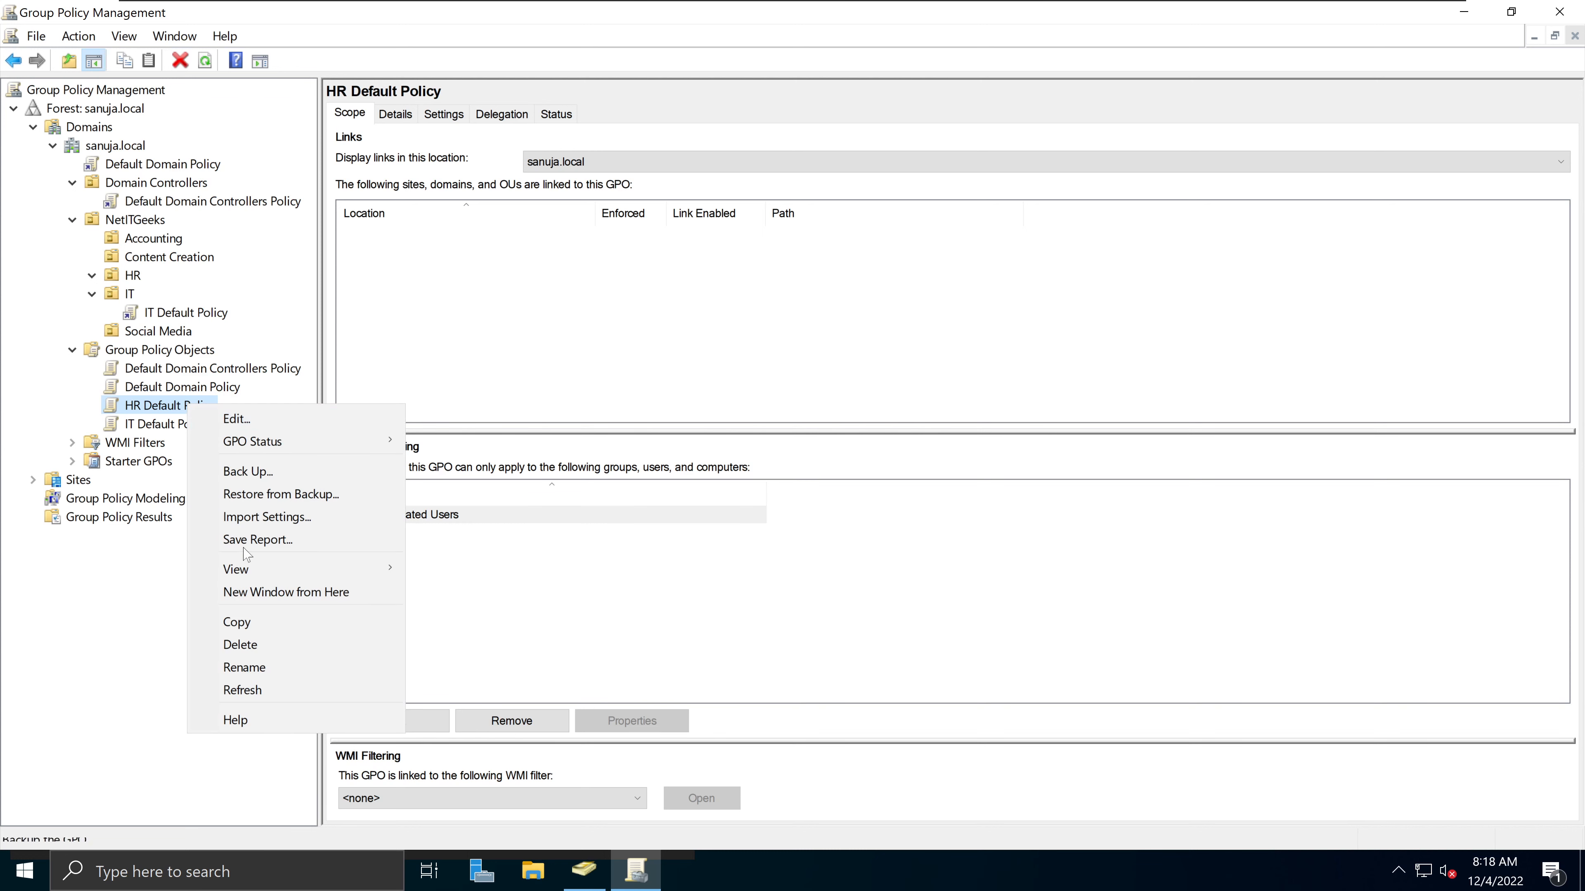
pyautogui.click(267, 651)
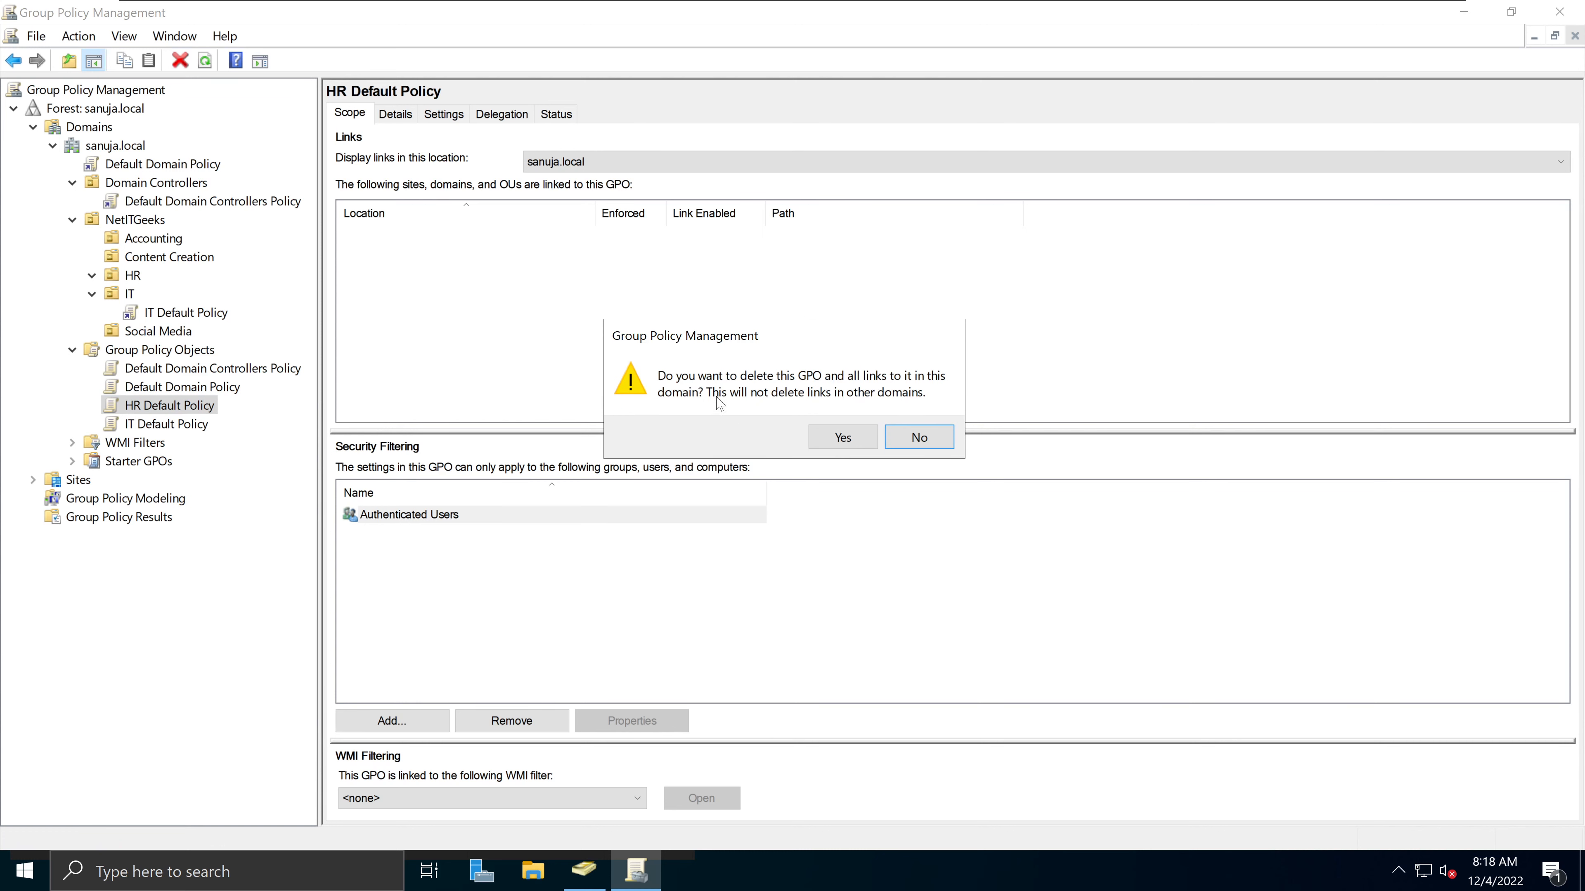
pyautogui.click(842, 437)
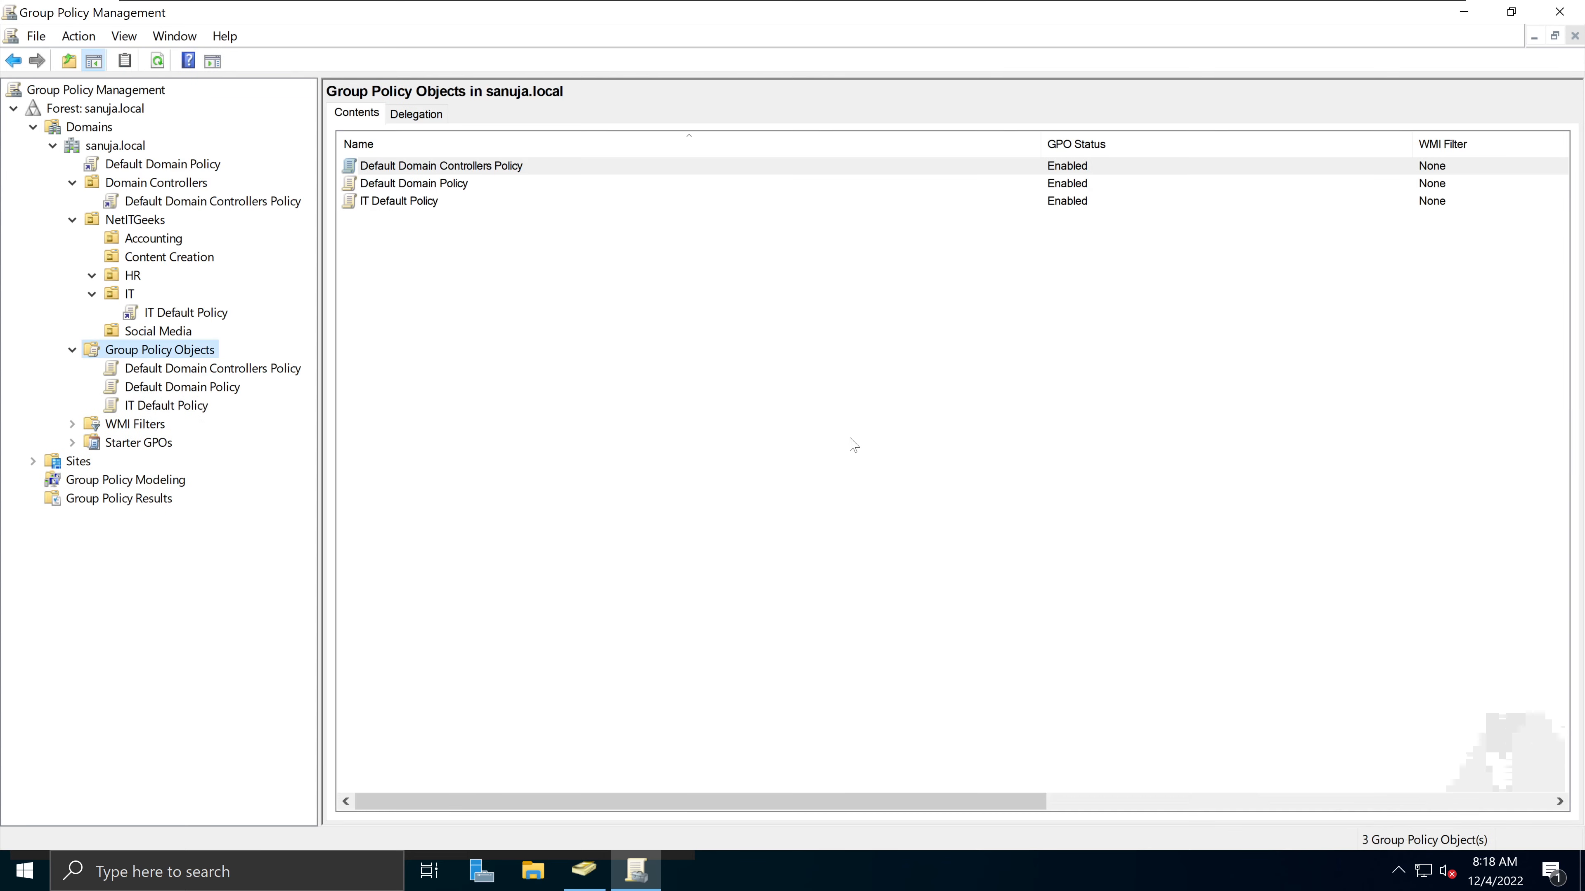